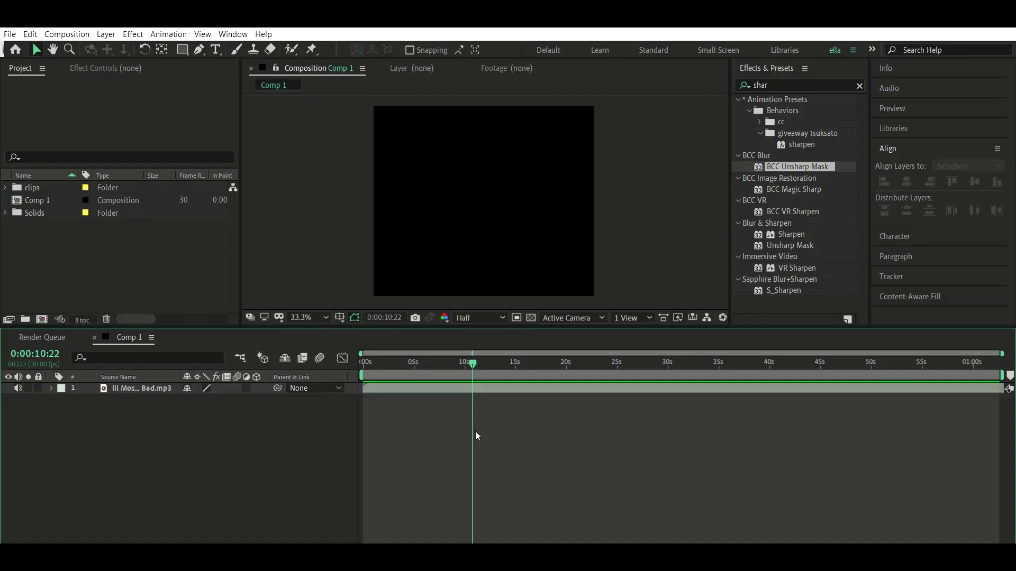
Scrub the So Bad song, inspect its waveform, and nudge the layer one frame later
drag(491, 358, 550, 357)
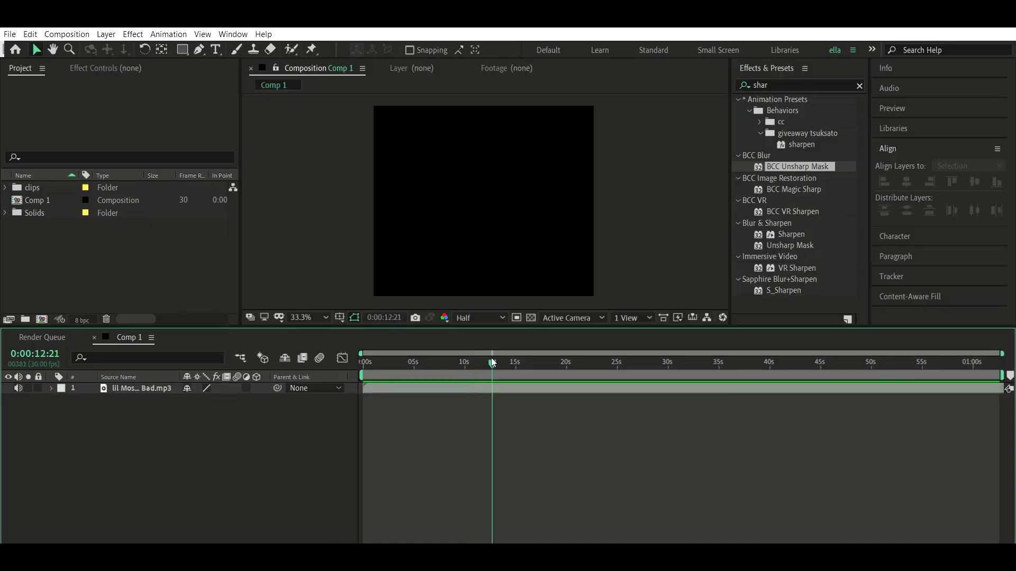
key(l)
key(l)
key(equal)
key(equal)
key(equal)
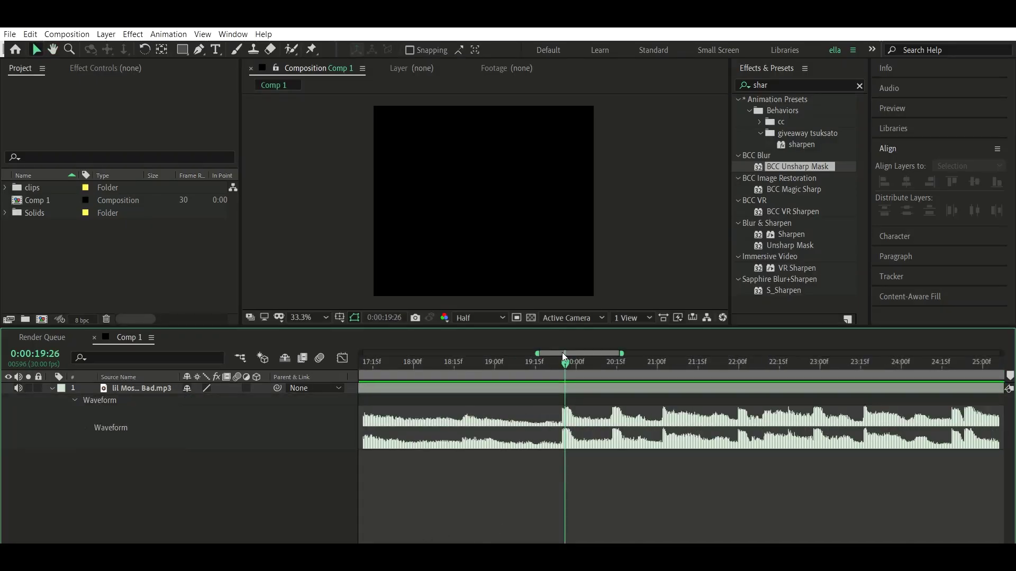
key(ctrl+a)
key(l)
key(l)
key(minus)
key(minus)
key(minus)
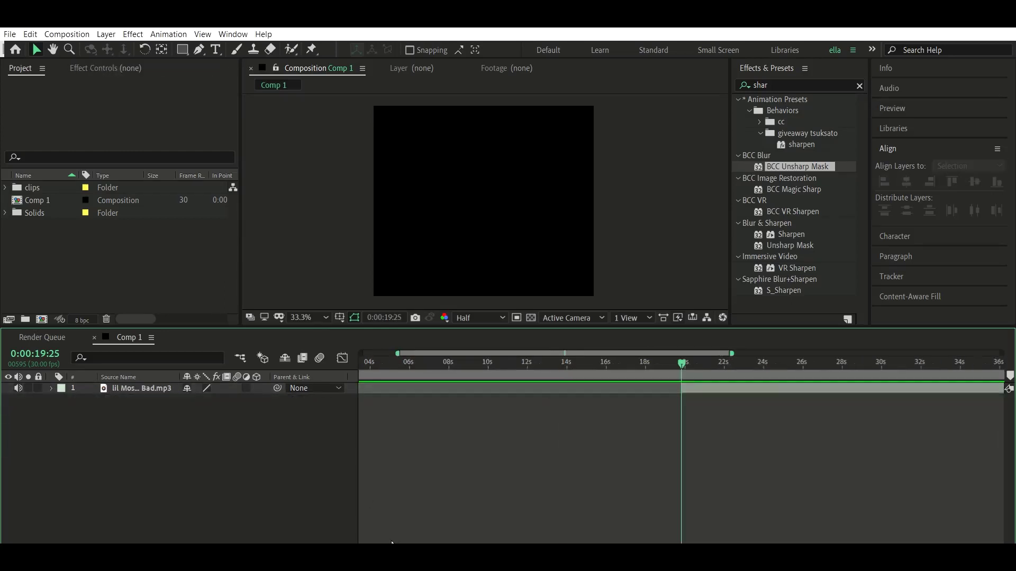
click(247, 418)
key(Home)
key(semicolon)
key(alt+Page_Down)
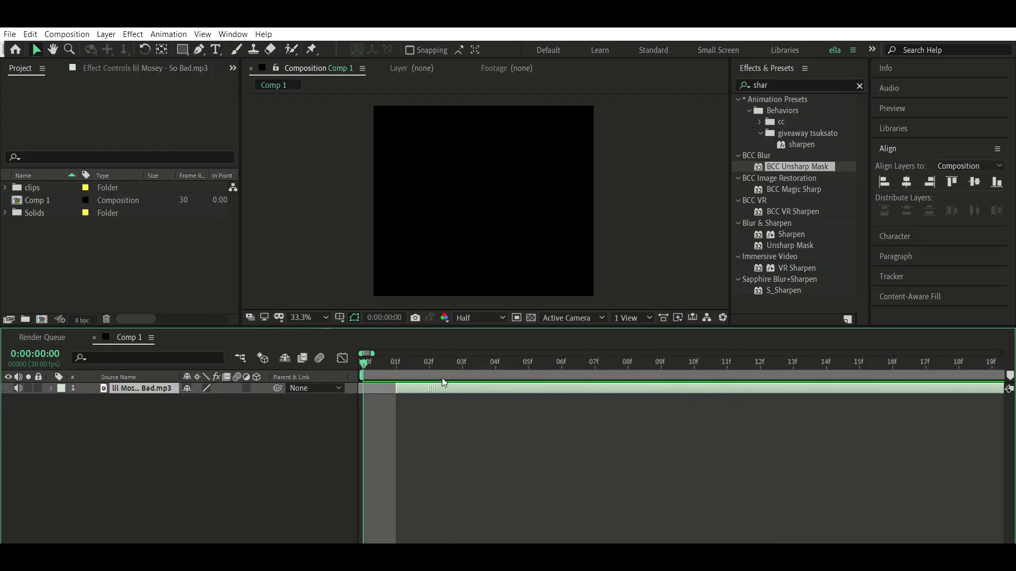
key(semicolon)
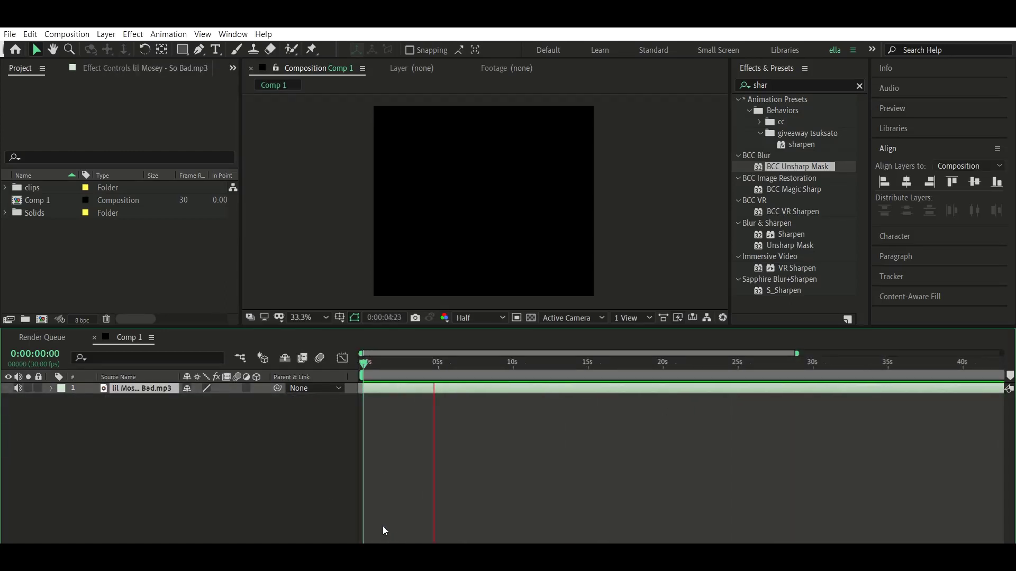
Split the song at 9:27 and delete the part after the cut
key(space)
key(l)
key(l)
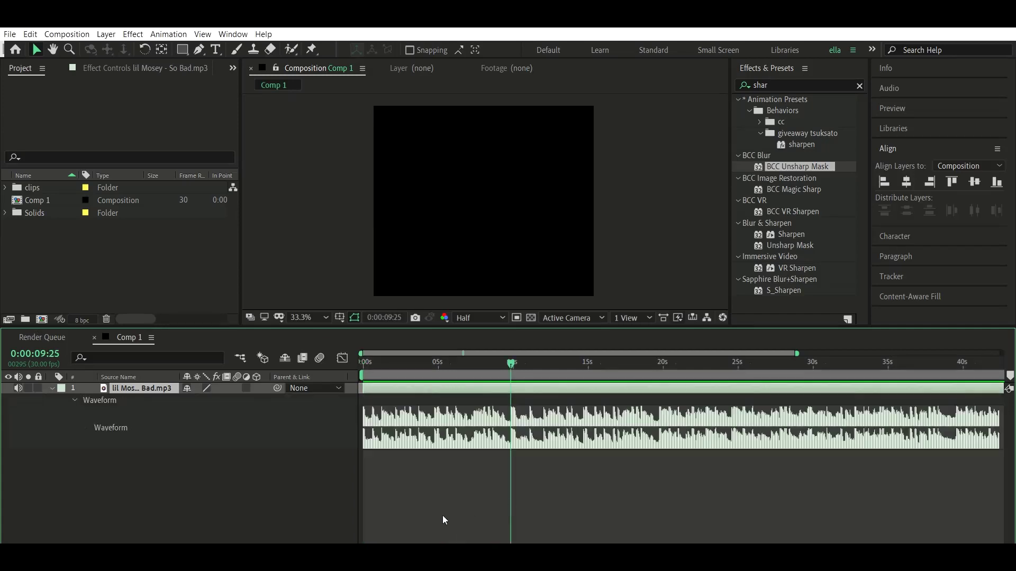
key(equal)
key(equal)
key(equal)
key(ctrl+shift+d)
key(Delete)
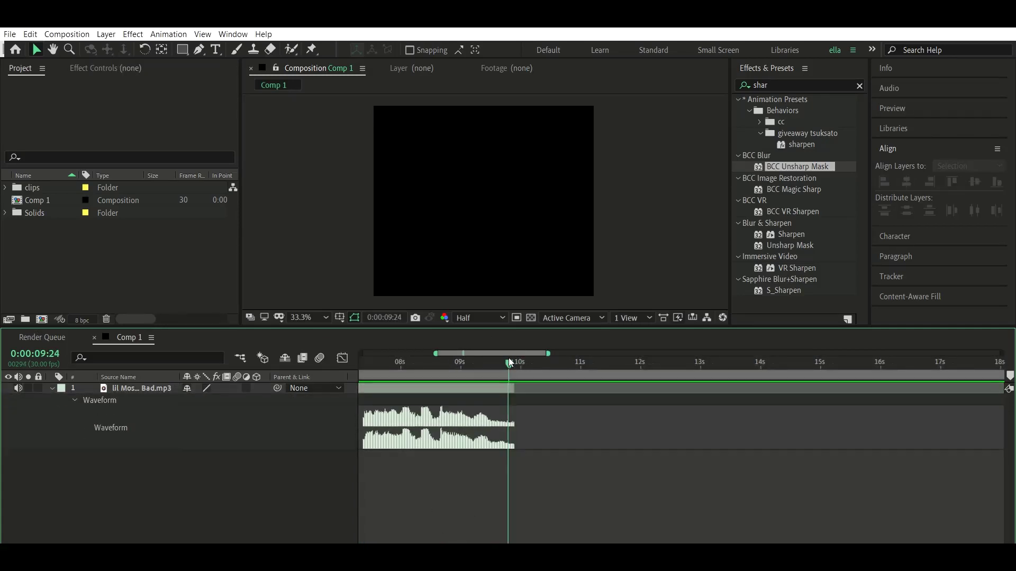
click(513, 361)
key(minus)
key(minus)
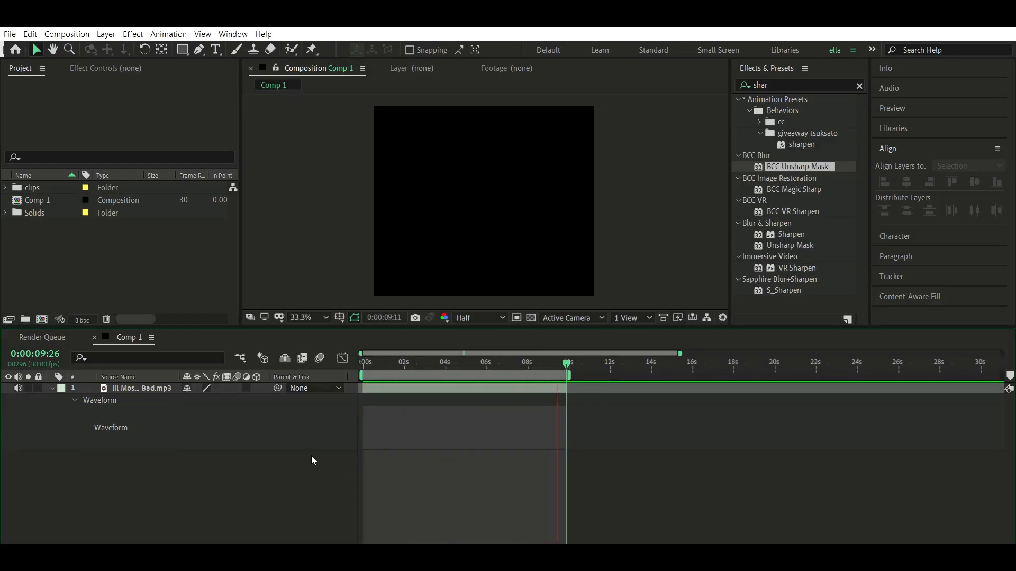
Nest the trimmed song layer in its own precomposition
click(389, 389)
click(384, 373)
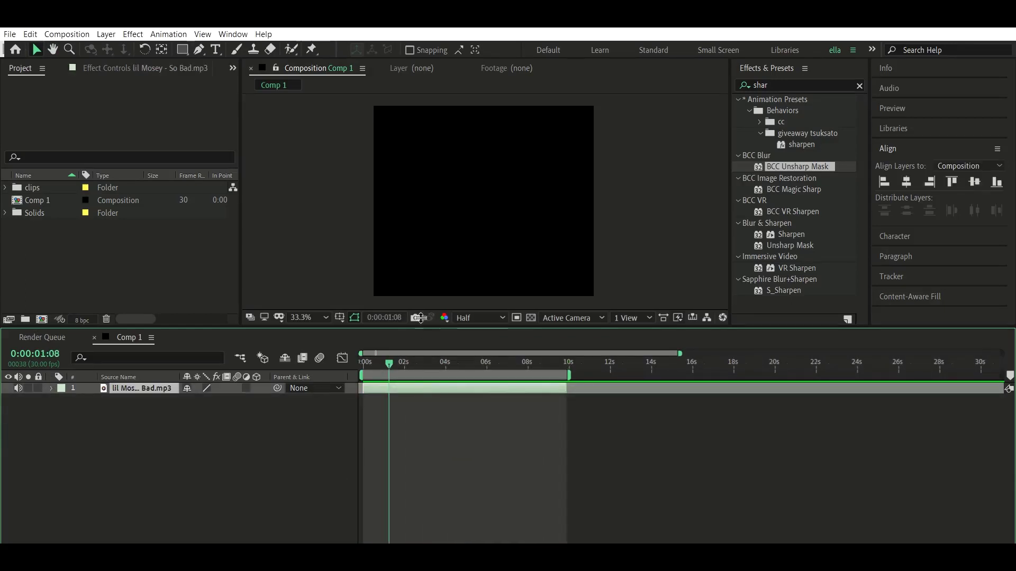
key(ctrl+shift+c)
key(Return)
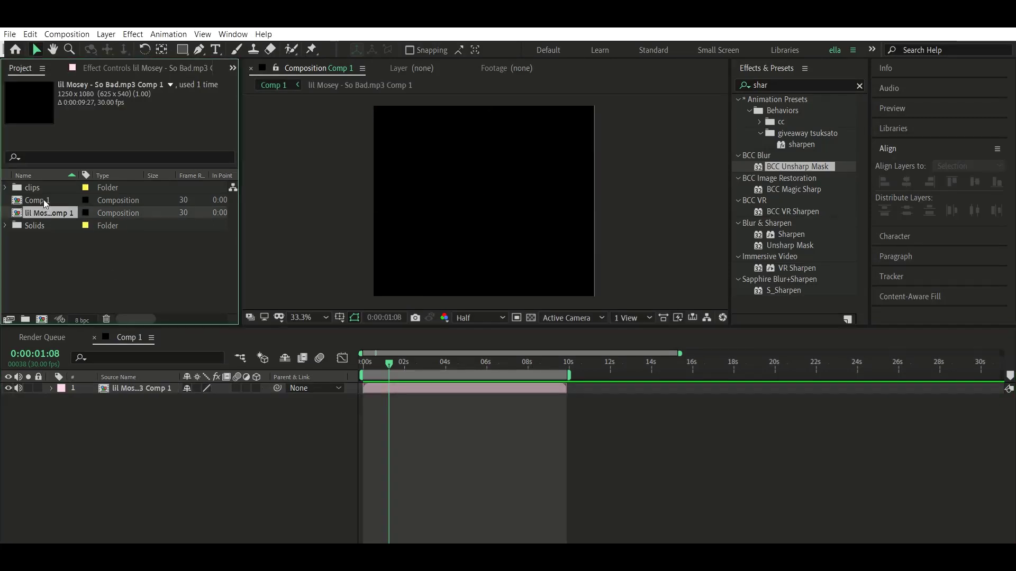
text(audio)
Rename the precomp to 'audio' and show its waveform to find the beats
key(Return)
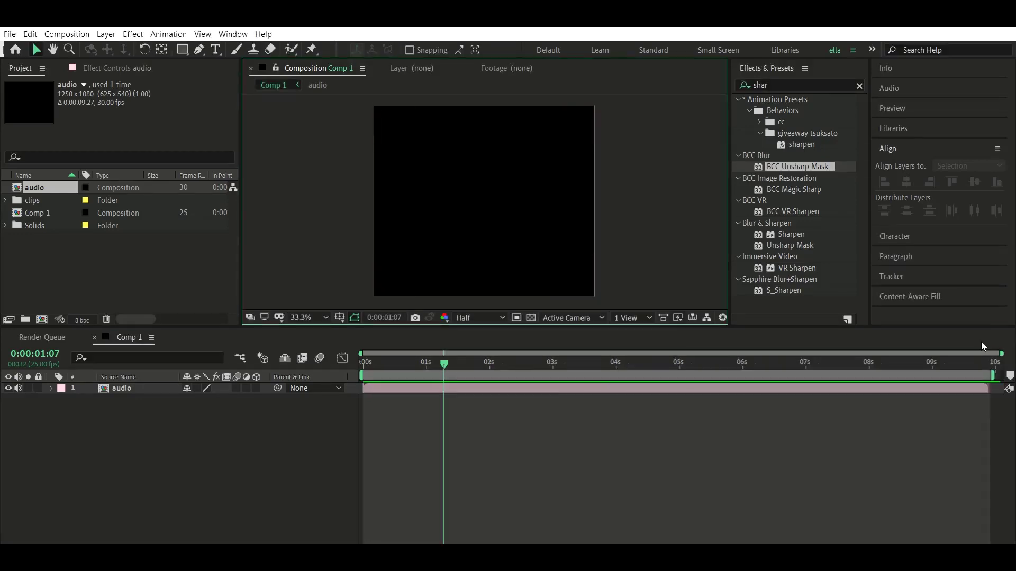
click(402, 388)
key(l)
key(l)
click(400, 361)
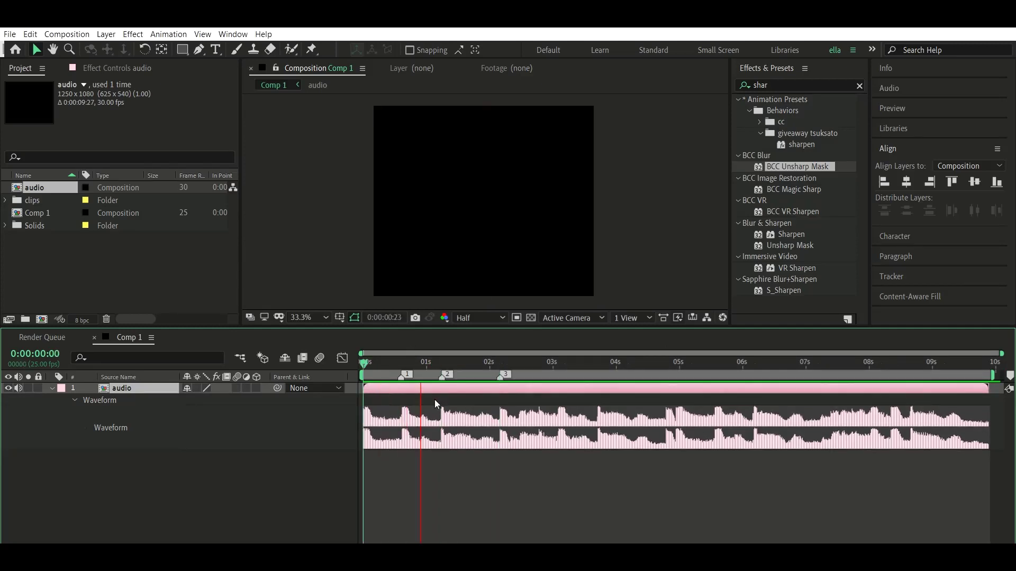
drag(535, 353, 538, 354)
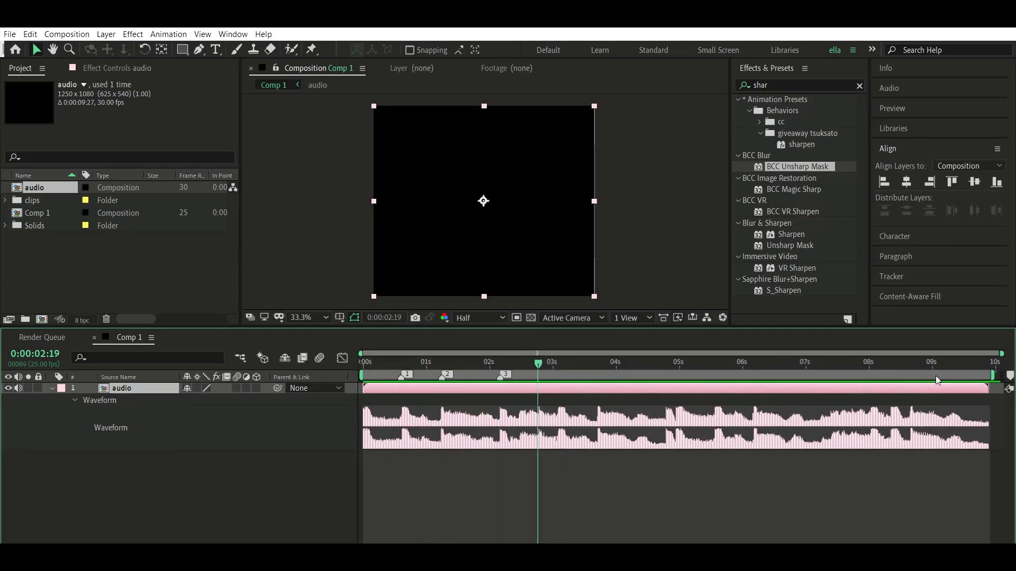
Add markers 6 and 7 on the next beats, then place the anime clip above the audio
click(596, 354)
key(KP_Multiply)
click(674, 353)
key(KP_Multiply)
key(space)
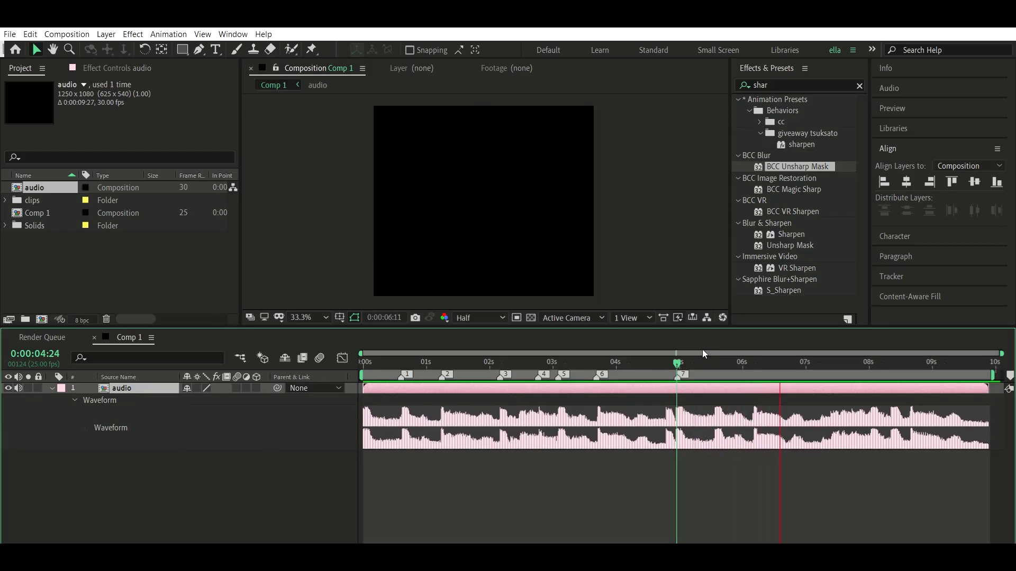
click(381, 354)
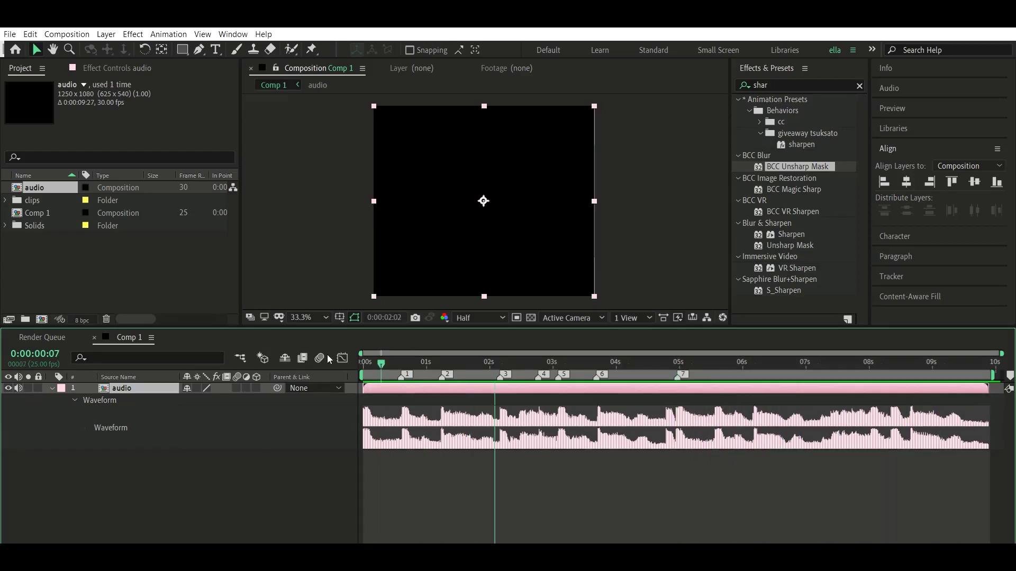
click(5, 200)
drag(60, 226, 211, 387)
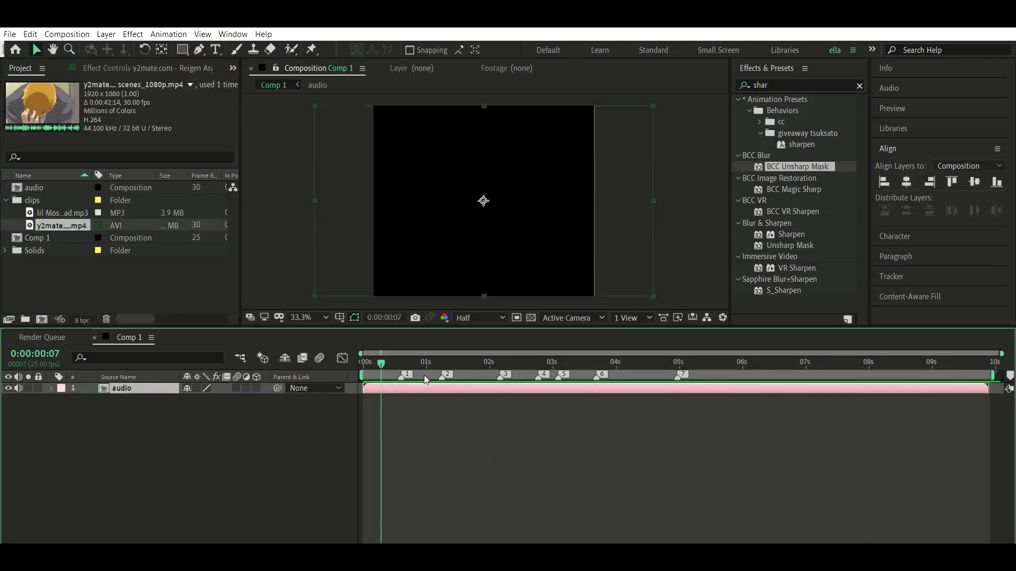
Precompose the anime clip, enable Time Remapping, and trim it to end at marker 2
click(436, 353)
mouse_move(445, 351)
mouse_down()
mouse_move(524, 347)
mouse_move(554, 367)
mouse_up()
drag(430, 354, 440, 354)
key(ctrl+shift+c)
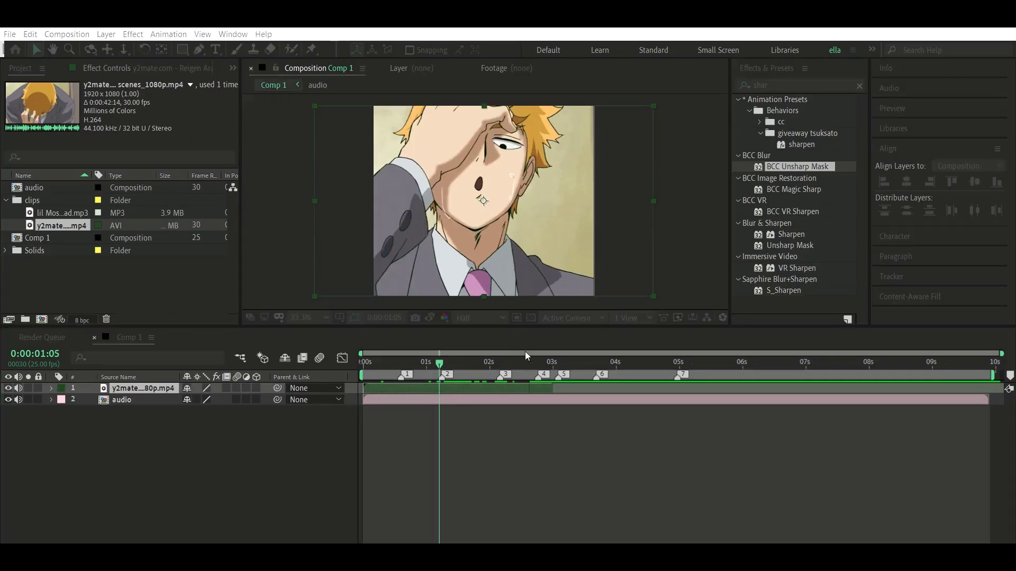
key(Return)
key(ctrl+alt+t)
drag(439, 363, 443, 360)
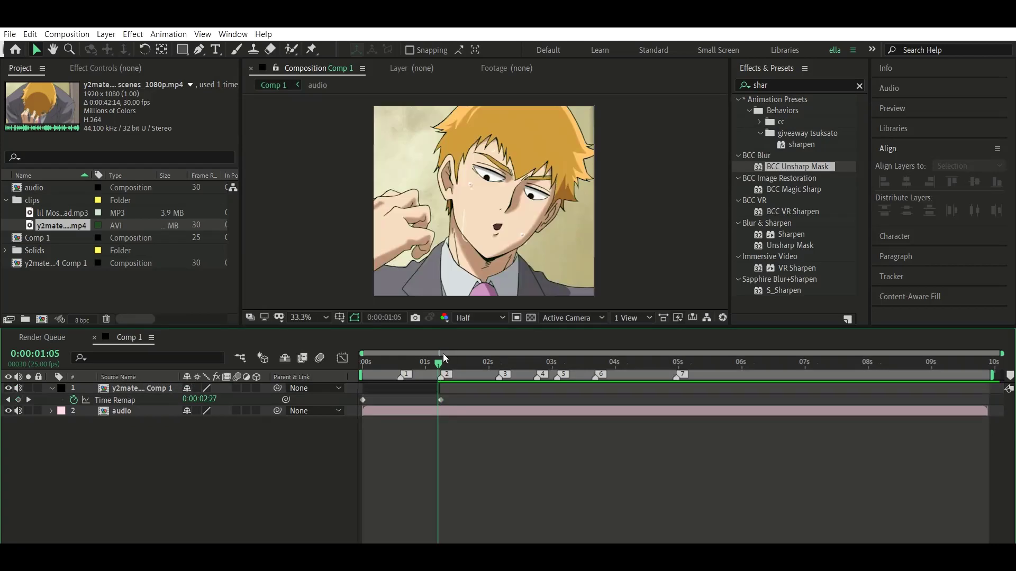
drag(443, 360, 364, 356)
scroll(474, 379, up, 3)
Pre-compose the clip again and apply Twixtor Pro found by searching 'twixt'
click(474, 382)
double_click(778, 85)
text(twixt)
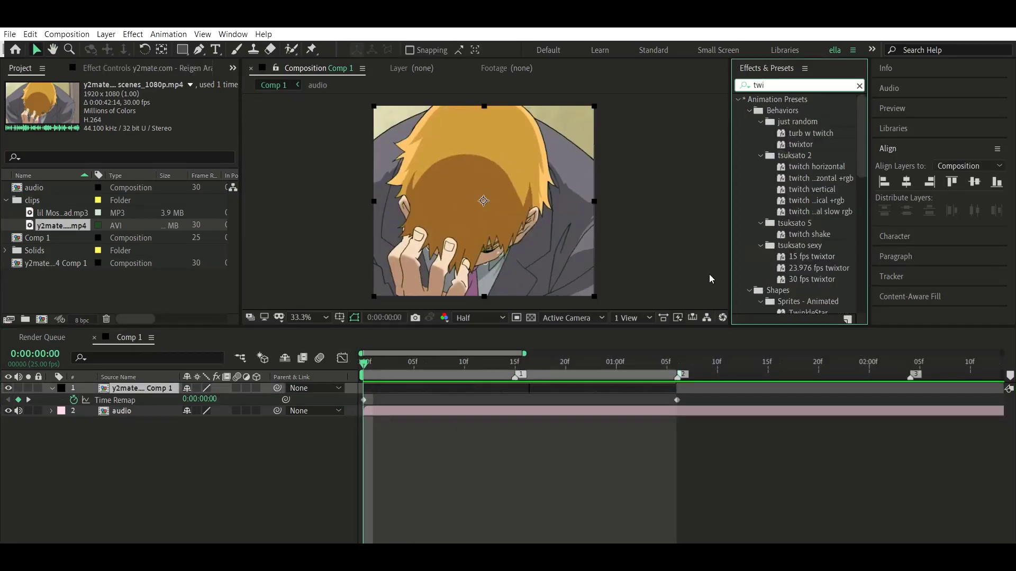
click(566, 455)
click(561, 387)
key(ctrl+shift+c)
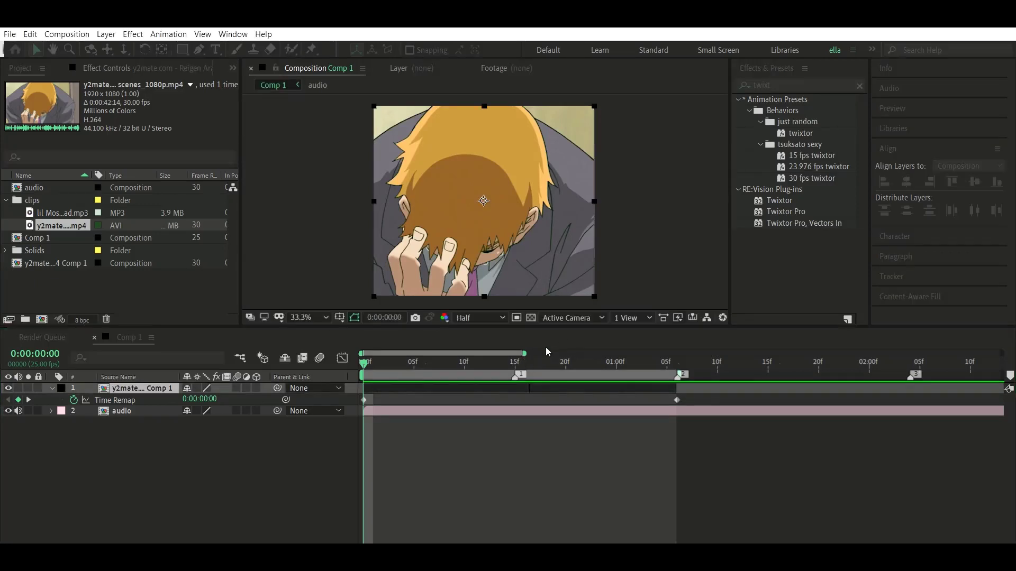
key(Return)
mouse_move(785, 211)
mouse_down()
mouse_move(525, 308)
mouse_move(483, 201)
mouse_up()
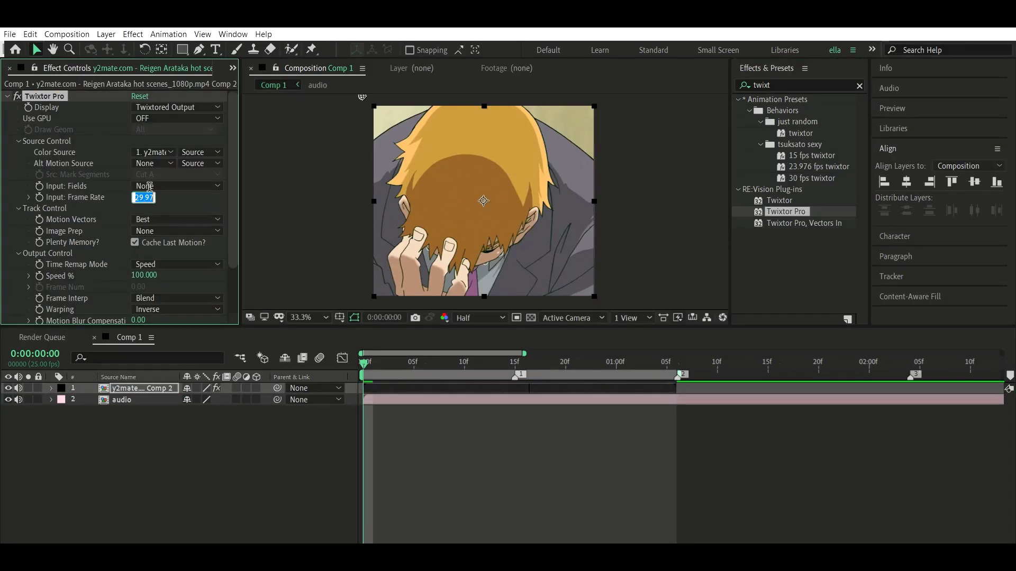
Set Twixtor's input frame rate to 25, Speed % to 10, then a 560% burst
click(494, 362)
click(143, 275)
text(10)
key(Return)
click(515, 362)
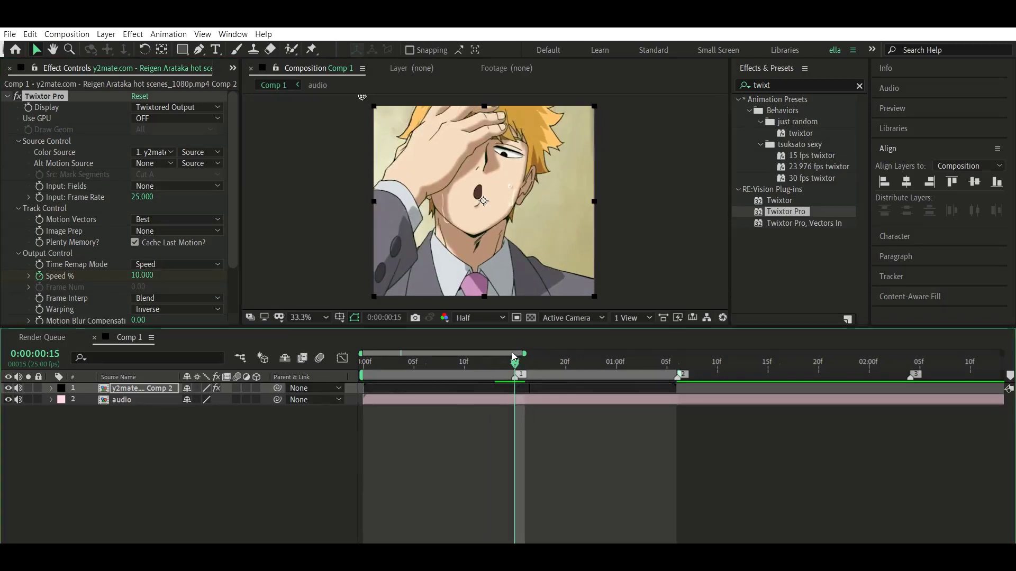
key(u)
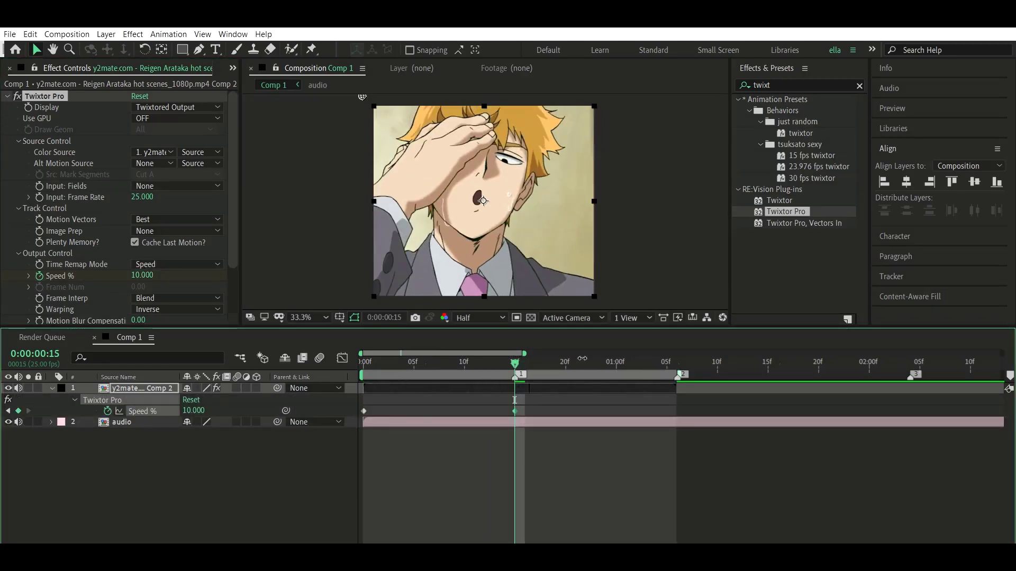
key(Page_Down)
drag(142, 275, 184, 264)
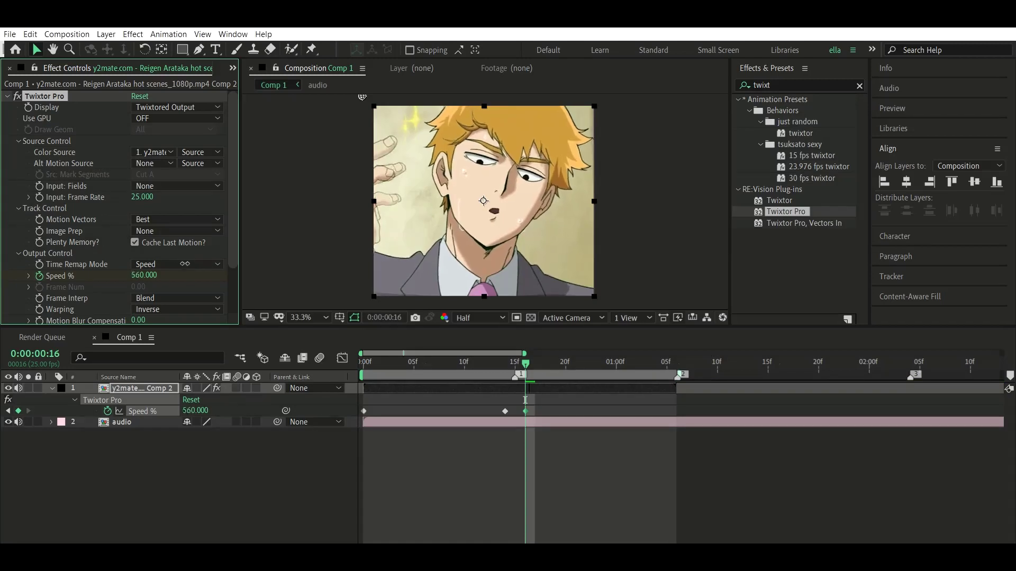
Retime the Speed % keyframes, setting 200% at frame 15 and moving one to frame 10
click(576, 362)
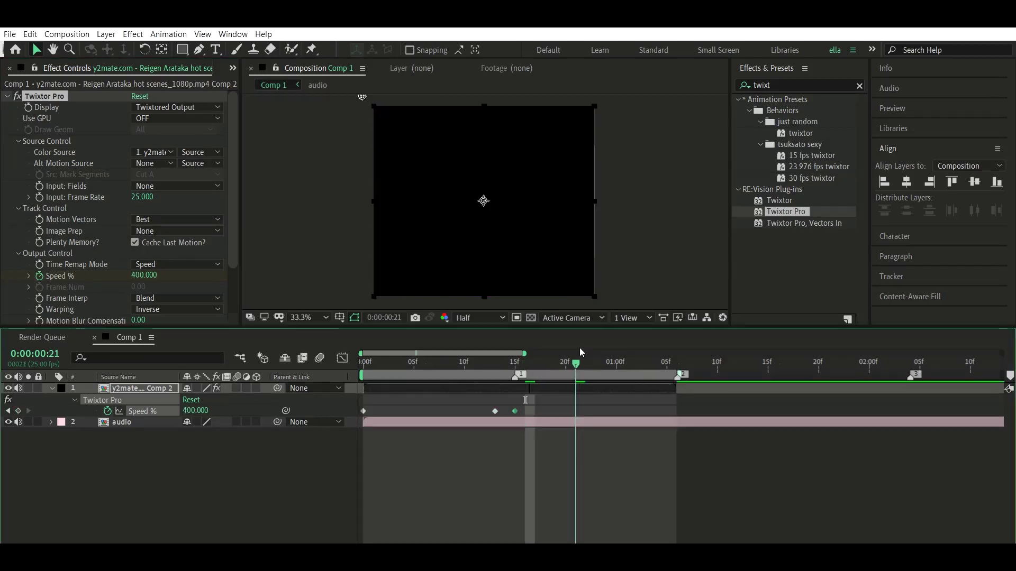
drag(575, 411, 656, 411)
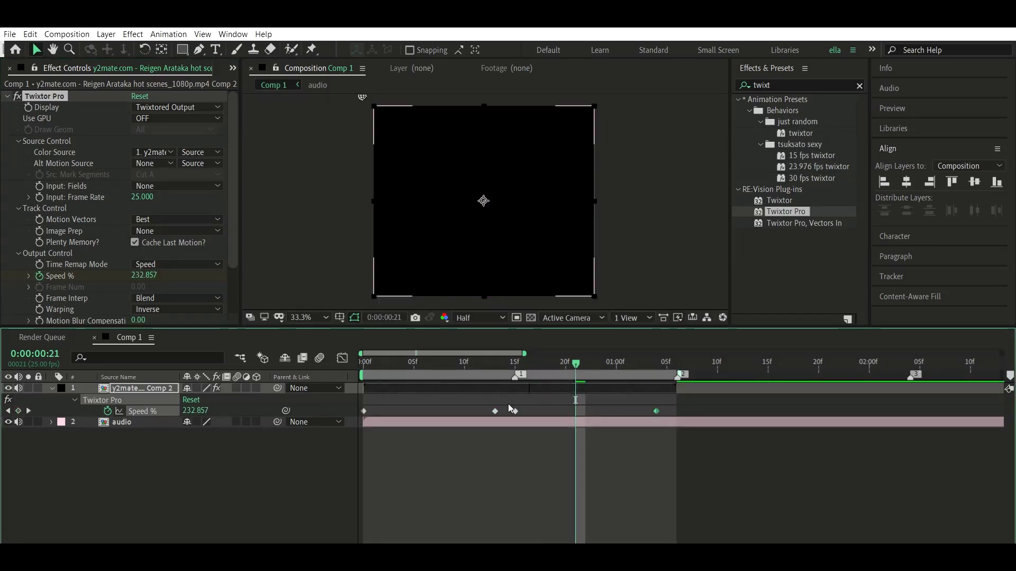
key(j)
click(144, 275)
text(200)
key(Return)
drag(496, 411, 459, 403)
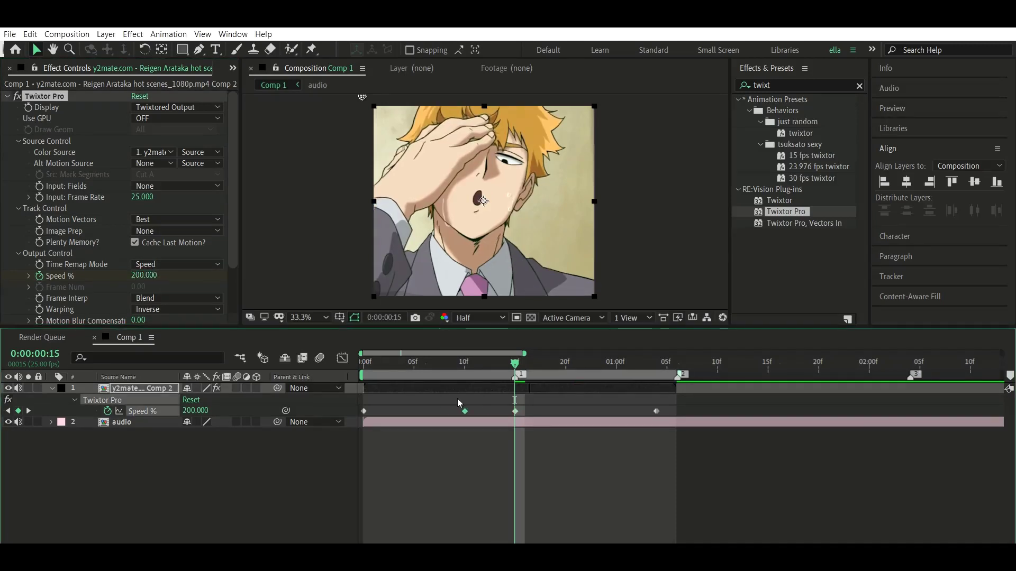
drag(513, 359, 656, 362)
drag(680, 421, 385, 408)
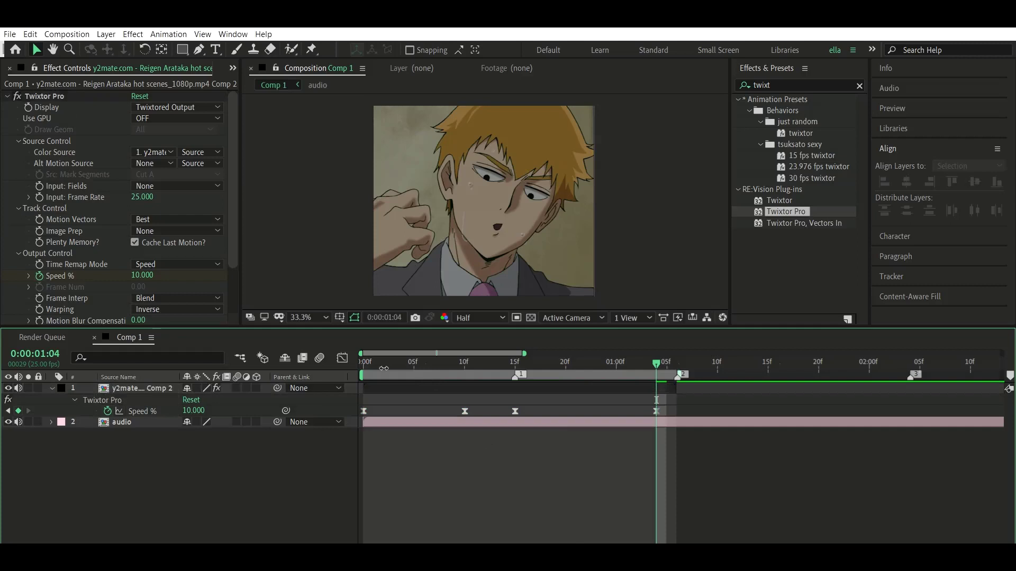
click(475, 362)
click(343, 358)
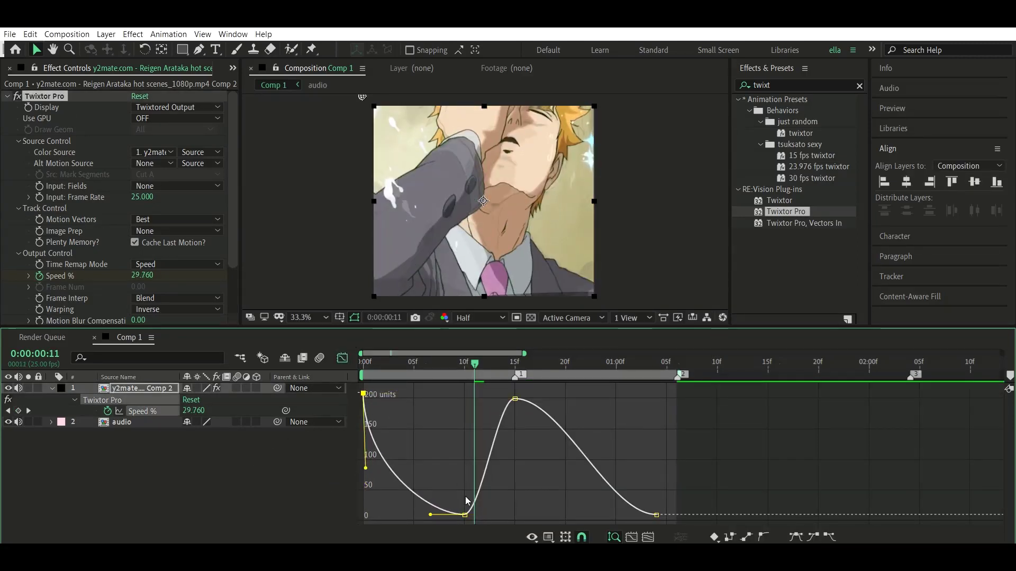
Ease the Speed % curve into the frame-15 peak and the last keyframe, then preview
drag(468, 500, 539, 501)
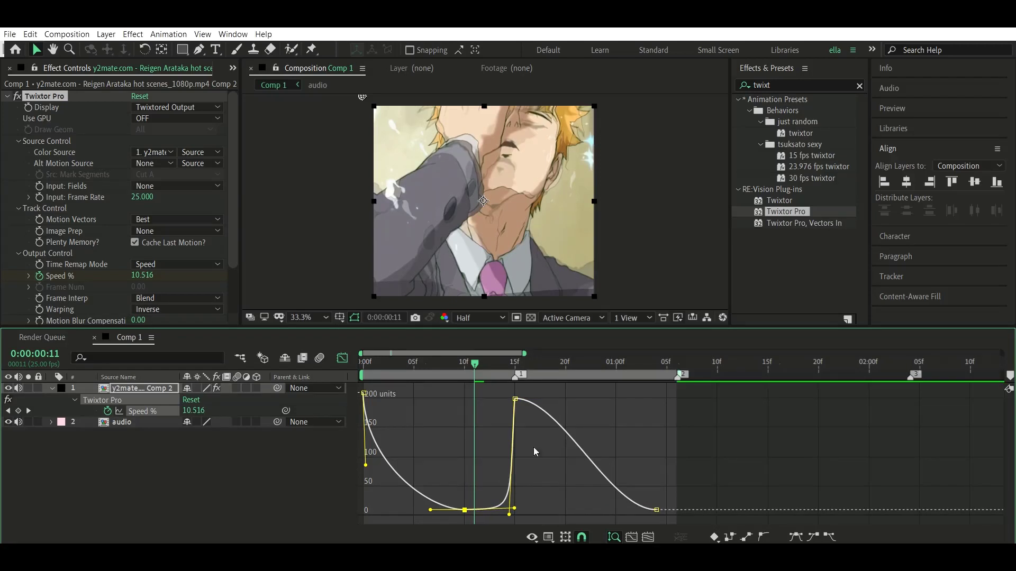
click(516, 361)
key(space)
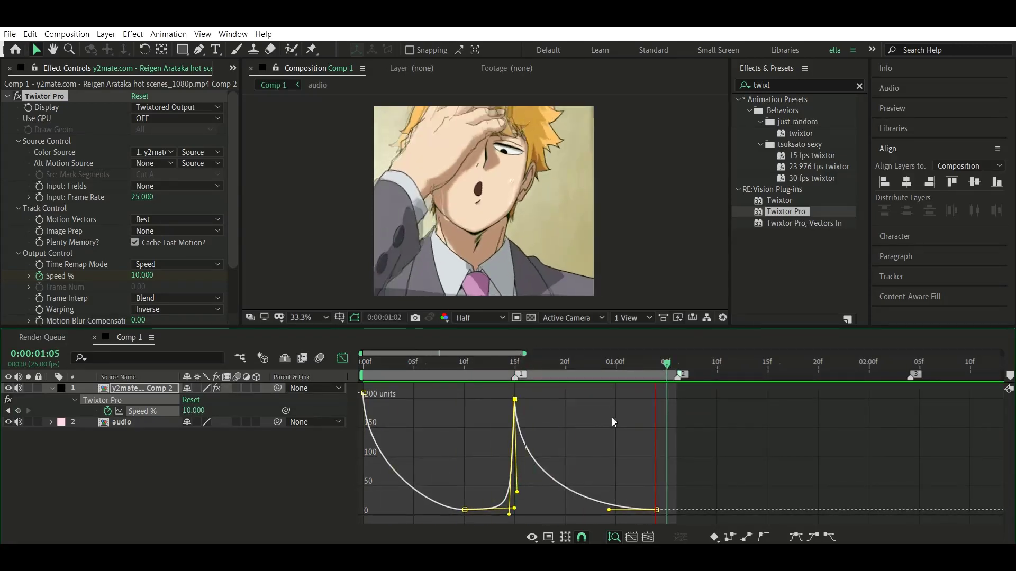
mouse_move(608, 509)
mouse_down()
mouse_move(541, 488)
mouse_move(564, 416)
mouse_up()
key(space)
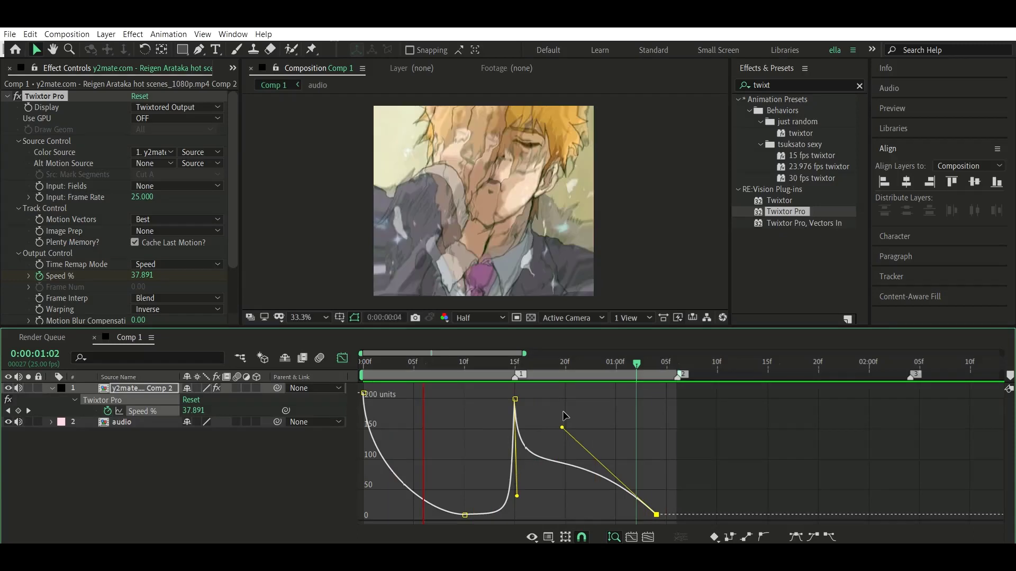
Ease the lowest and first Speed % keyframes' handles and return to the layer bars
click(465, 515)
mouse_move(429, 515)
mouse_down()
mouse_move(414, 427)
mouse_move(368, 423)
mouse_up()
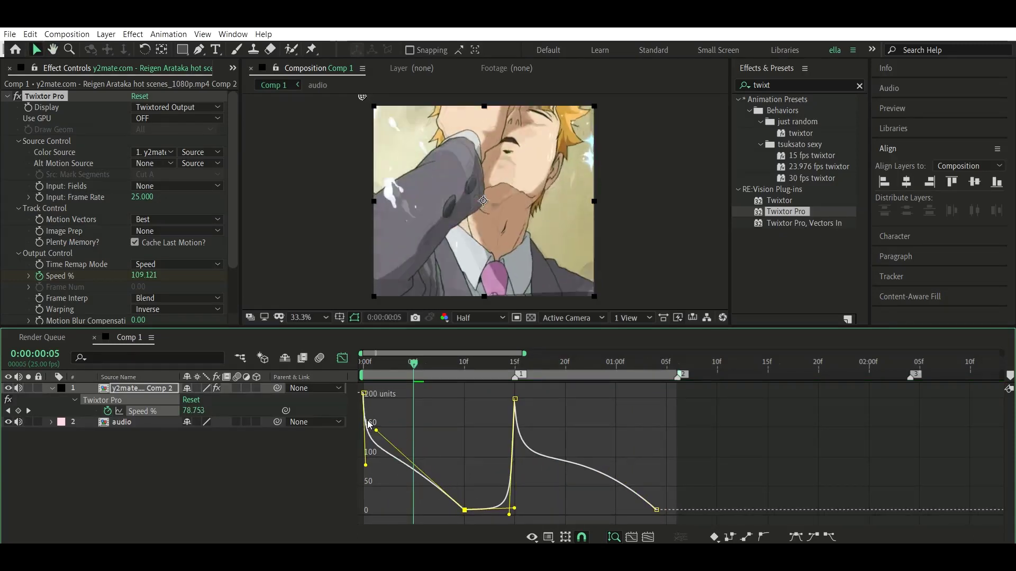
key(Home)
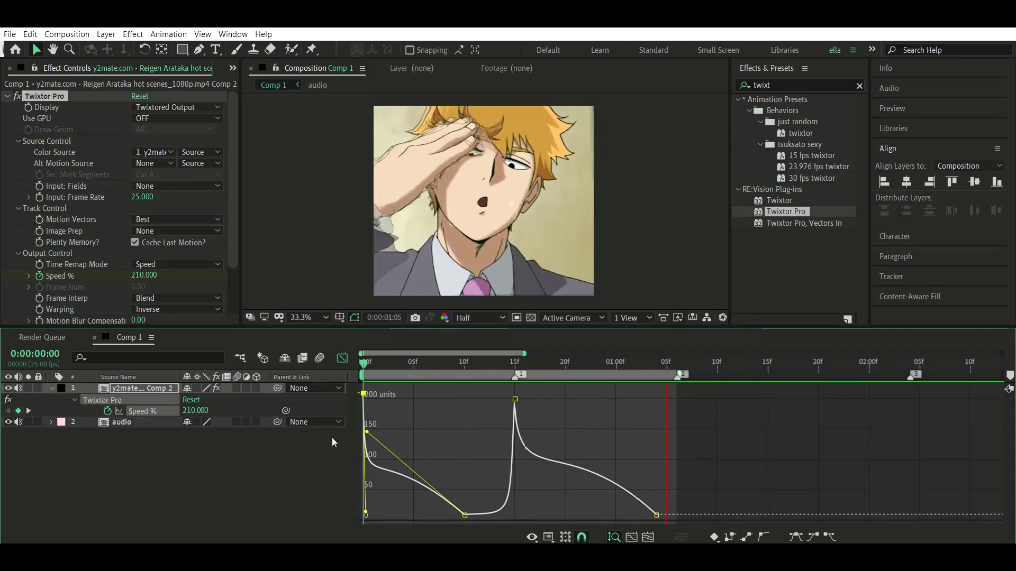
key(space)
key(space)
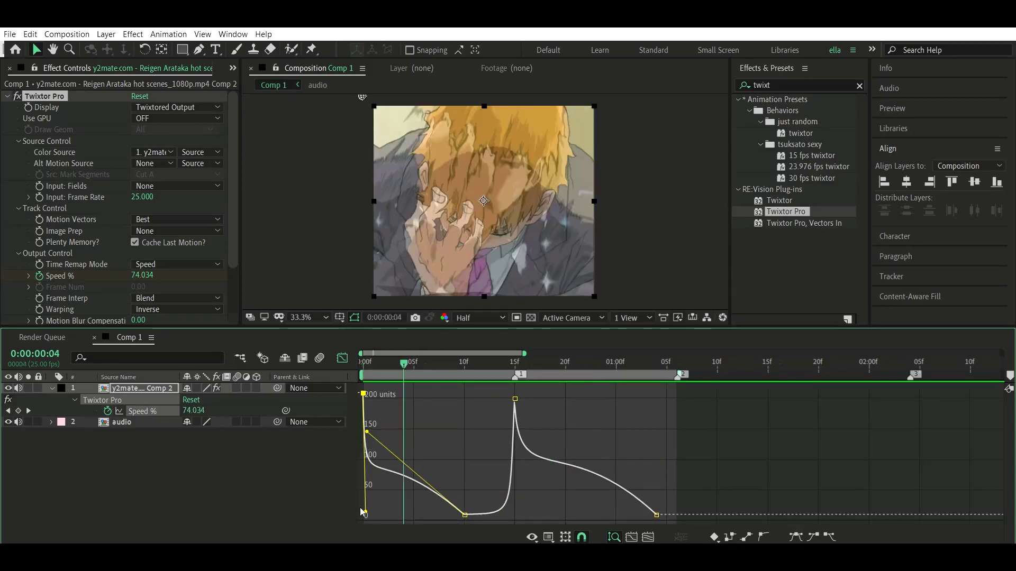
drag(365, 513, 403, 498)
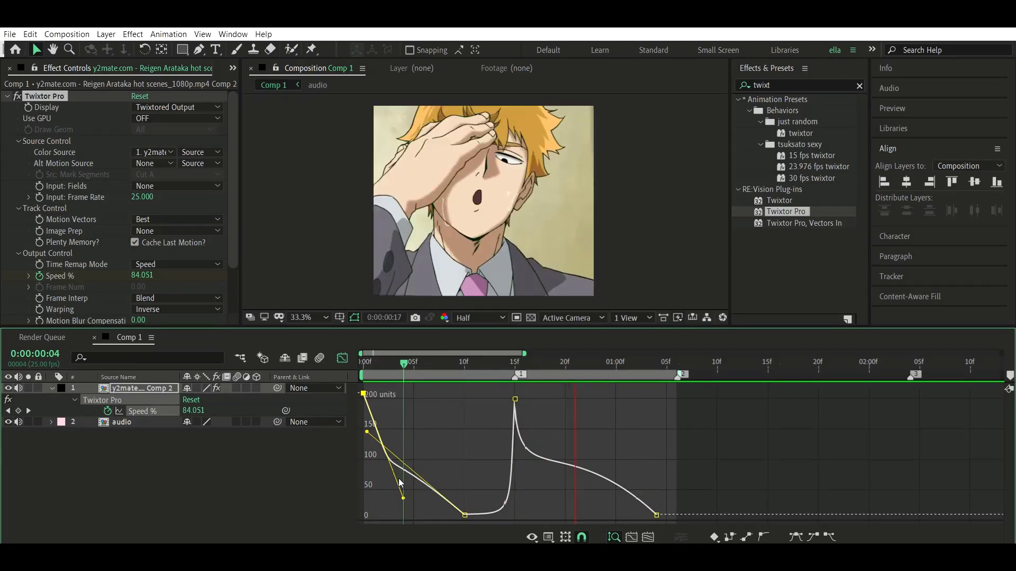
key(space)
key(shift+F3)
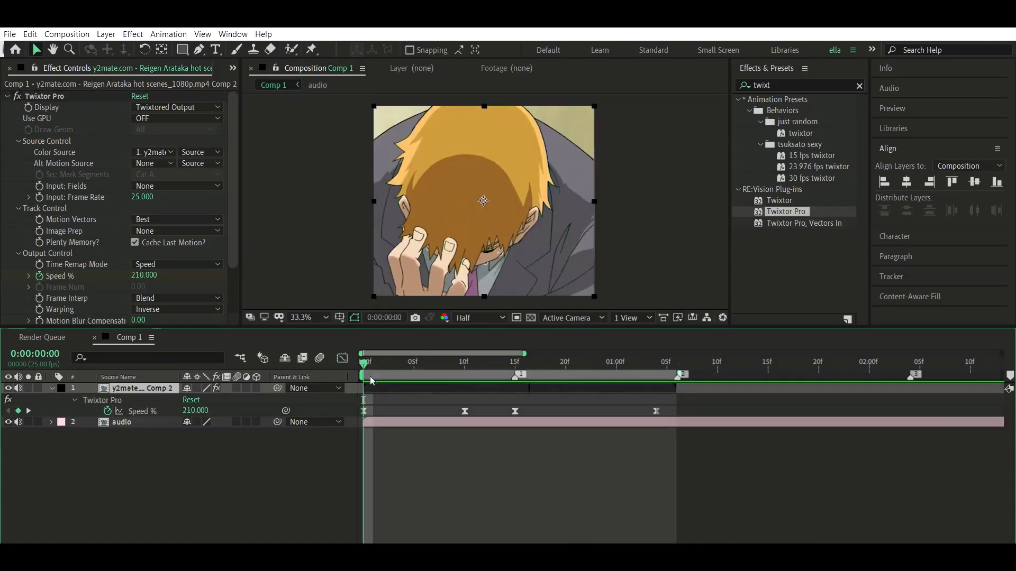
Apply the transform shake preset to the clip from a 'shak' search and preview it
double_click(776, 84)
text(shak)
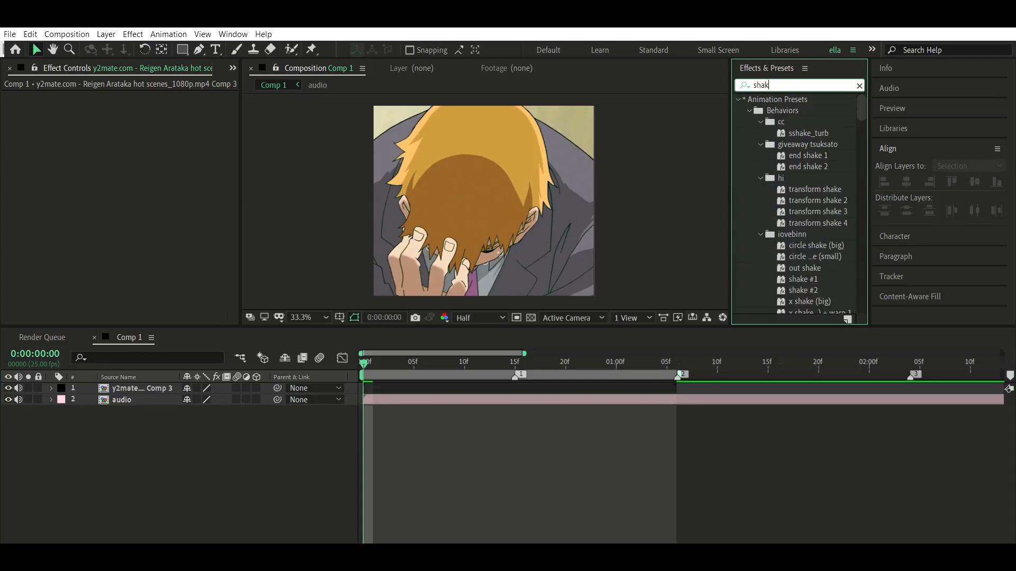
scroll(815, 159, down, 2)
scroll(821, 138, down, 2)
scroll(802, 244, down, 2)
scroll(812, 240, up, 5)
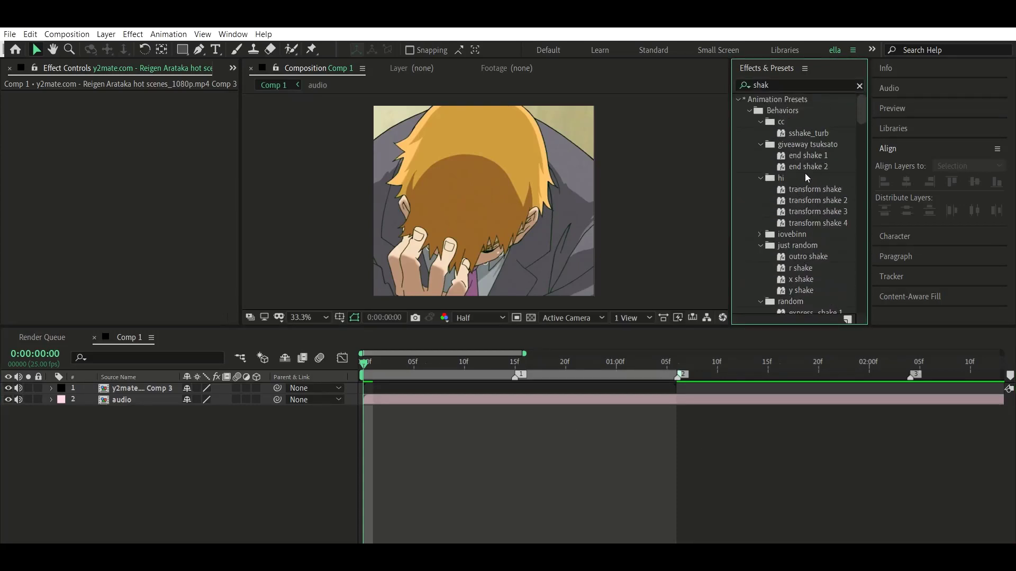
drag(815, 189, 392, 388)
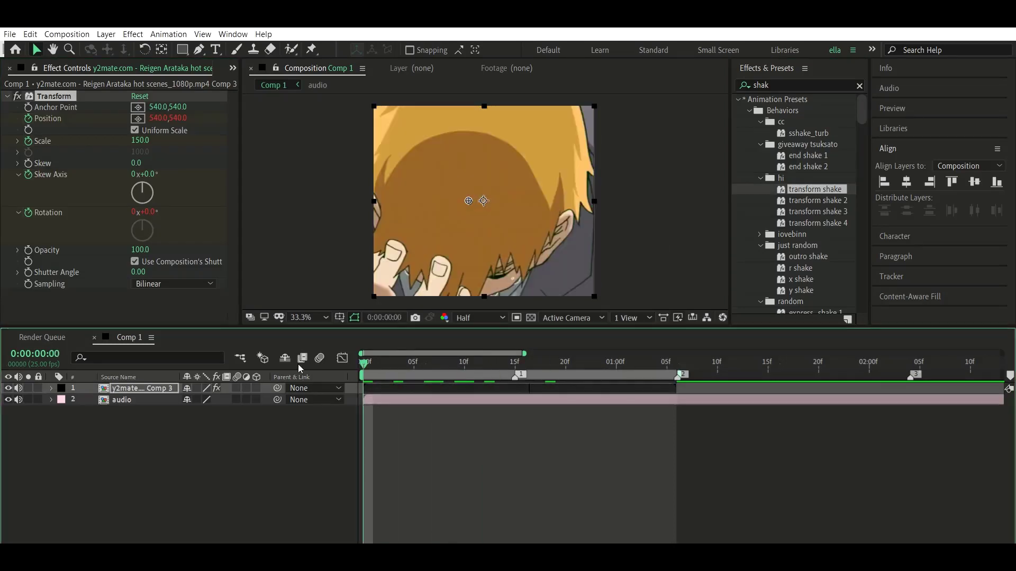
key(space)
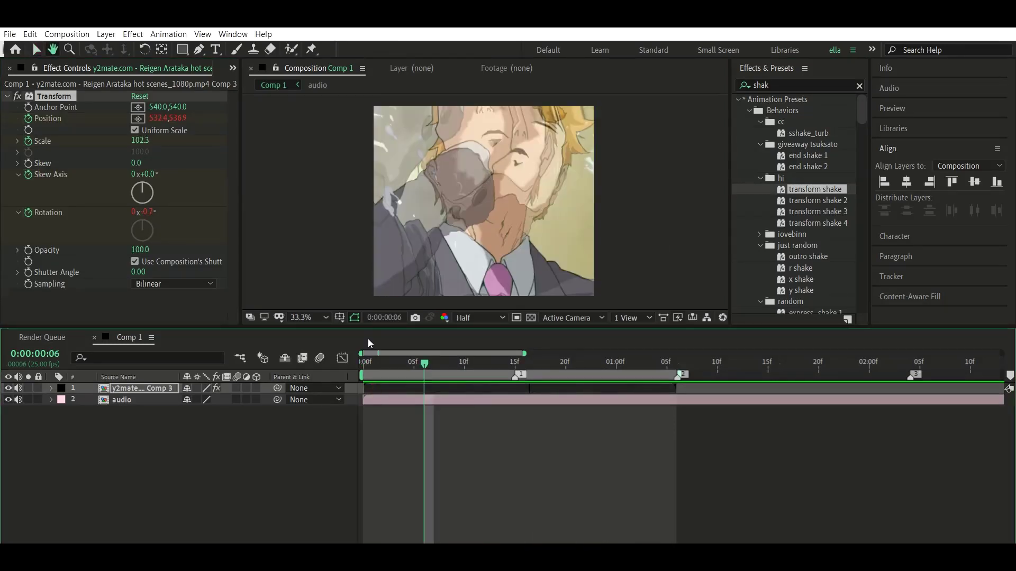
key(space)
Add express shake 1, set Tile Center X to 625, and create an adjustment layer
scroll(809, 211, down, 2)
scroll(810, 212, down, 4)
drag(815, 134, 419, 378)
key(space)
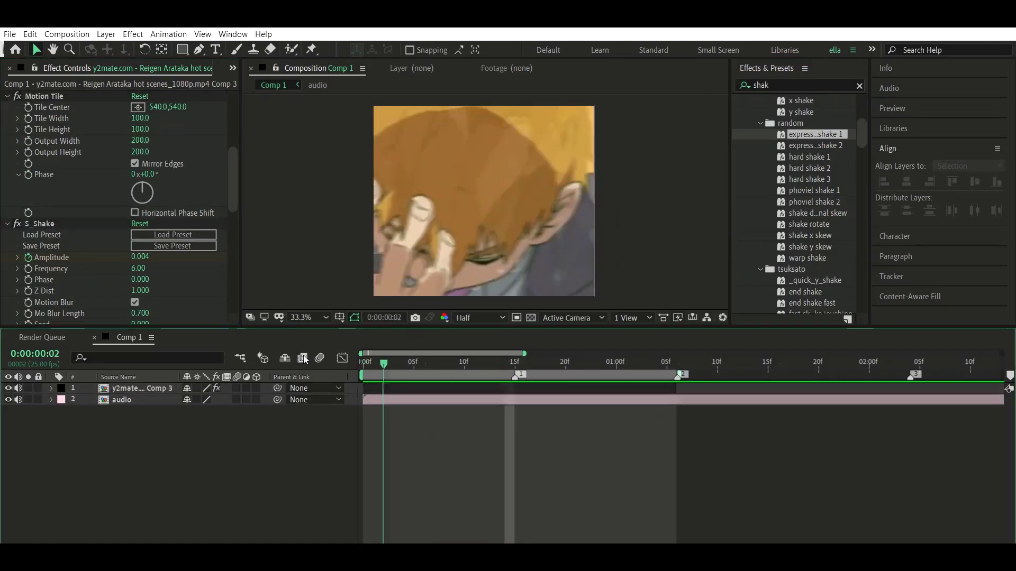
key(space)
click(137, 389)
key(p)
click(158, 107)
text(625)
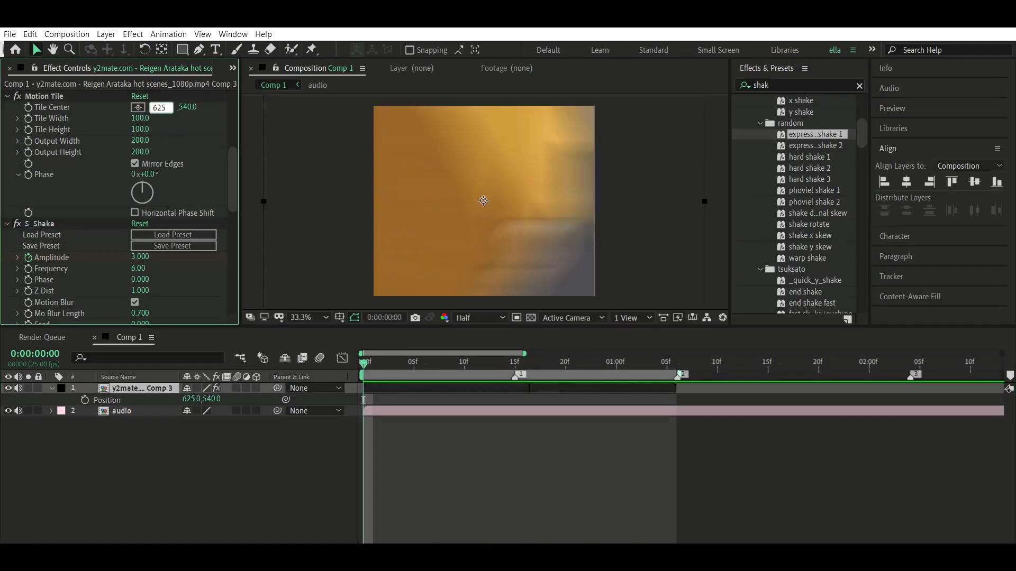
click(402, 418)
key(space)
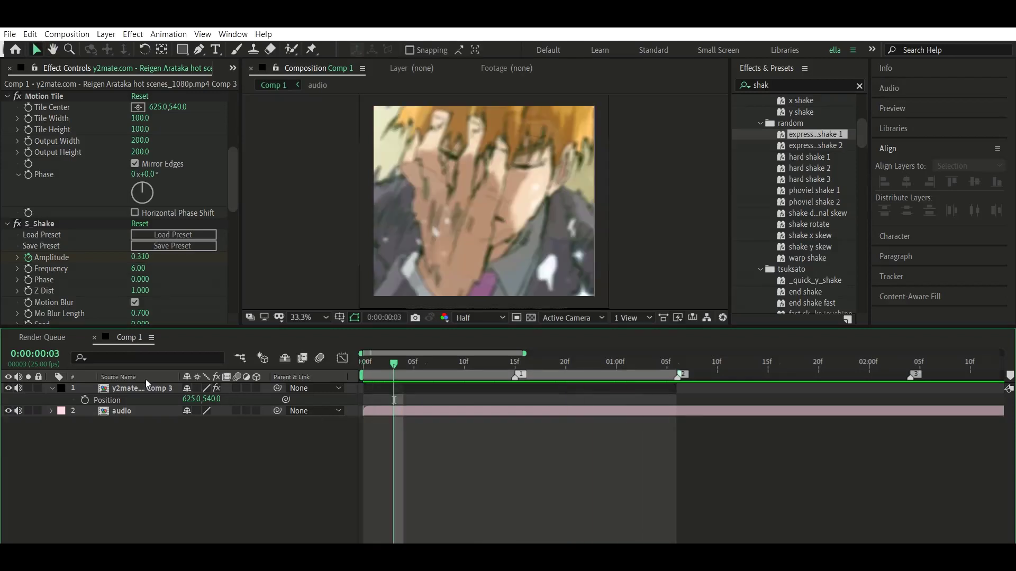
key(ctrl+alt+y)
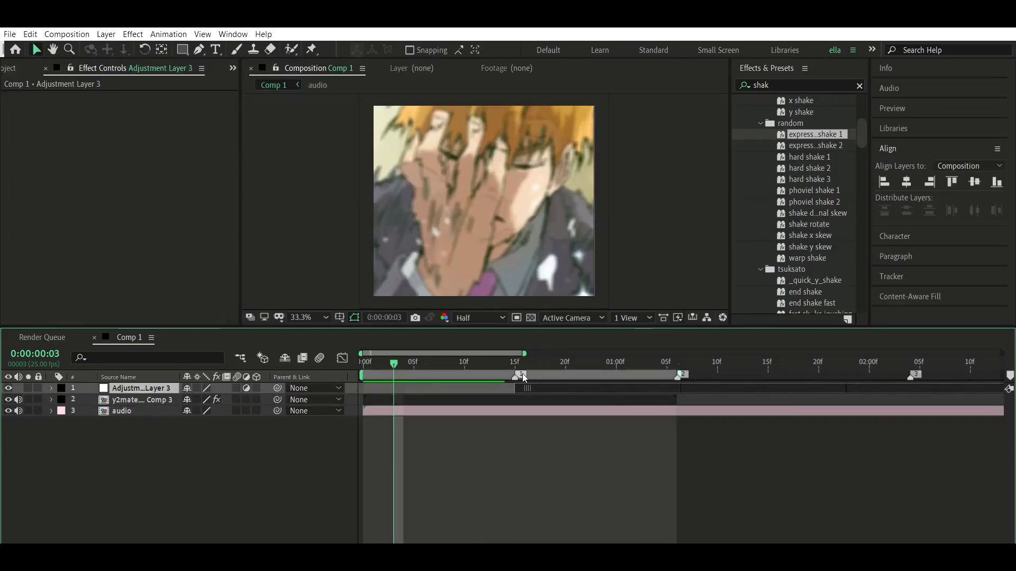
Duplicate the adjustment layer and trim it to start at frame 13
key(o)
key(ctrl+d)
key(i)
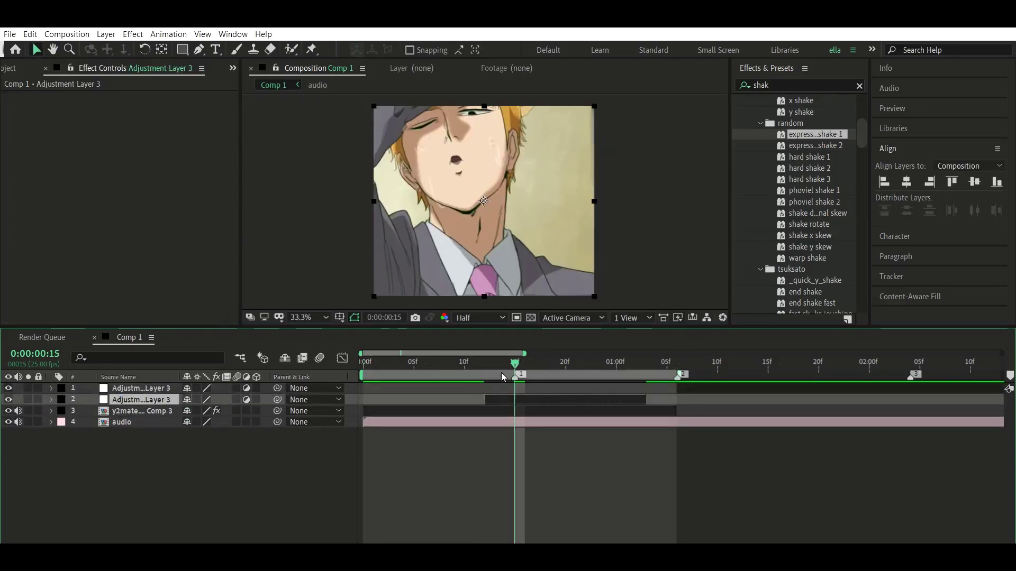
key(Page_Up)
key(Page_Up)
key(bracketleft)
Apply the 'effect 2' ripple-dissolve preset and shift the top adjustment layer to frame 11
click(759, 85)
text(ripp)
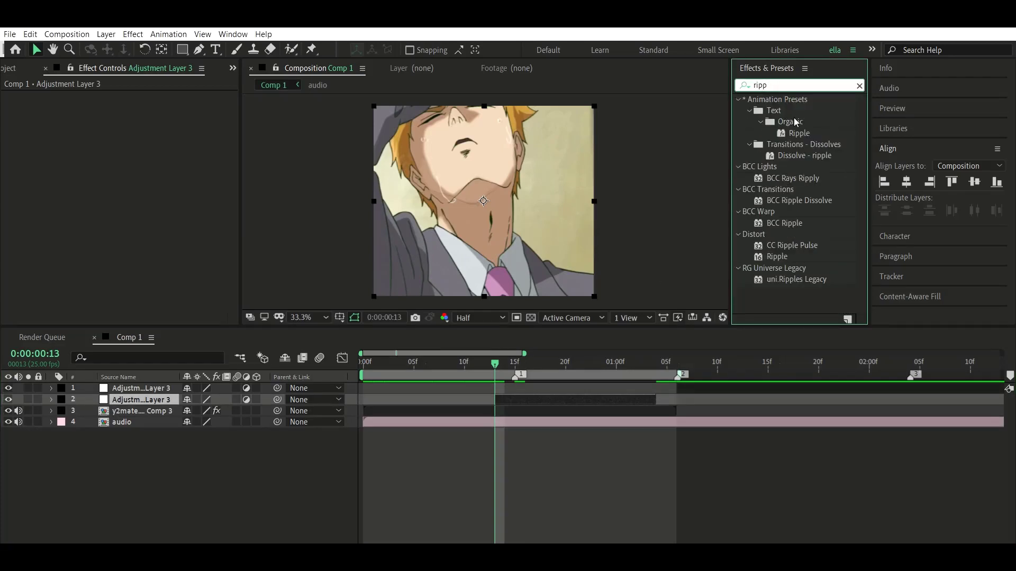
key(BackSpace)
key(BackSpace)
key(BackSpace)
text(eff)
drag(800, 166, 505, 399)
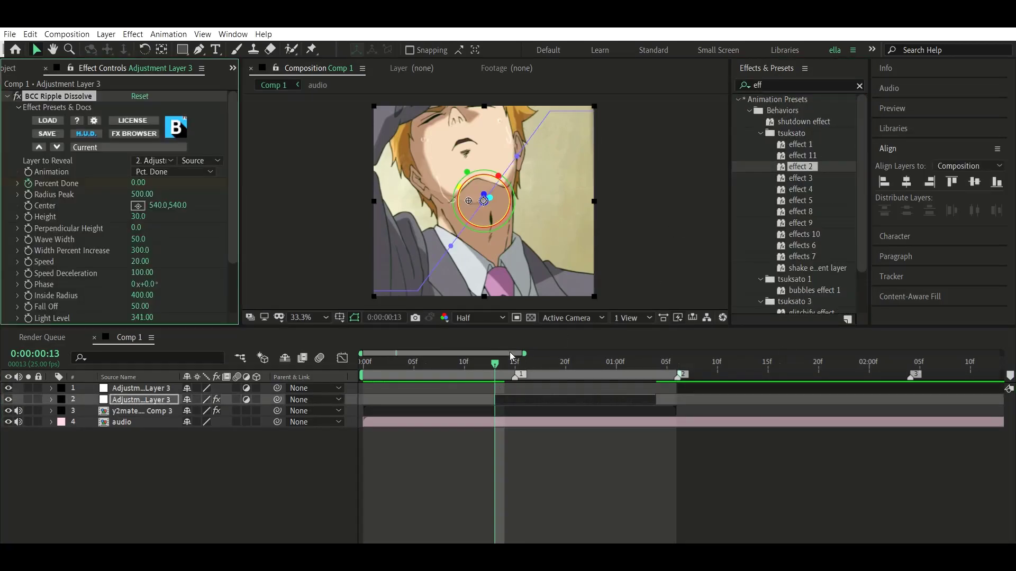
key(space)
key(space)
key(space)
key(space)
drag(375, 388, 497, 388)
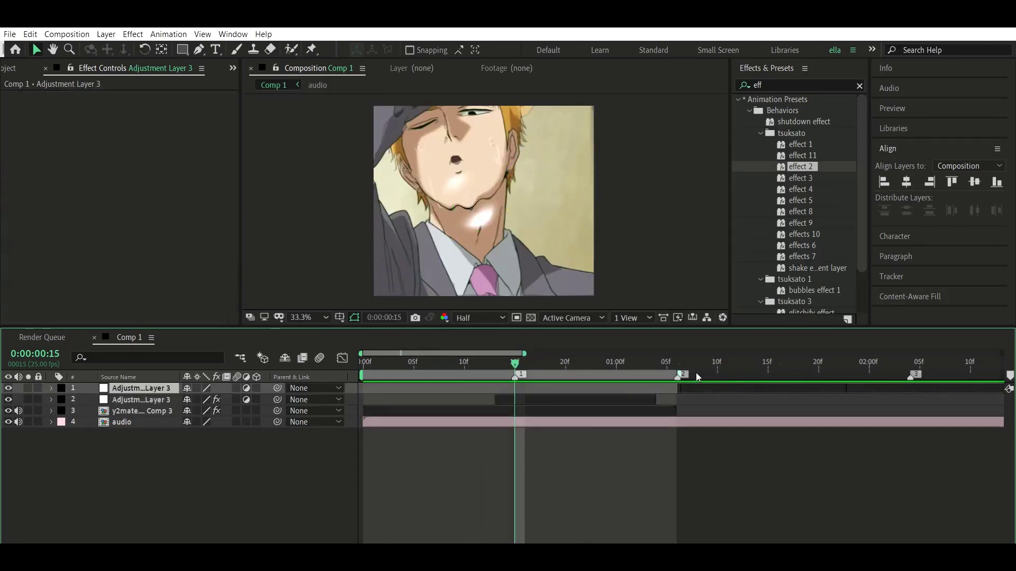
click(667, 362)
Duplicate the top adjustment layer, try the build-up shake preset, then delete its S_Shake
key(ctrl+d)
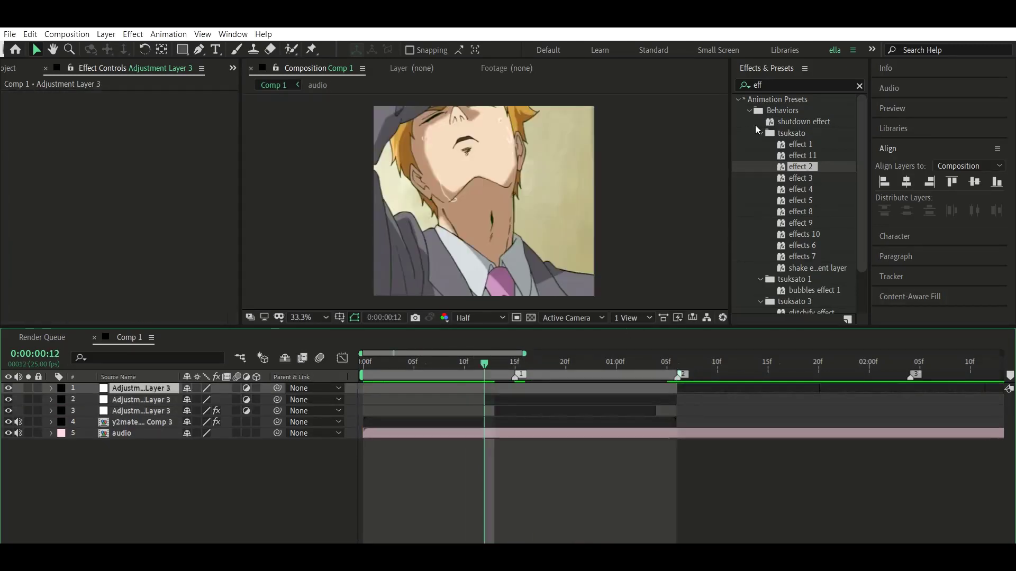
click(484, 362)
double_click(794, 85)
text(buil)
mouse_move(814, 167)
mouse_down()
mouse_move(486, 399)
mouse_move(434, 399)
mouse_up()
drag(487, 362, 655, 362)
key(minus)
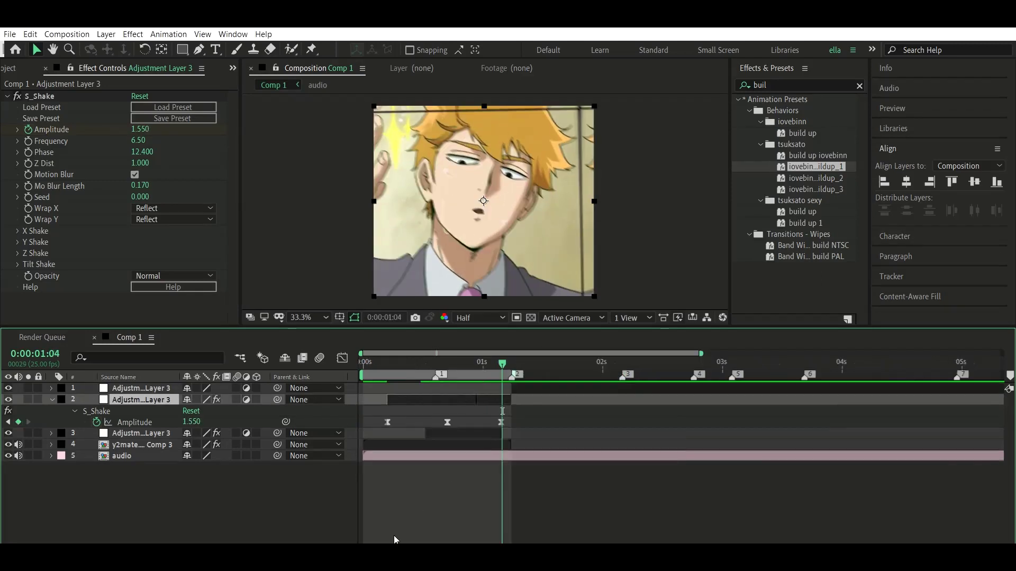
click(445, 362)
click(56, 85)
key(Delete)
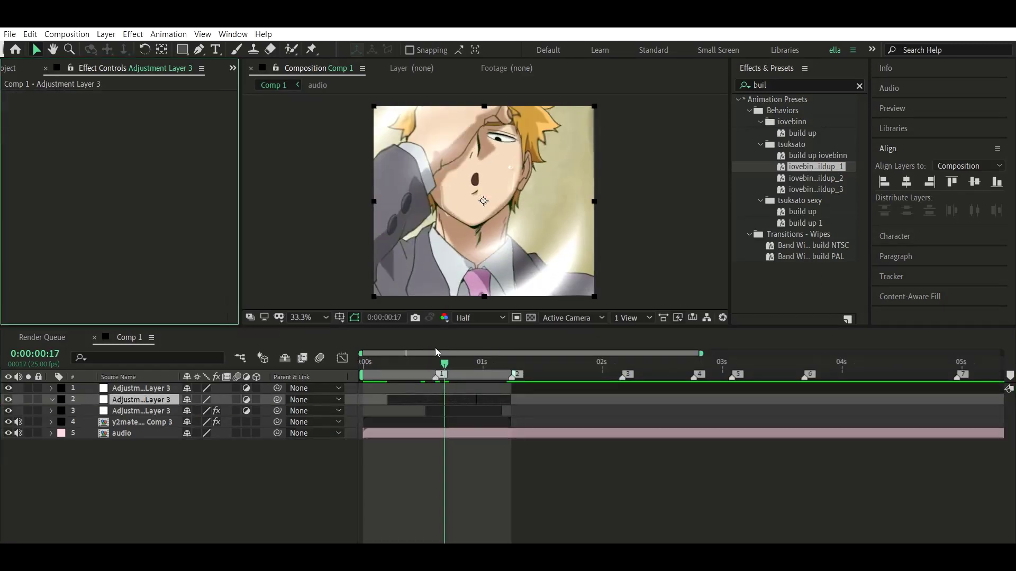
click(436, 362)
click(139, 421)
Keyframe the clip's Scale from 100% to about 115% at 1:01, easing the zoom's end
key(u)
click(488, 362)
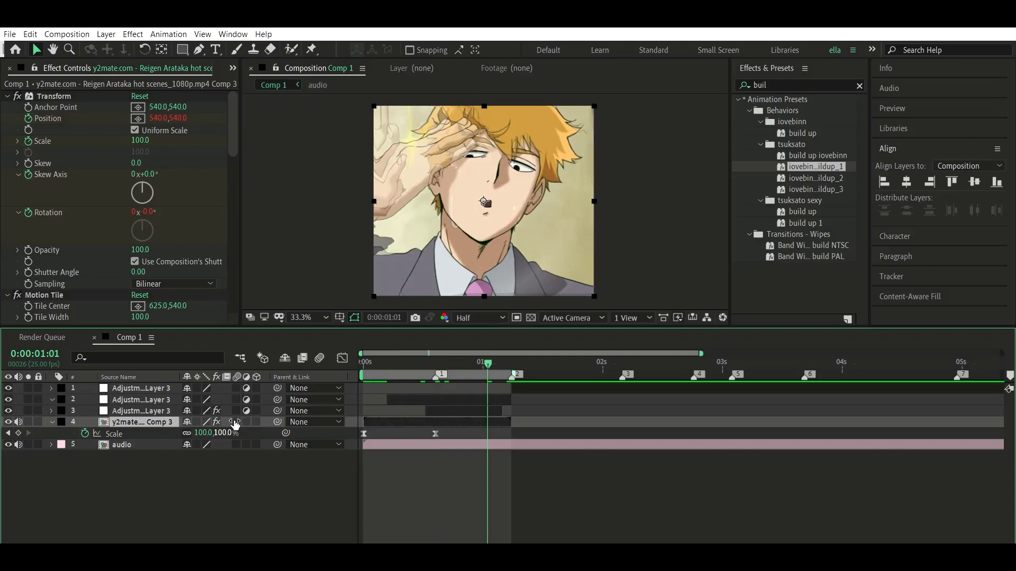
drag(217, 433, 236, 432)
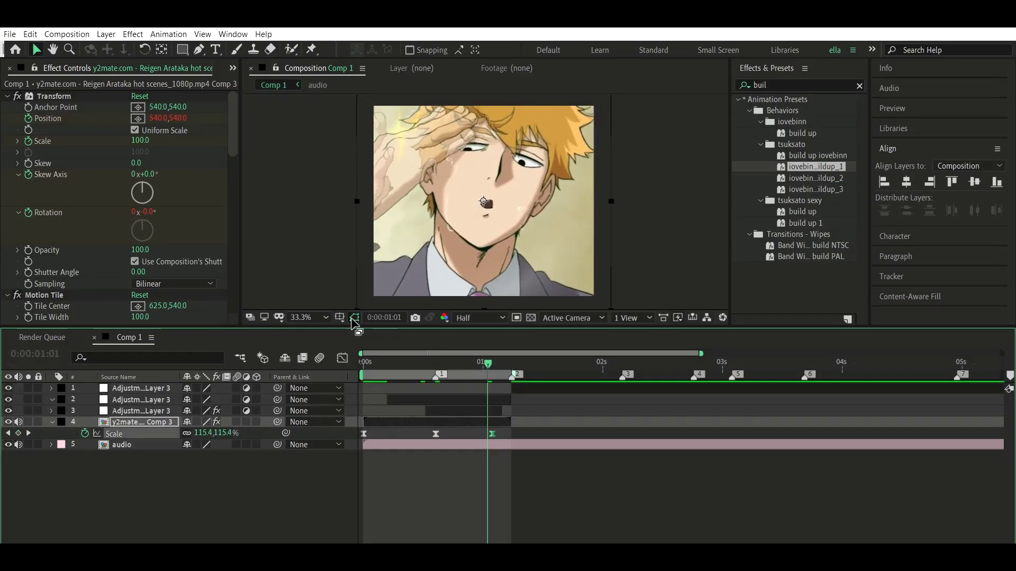
click(342, 358)
scroll(556, 422, up, 5)
drag(589, 509, 588, 445)
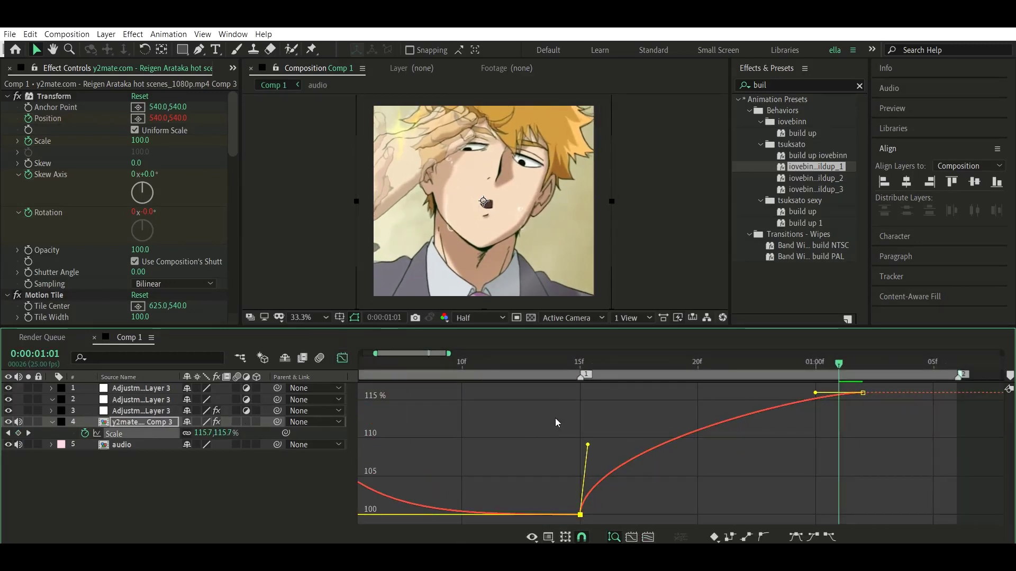
drag(815, 392, 599, 399)
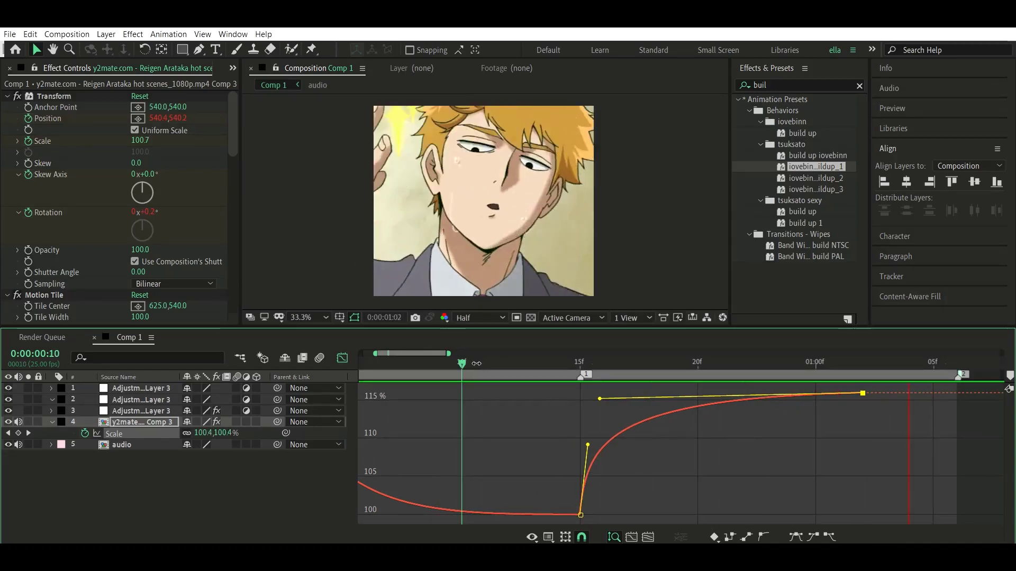
click(342, 358)
key(minus)
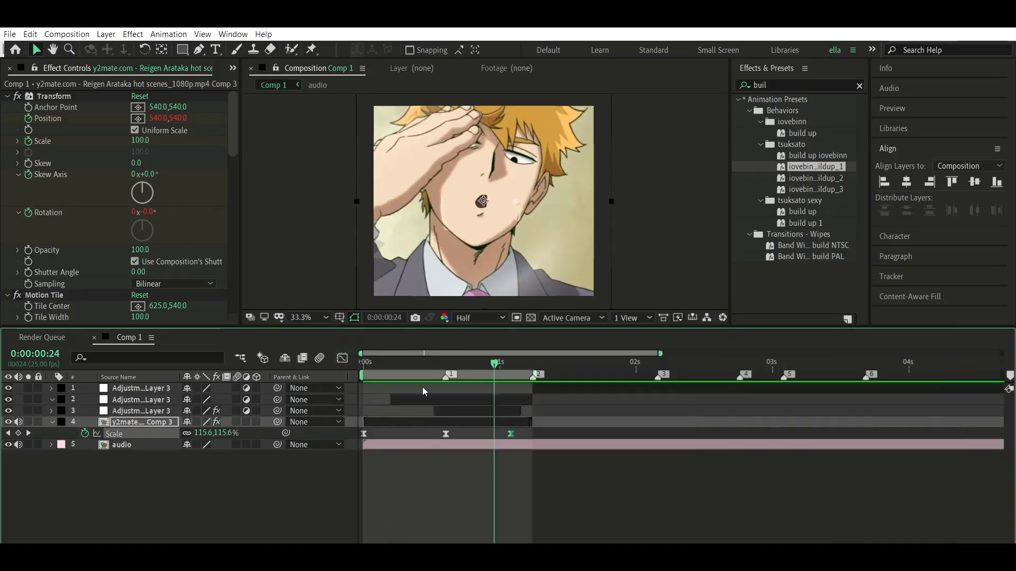
click(452, 397)
Shorten adjustment layer 2 at frame 15 and apply the twitch vertical preset, then preview
key(j)
drag(589, 390, 532, 399)
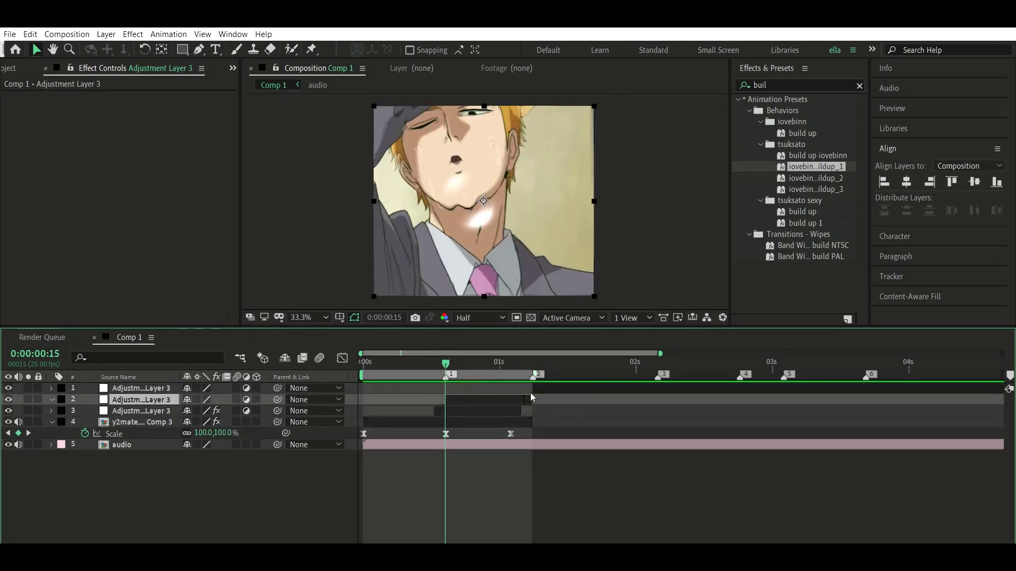
double_click(762, 85)
text(twit)
drag(811, 177, 455, 399)
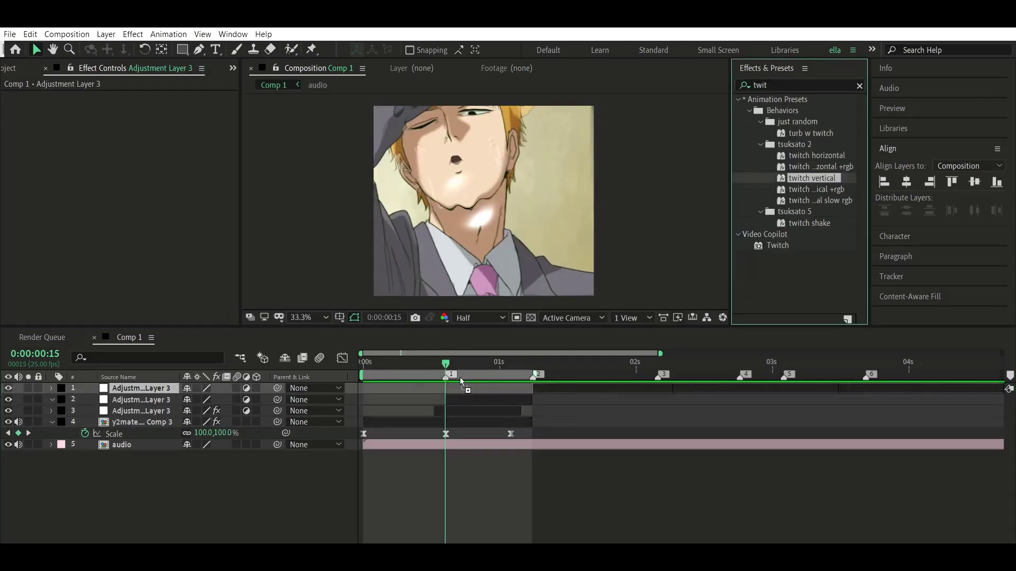
key(space)
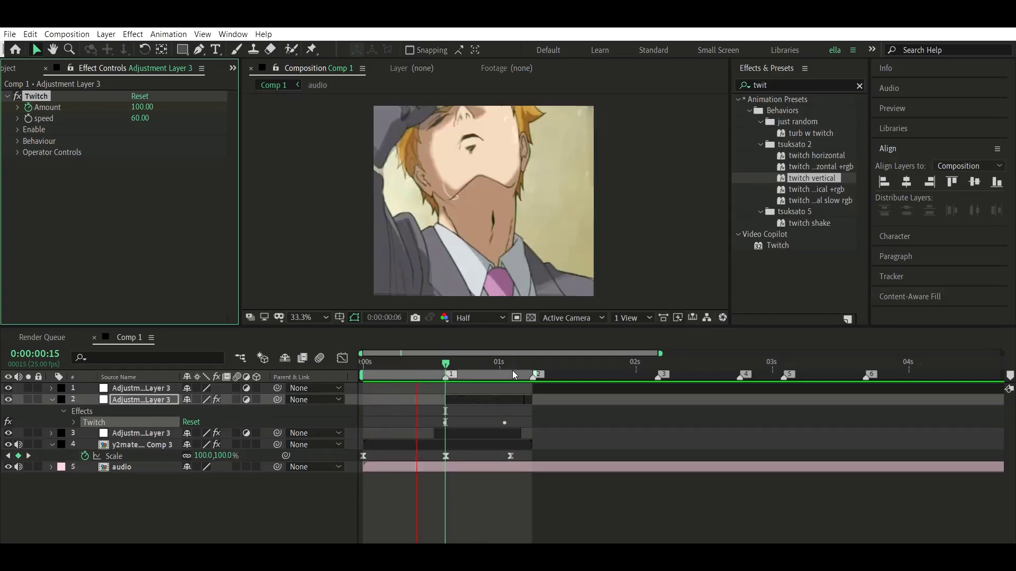
Duplicate the top adjustment layer and apply the jugg warp shake preset to layer 2
click(526, 372)
key(ctrl+d)
key(Home)
double_click(762, 85)
text(shake)
scroll(832, 192, down, 5)
scroll(803, 147, down, 5)
scroll(811, 224, down, 5)
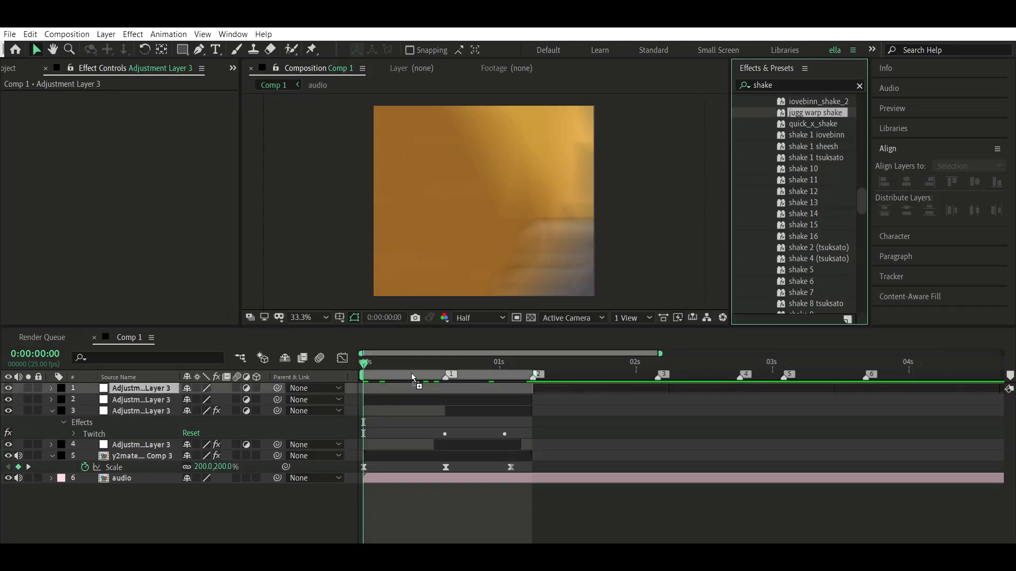
drag(814, 113, 411, 399)
Inspect the warp shake at frames 6 and 2, then preview it
click(396, 362)
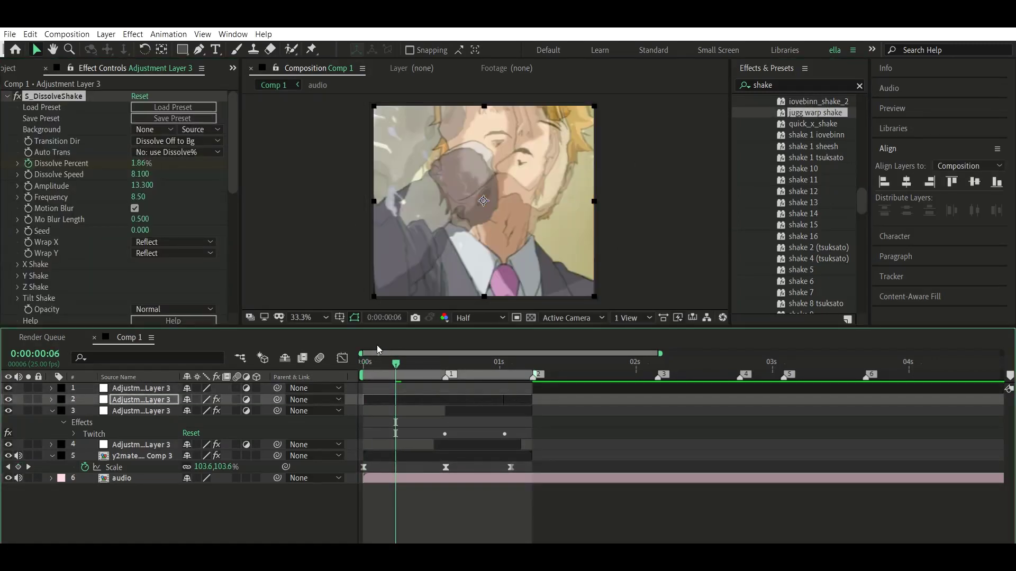
click(374, 362)
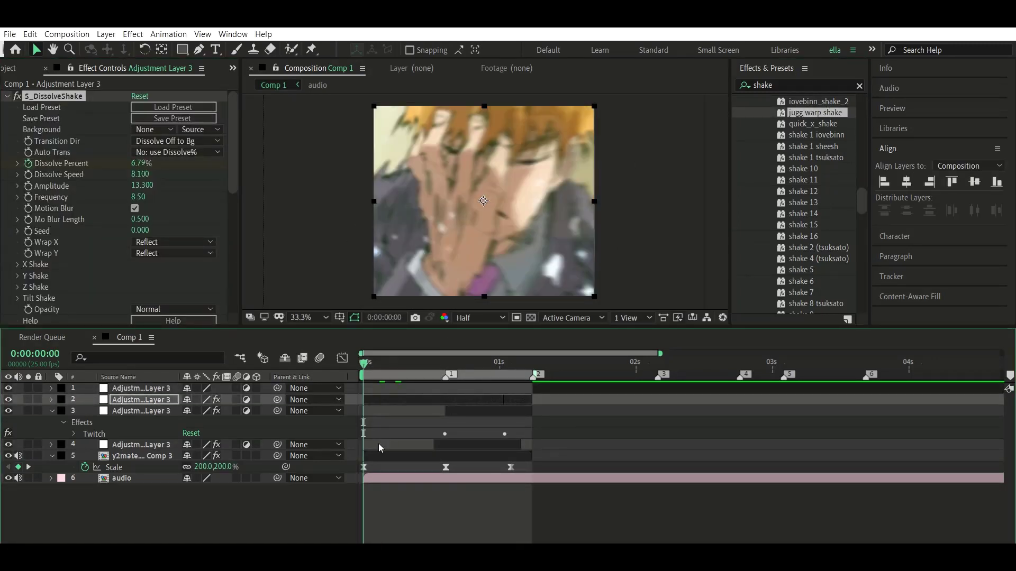
key(space)
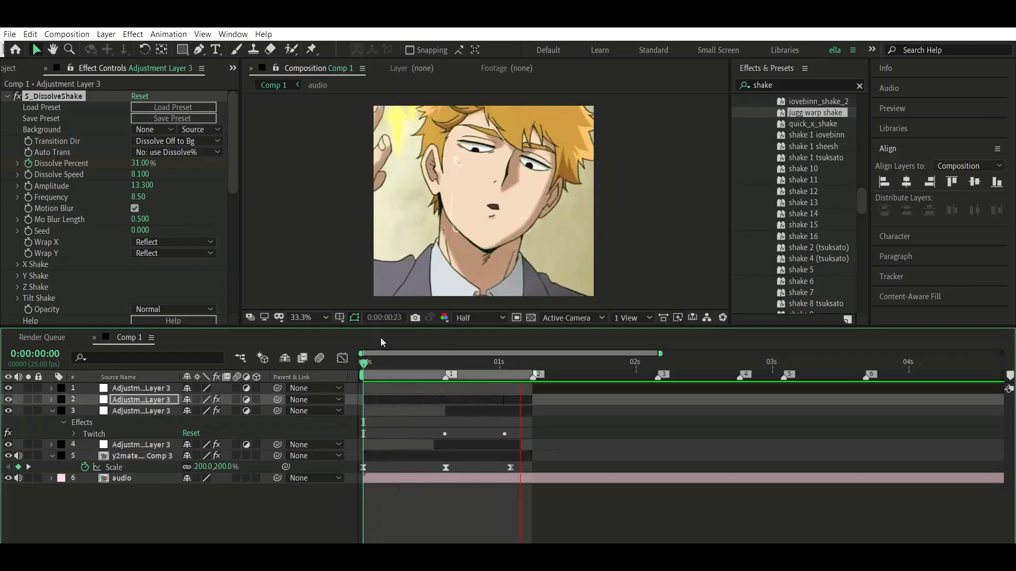
key(space)
Find the shake preset with an 'adj' search and apply it to layer 2
scroll(814, 212, down, 5)
double_click(795, 83)
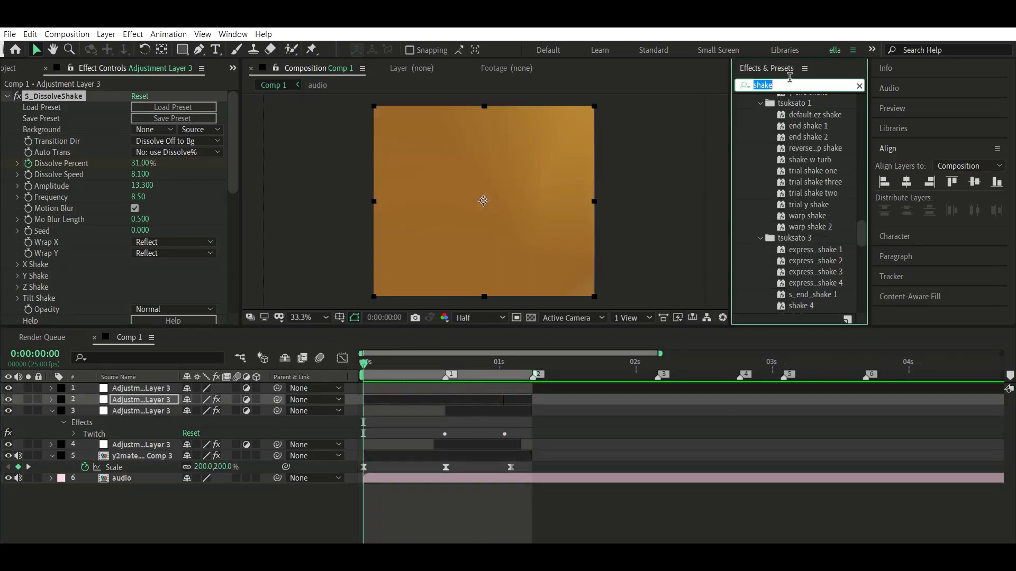
text(adj)
drag(817, 189, 392, 398)
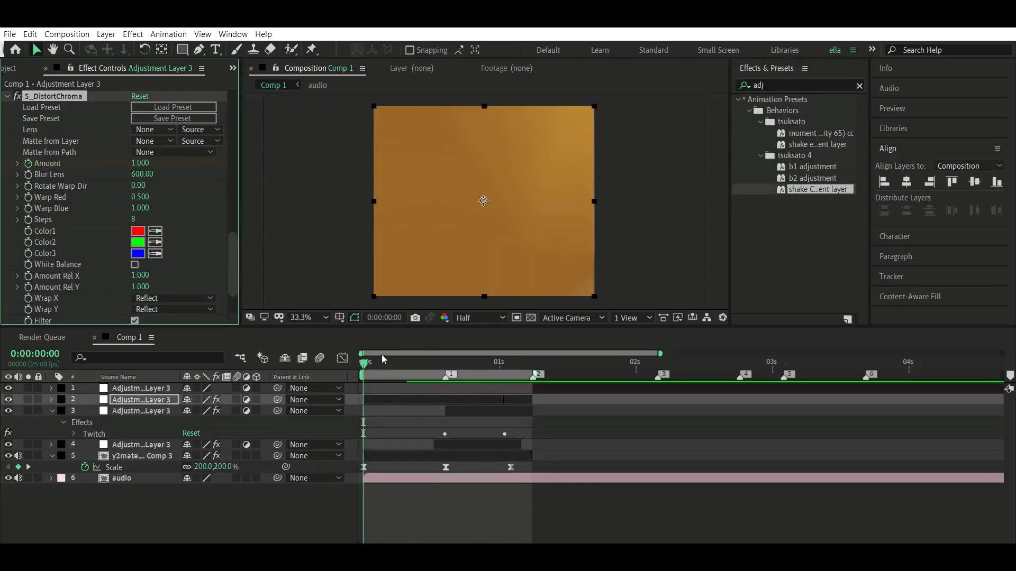
Delete the Transform effect from the anime clip layer and preview the composition
click(379, 456)
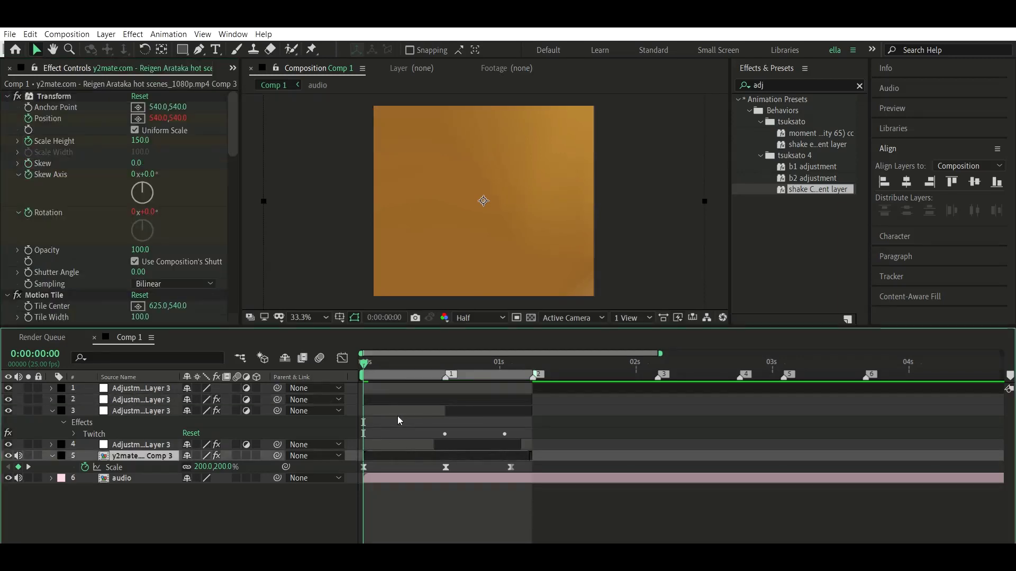
click(66, 85)
key(Delete)
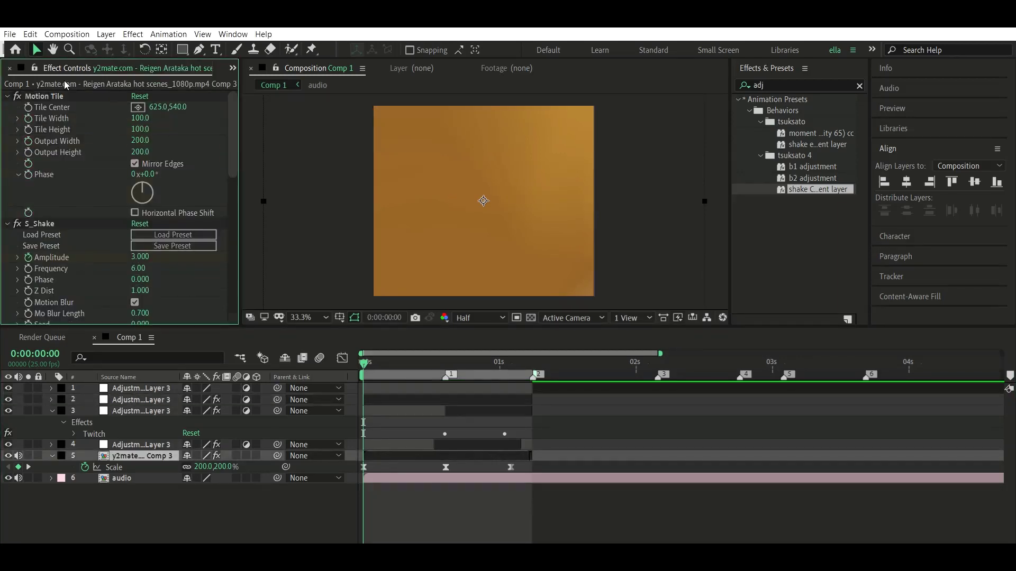
scroll(169, 210, down, 5)
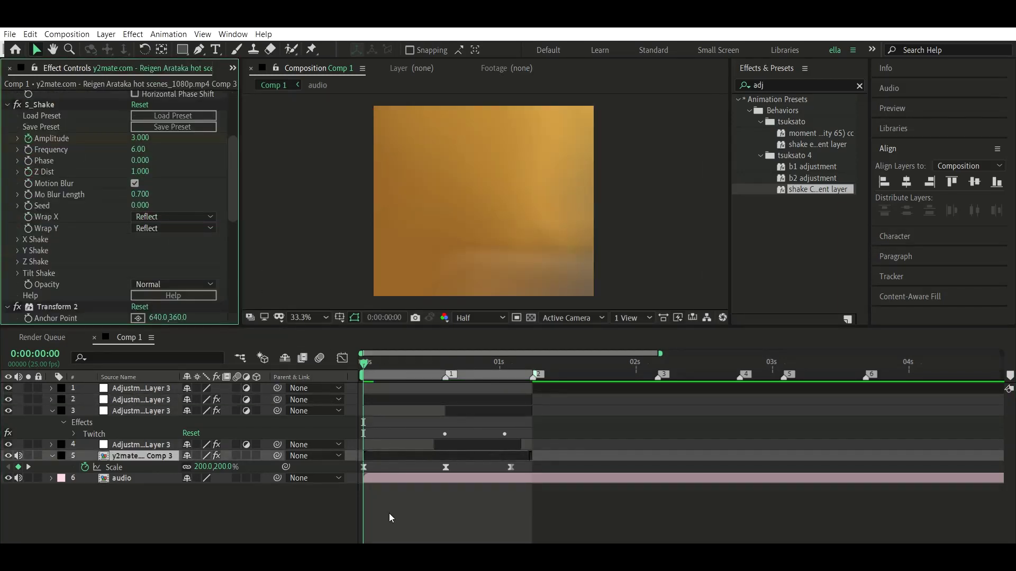
key(space)
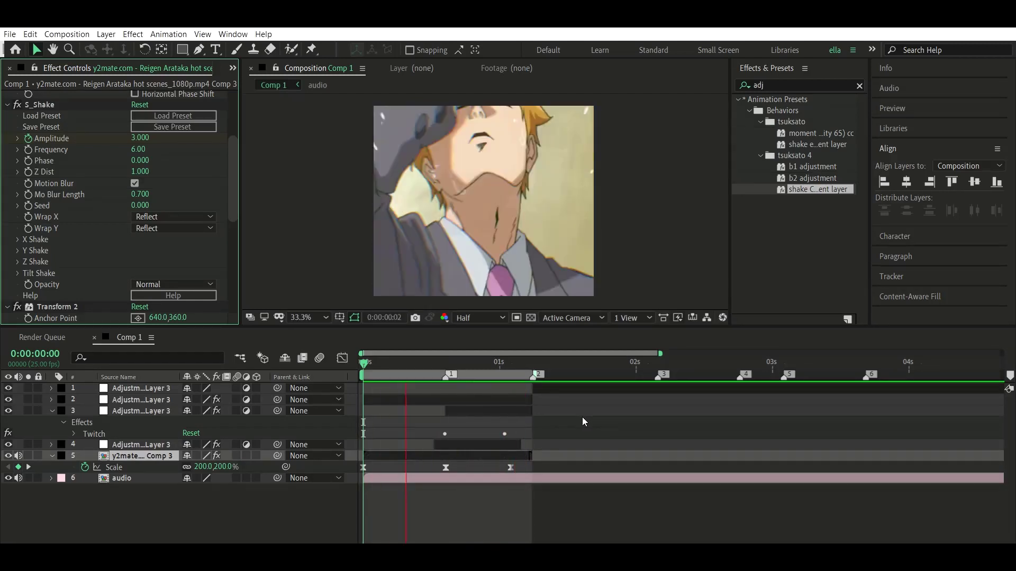
Search presets for 'eff' and apply the preset effect to layer 2
click(141, 399)
scroll(60, 217, down, 5)
scroll(60, 217, down, 1)
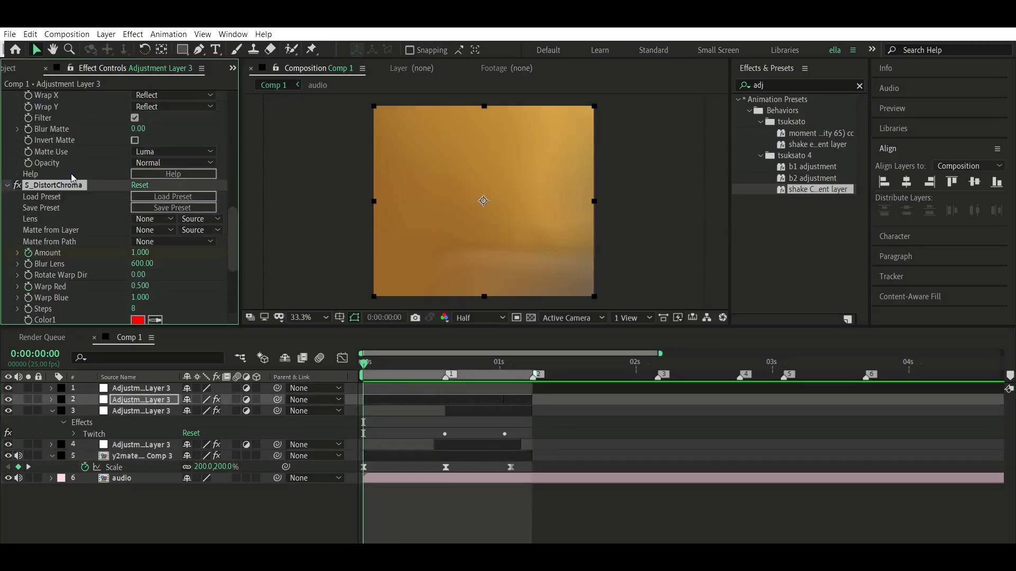
scroll(60, 217, up, 5)
click(779, 82)
key(BackSpace)
text(eff)
mouse_move(799, 200)
mouse_down()
mouse_move(833, 179)
mouse_move(418, 389)
mouse_up()
Keyframe layer 2's Brightness at 40 on frame 15 and shift that keyframe later
scroll(132, 254, down, 4)
drag(370, 360, 445, 351)
click(18, 281)
click(410, 398)
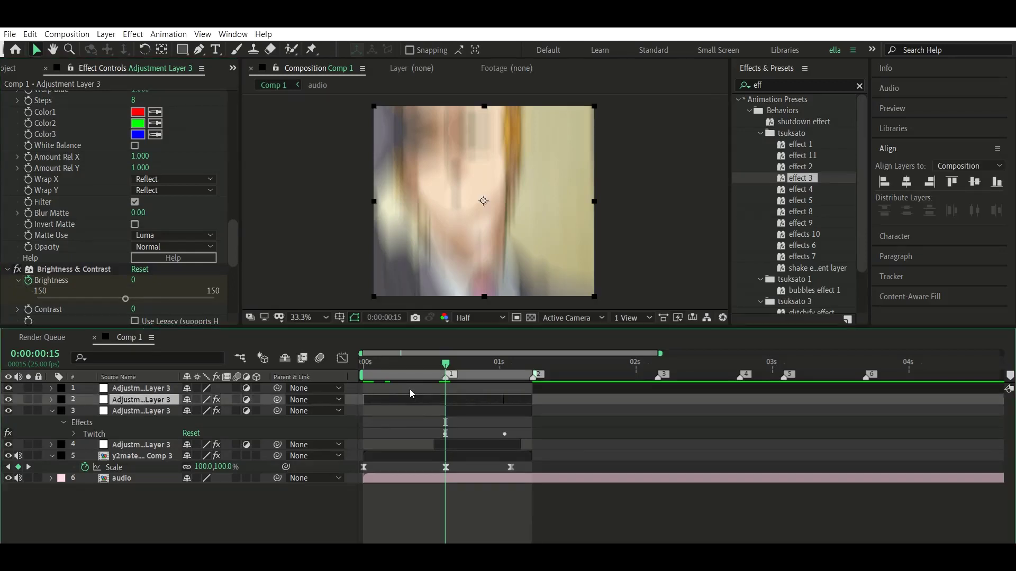
key(u)
drag(185, 500, 213, 488)
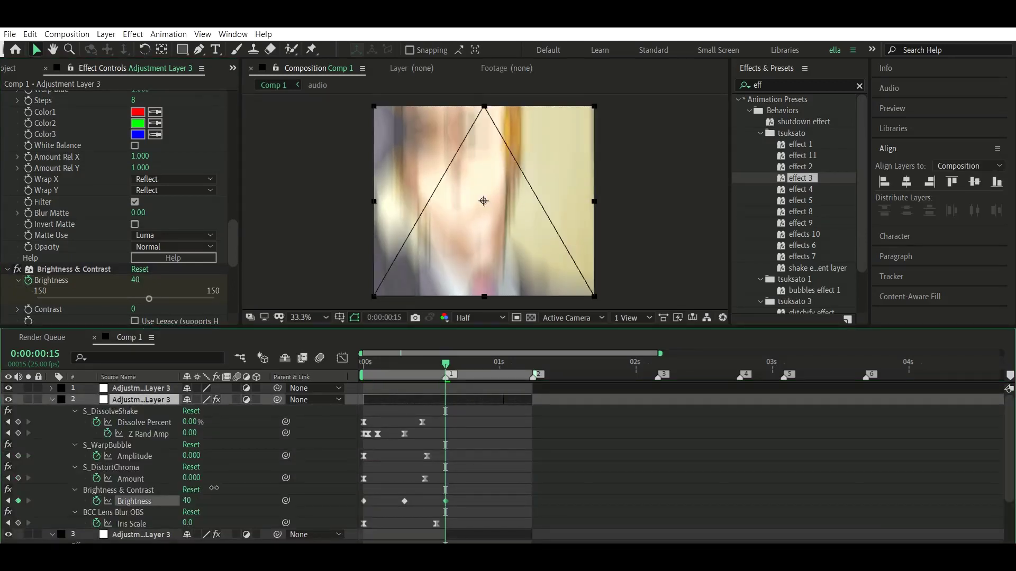
click(118, 490)
drag(405, 501, 429, 501)
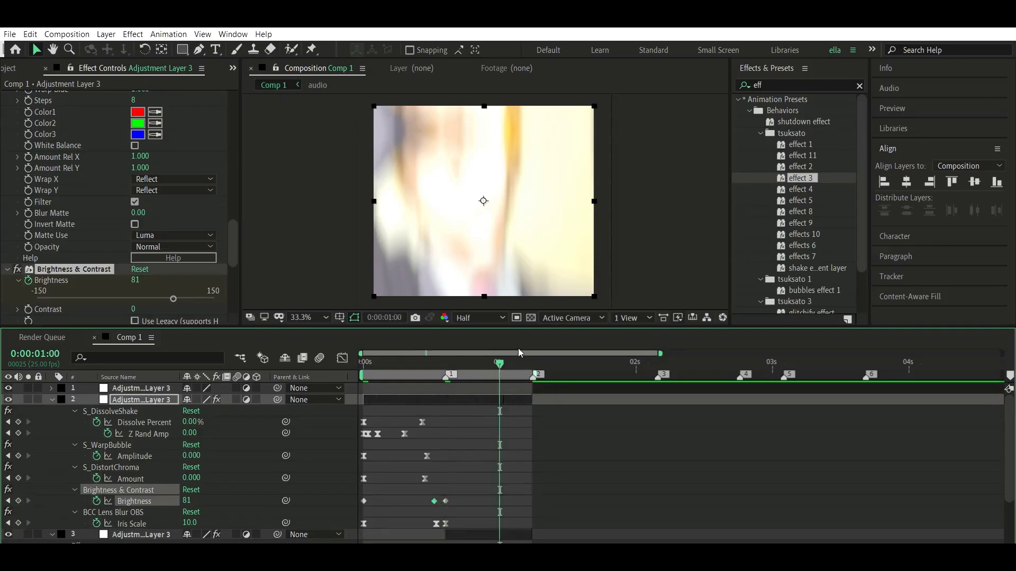
Set the ending Brightness and Iris Scale values to 0
click(189, 522)
text(0)
key(Return)
click(185, 501)
text(0)
key(Return)
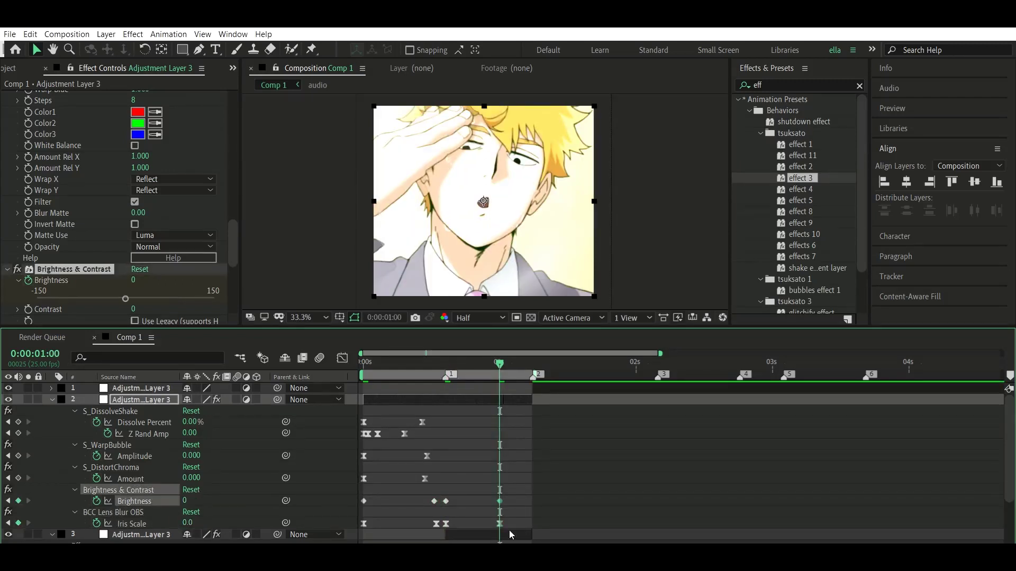
Collapse the layer properties and preview the brightness and blur fade from the start
key(Home)
click(52, 400)
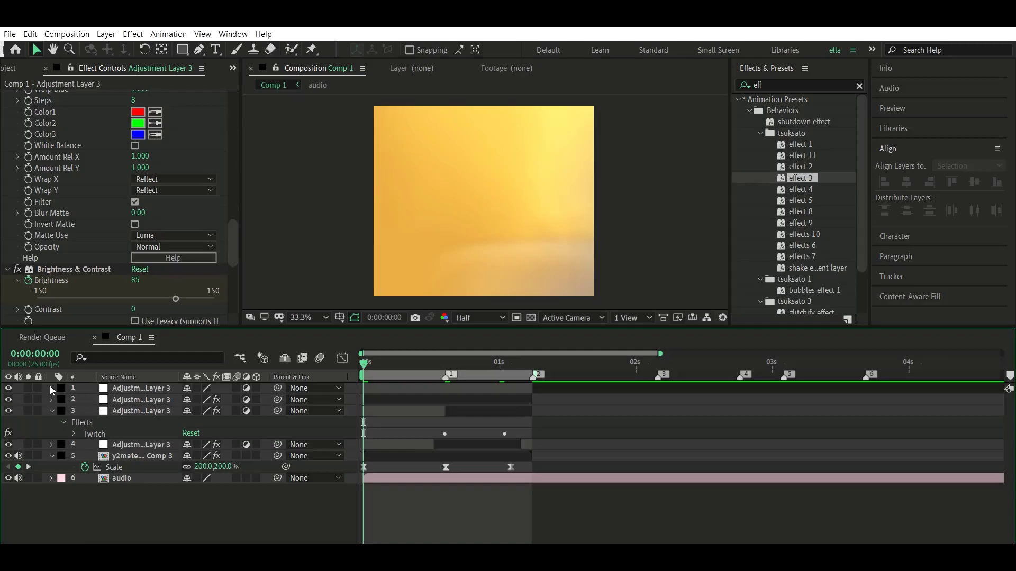
key(space)
click(51, 455)
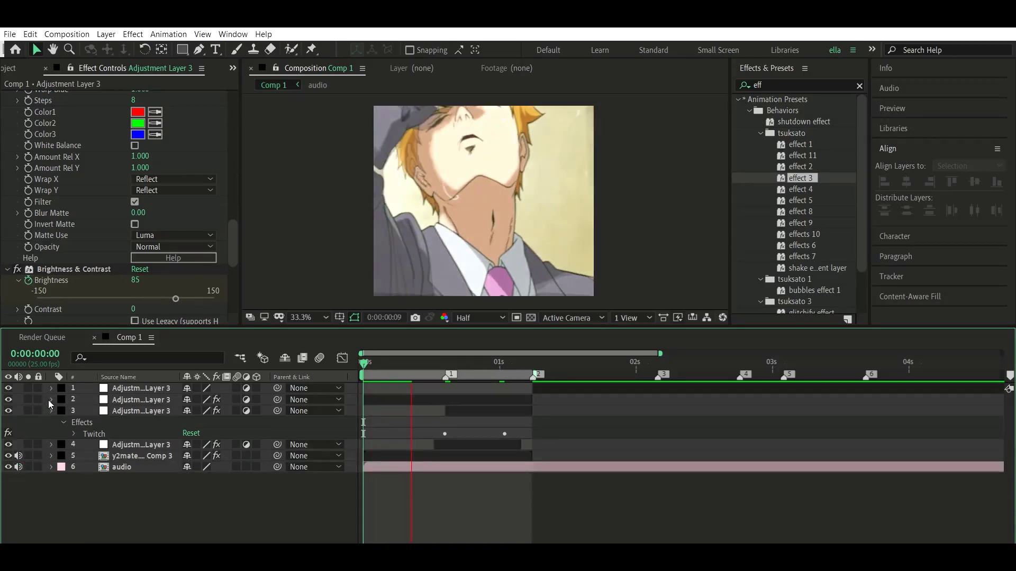
click(48, 400)
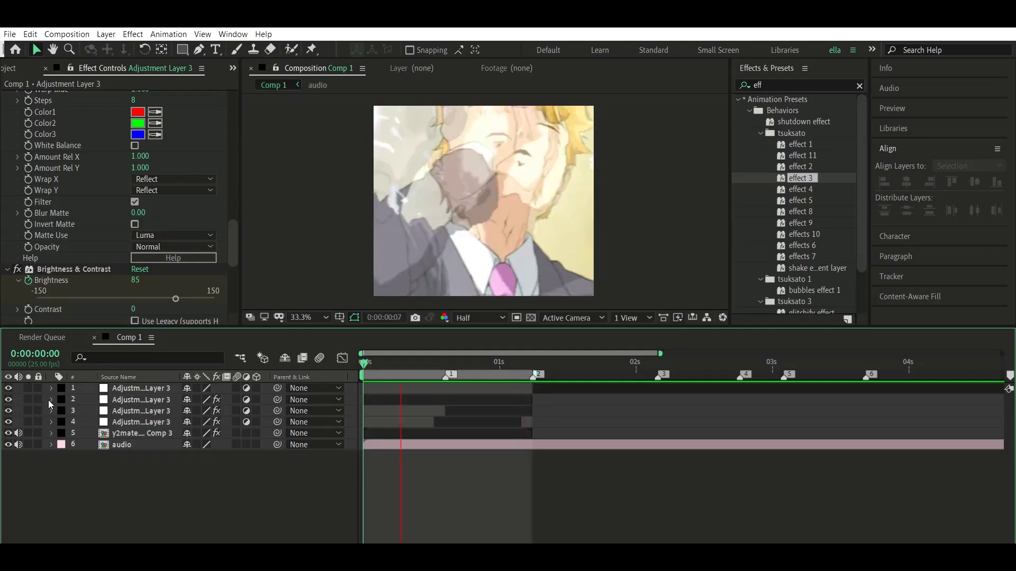
key(space)
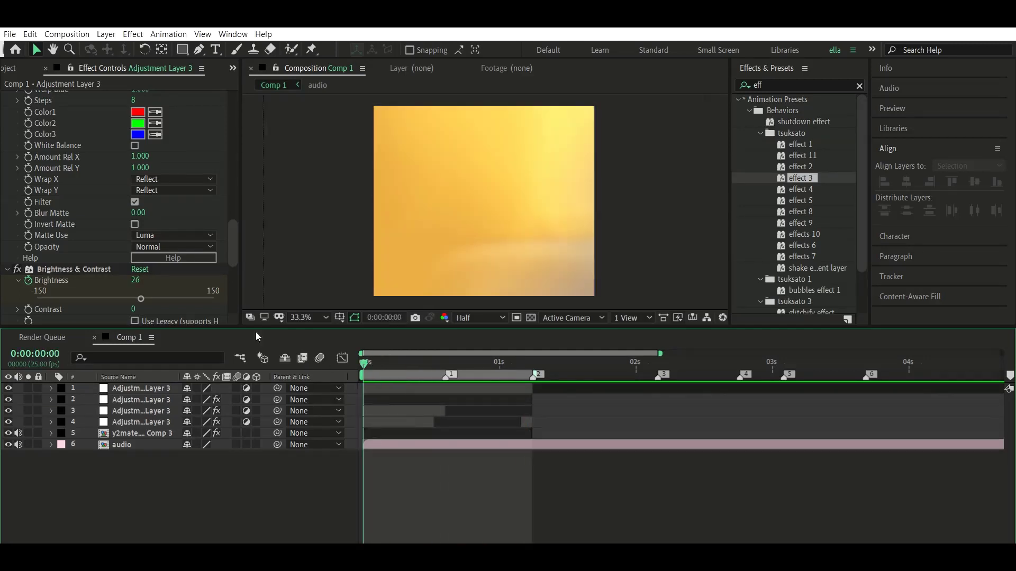
scroll(168, 119, up, 4)
click(167, 119)
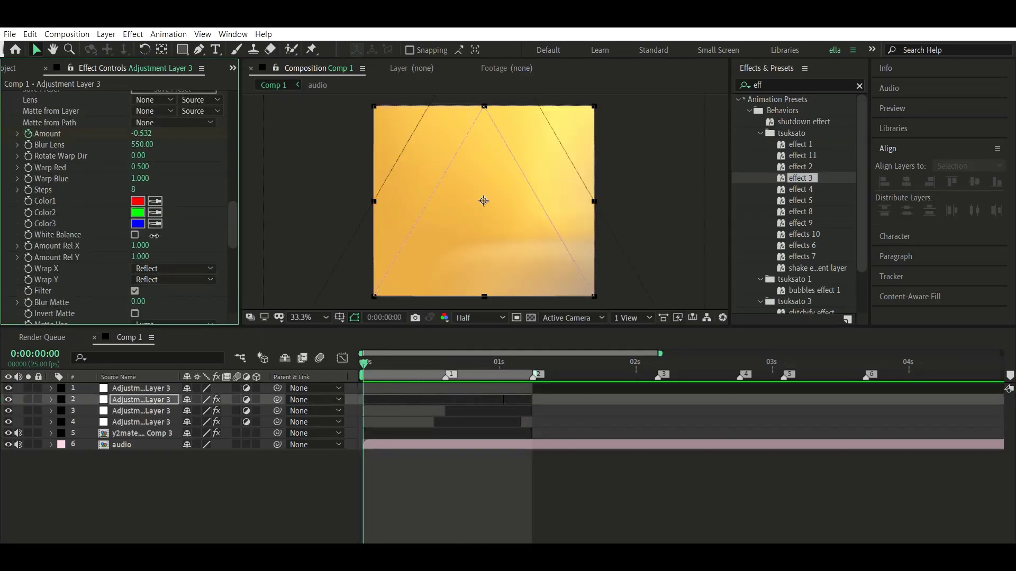
click(383, 347)
key(space)
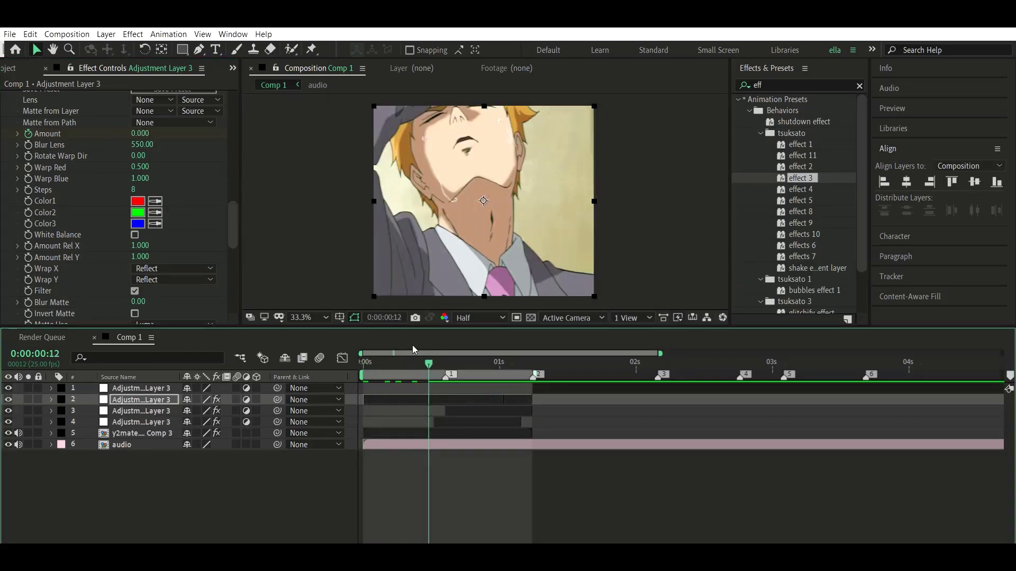
click(362, 363)
Deepen layer 2's chroma distortion Amount to -0.922 at frame 2 and preview
key(u)
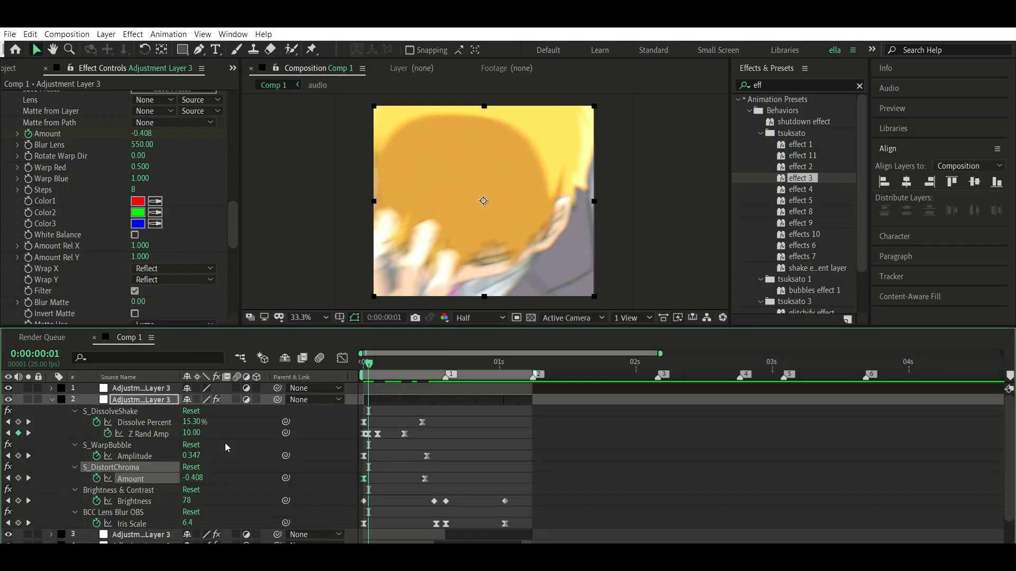
drag(397, 362, 384, 355)
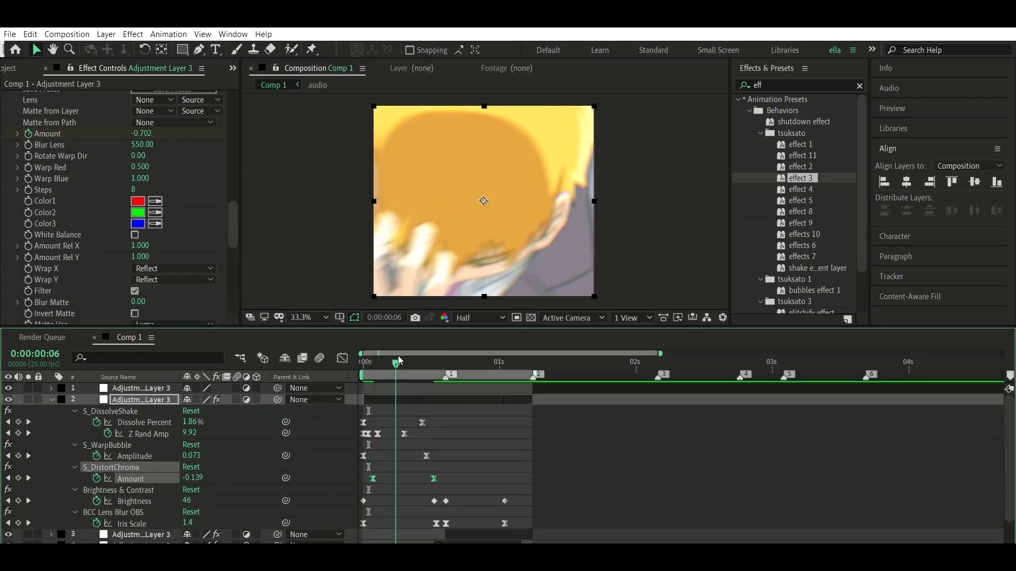
click(374, 355)
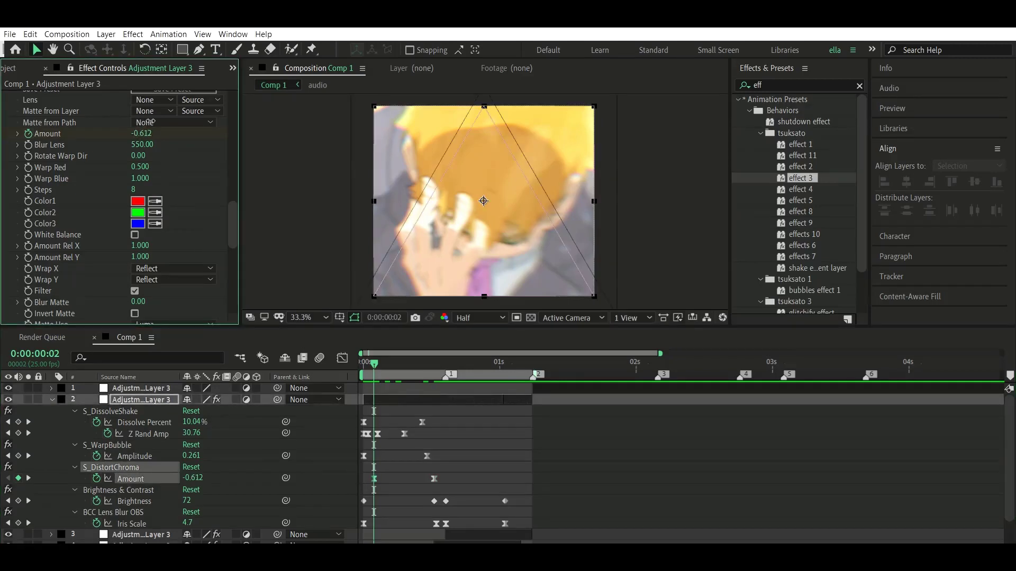
drag(141, 134, 119, 127)
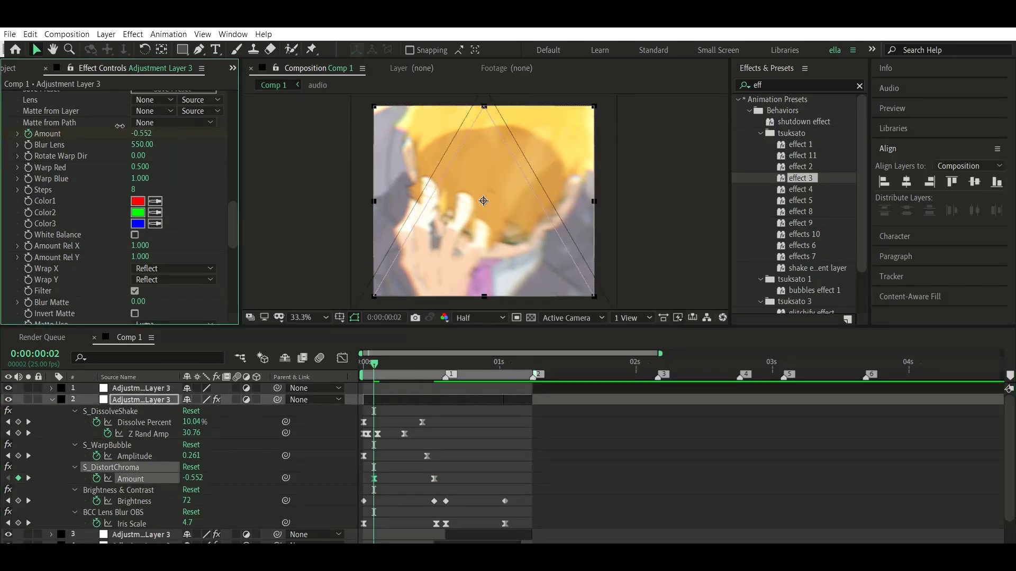
key(u)
drag(386, 350, 403, 348)
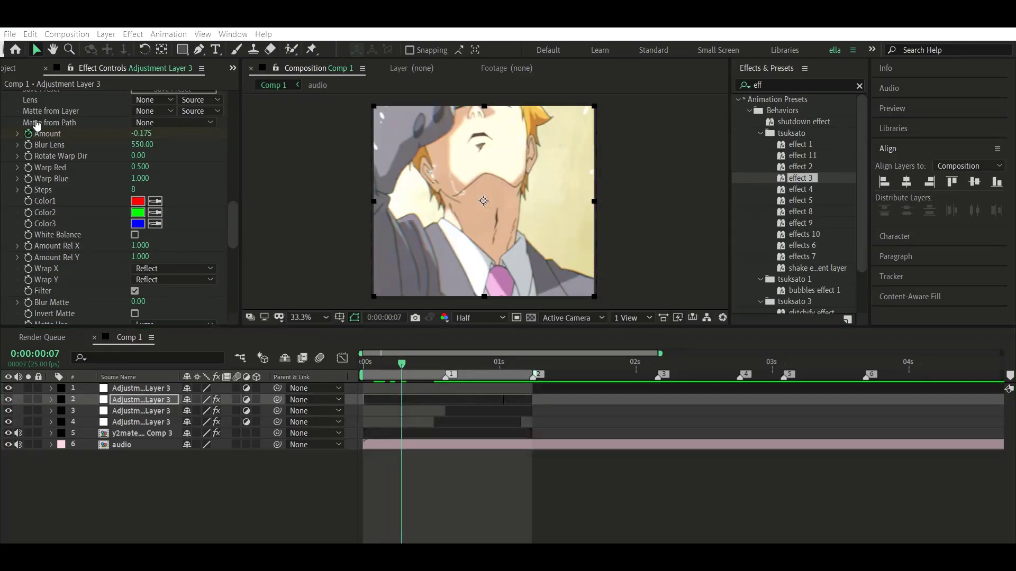
key(Page_Up)
key(Page_Up)
key(Page_Up)
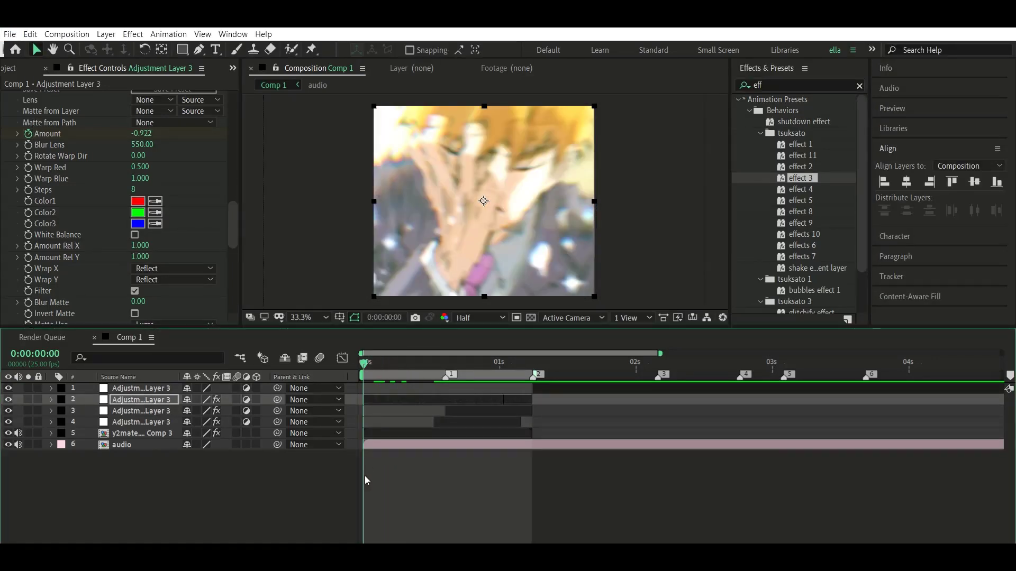
key(space)
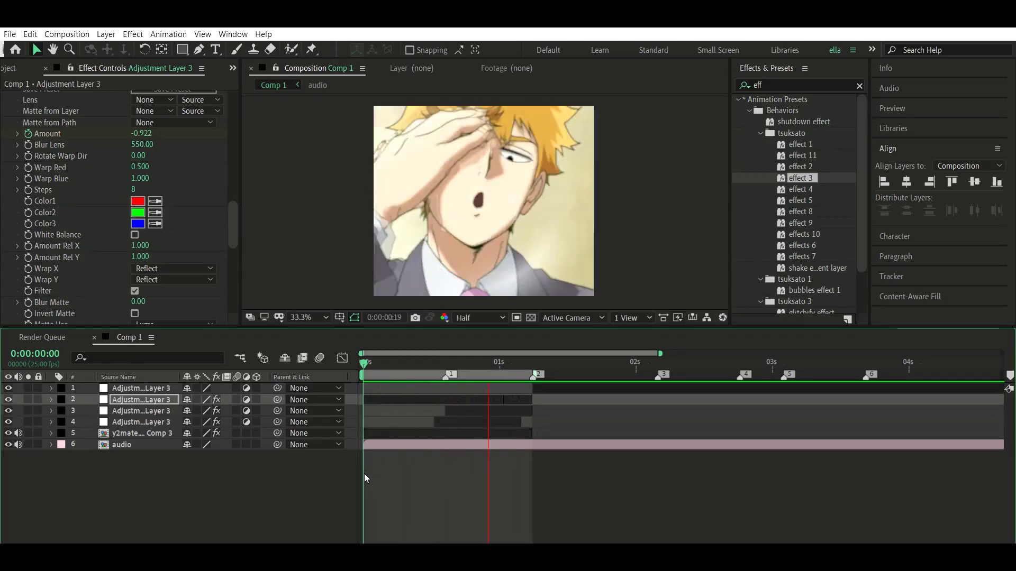
key(space)
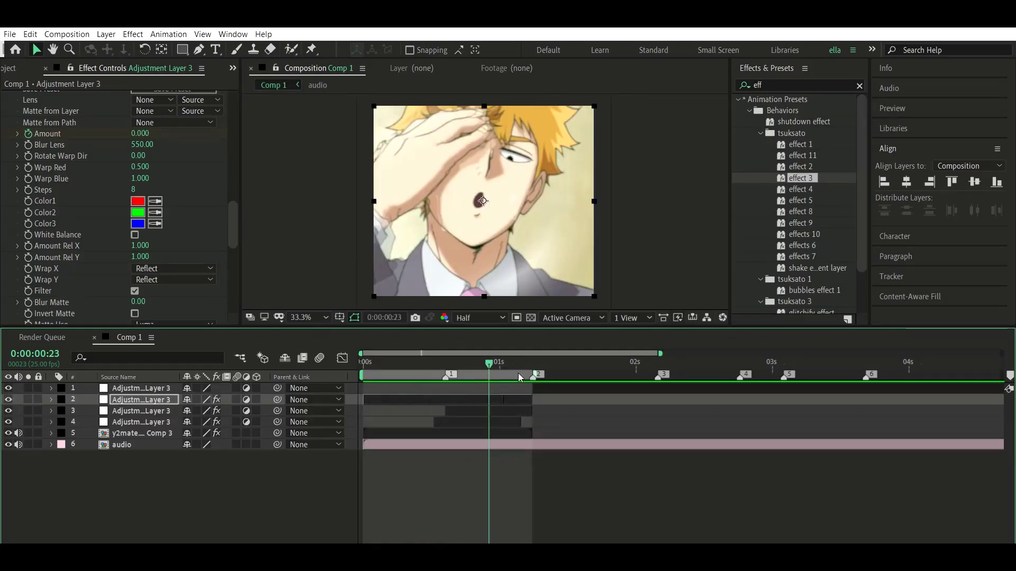
key(ctrl+Up)
click(560, 352)
Duplicate the adjustment layers and apply the 1frame warp and scanlines presets to layer 2
key(ctrl+d)
key(ctrl+d)
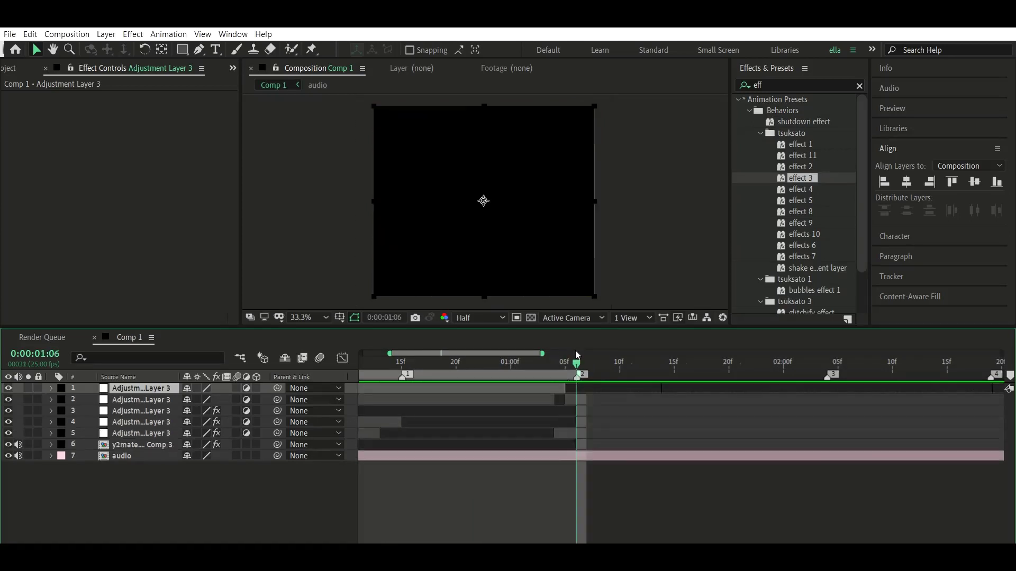
click(798, 85)
text(warp)
drag(810, 133, 552, 399)
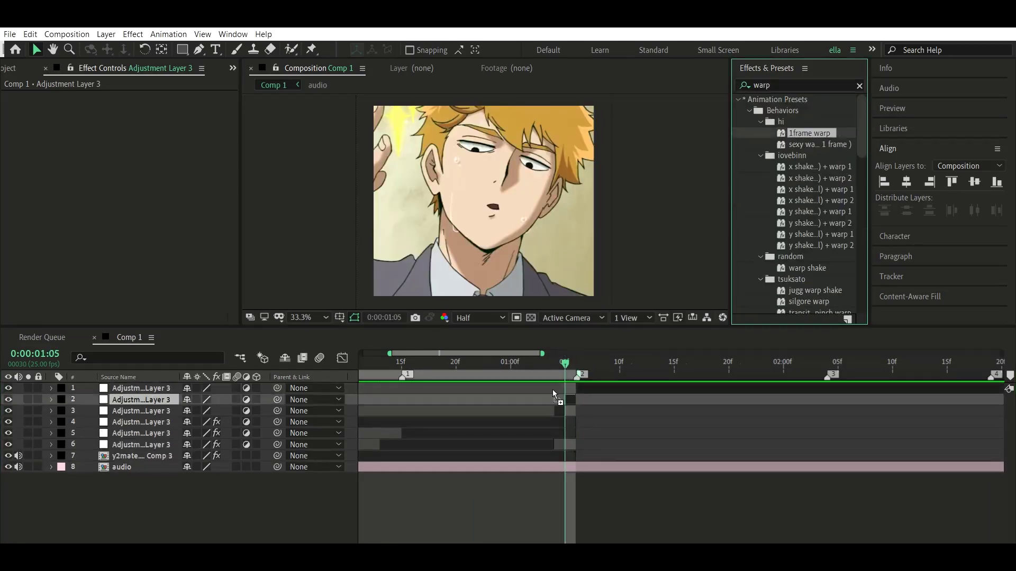
click(799, 85)
text(scan)
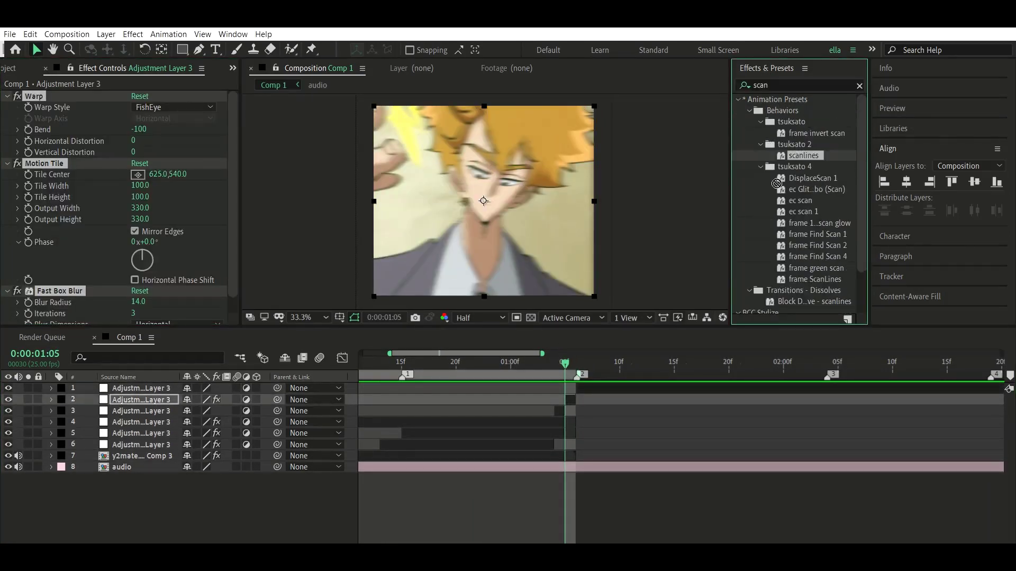
drag(803, 155, 574, 400)
Apply the frame invert scan preset to layer 3 at 1:04 and preview
click(555, 363)
drag(815, 132, 555, 411)
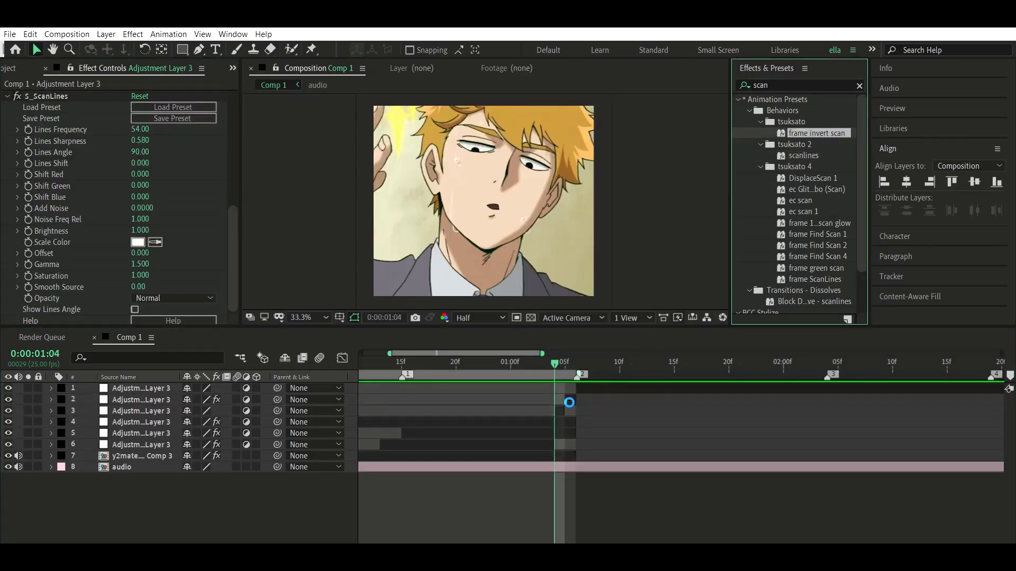
key(space)
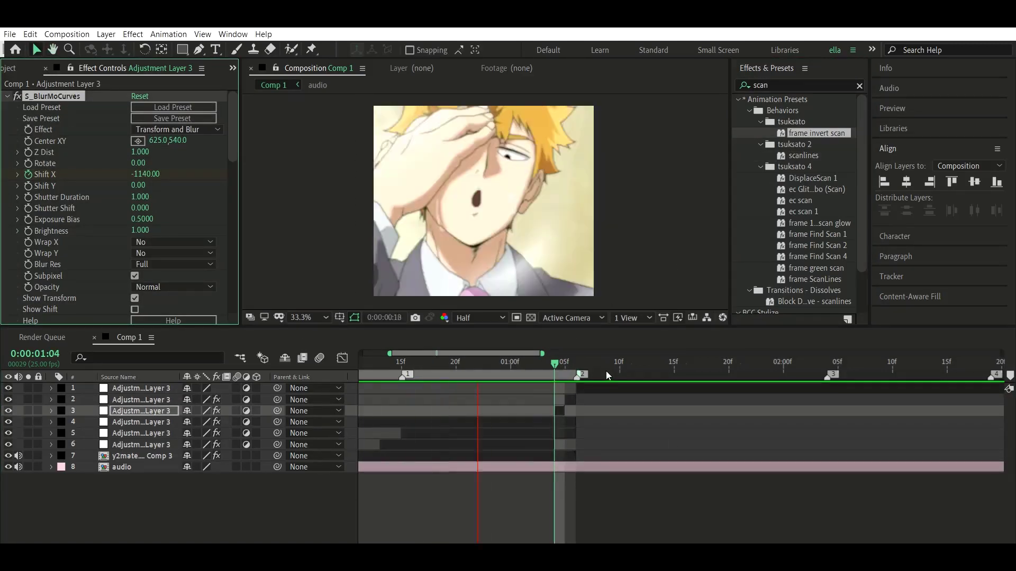
key(space)
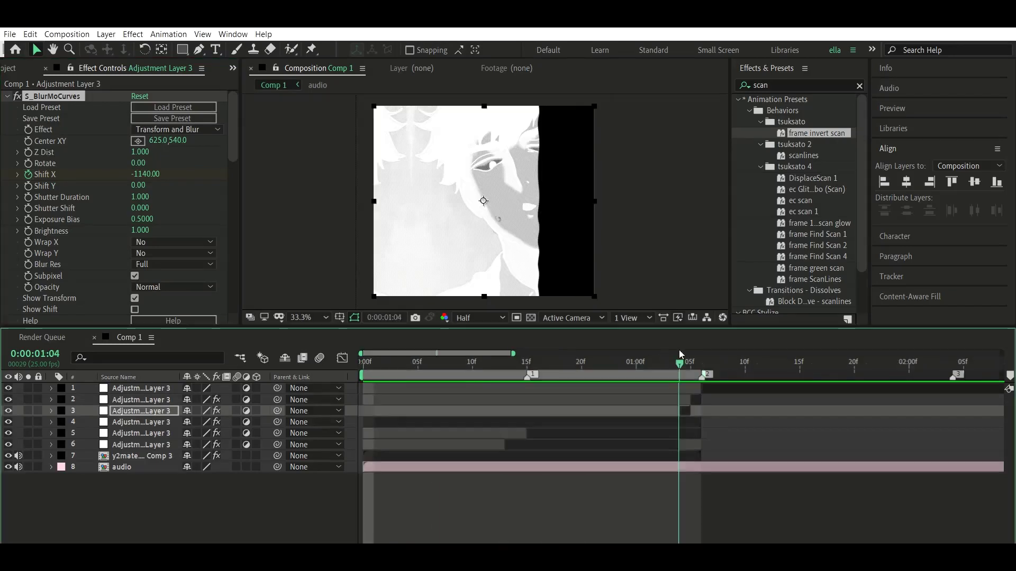
Try shifting layer 3's keyframes later, undo it, and preview the blur transition
key(u)
drag(665, 405, 829, 411)
key(ctrl+z)
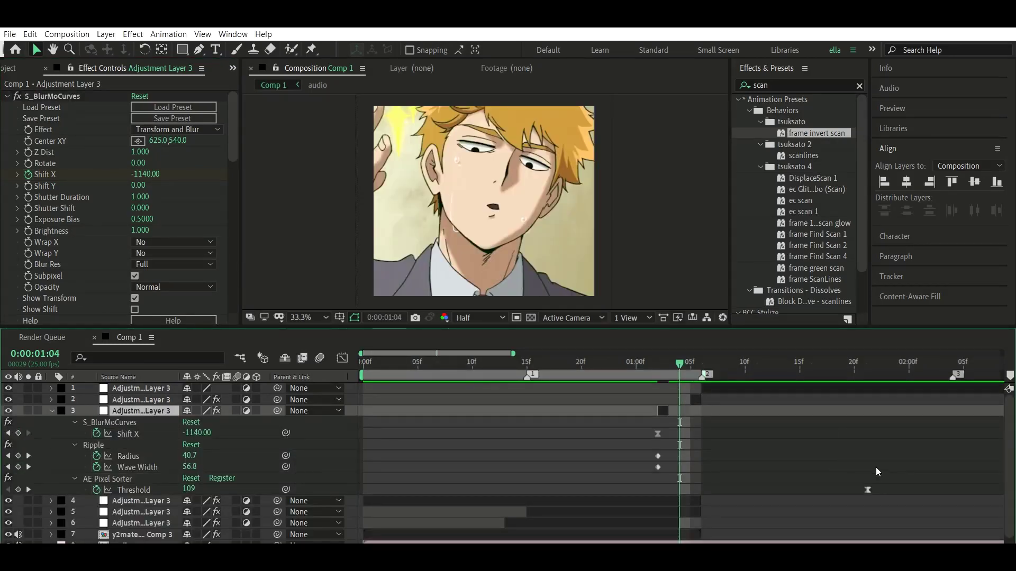
click(52, 411)
key(space)
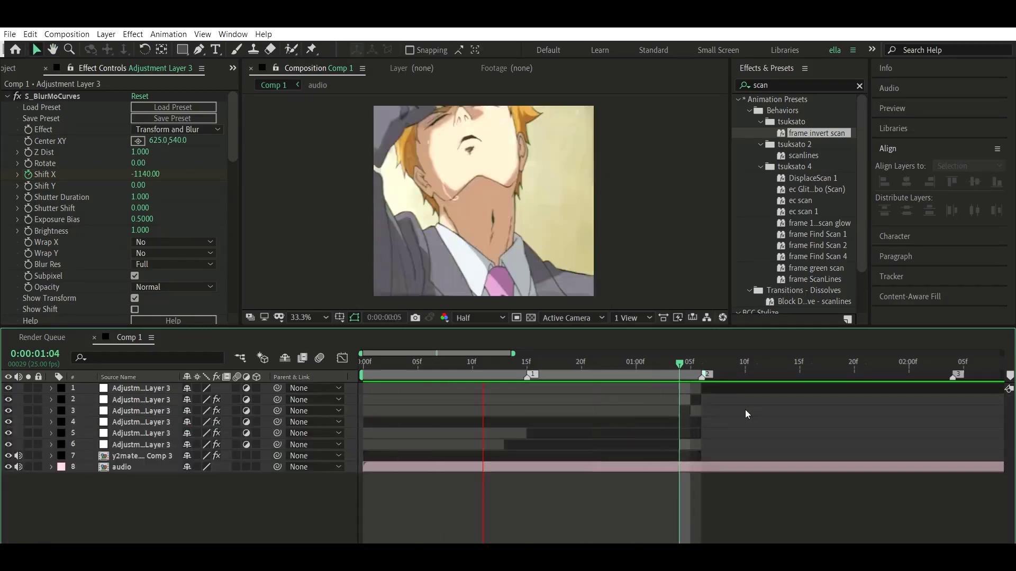
Add the source mp4 as a new top layer and slip it to the smoking shot
click(21, 67)
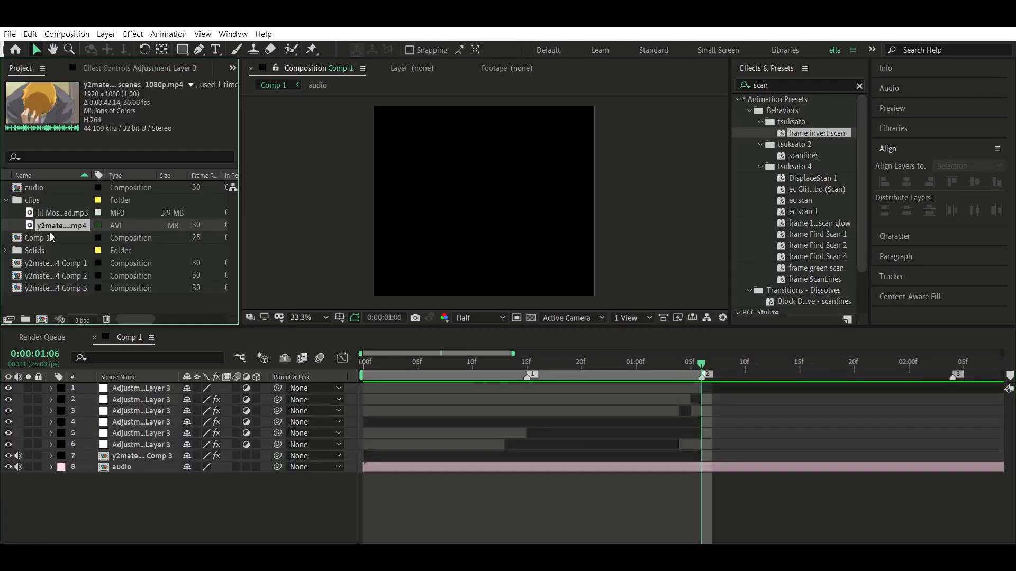
drag(60, 225, 398, 511)
key(;)
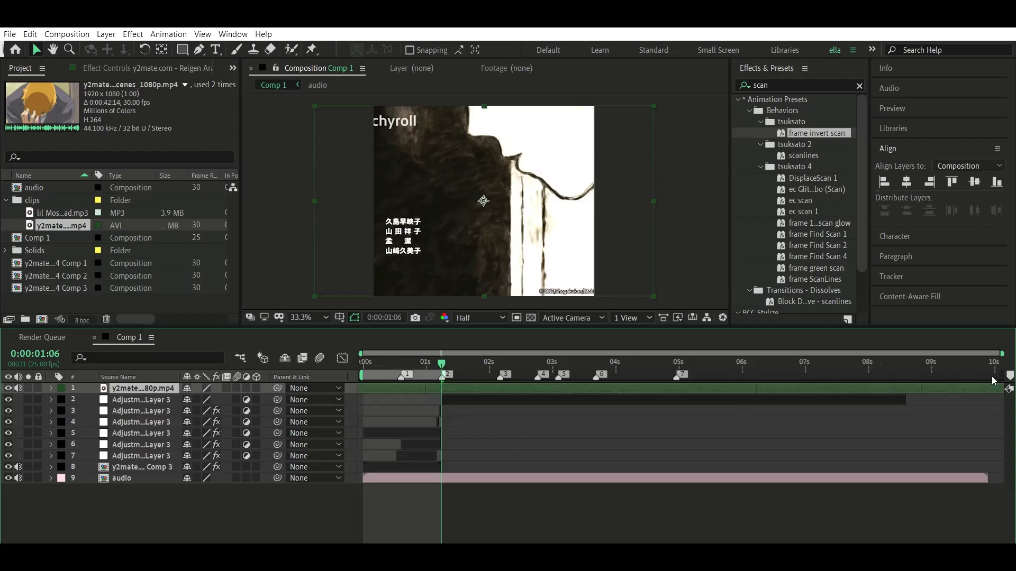
mouse_move(447, 376)
mouse_down()
mouse_move(645, 393)
mouse_move(605, 379)
mouse_up()
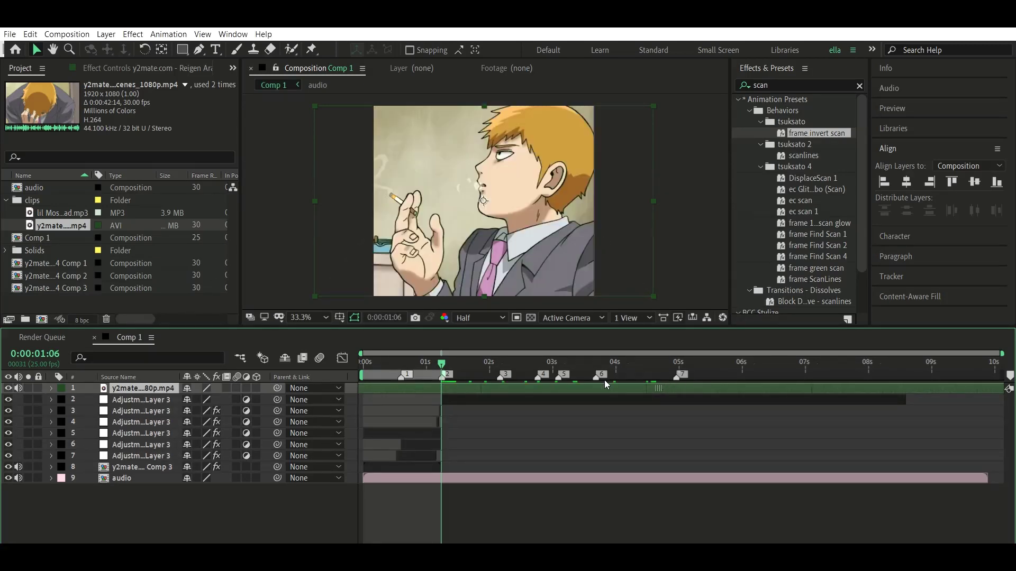
key(ctrl+d)
click(433, 392)
key(Delete)
Scrub to the cut point and duplicate the footage layer
mouse_move(442, 354)
mouse_down()
mouse_move(732, 349)
mouse_move(662, 366)
mouse_up()
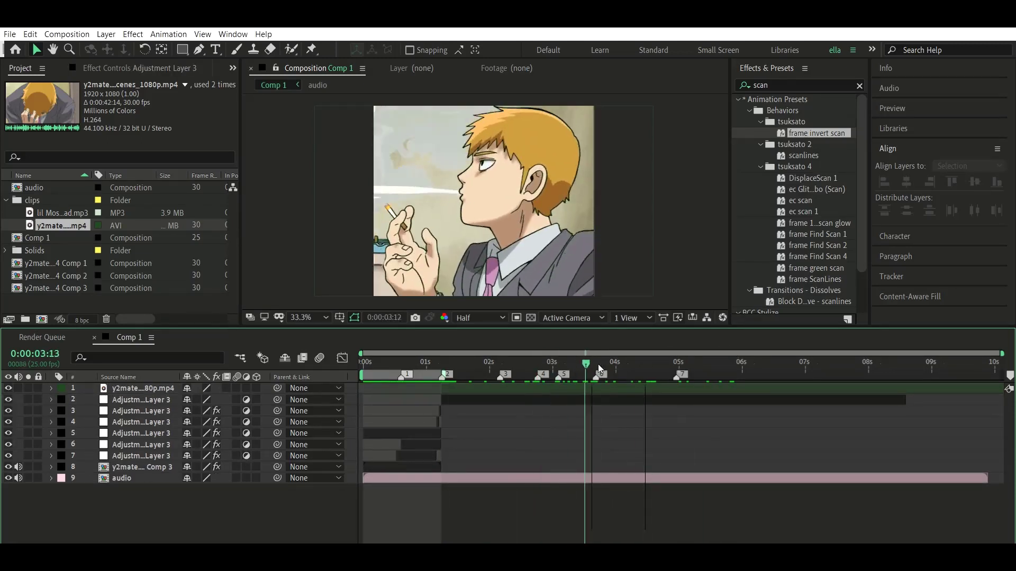
mouse_move(662, 366)
mouse_down()
mouse_move(654, 376)
mouse_move(523, 360)
mouse_up()
click(655, 384)
key(ctrl+d)
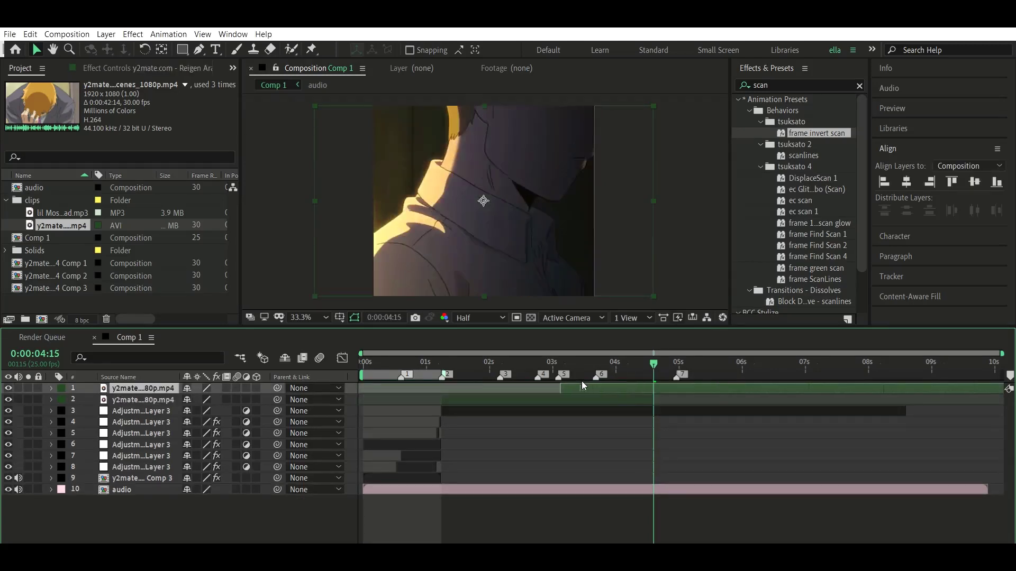
Time-remap the second footage layer at 2:03, end it near 2 seconds, and precompose it as Comp 5
click(496, 363)
click(490, 398)
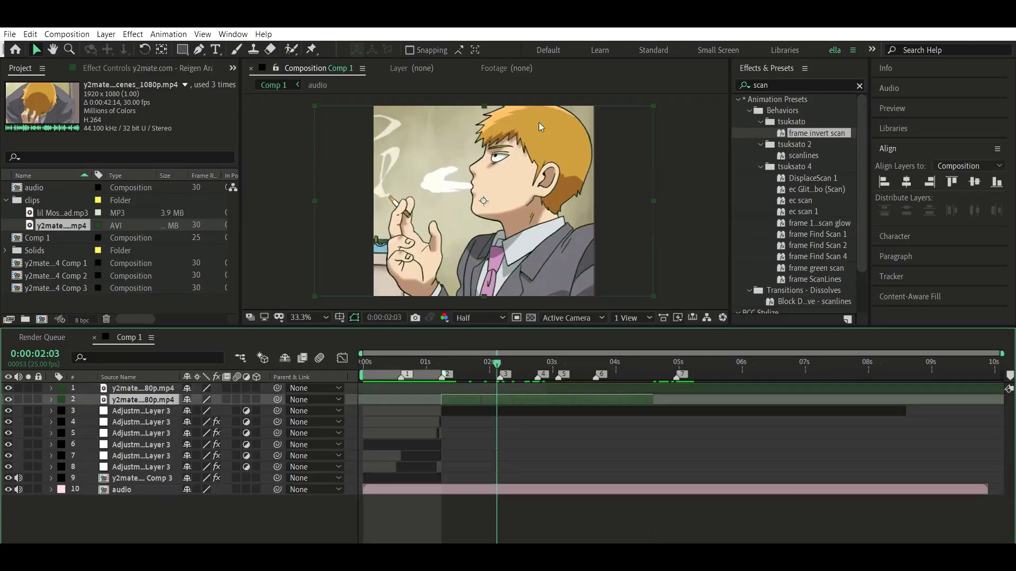
key(ctrl+alt+t)
key(ctrl+shift+c)
key(Return)
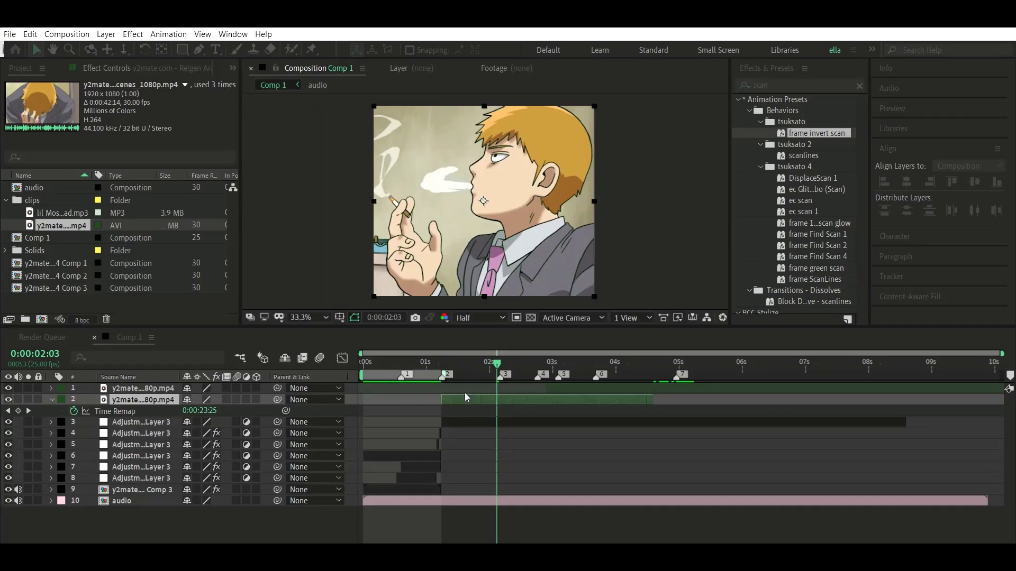
drag(654, 411, 500, 411)
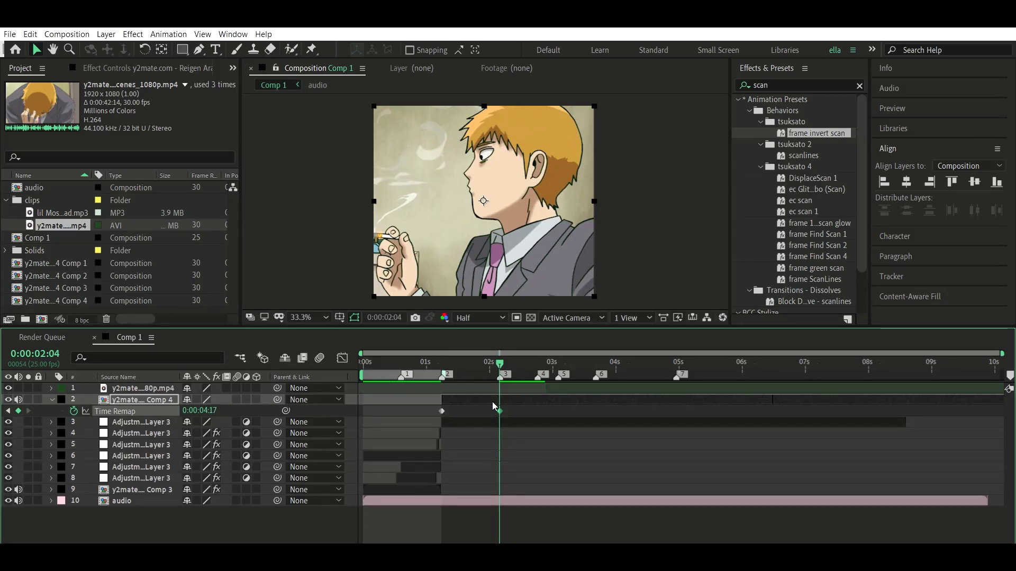
click(481, 389)
key(ctrl+z)
key(ctrl+z)
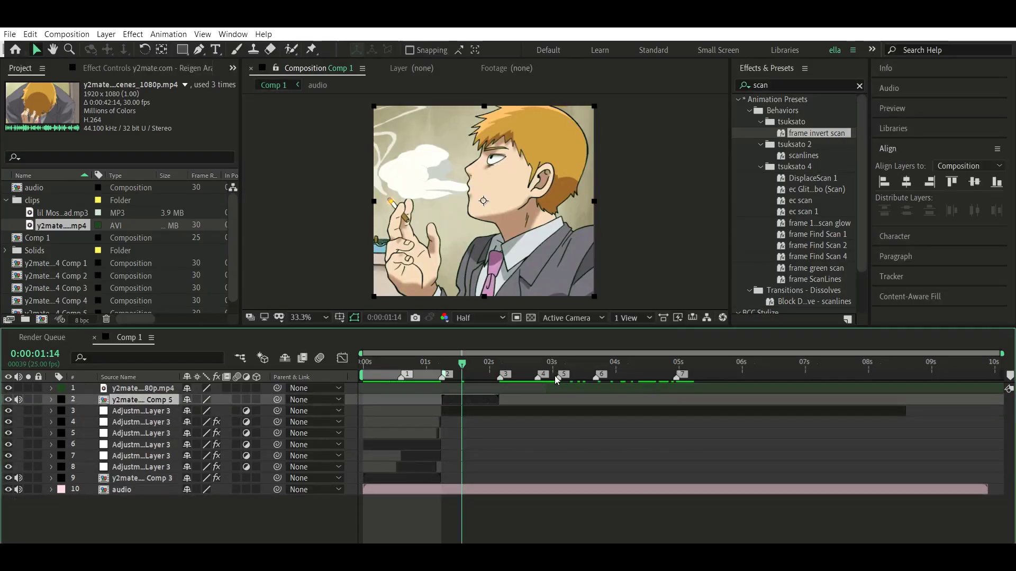
Apply Twixtor Pro to the smoking shot with a 25 fps input frame rate
click(793, 85)
text(twix)
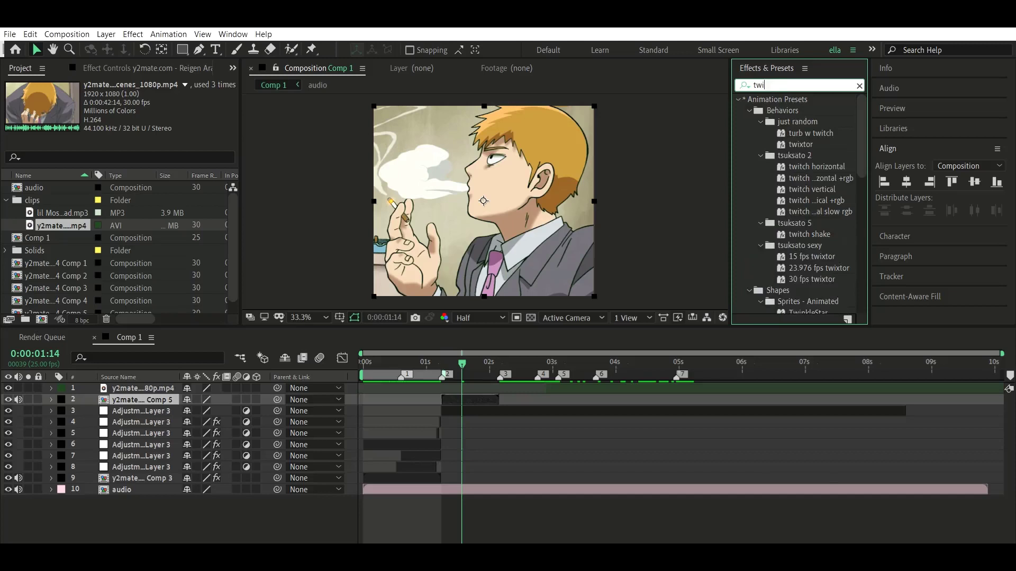
drag(786, 211, 480, 393)
text(5)
key(Return)
Keyframe Twixtor Speed % from 100 around 1:14–1:22 down to -375 near 2:03
key(u)
key(equal)
key(equal)
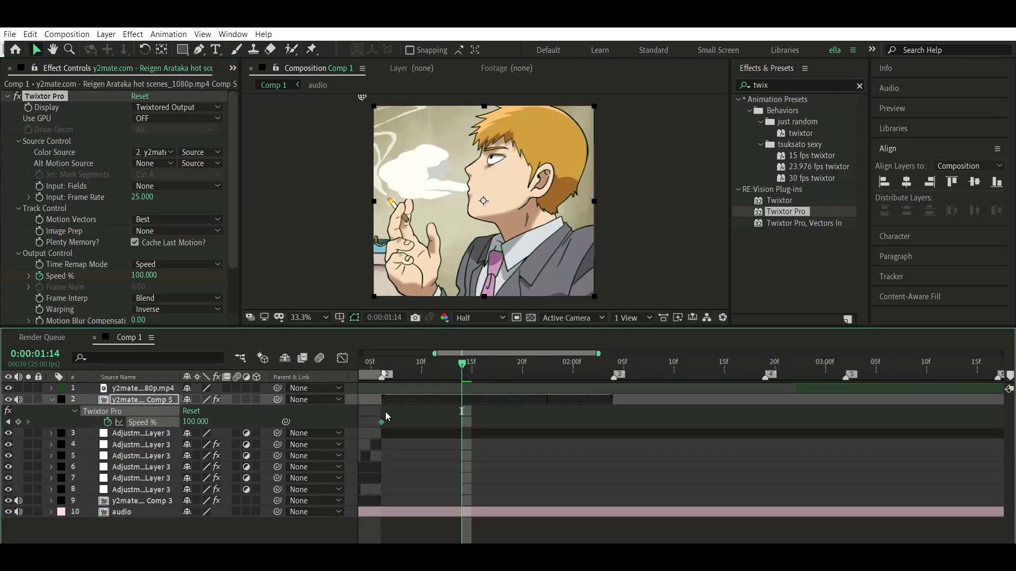
click(143, 275)
key(Return)
key(j)
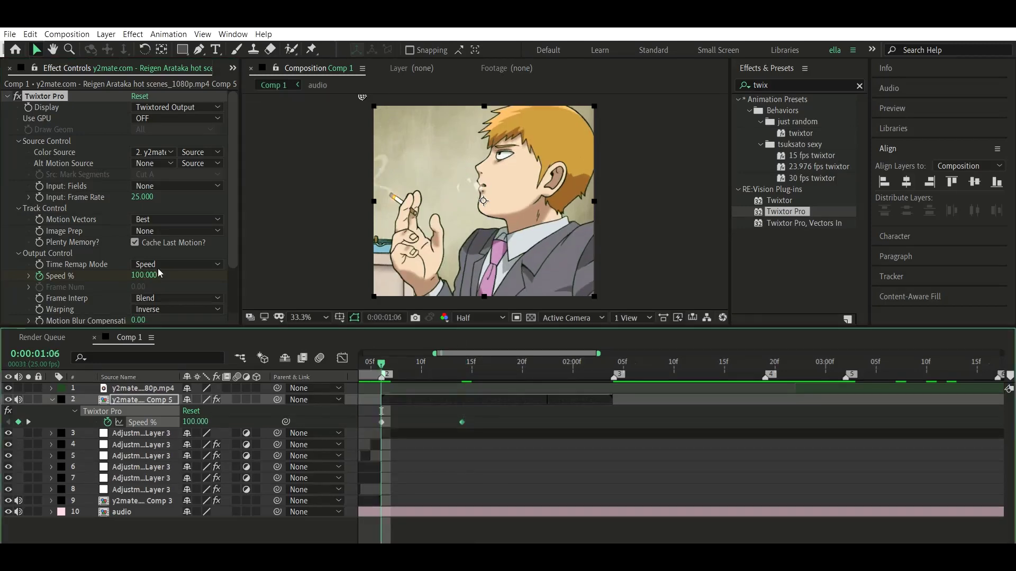
key(k)
mouse_move(461, 423)
mouse_down()
mouse_move(613, 422)
mouse_move(373, 406)
mouse_up()
click(573, 361)
click(142, 275)
text(-375)
key(Return)
Easy-ease all speed keyframes, shape the ramp curve in the Graph Editor, and preview it
key(F9)
key(Page_Down)
key(Page_Down)
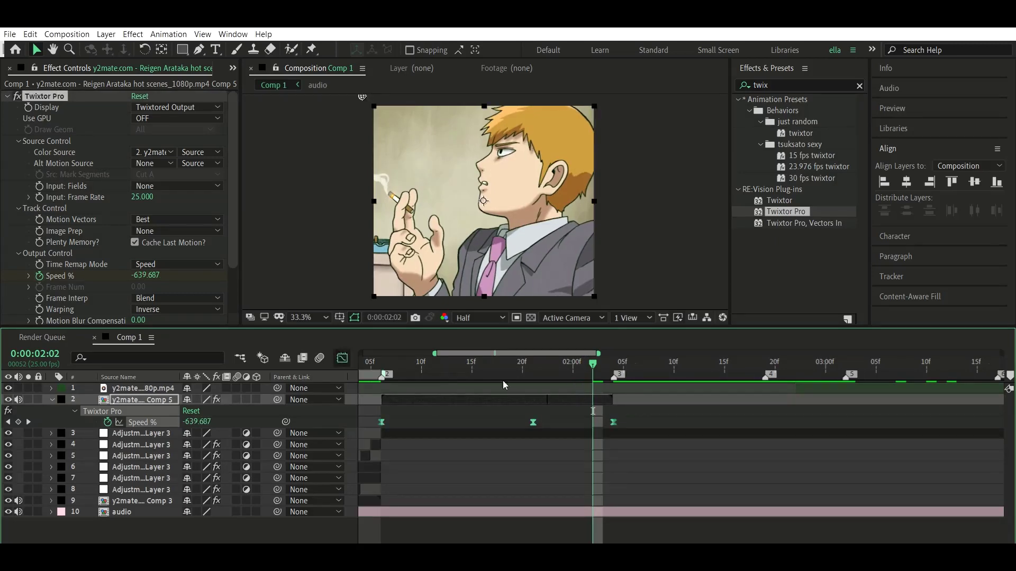
key(shift+F3)
drag(419, 362, 451, 362)
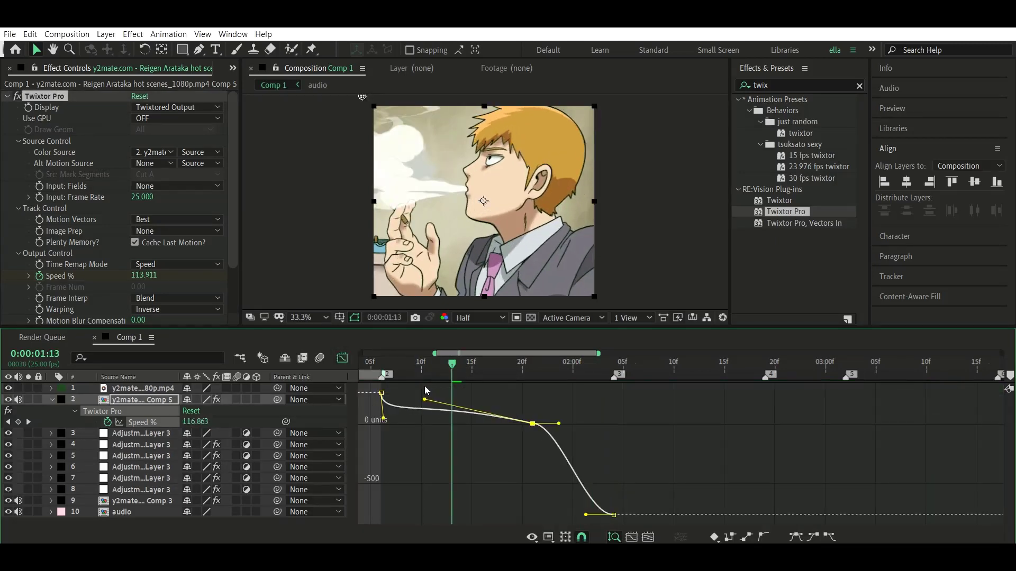
drag(586, 514, 607, 449)
drag(608, 365, 540, 369)
key(space)
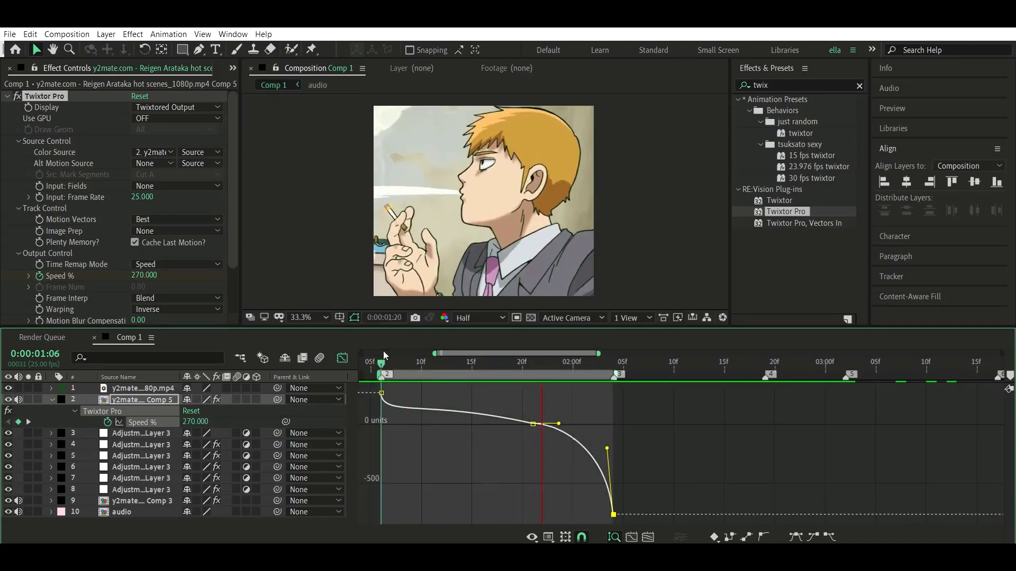
key(space)
key(shift+F3)
Move the adjustment layer above the shot, start it near 2:00, and split it into staggered one-frame cuts
click(51, 399)
mouse_move(141, 410)
mouse_down()
mouse_move(159, 385)
mouse_move(159, 394)
mouse_up()
drag(382, 400, 574, 399)
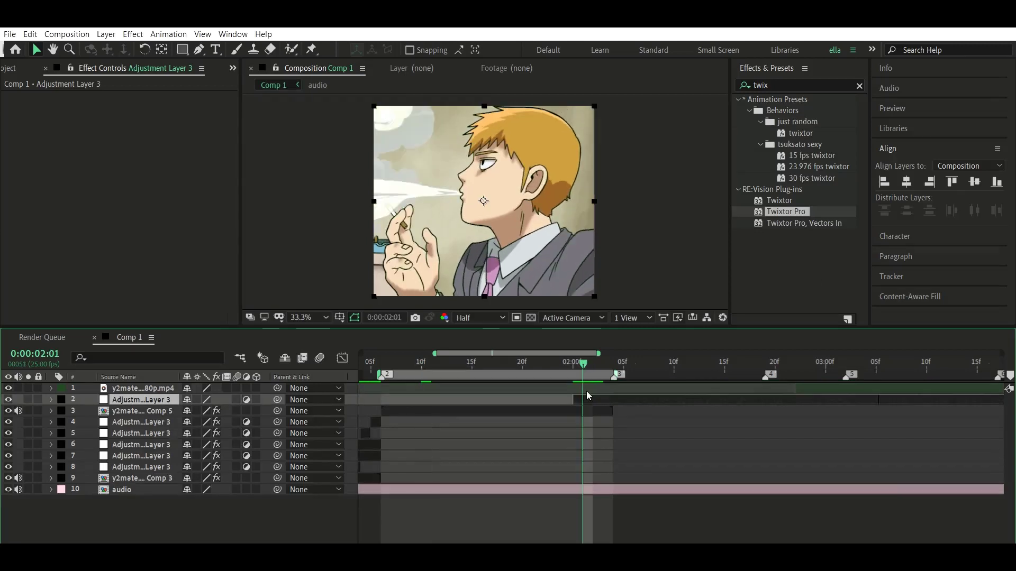
key(Page_Down)
key(ctrl+shift+d)
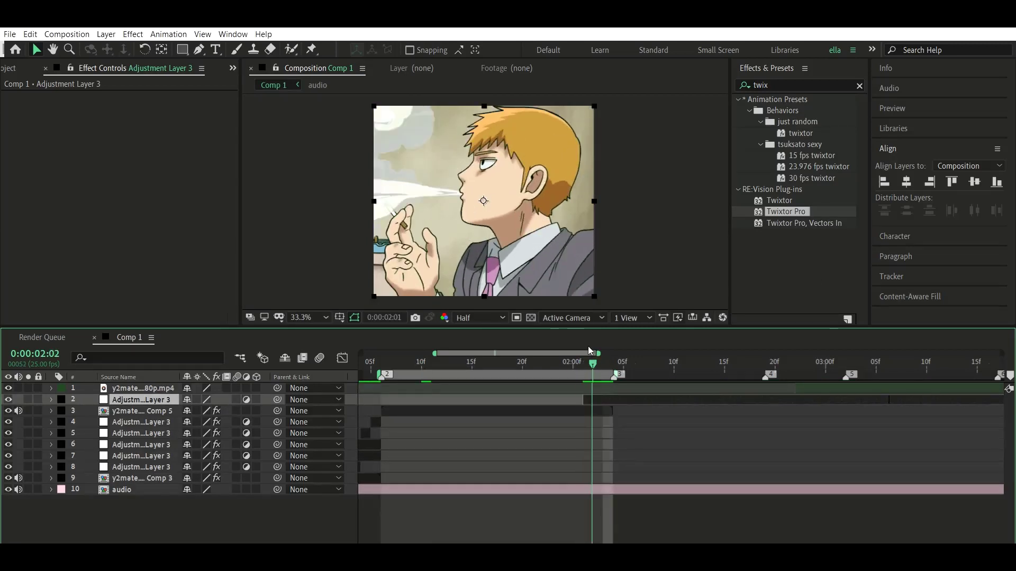
key(Page_Down)
key(ctrl+shift+d)
key(Page_Down)
key(ctrl+shift+d)
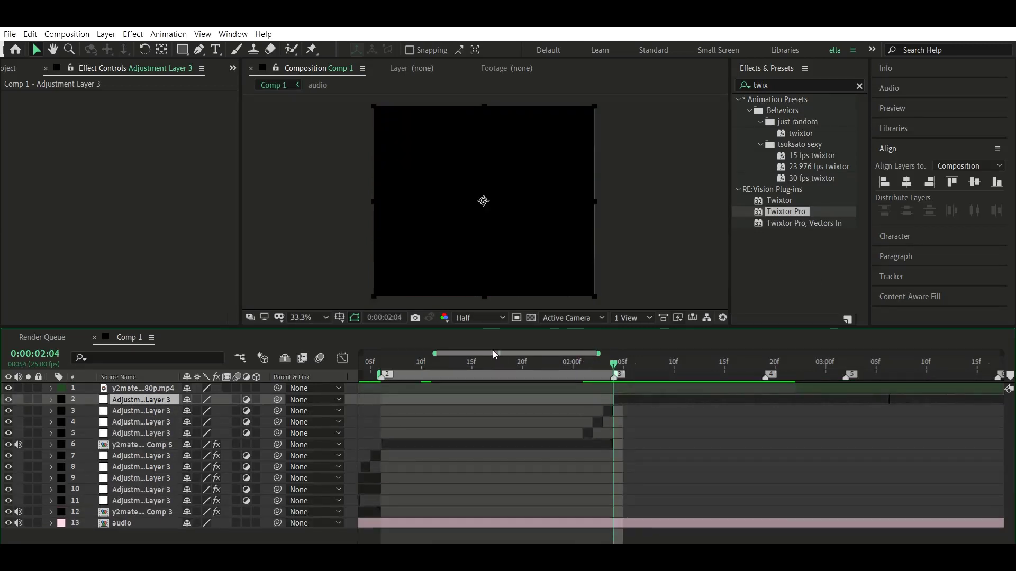
click(493, 362)
click(215, 49)
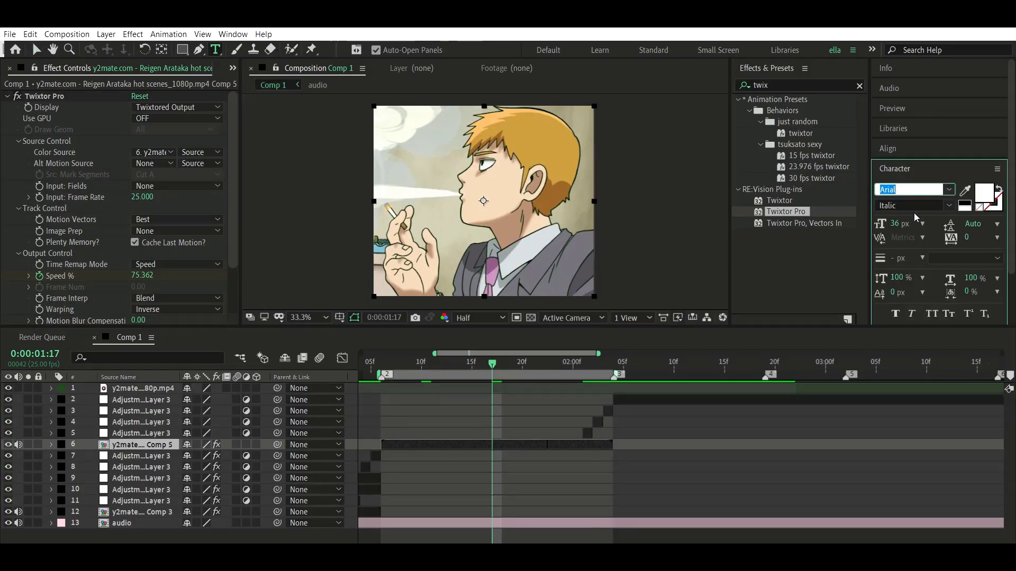
Type 'BAD' in the dripping marker font, centred horizontally and vertically in the frame
text(a)
key(Return)
click(469, 199)
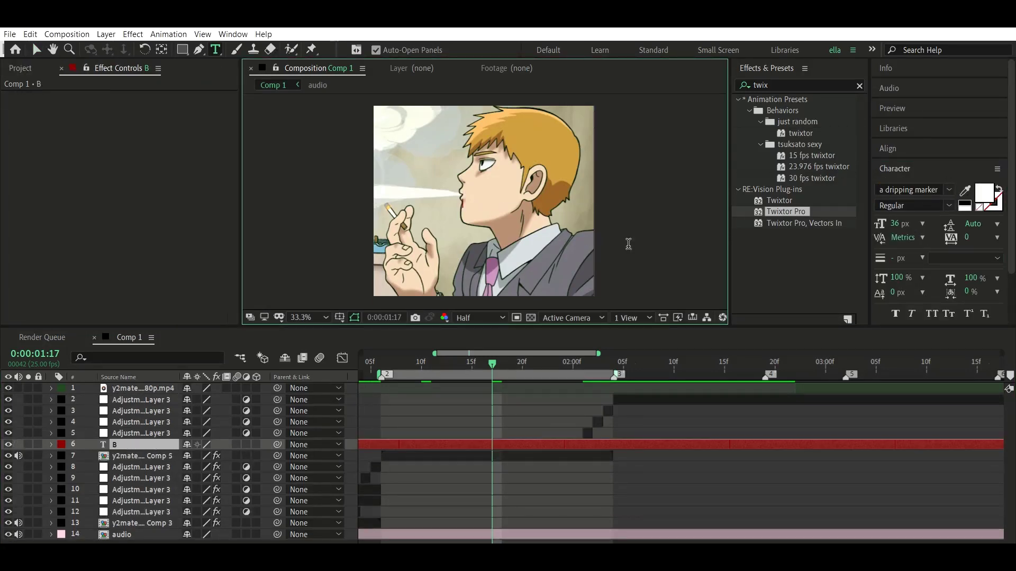
text(BAD)
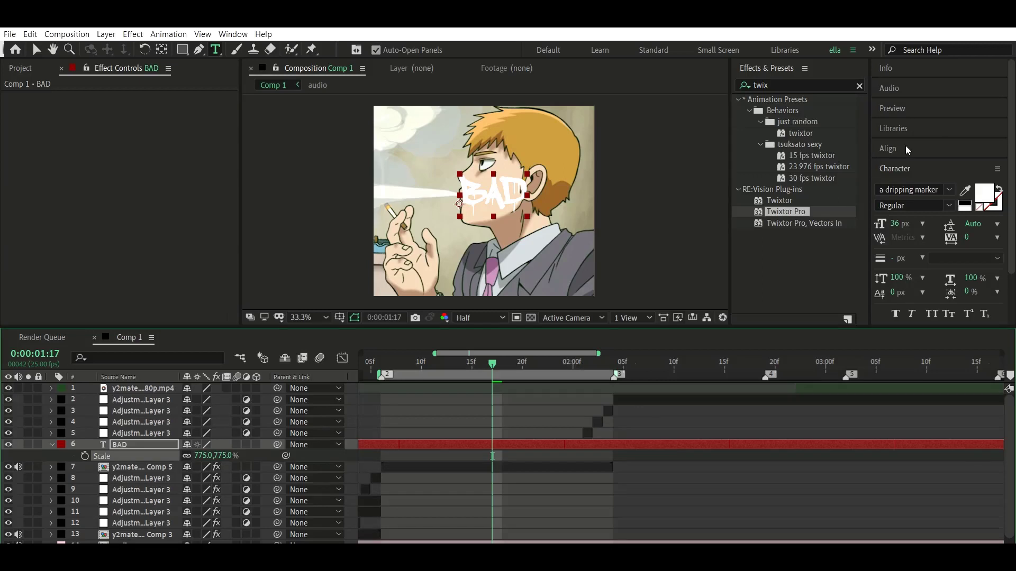
click(908, 150)
click(906, 182)
click(971, 185)
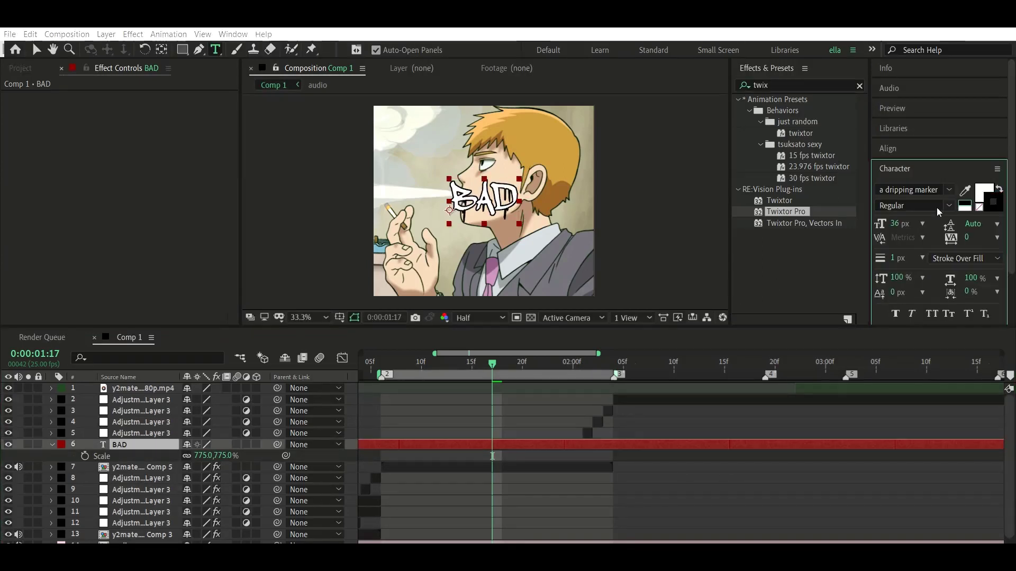
click(778, 413)
Split the BAD layer at 1:06 and delete the earlier piece
click(381, 361)
click(379, 447)
key(ctrl+shift+d)
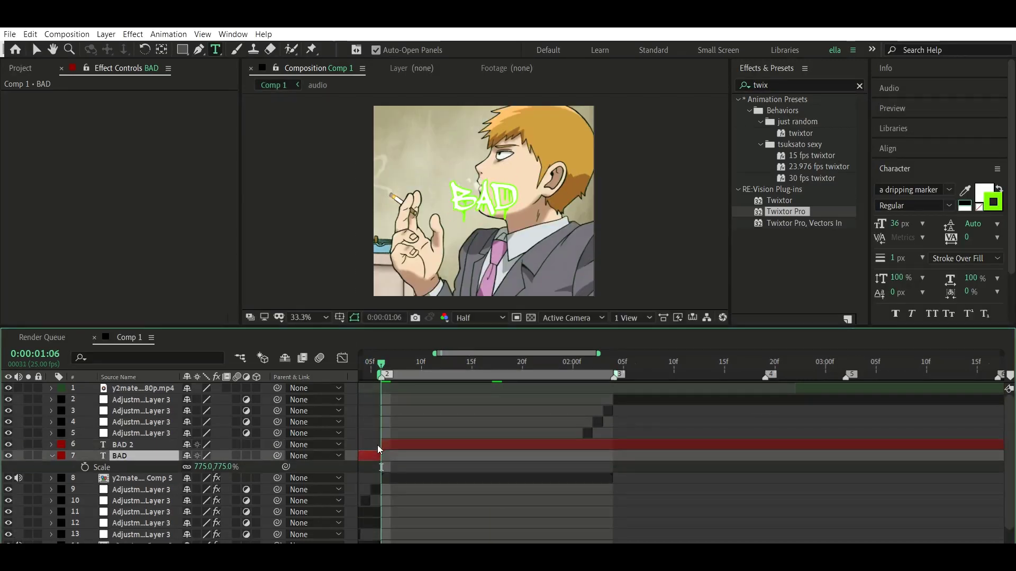
key(Delete)
Apply the Typewriter preset to BAD 2 and push its end keyframe later for slower typing
click(767, 85)
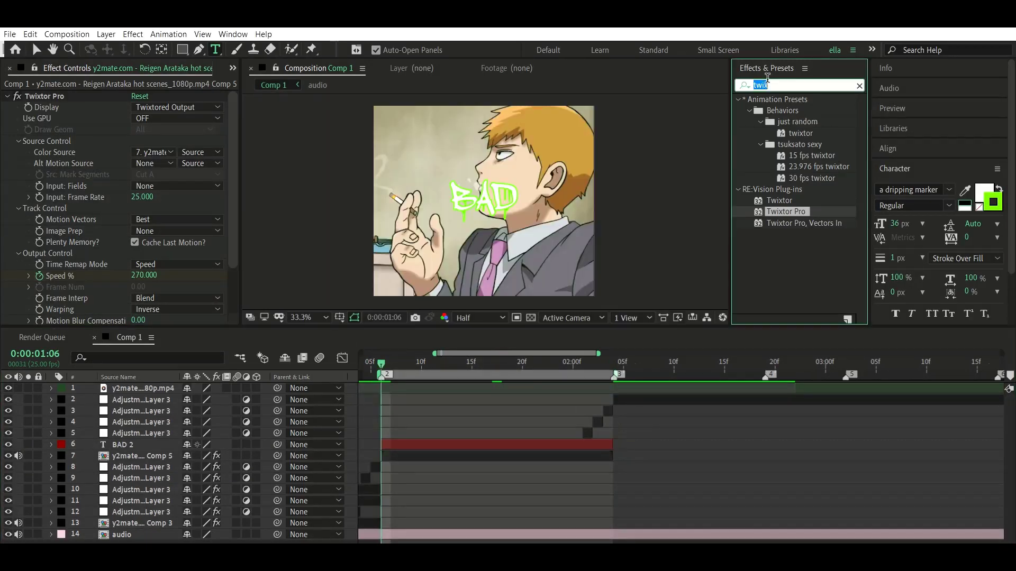
text(type)
drag(806, 256, 337, 443)
key(u)
key(space)
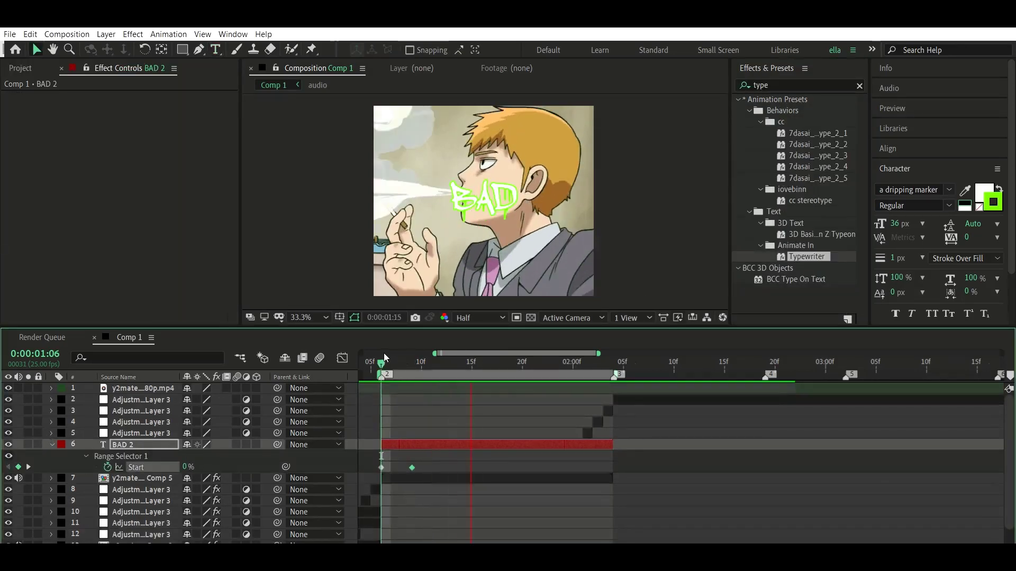
drag(412, 468, 472, 467)
key(space)
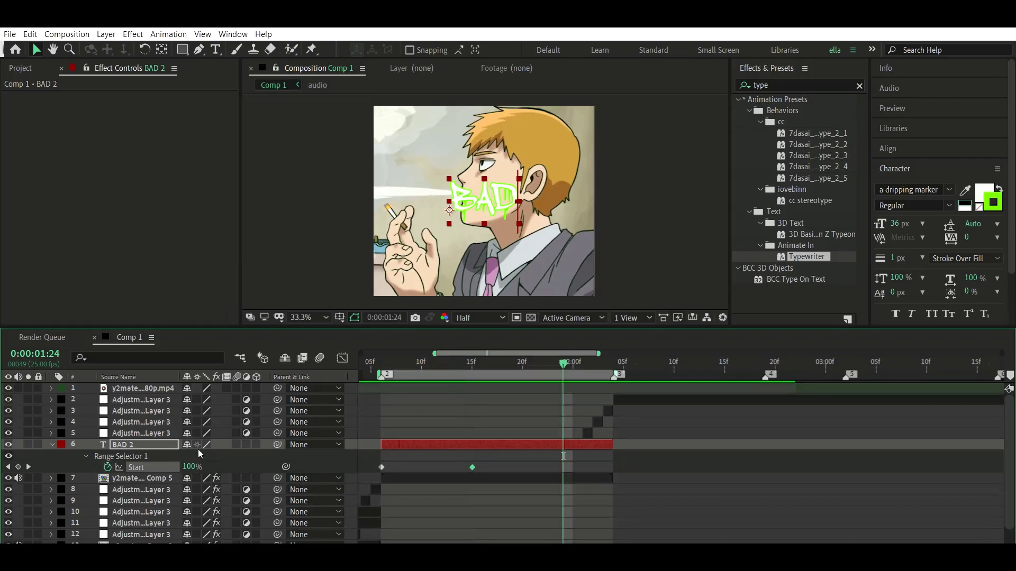
click(514, 360)
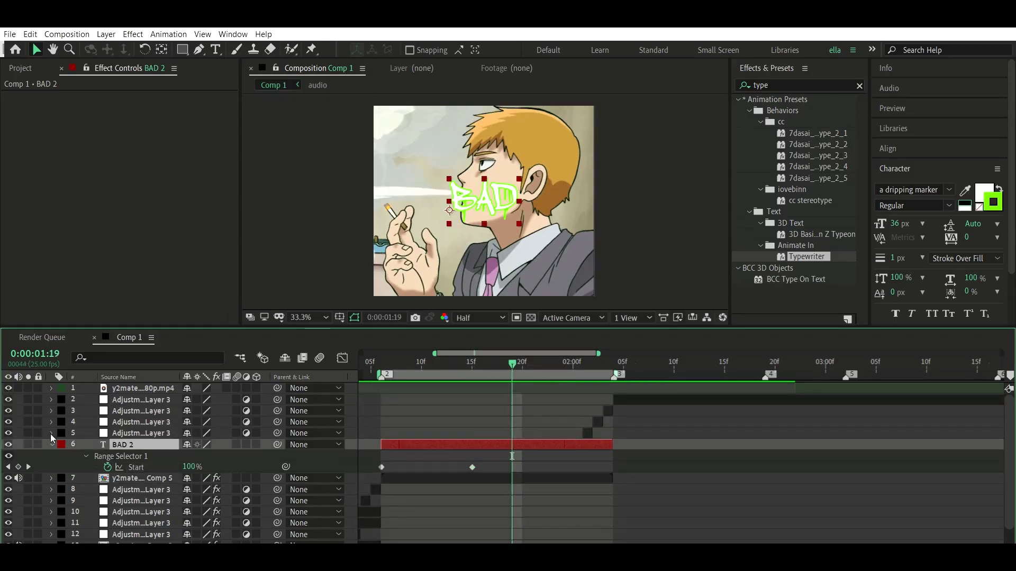
key(u)
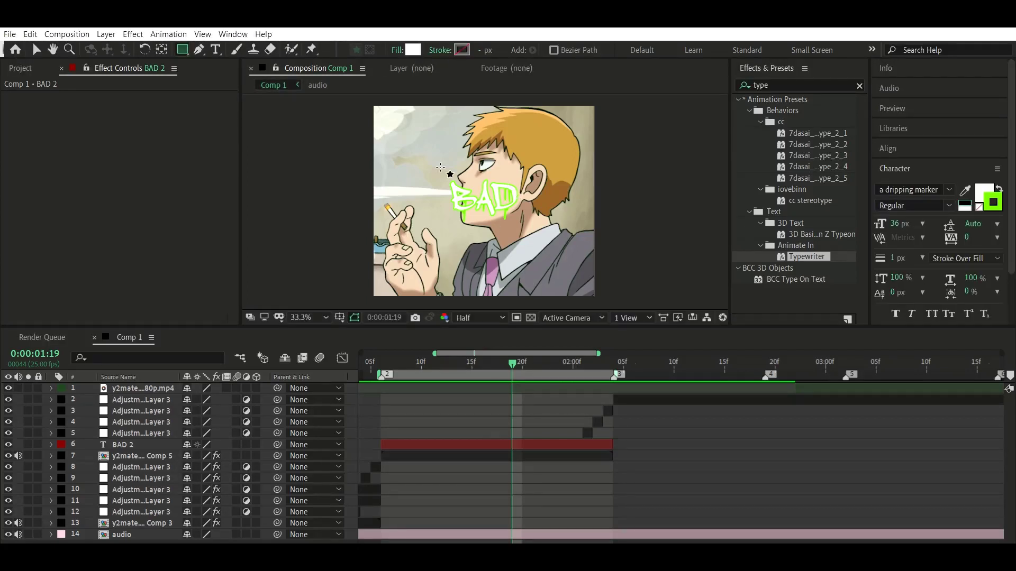
Draw a white rectangle over the BAD text, centred in the frame and scaled to 105%
drag(442, 180, 528, 220)
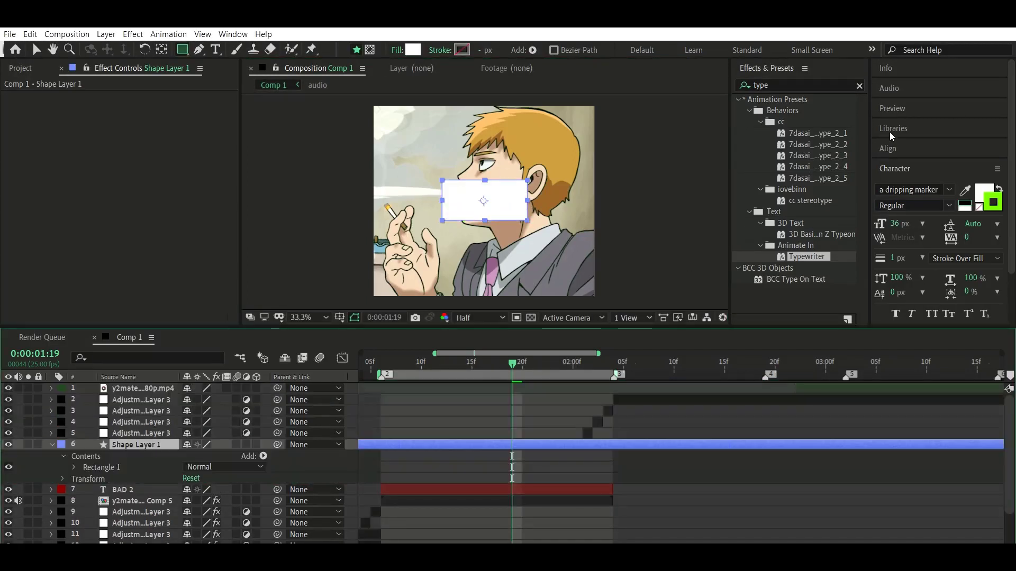
click(887, 148)
click(238, 447)
key(s)
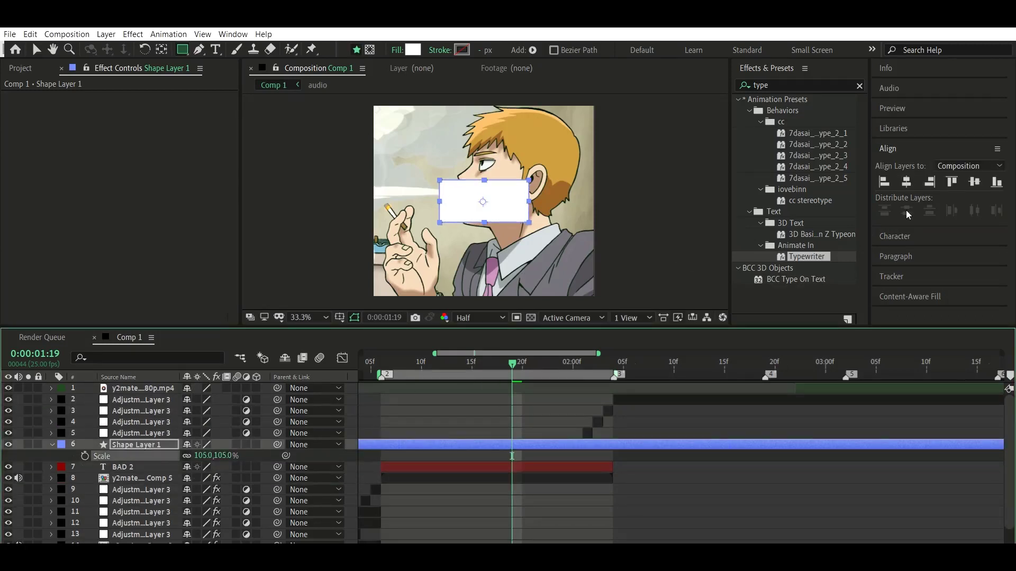
Split the rectangle layer at the current frame and delete its earlier part
key(ctrl+shift+d)
key(Delete)
click(468, 358)
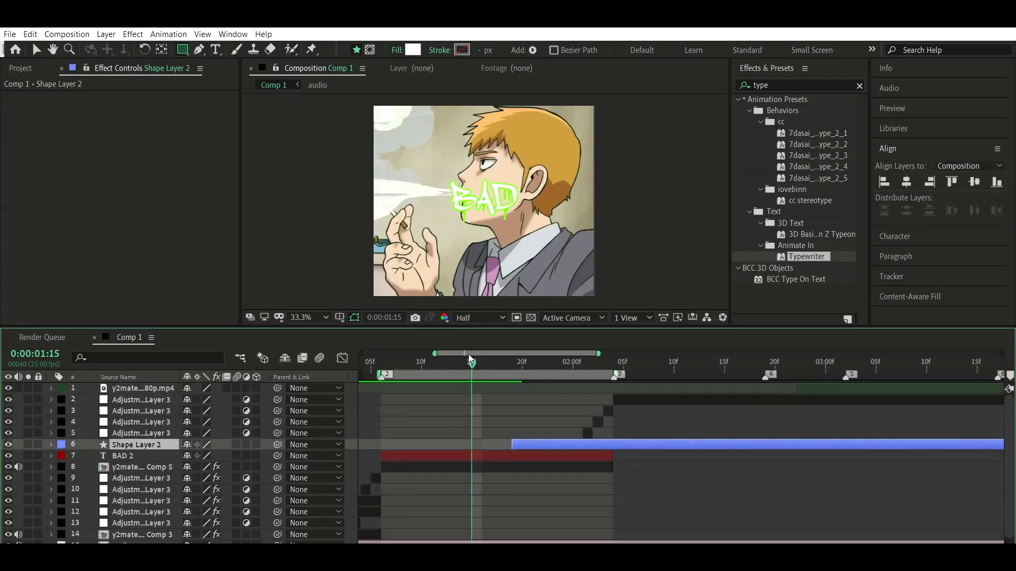
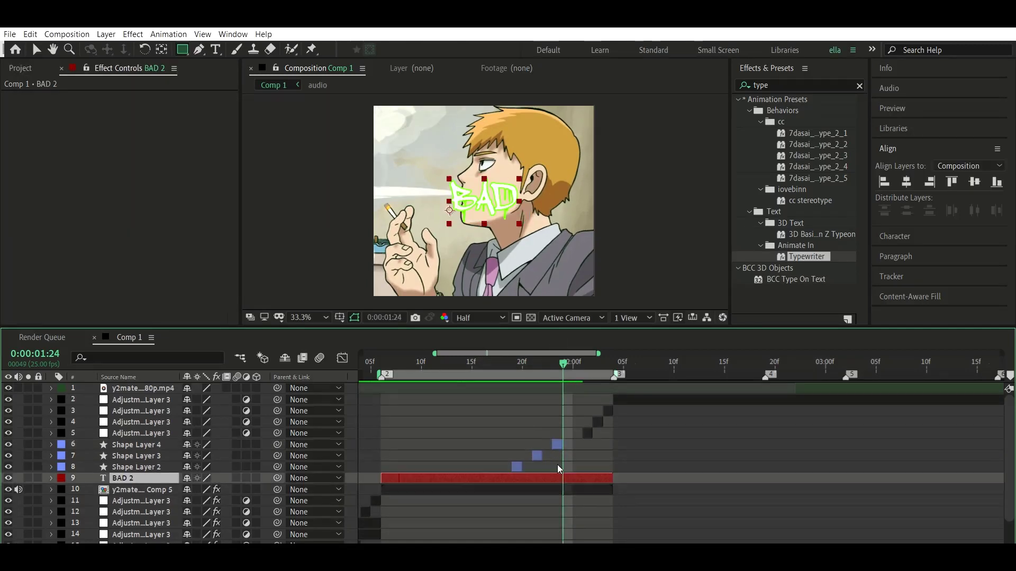
Trim the BAD 2 text layer to end at 1:24 and preview the animation
key(alt+])
click(537, 456)
key(Page_Up)
key(Page_Up)
key(Page_Up)
click(650, 353)
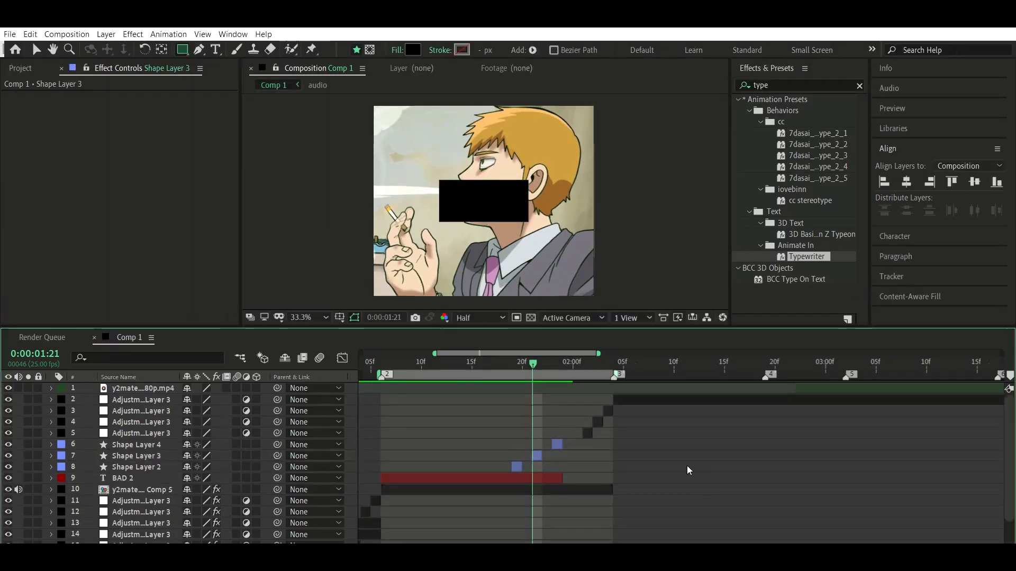
key(space)
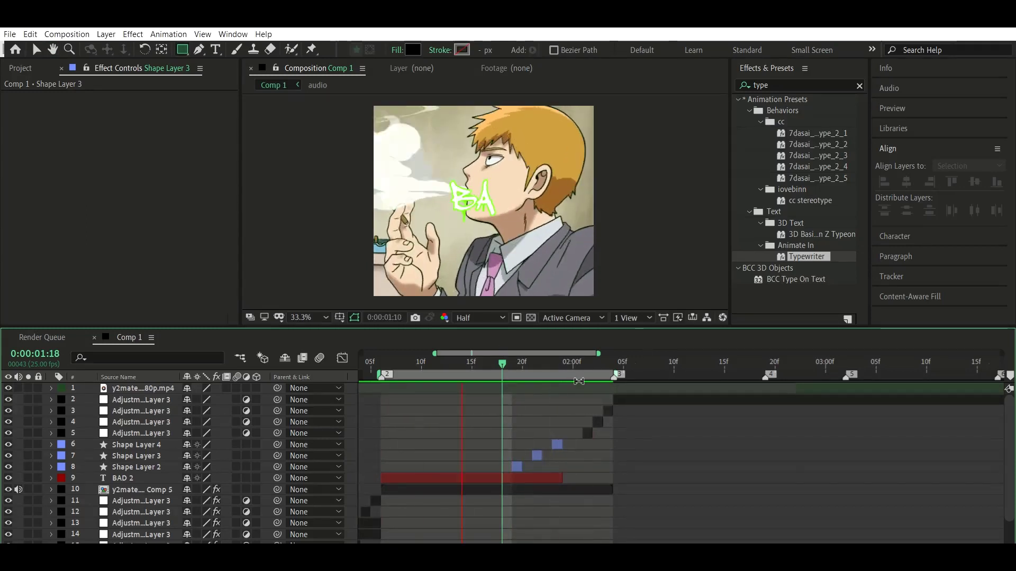
Filter the Effects & Presets list to 'ec' matches
click(799, 85)
text(ec)
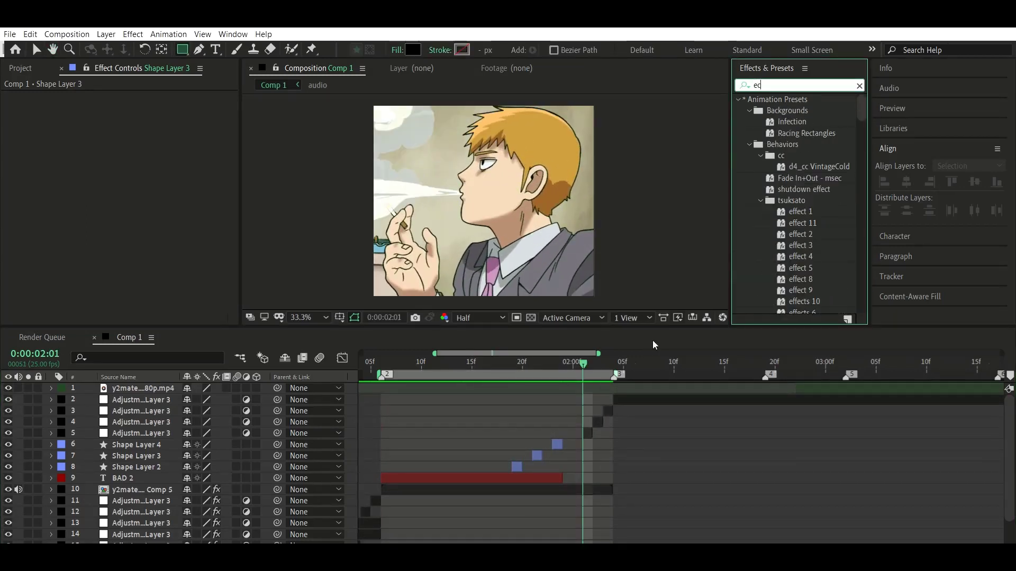
scroll(798, 211, down, 5)
Apply the effects 6 preset to adjustment layer 5 and scrub its transition frames
drag(803, 163, 555, 431)
key(u)
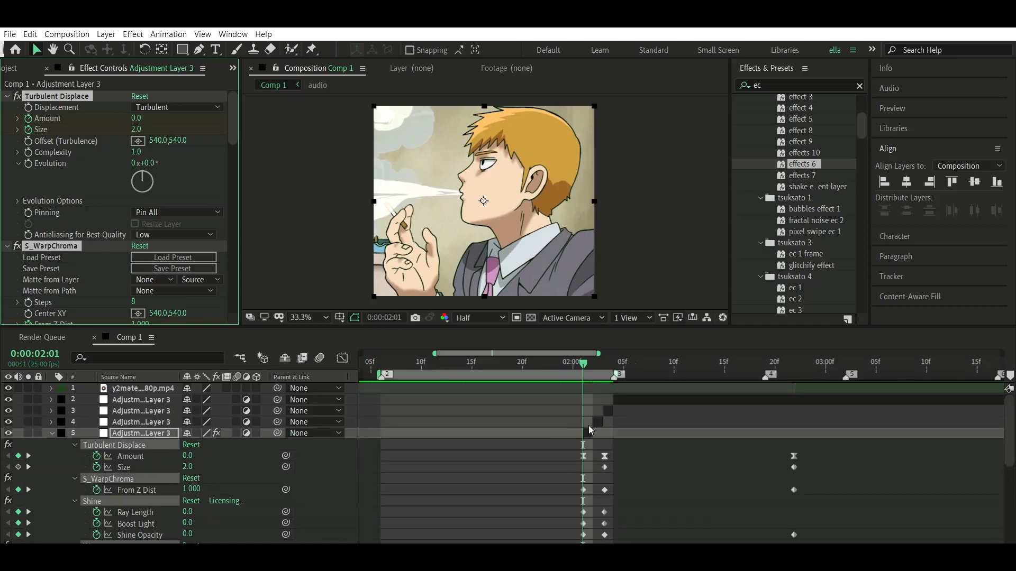
mouse_move(583, 359)
mouse_down()
mouse_move(607, 356)
mouse_move(592, 357)
mouse_up()
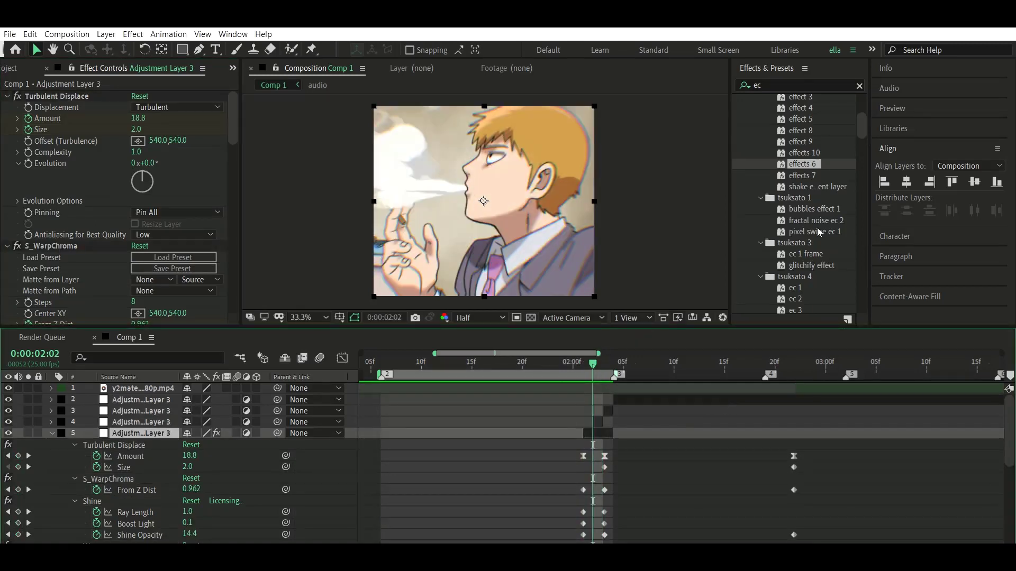
key(u)
Apply the pixel swipe ec 1 preset to adjustment layer 4
drag(809, 232, 600, 422)
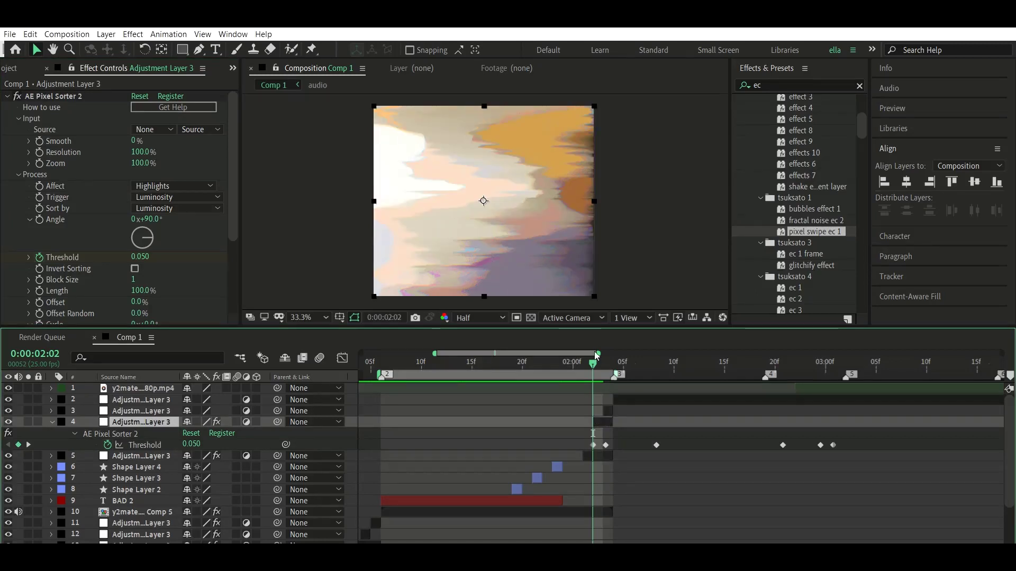
key(u)
click(690, 483)
key(Page_Down)
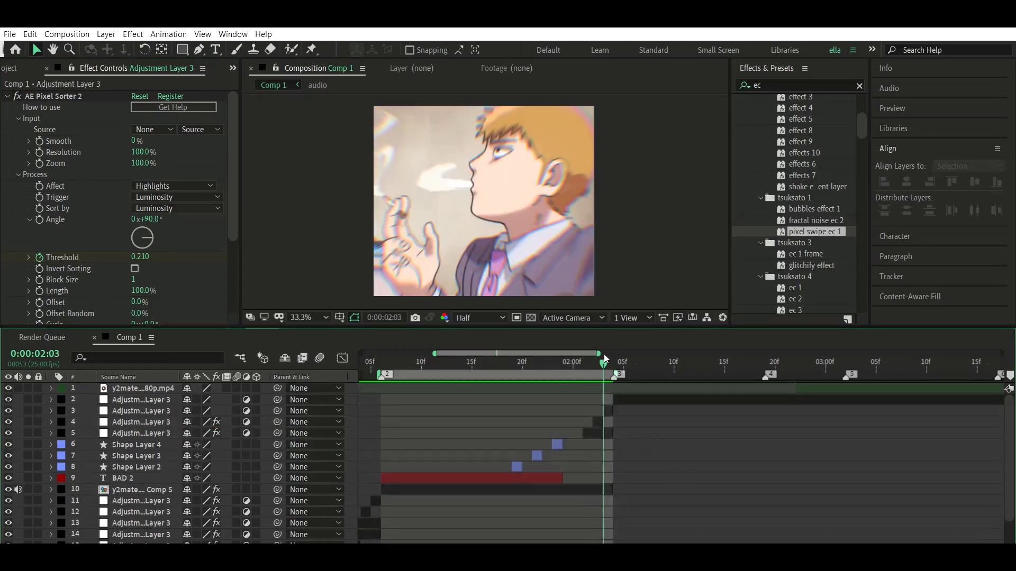
scroll(793, 240, down, 5)
Replace a trial ec 8 preset on layer 3 with an Offset effect at shift 0
drag(795, 248, 529, 410)
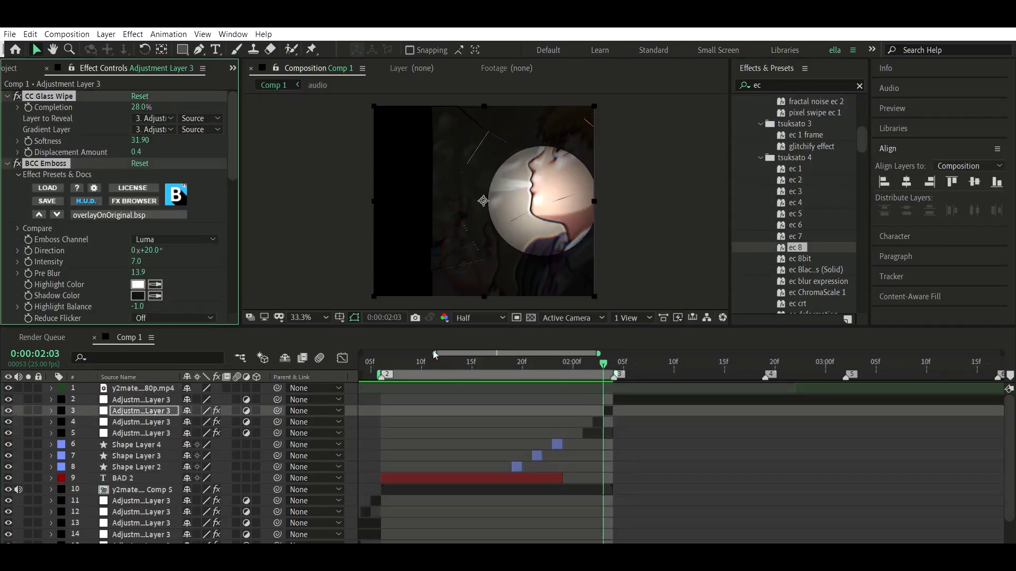
key(ctrl+z)
double_click(757, 85)
text(offs)
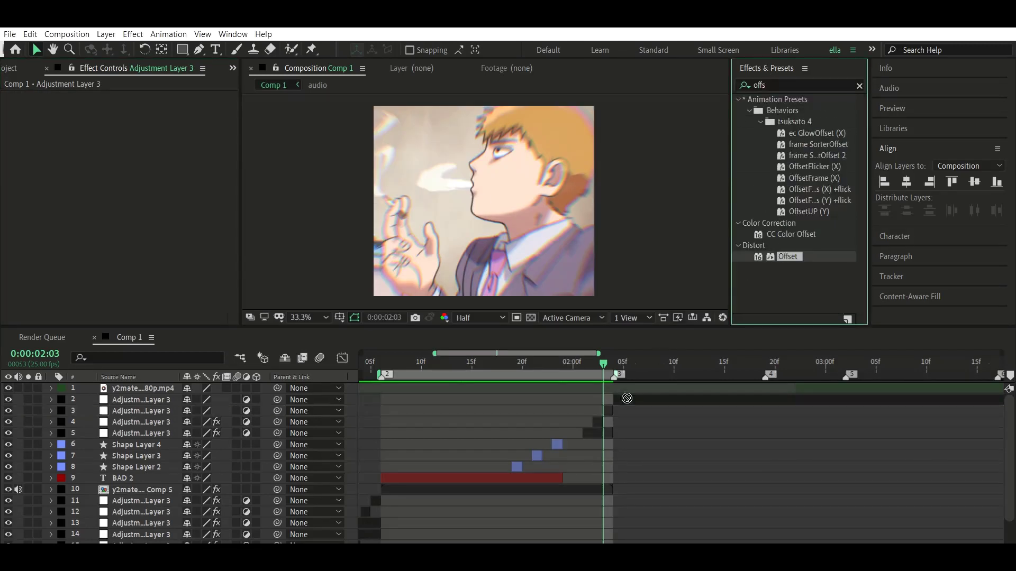
drag(787, 256, 143, 96)
key(Return)
Add BCC Directional Blur to adjustment layer 3 and preview the transition
double_click(757, 85)
text(dire)
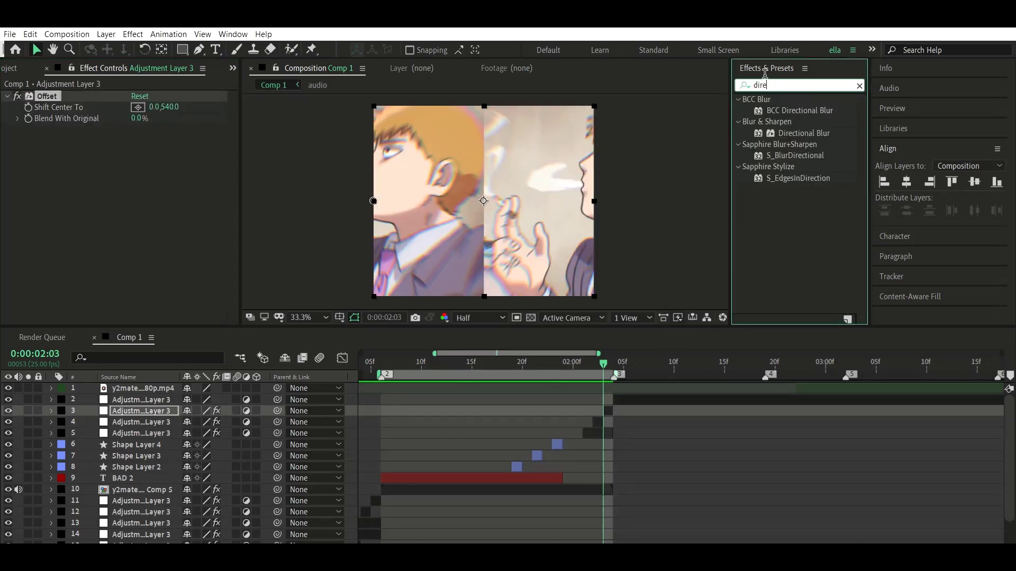
drag(346, 181, 143, 162)
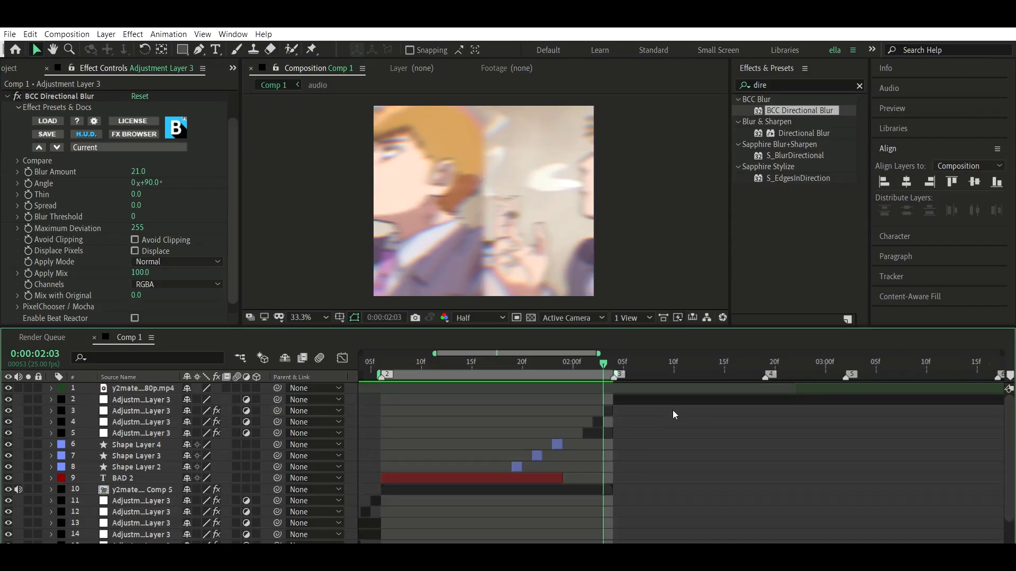
key(Page_Up)
key(Page_Up)
key(Page_Up)
click(582, 433)
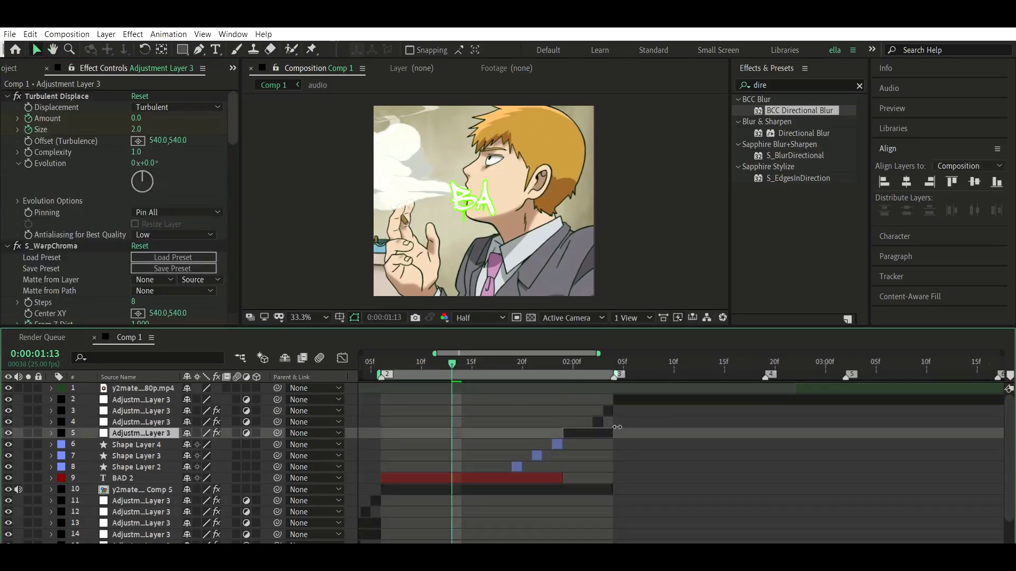
key(space)
Delete the pixel sorter effect from layer 4, then try and undo the effect 5 preset
click(607, 411)
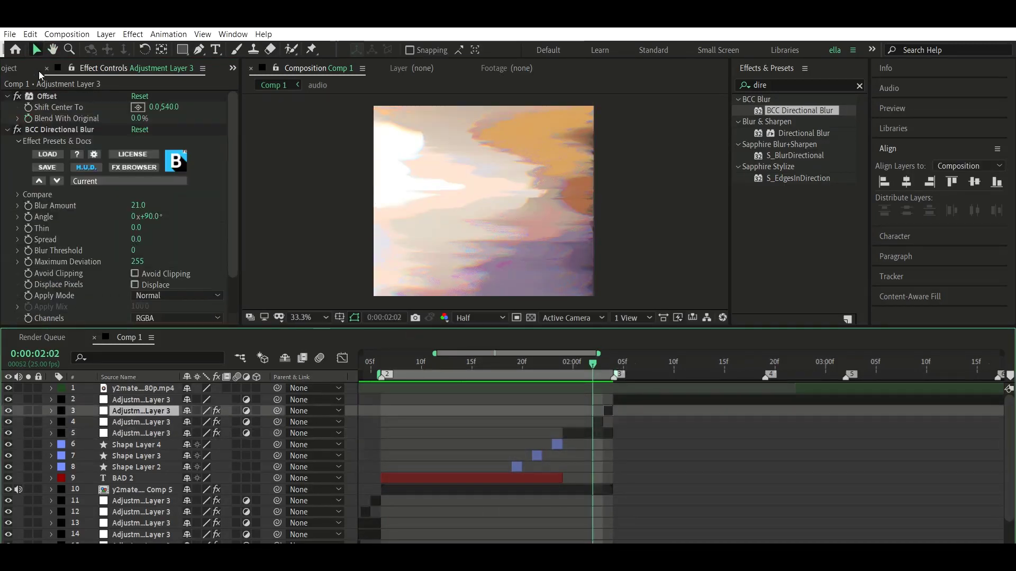
key(ctrl+Down)
click(59, 94)
key(Delete)
click(859, 85)
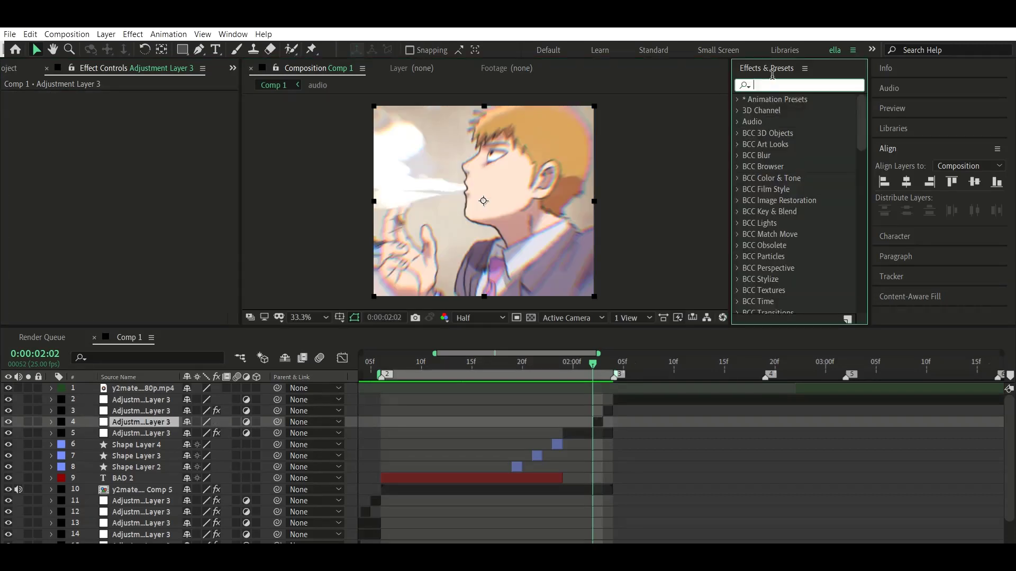
text(ec)
drag(800, 268, 544, 422)
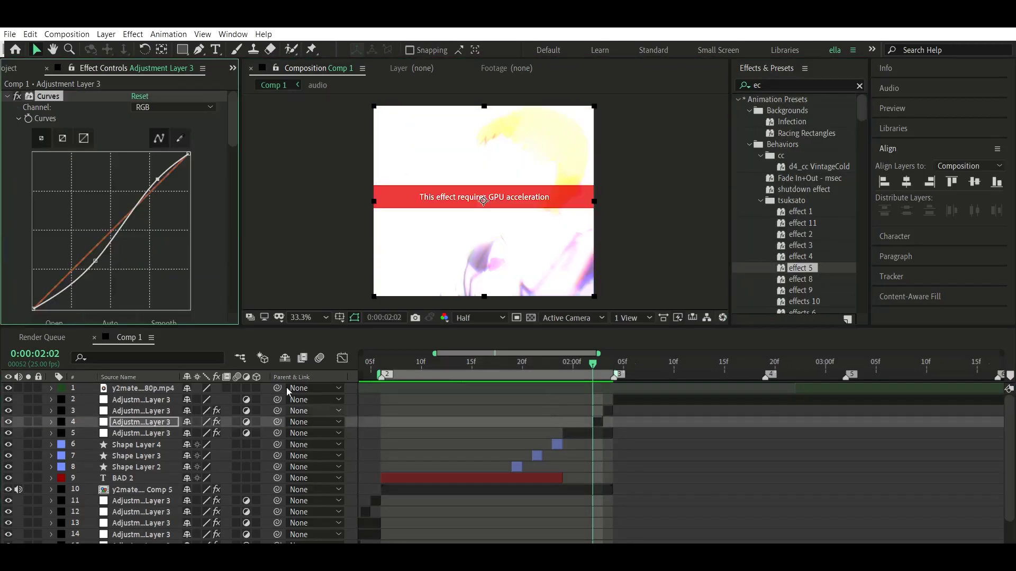
key(ctrl+z)
Apply the ec static preset to adjustment layer 4 and preview the VHS look
scroll(796, 236, down, 3)
scroll(810, 192, down, 5)
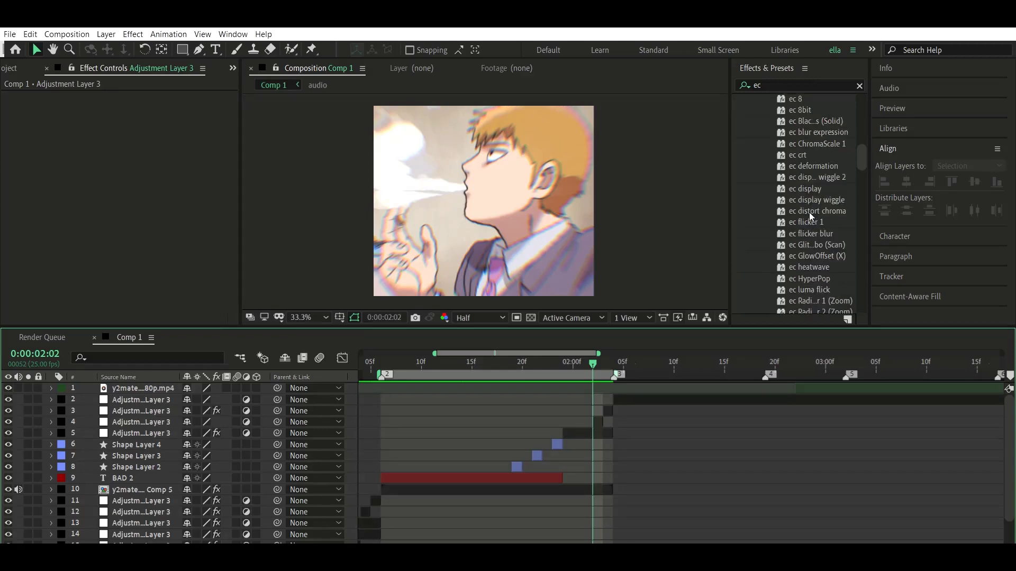
scroll(809, 212, down, 4)
double_click(803, 209)
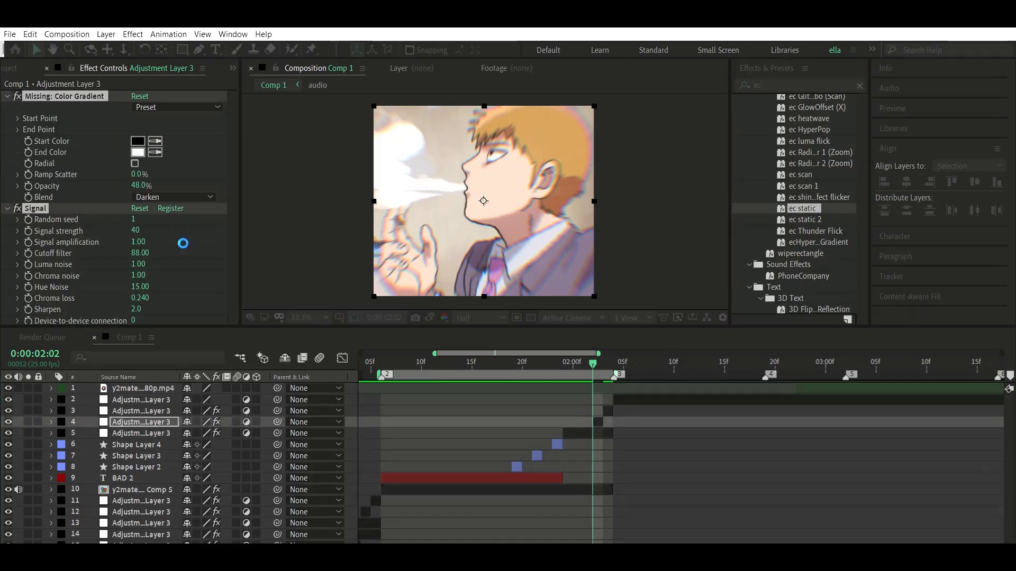
scroll(62, 88, down, 3)
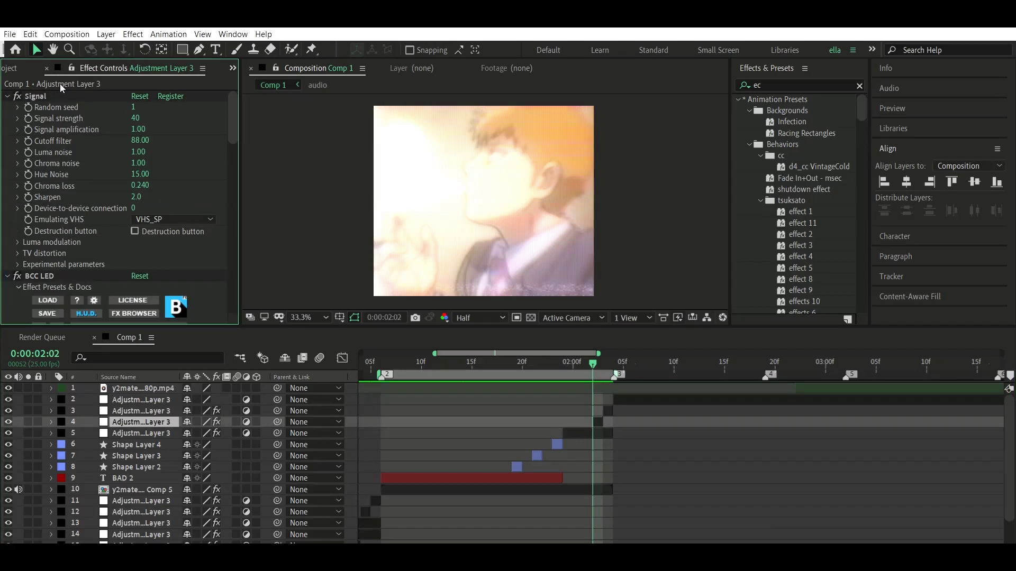
key(space)
click(339, 488)
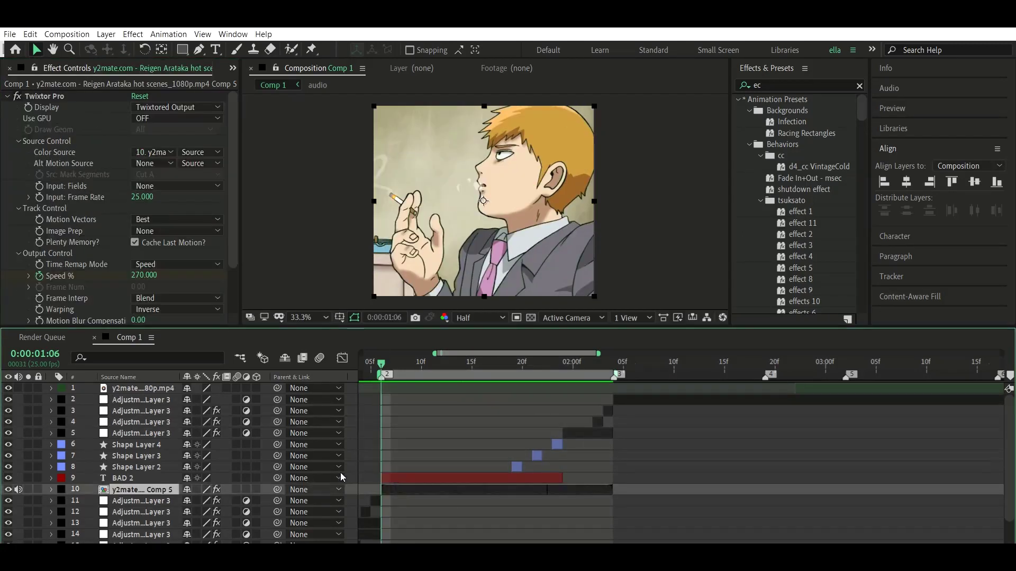
drag(507, 440, 594, 482)
Precompose the selected layers into Pre-comp 1, then try and discard the shake y skew preset
key(ctrl+shift+c)
key(Return)
double_click(757, 85)
text(shake)
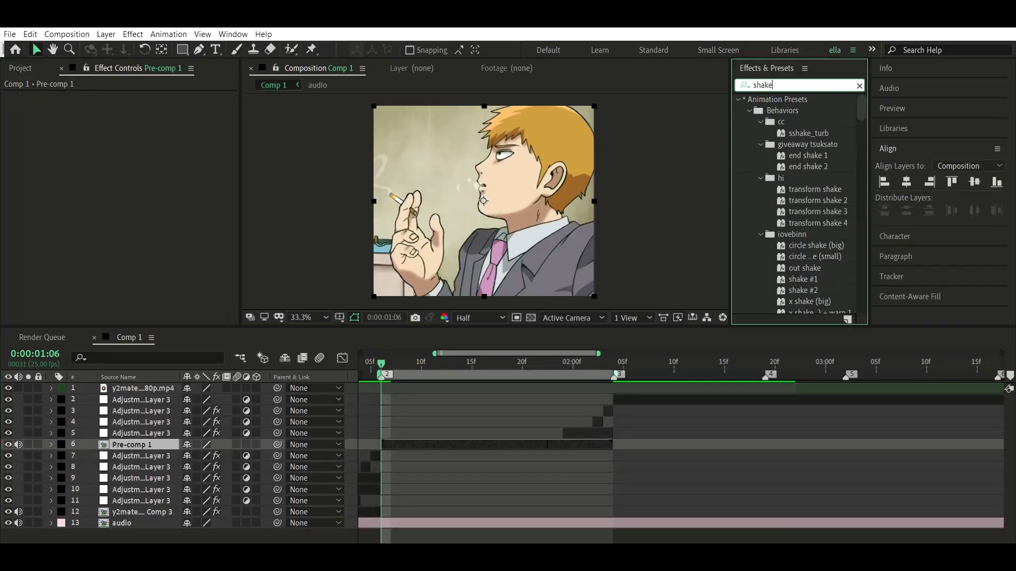
scroll(826, 236, down, 5)
drag(823, 232, 432, 429)
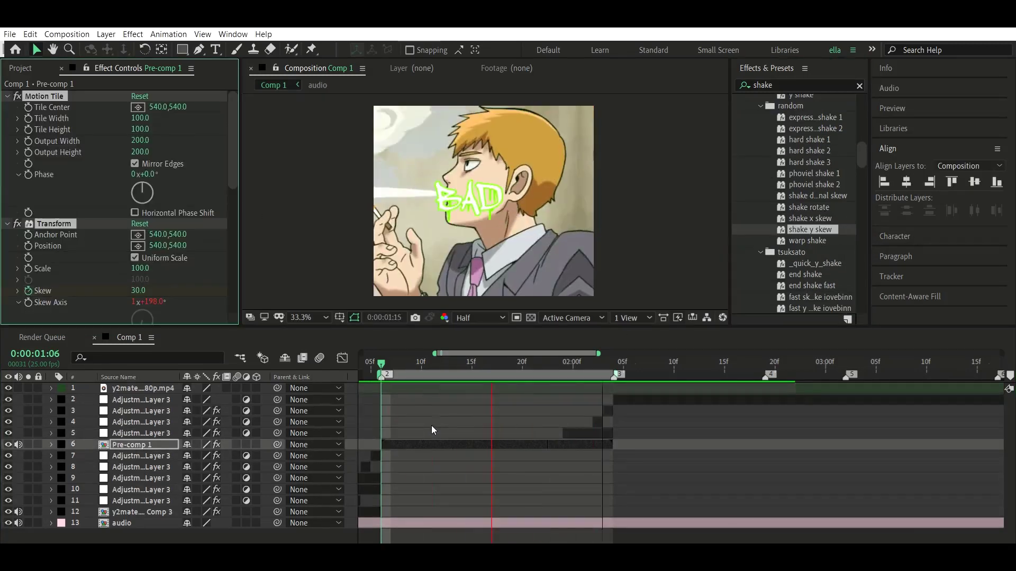
click(378, 360)
key(ctrl+z)
Discard a fast skew shake trial and apply IDK SHAKEEEE (2) to Pre-comp 1
scroll(815, 211, down, 3)
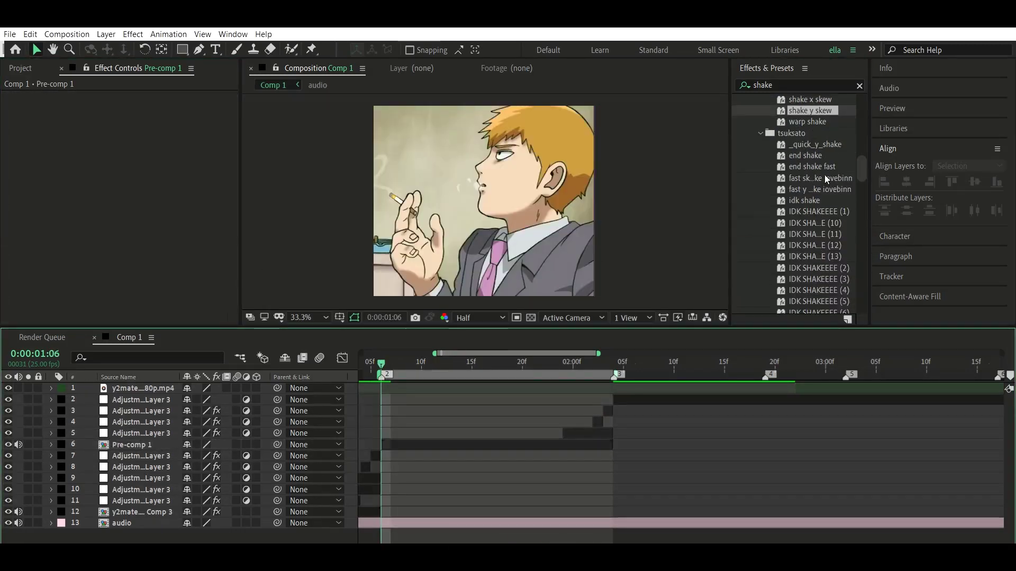
drag(820, 178, 433, 438)
key(space)
key(ctrl+z)
scroll(814, 211, down, 3)
drag(814, 149, 483, 433)
key(space)
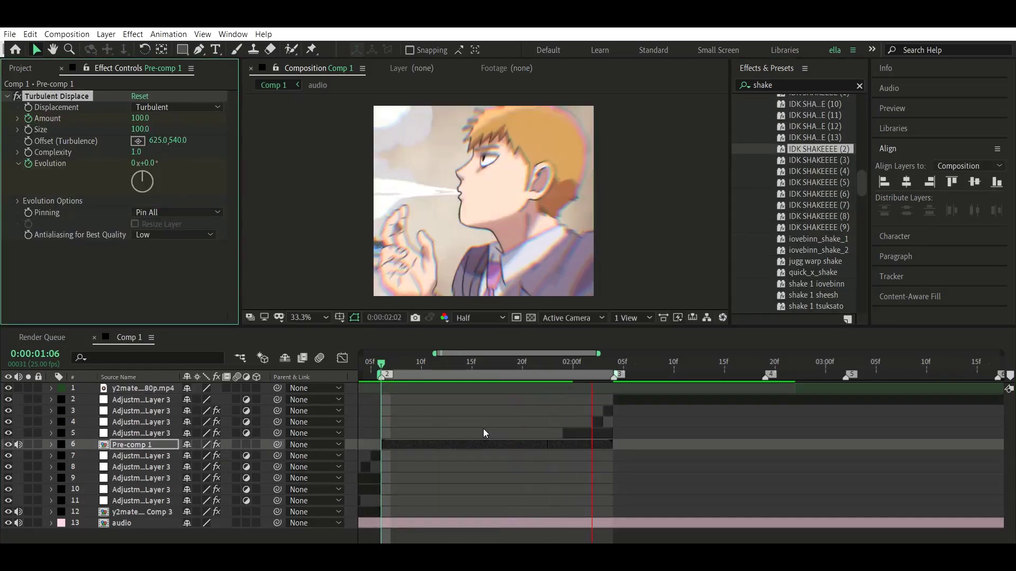
key(space)
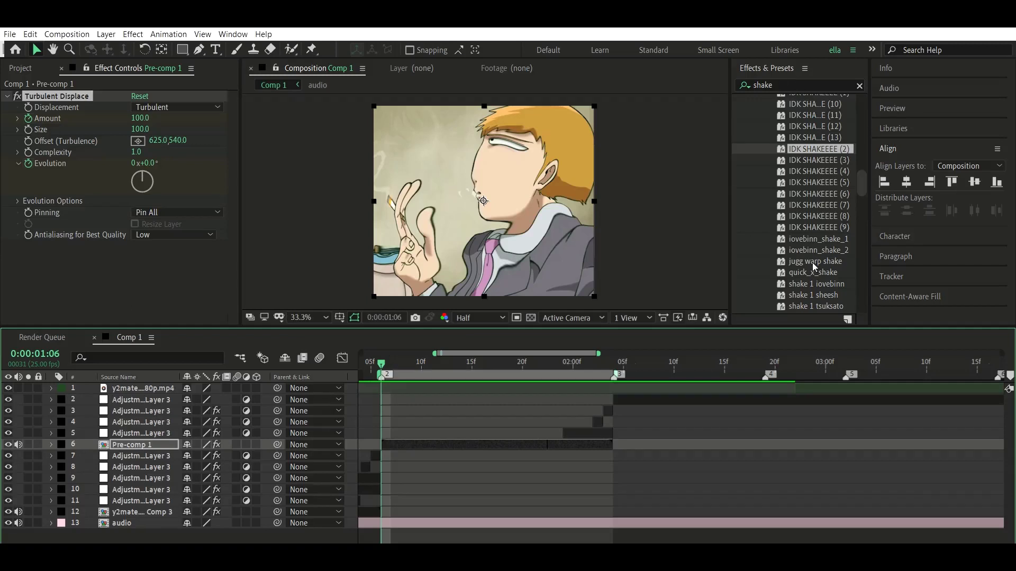
Add the trial shake one preset to Pre-comp 1 and preview the combined shake
drag(813, 267, 428, 444)
scroll(833, 214, down, 5)
scroll(833, 214, down, 5)
drag(813, 201, 446, 444)
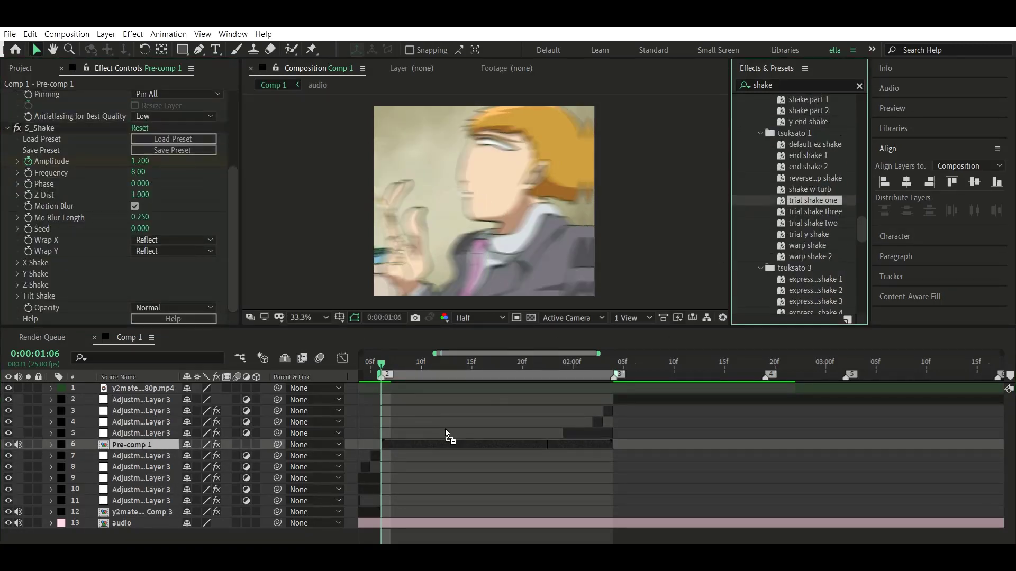
key(space)
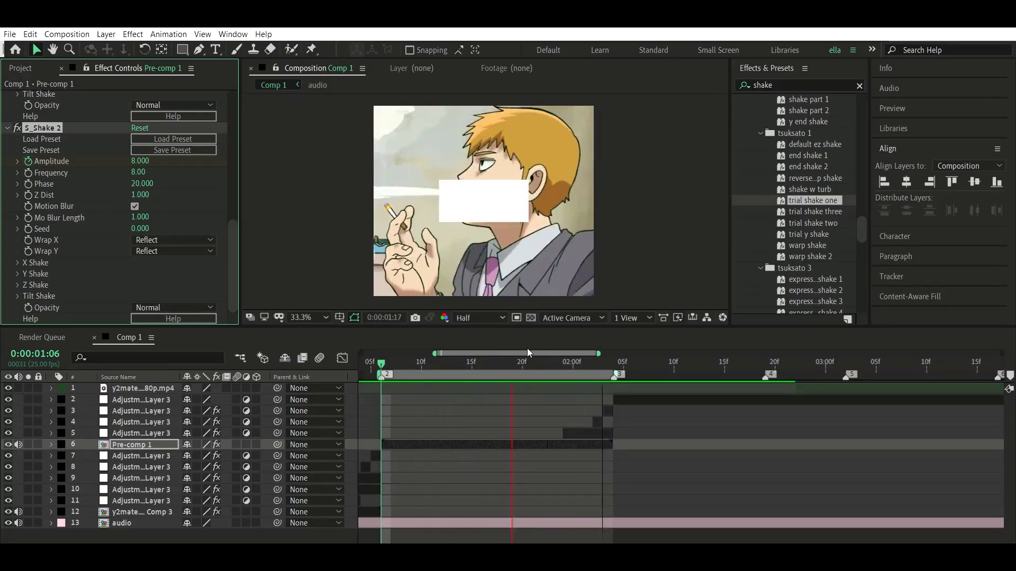
click(88, 444)
Keyframe Pre-comp 1's Scale from 150% down to 100% and preview the zoom
key(s)
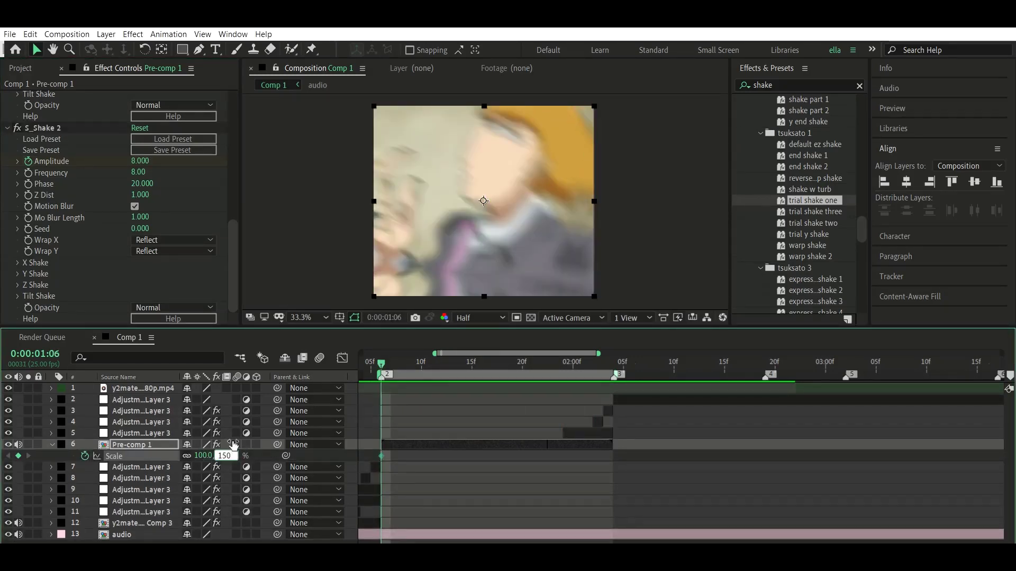
key(Return)
key(space)
key(Return)
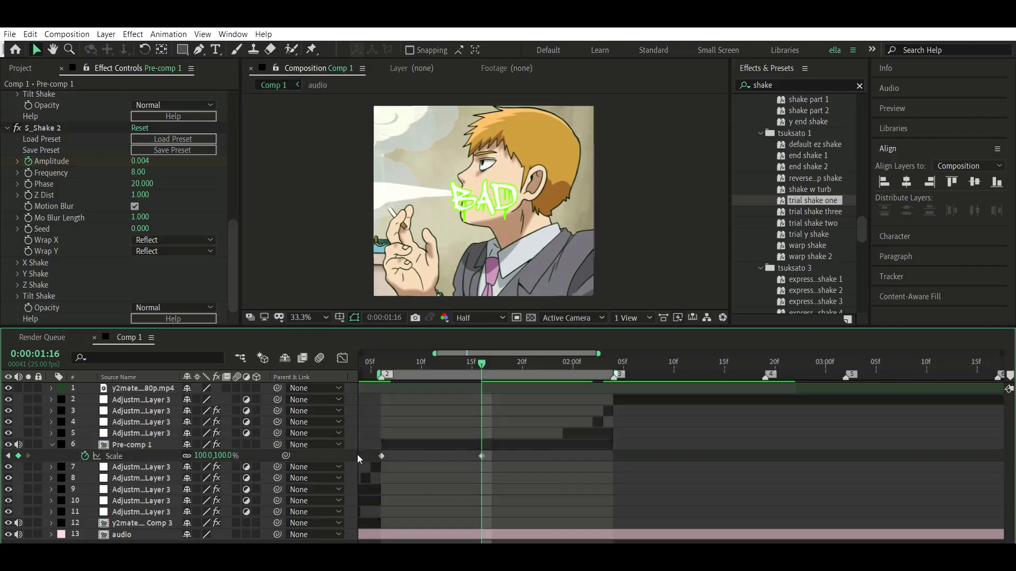
scroll(681, 443, left, 5)
click(342, 358)
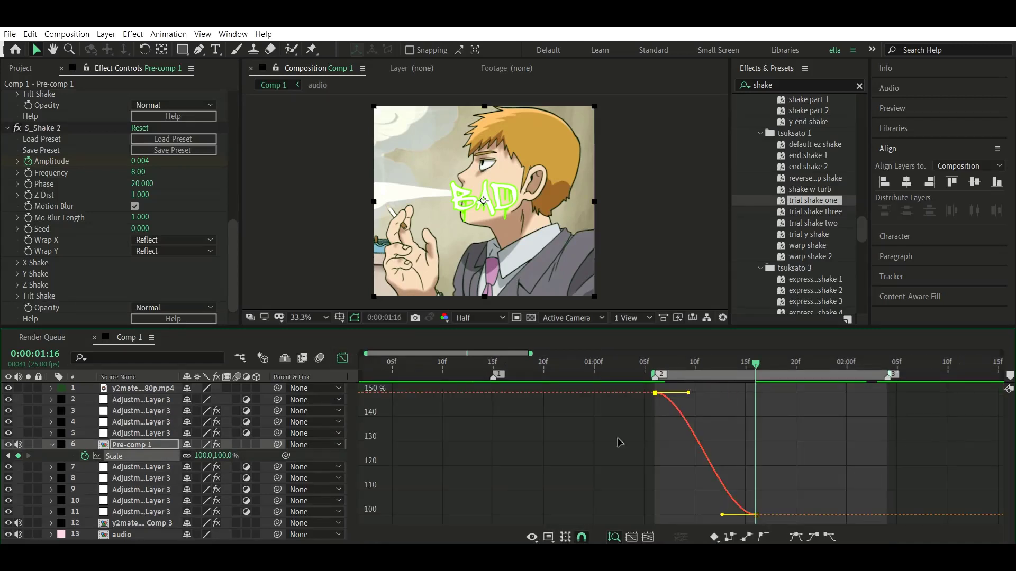
key(space)
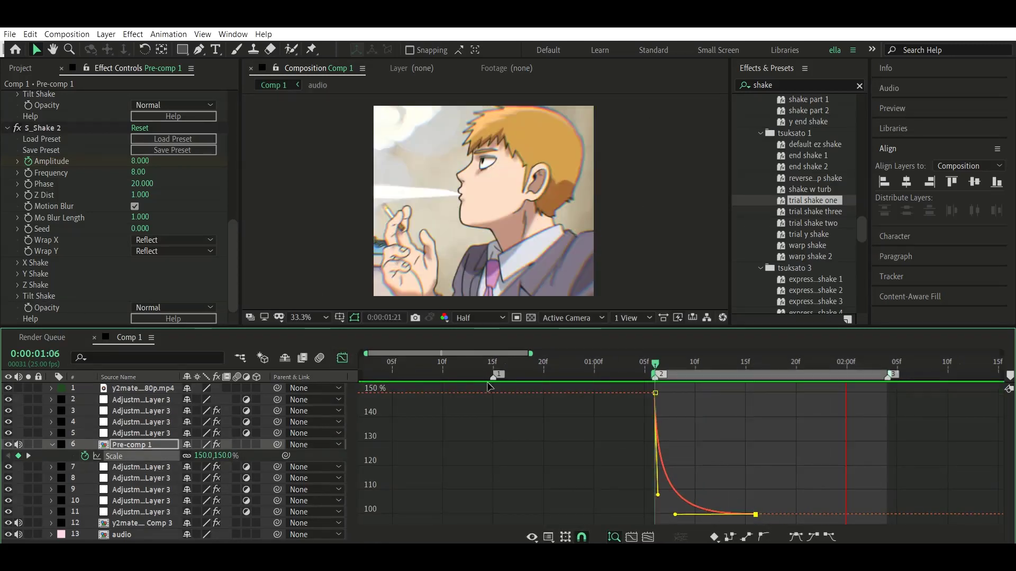
click(342, 358)
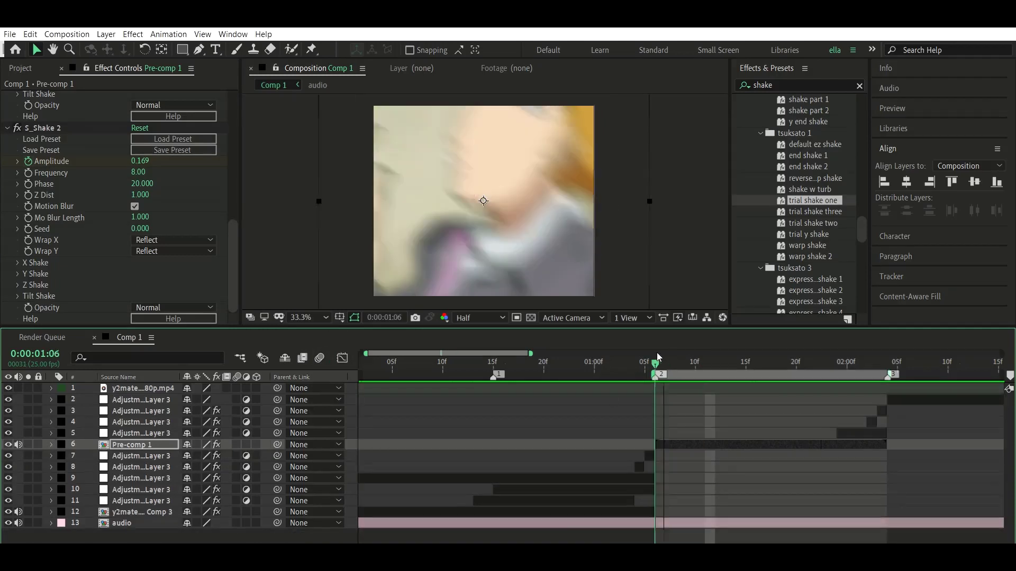
Apply the lens + bright preset to Pre-comp 1
click(793, 85)
text(eff)
scroll(859, 294, down, 5)
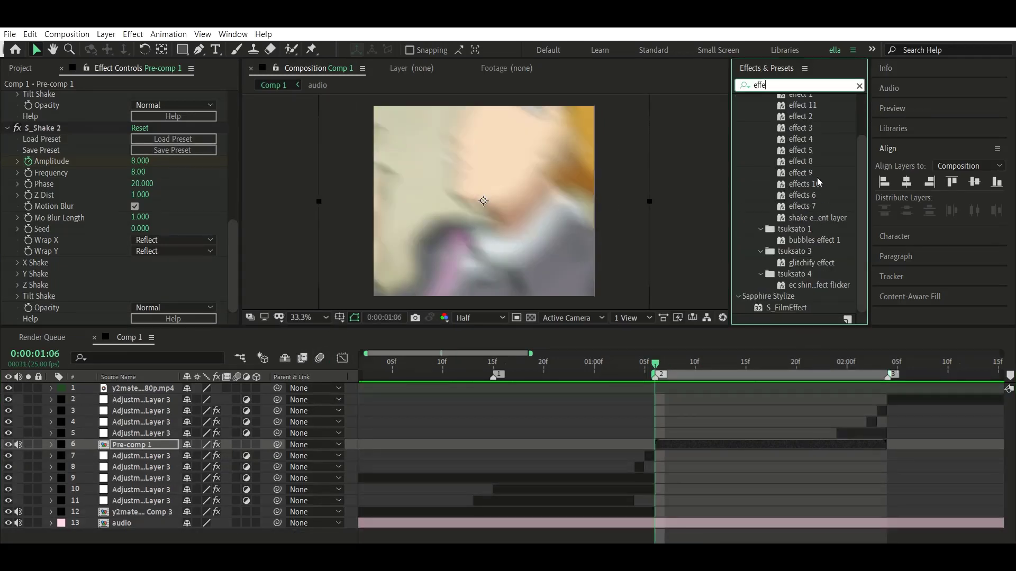
scroll(825, 227, up, 3)
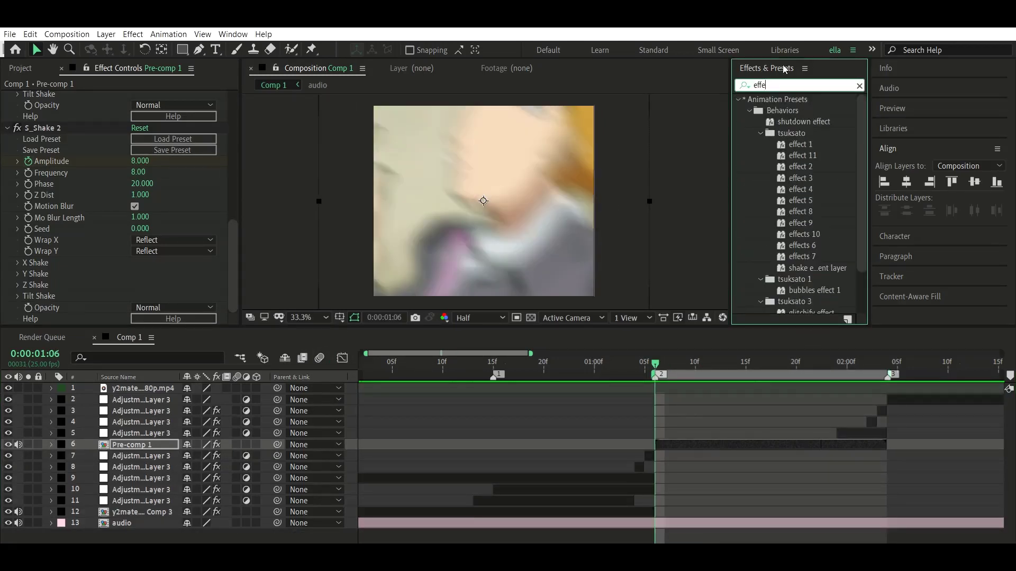
text(lens)
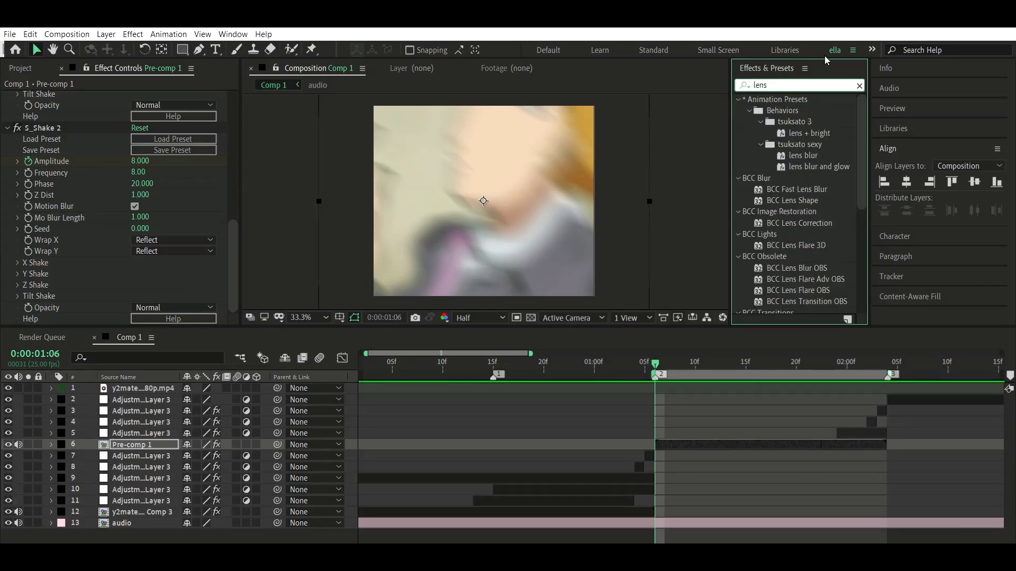
drag(808, 133, 647, 435)
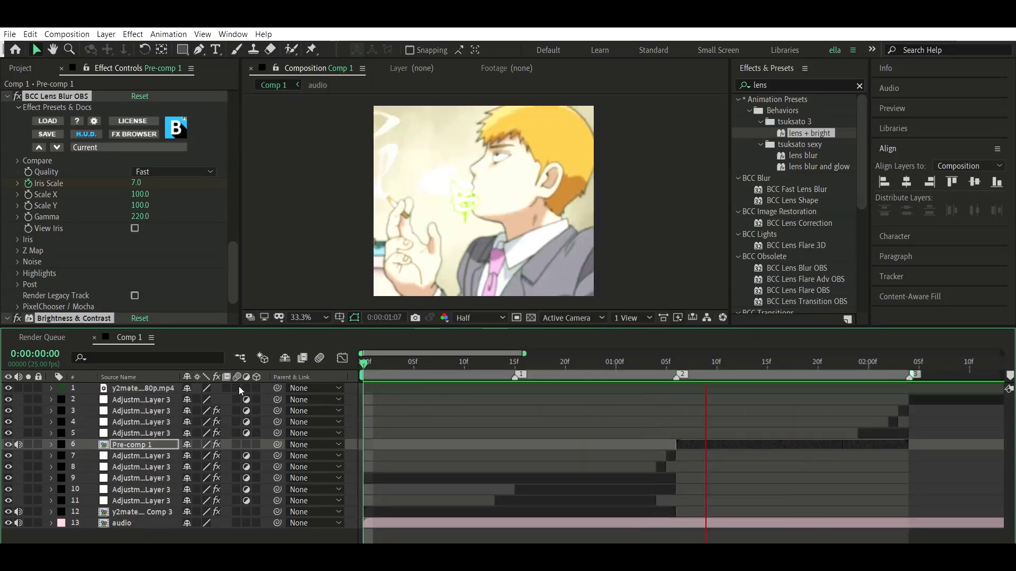
From marker 2, apply the shake #1 preset to Pre-comp 1 and preview it
key(space)
click(920, 399)
key(2)
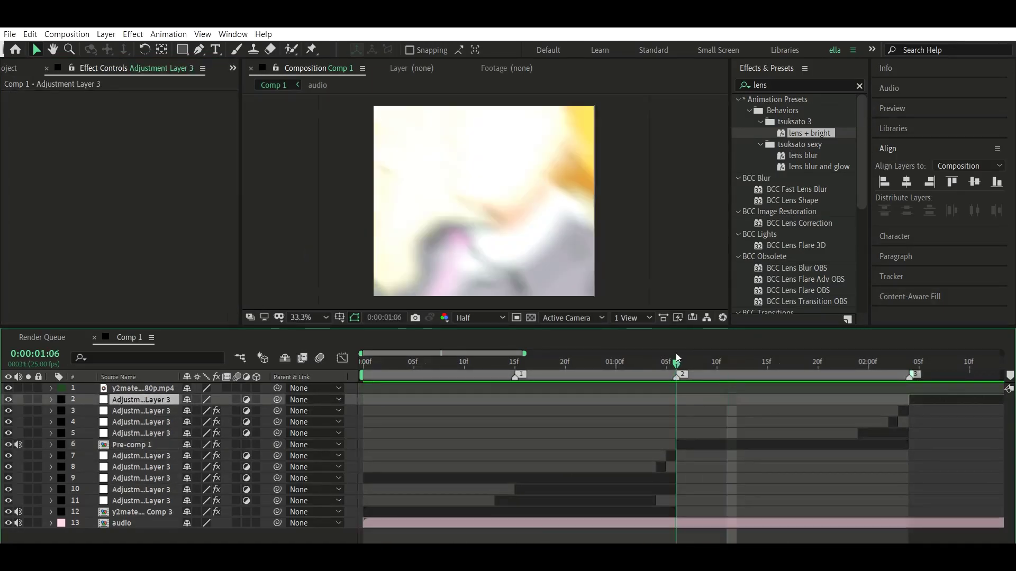
double_click(760, 86)
text(shake)
scroll(815, 238, down, 5)
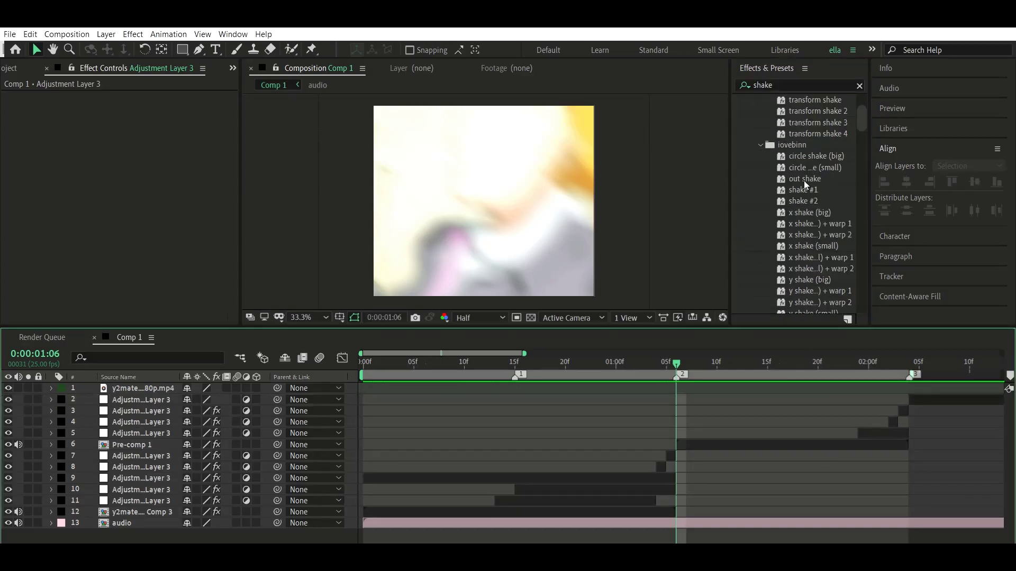
drag(803, 190, 706, 444)
key(space)
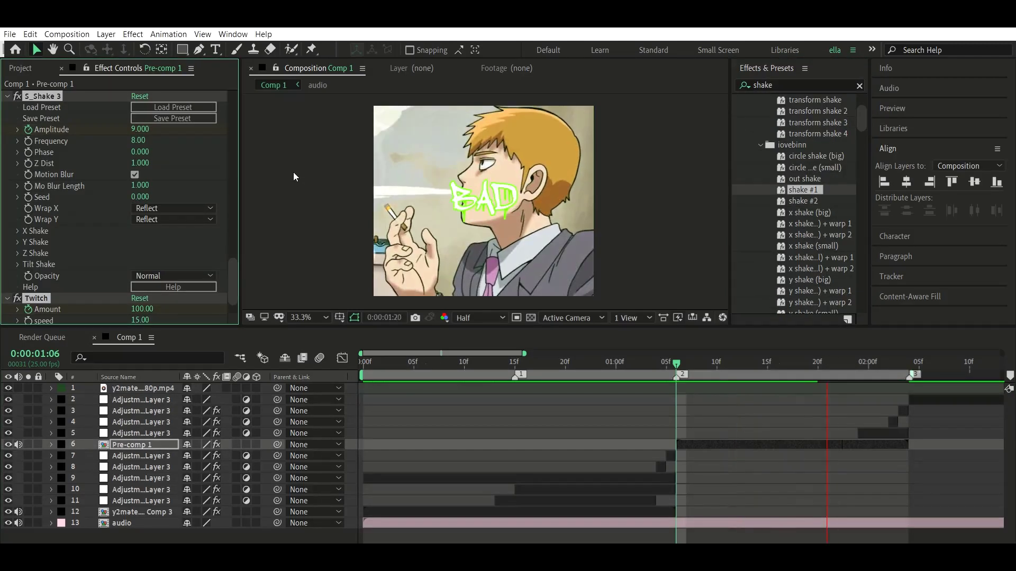
click(293, 172)
Add the x shake preset to Pre-comp 1 and preview the motion
scroll(836, 194, down, 5)
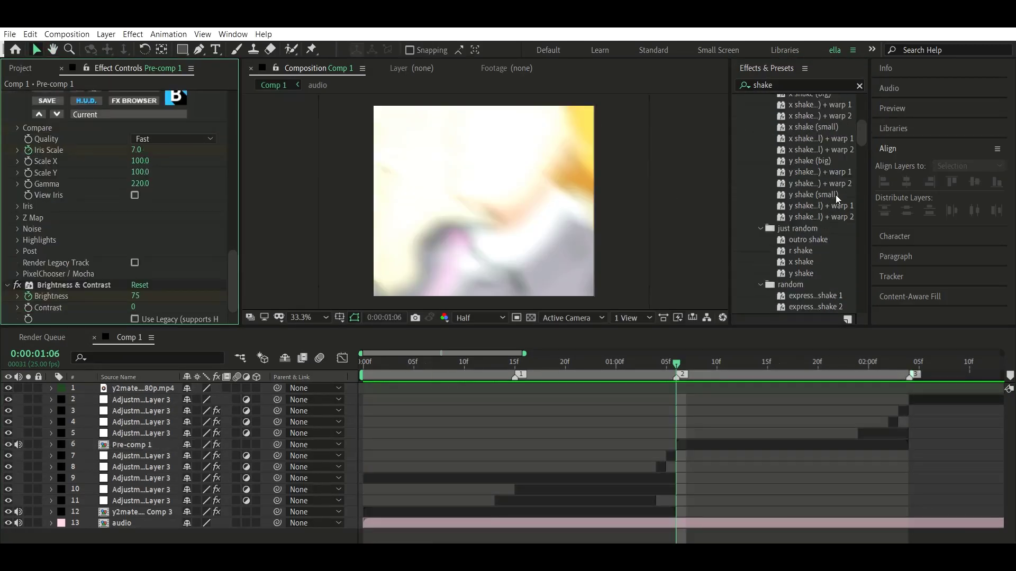
drag(799, 172, 706, 431)
key(space)
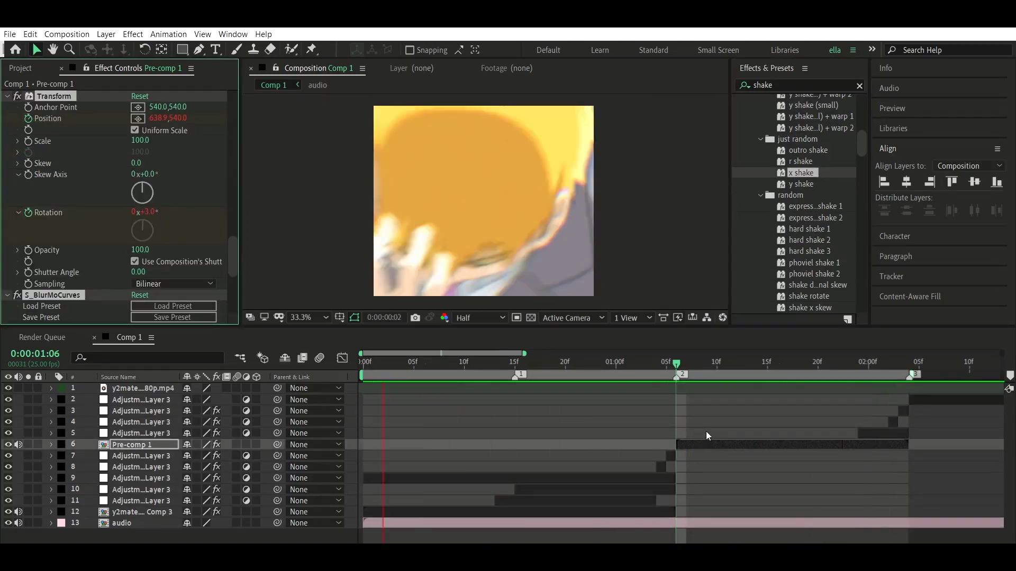
key(space)
Add Motion Tile to Pre-comp 1 with mirror edges and 160 × 220 output size
scroll(113, 200, down, 10)
scroll(113, 200, down, 10)
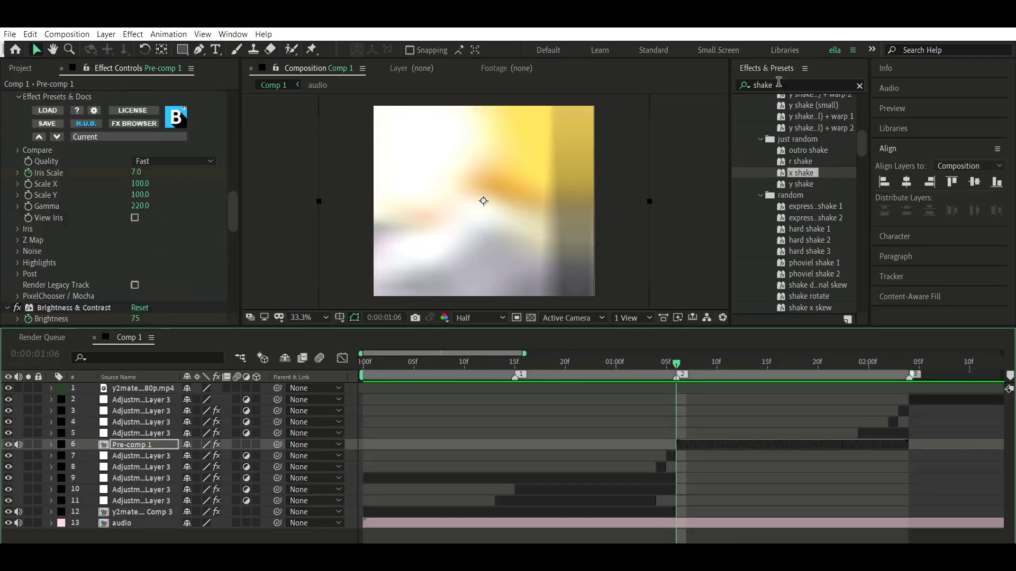
double_click(763, 85)
text(mot)
drag(785, 273, 189, 134)
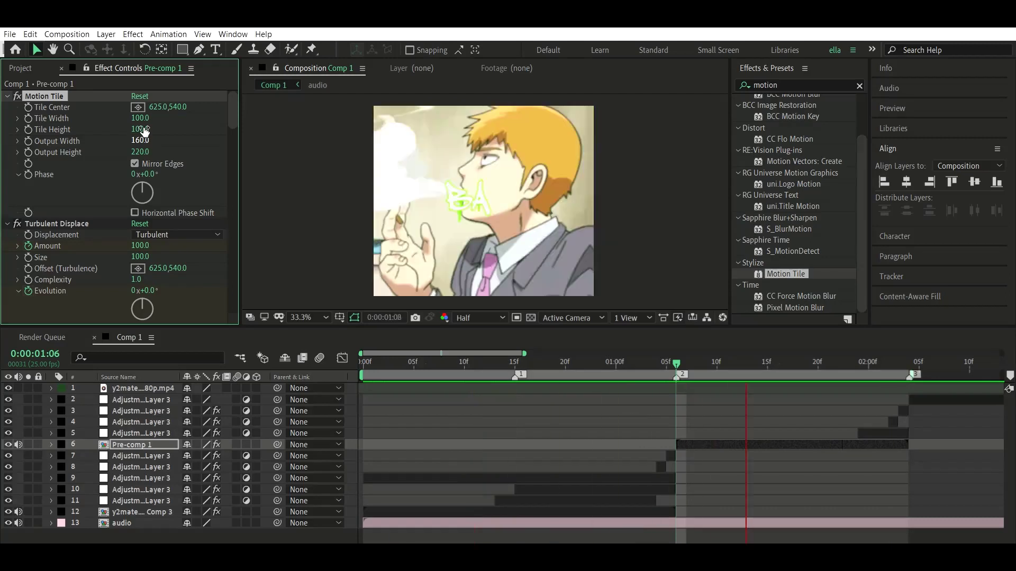
key(space)
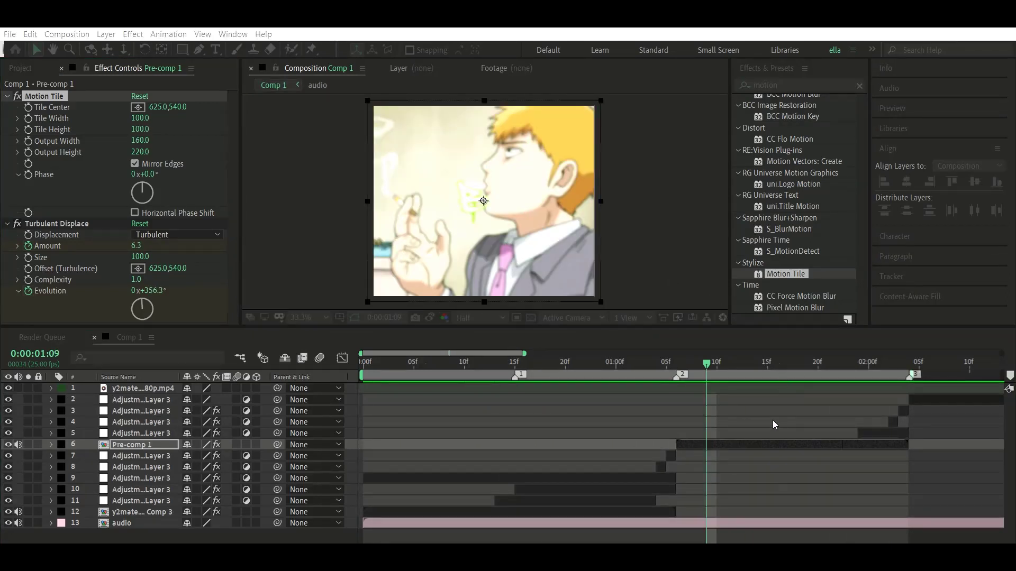
Create Yellow Solid 1 with S_WipeCircle at 65% Wipe Percent and edge softness 195
key(ctrl+y)
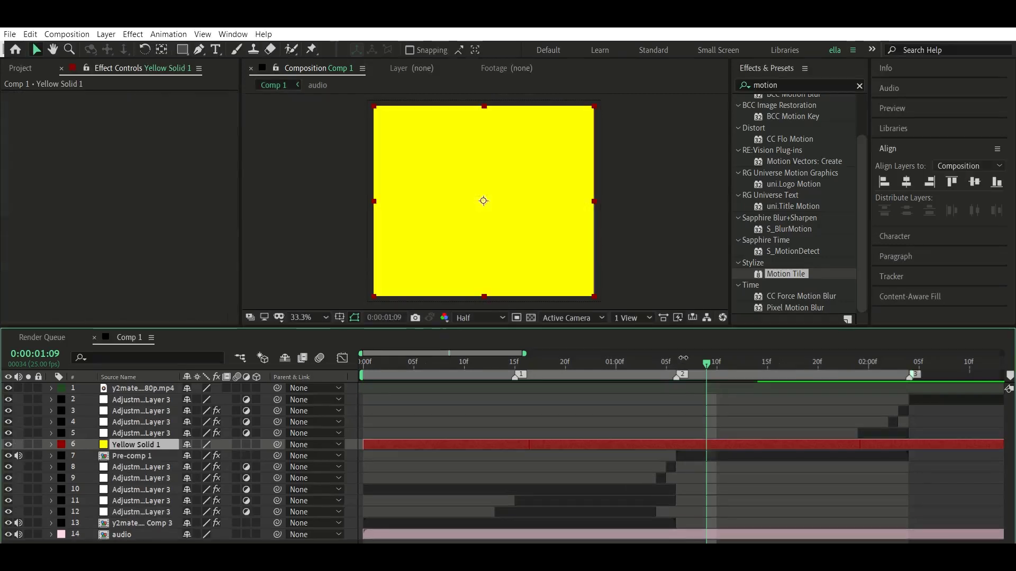
click(678, 360)
click(859, 86)
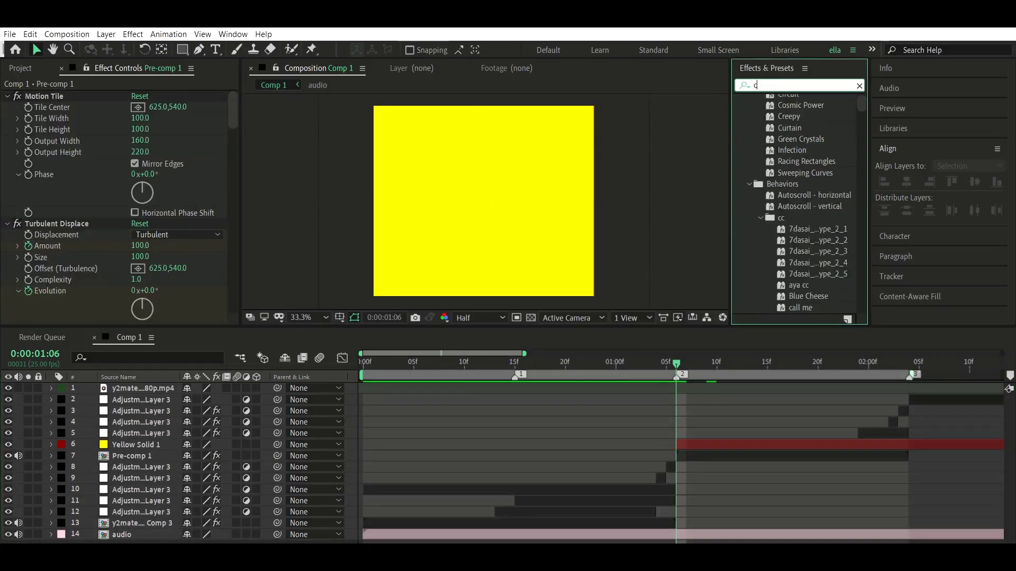
text(wipeci)
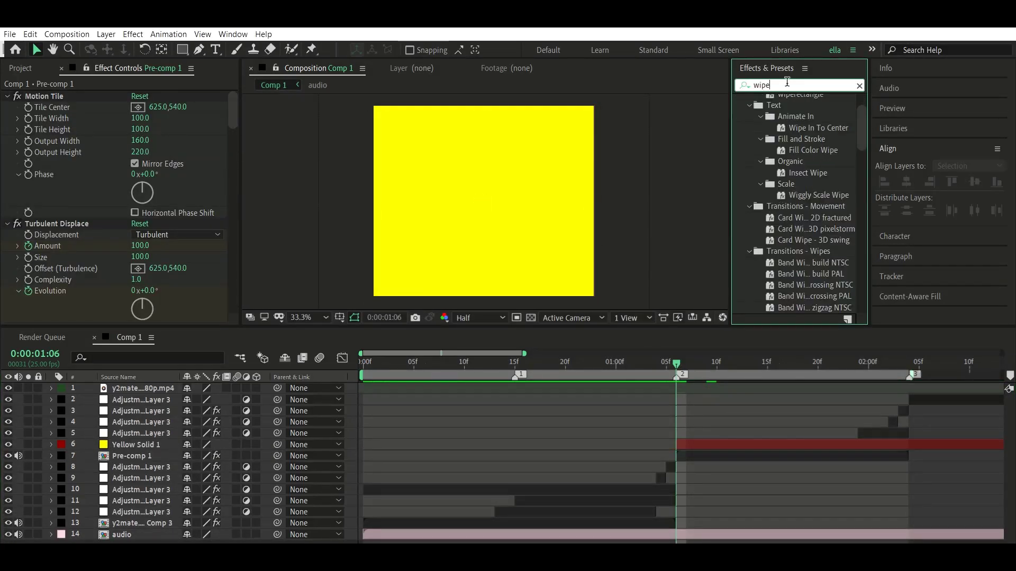
drag(826, 135, 483, 200)
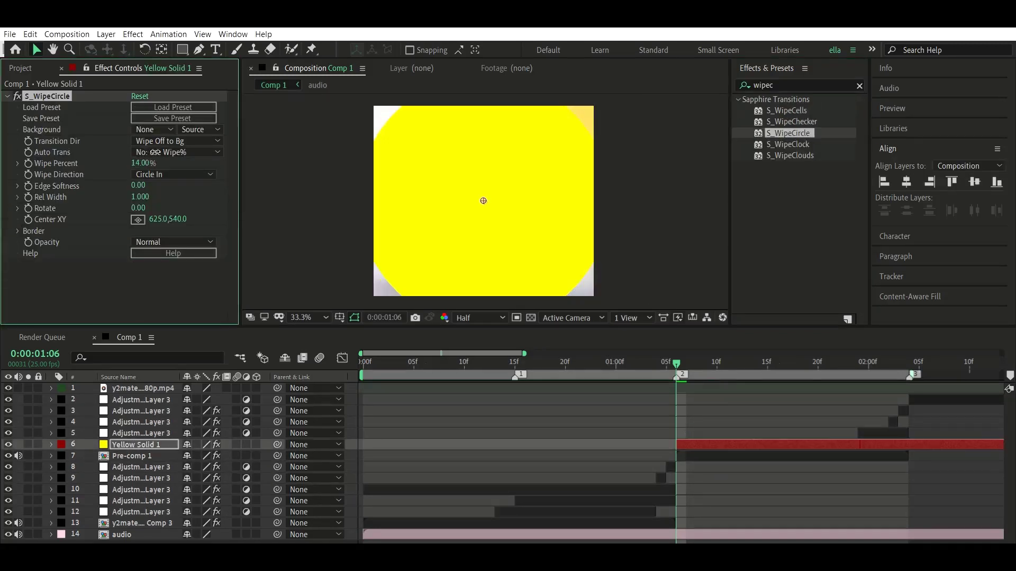
mouse_move(148, 163)
mouse_down()
mouse_move(172, 152)
mouse_move(139, 163)
mouse_up()
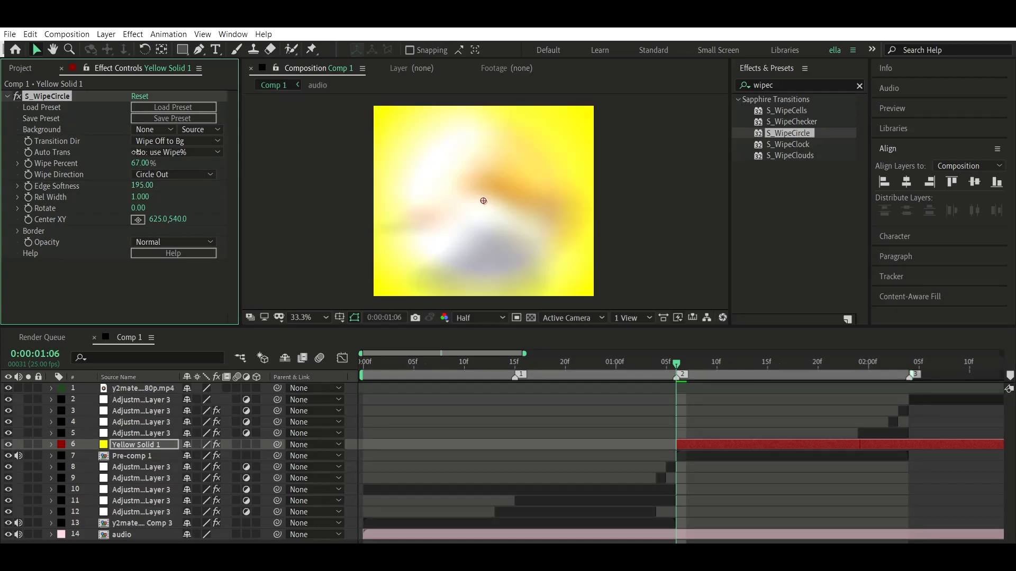
drag(727, 362, 816, 328)
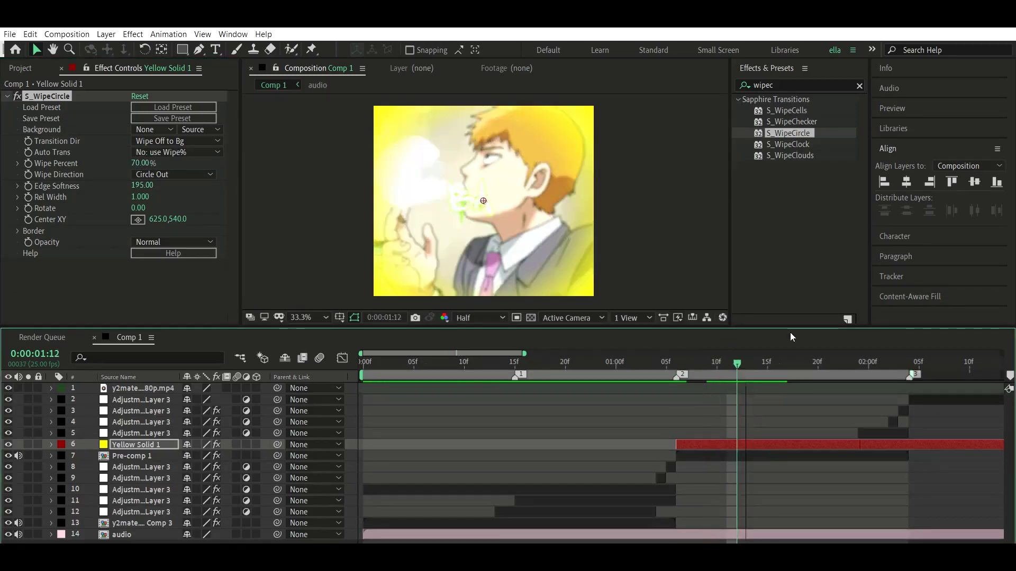
Try BCC Lens Blur OBS on Yellow Solid 1, then remove it
double_click(763, 85)
text(len)
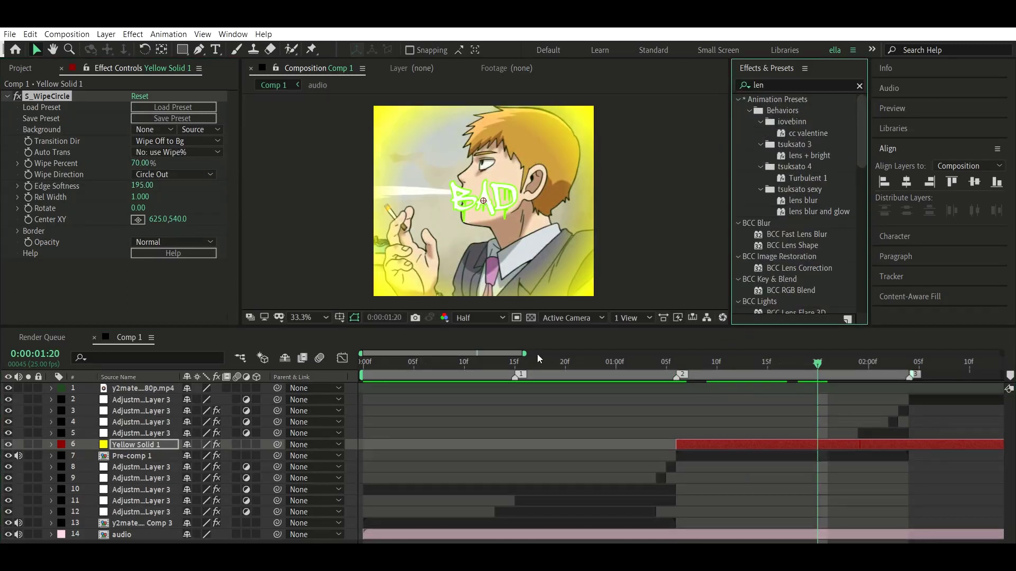
scroll(805, 265, down, 3)
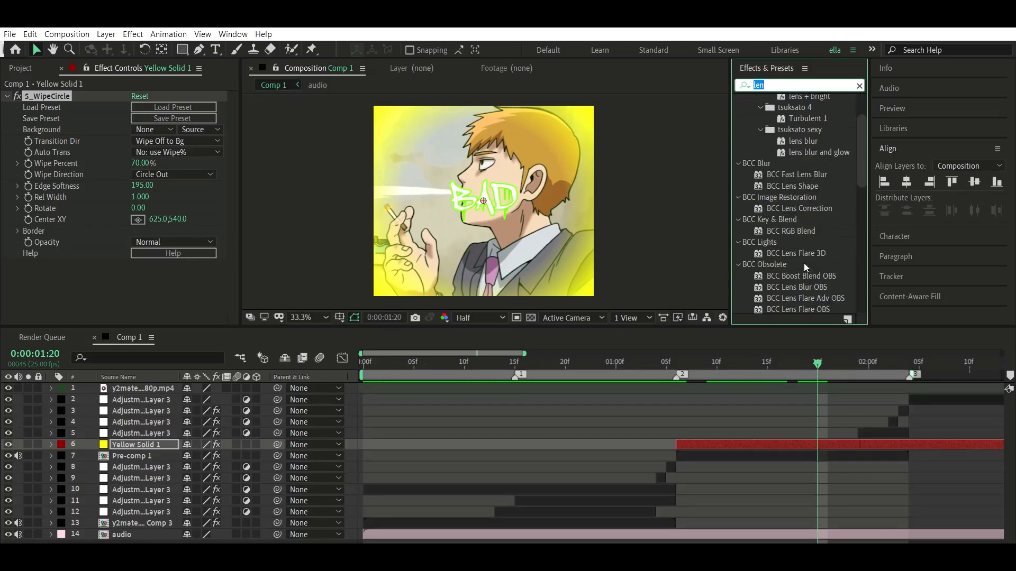
drag(717, 432, 718, 443)
drag(151, 170, 152, 234)
key(Delete)
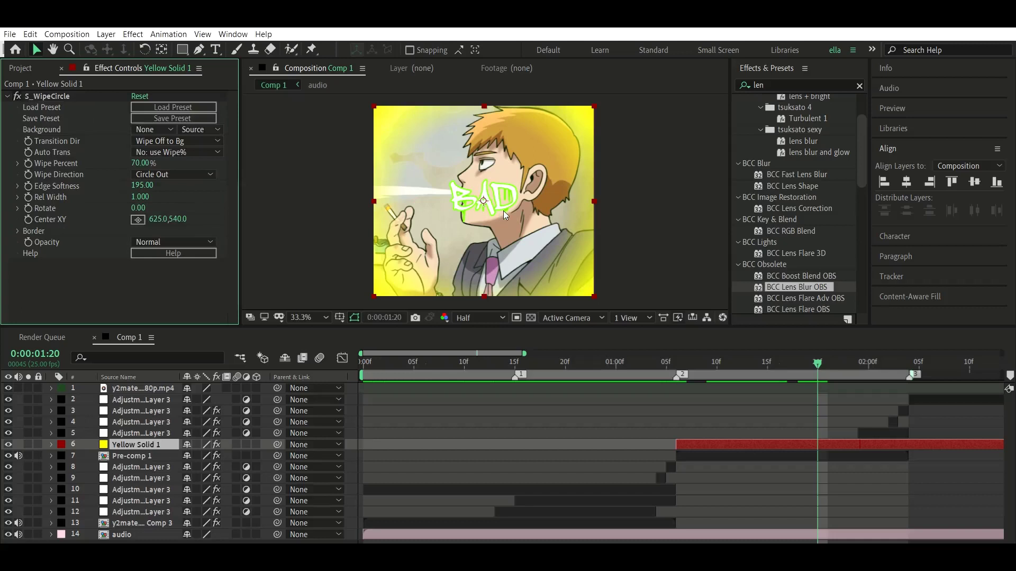
click(677, 362)
Keyframe Wipe Percent to 100% at 1:23 and end Yellow Solid 1 there
key(u)
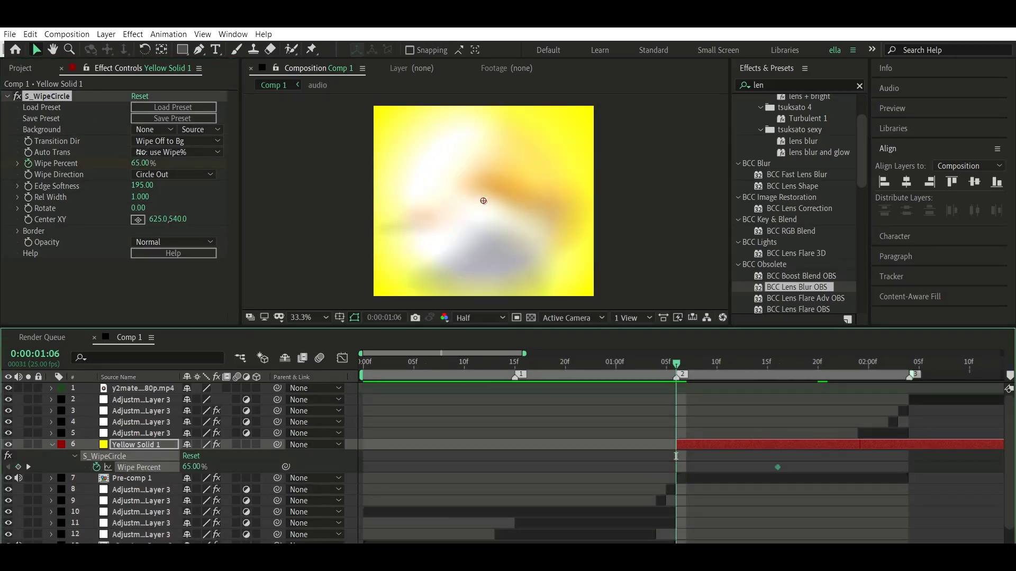
click(807, 363)
drag(144, 163, 185, 143)
drag(808, 467, 848, 467)
click(848, 348)
key(alt+bracketright)
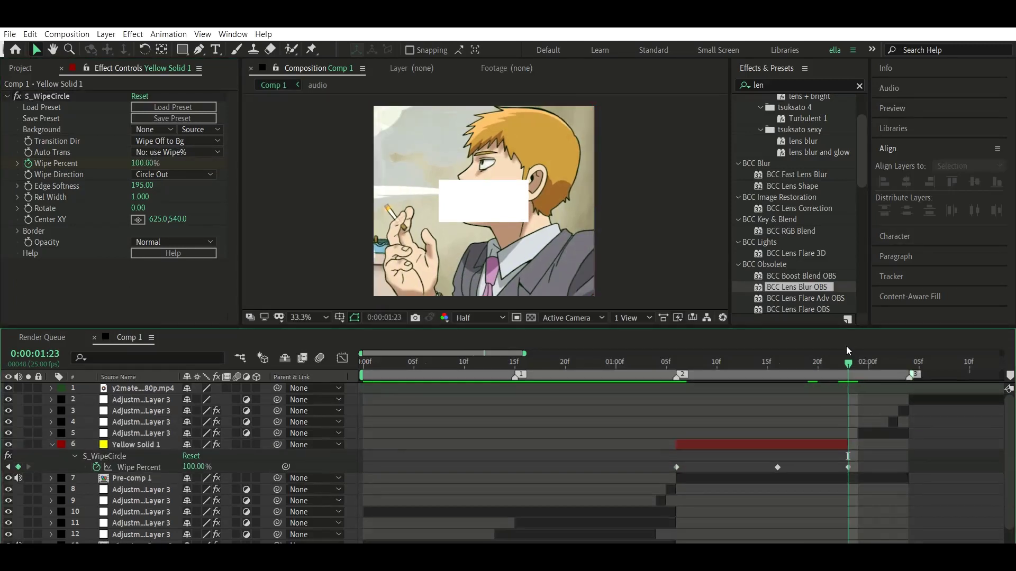
Ease the Wipe Percent keyframes in the Graph Editor
click(106, 456)
click(345, 355)
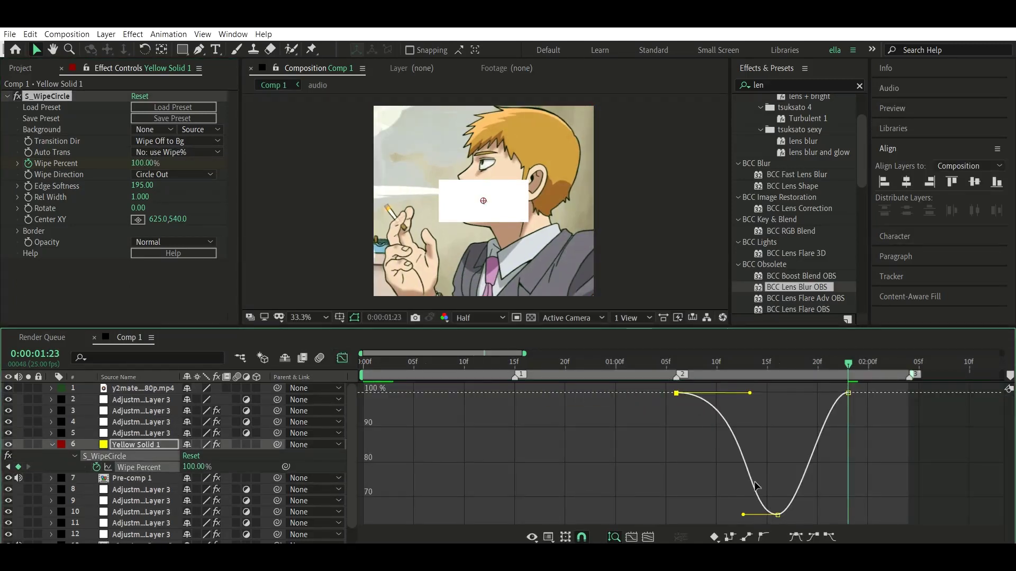
key(space)
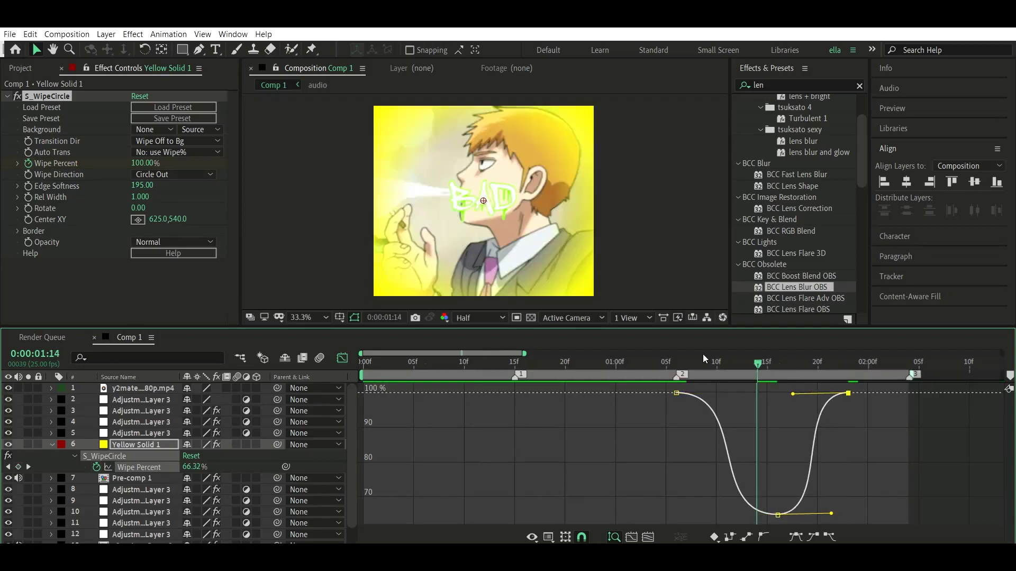
click(686, 352)
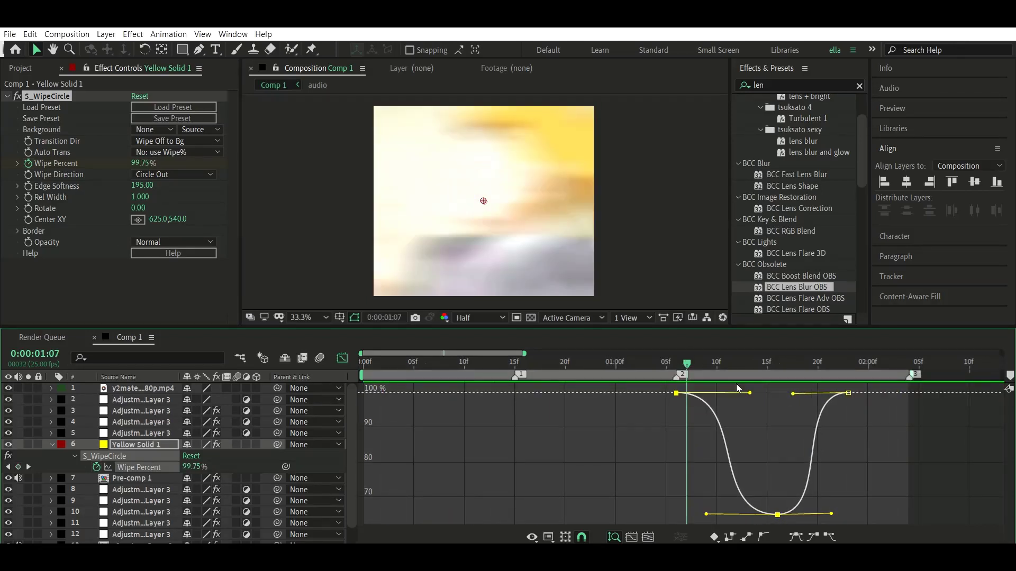
key(ctrl+z)
click(774, 466)
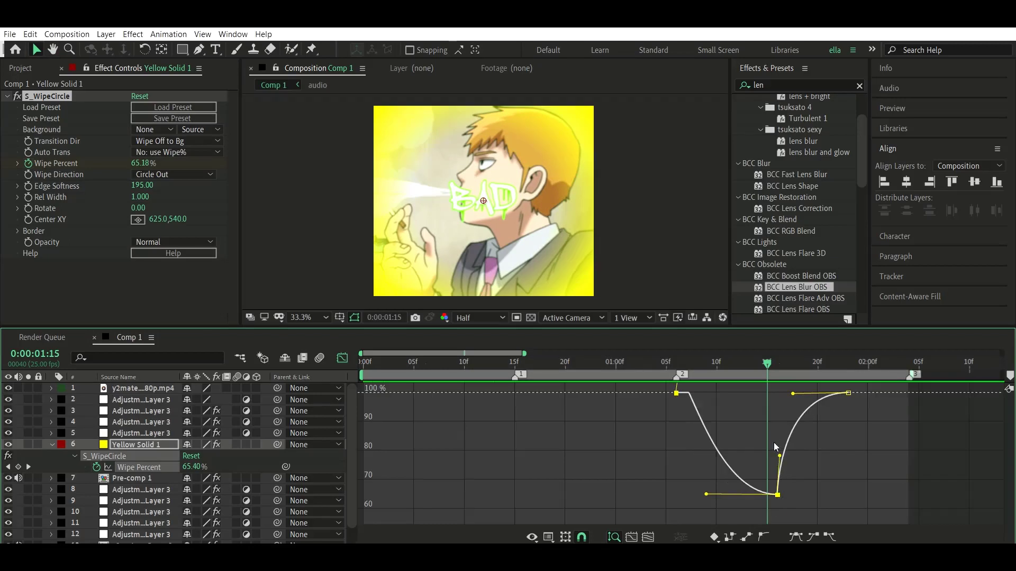
click(780, 499)
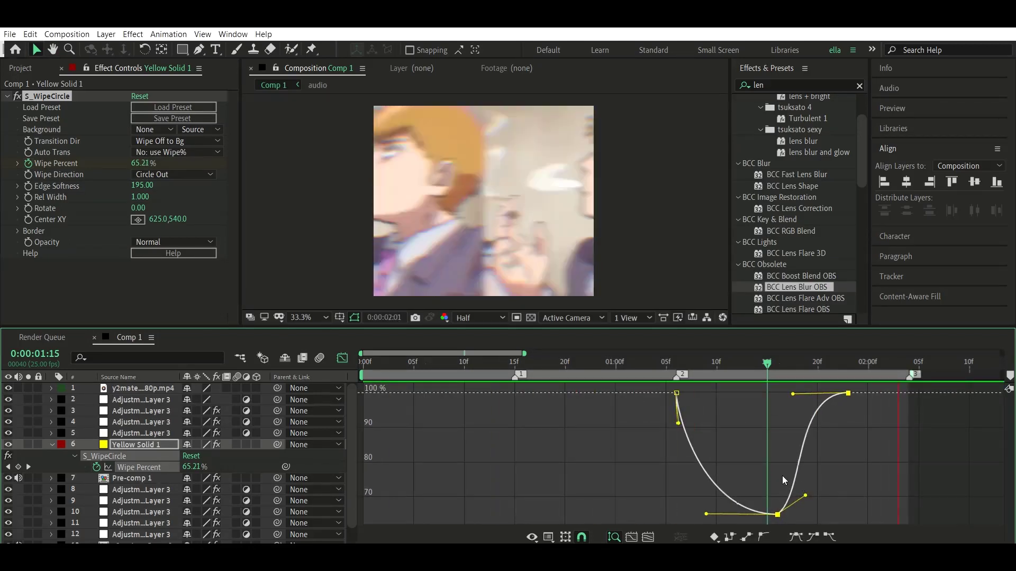
click(342, 355)
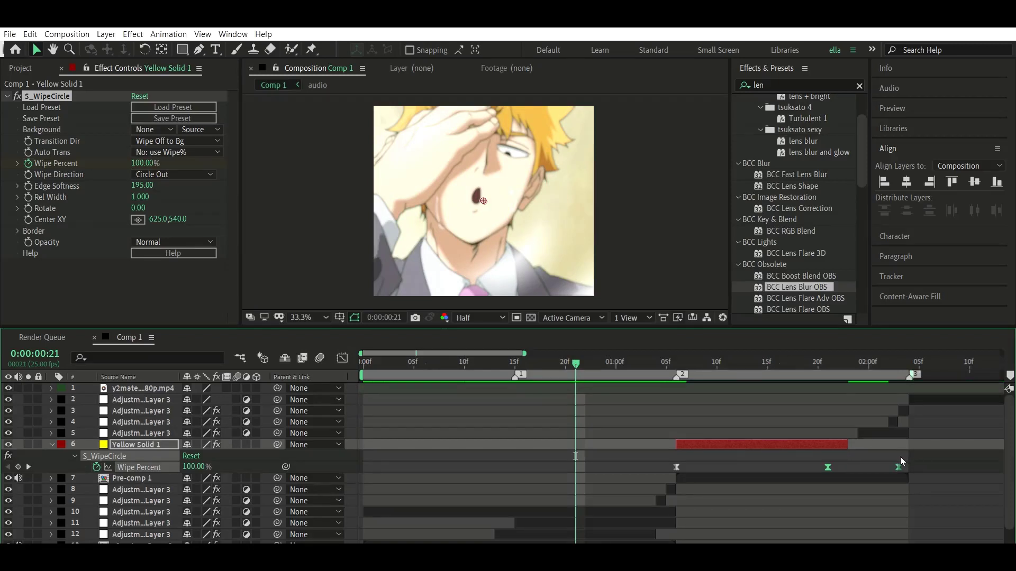
Preview the circle wipe and add the raining money overlay footage as a layer
key(space)
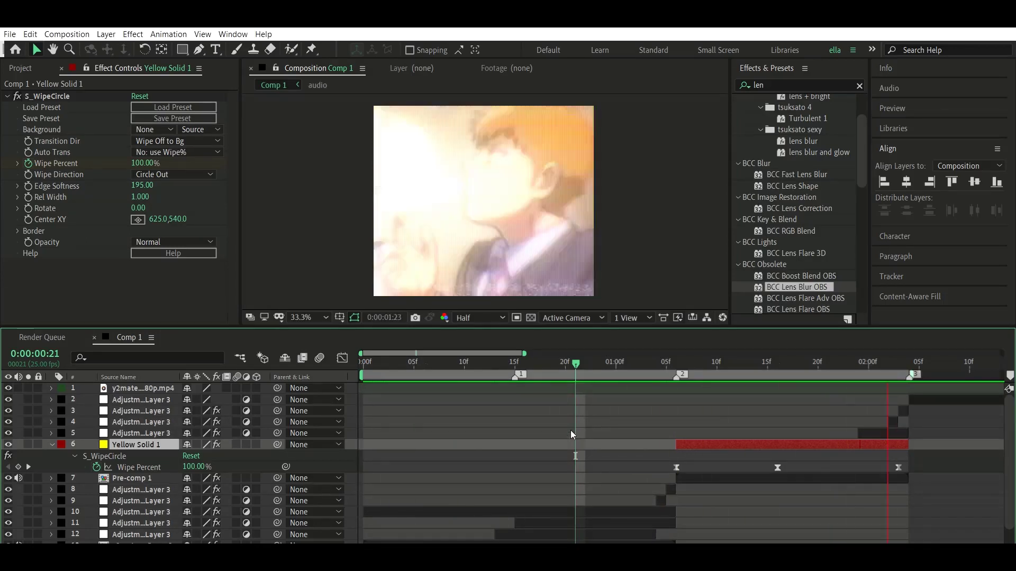
click(504, 362)
key(Page_Down)
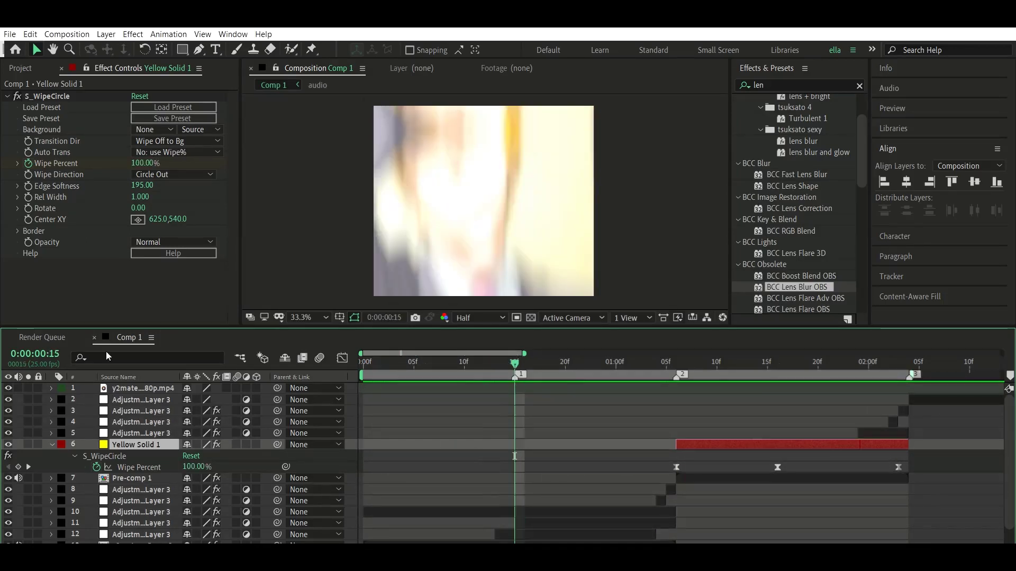
key(u)
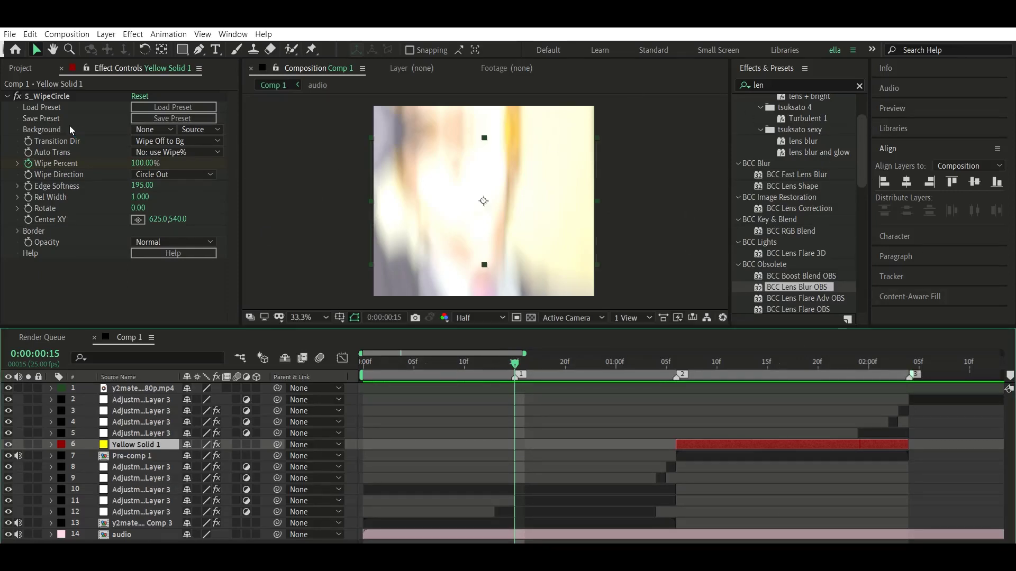
key(ctrl+v)
click(233, 68)
Move the money overlay to layer 10 and key out its green with Keylight + Spill Suppressor
drag(136, 388, 136, 489)
click(799, 85)
text(key)
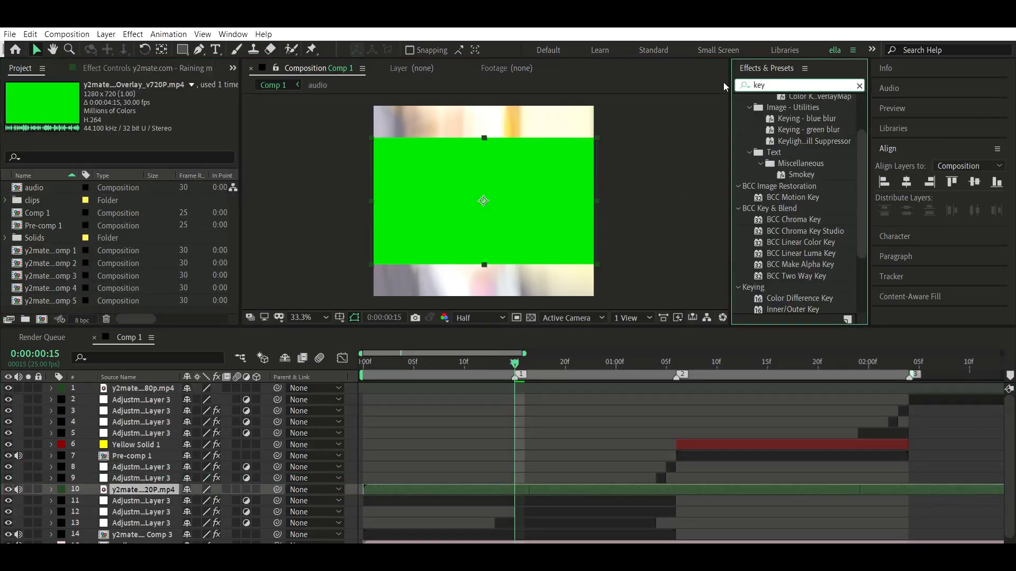
drag(813, 200, 476, 489)
click(155, 179)
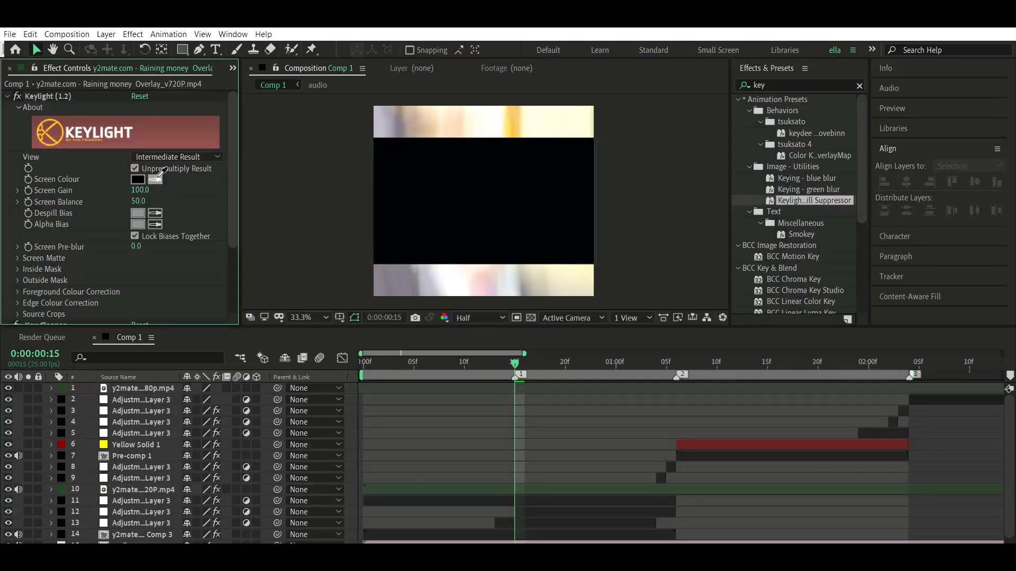
click(465, 202)
Enlarge the raining-money overlay to 183% Scale
key(space)
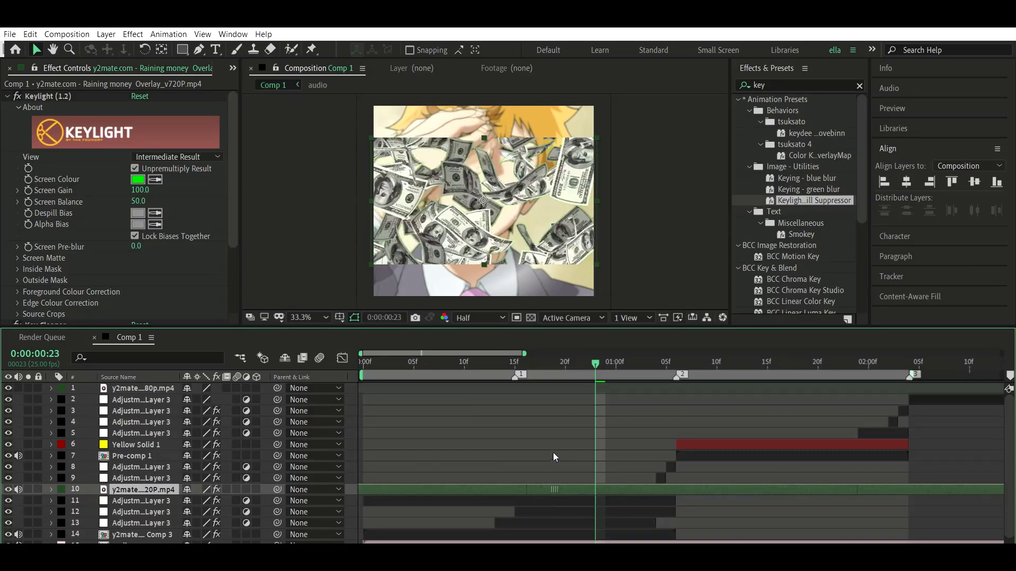
key(s)
drag(262, 480, 276, 477)
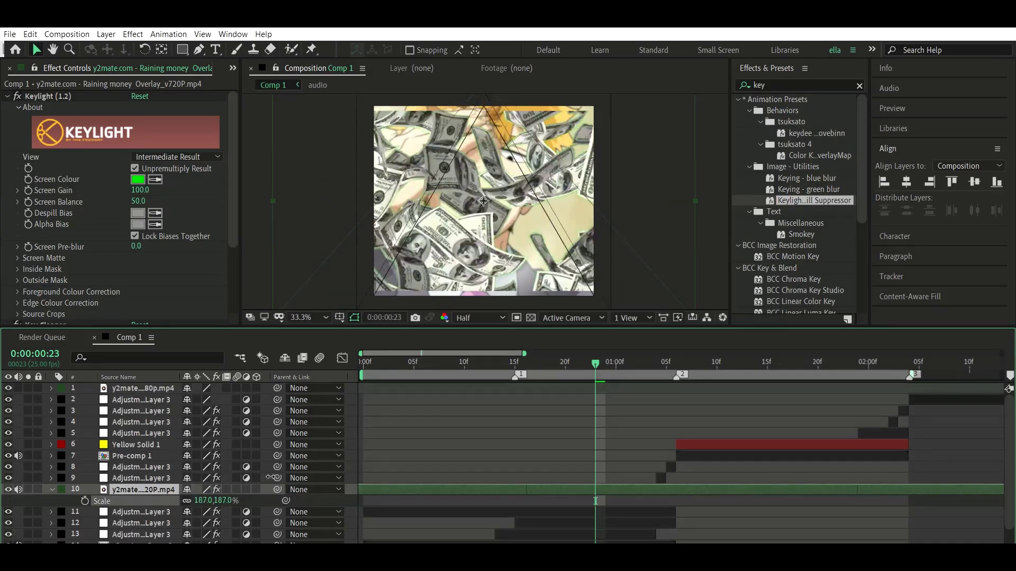
scroll(150, 225, down, 4)
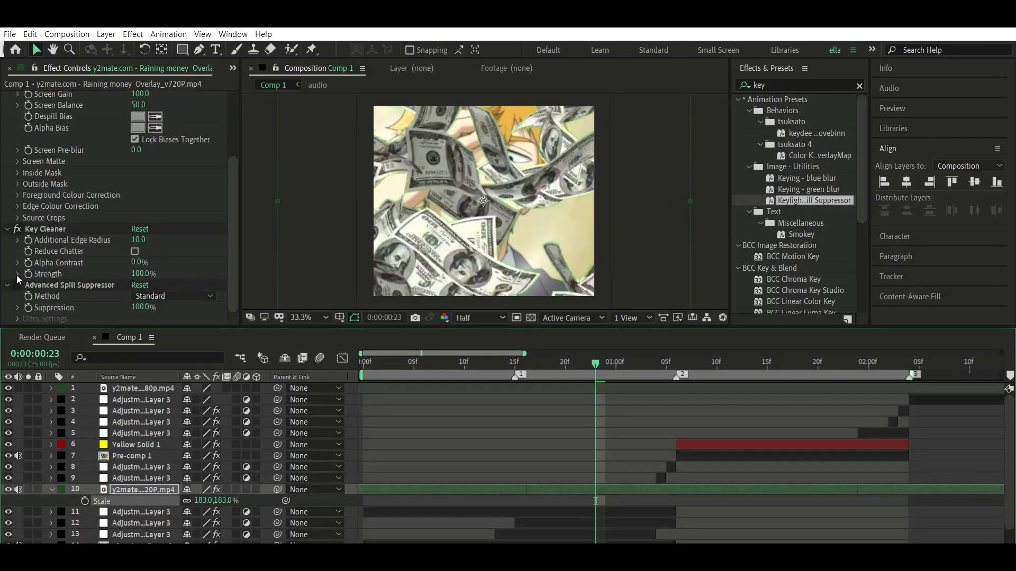
Split the overlay at marker 2, delete its later half, and open the Reigen Arataka Comp 3 precomp
drag(494, 361, 514, 361)
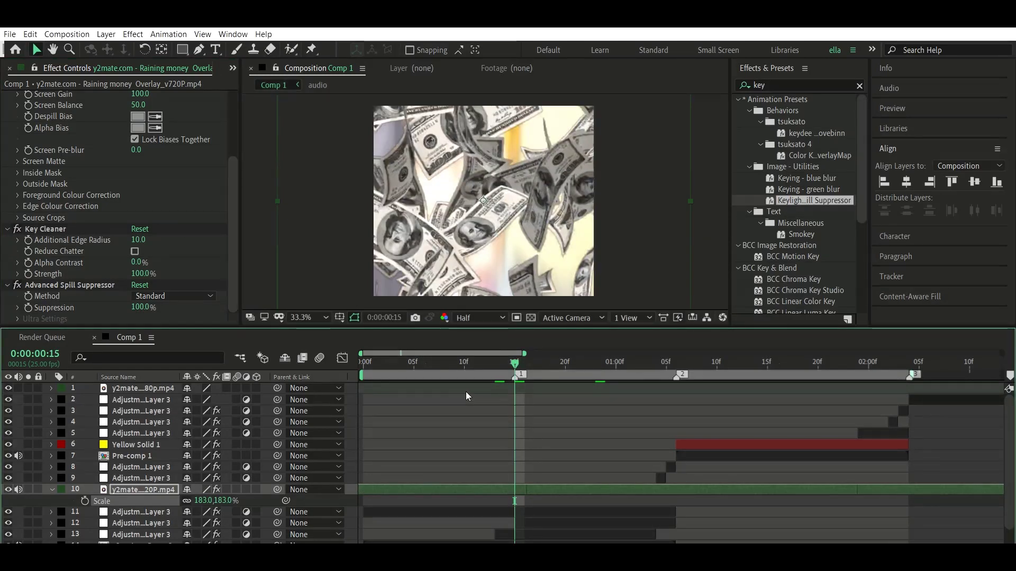
scroll(245, 463, down, 2)
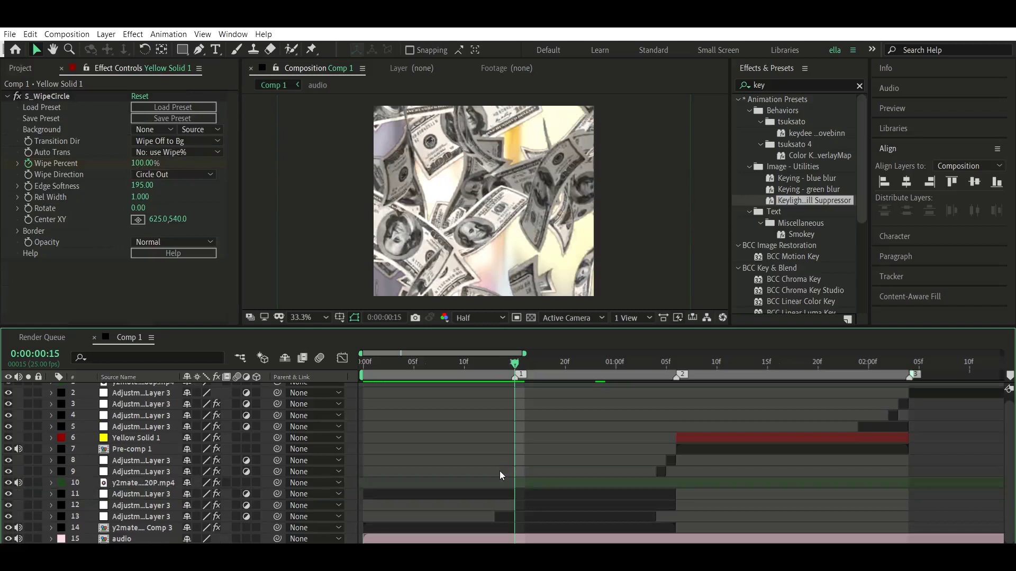
key(ctrl+shift+d)
key(Delete)
click(536, 362)
click(528, 493)
click(529, 528)
click(554, 477)
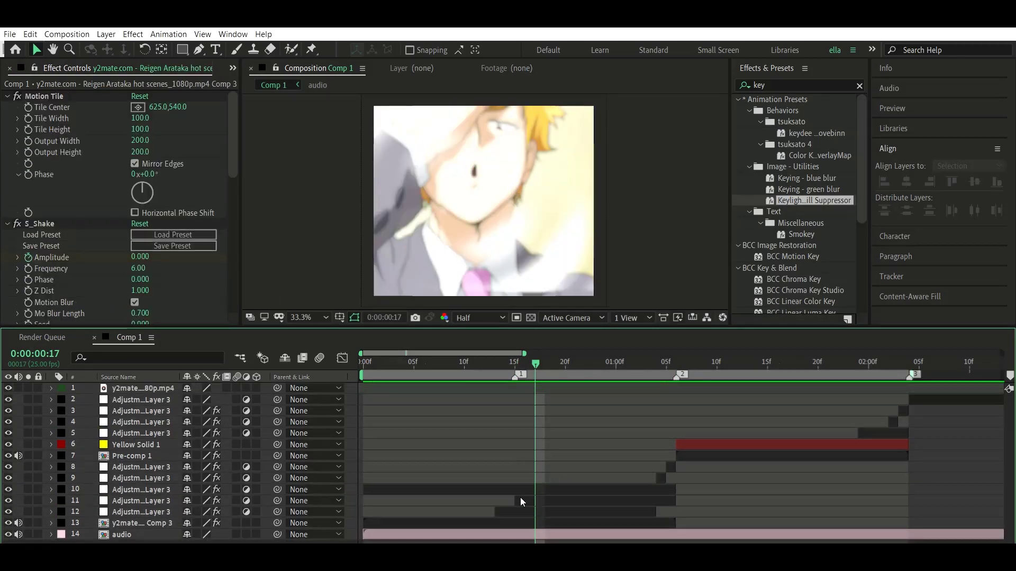
double_click(520, 500)
Paste the money overlay at marker 1 and draw a Pen mask around the character
click(671, 363)
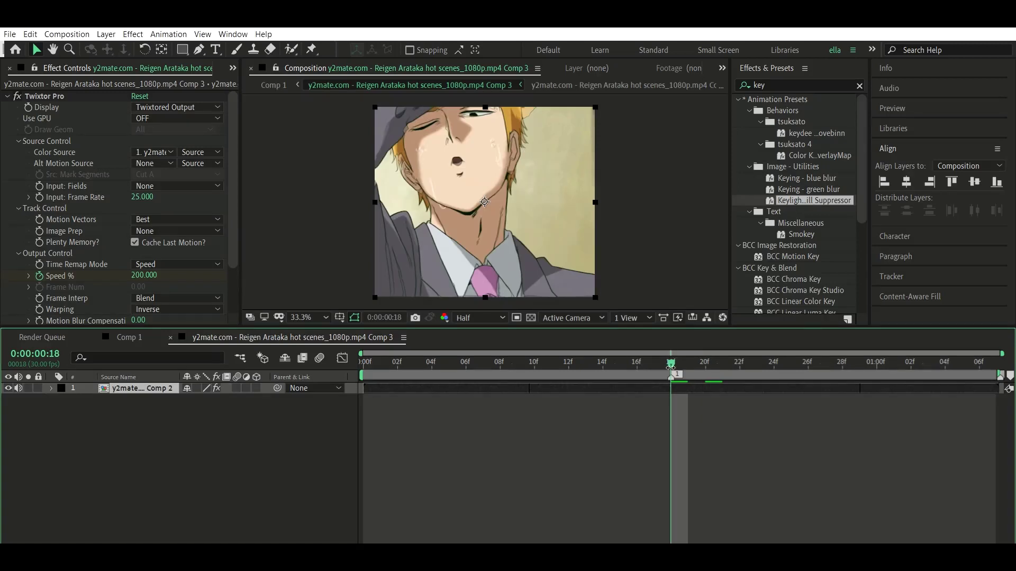
key(ctrl+v)
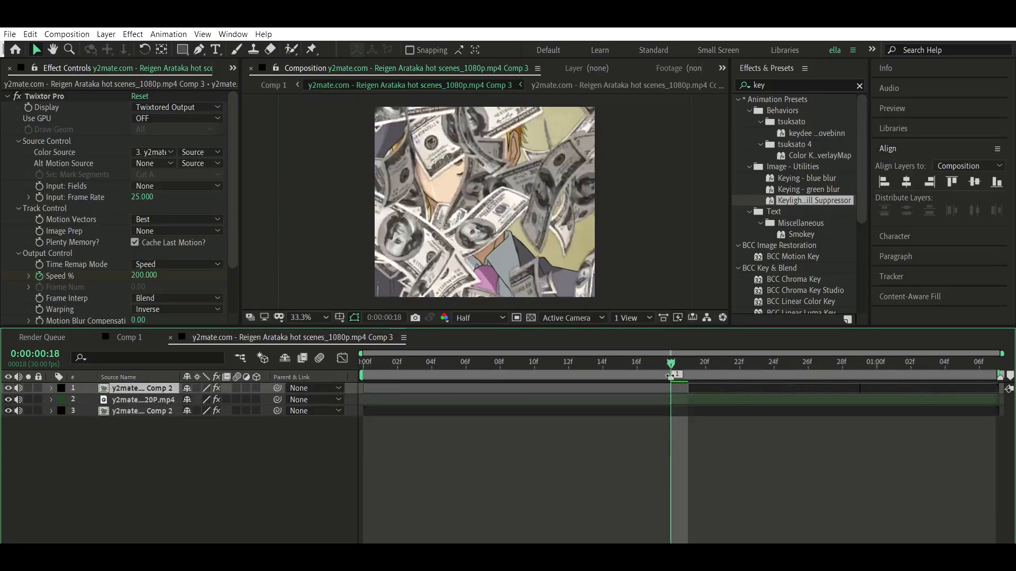
key(g)
click(371, 294)
click(599, 300)
click(538, 98)
click(487, 101)
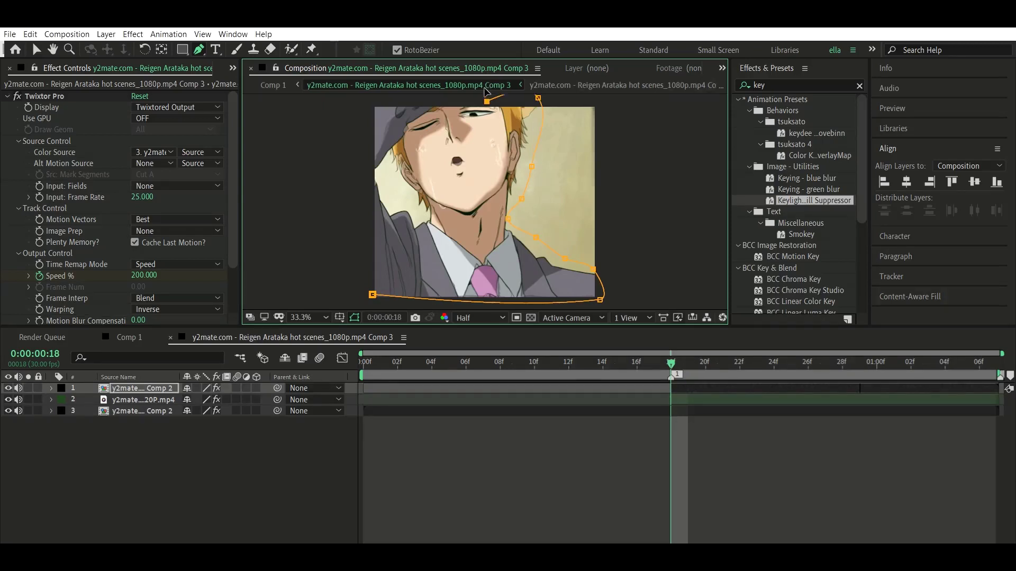
key(space)
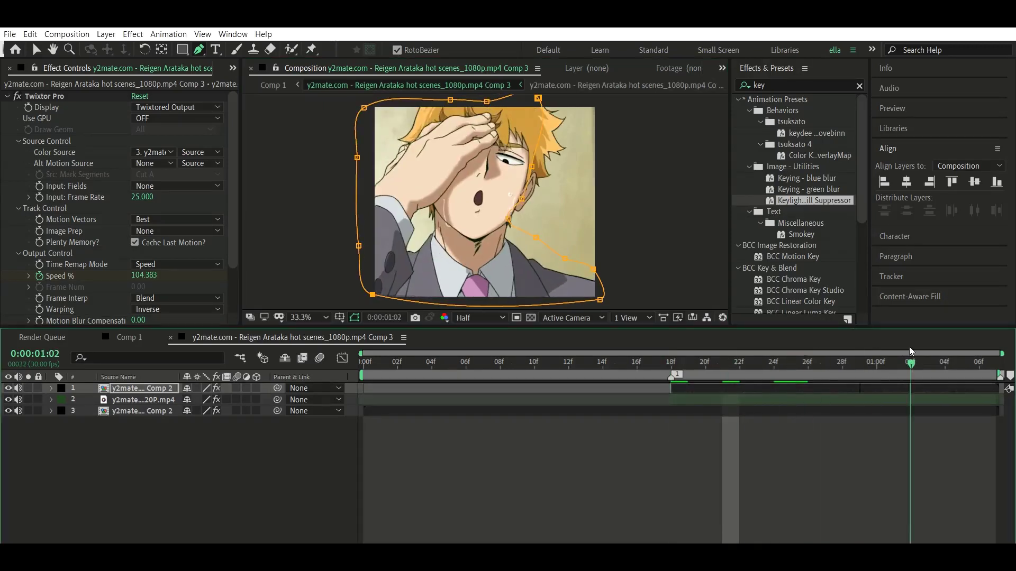
key(m)
Put the money layer on top, un-invert Comp 2's mask, and start the overlay at frame 18
mouse_move(143, 422)
mouse_down()
mouse_move(149, 388)
mouse_move(135, 376)
mouse_up()
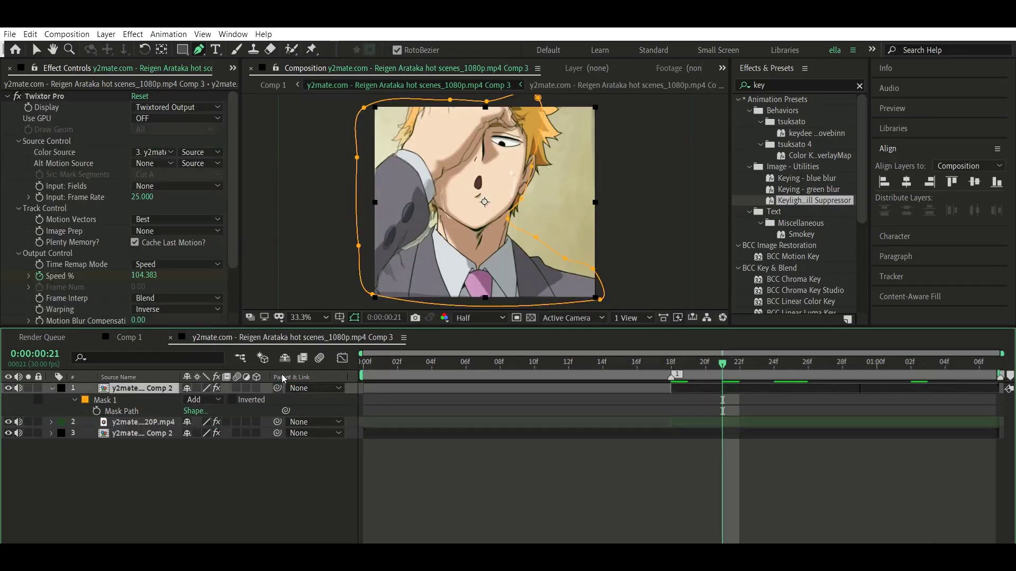
click(232, 399)
double_click(143, 422)
click(305, 68)
click(637, 362)
drag(646, 362, 670, 362)
key(bracketleft)
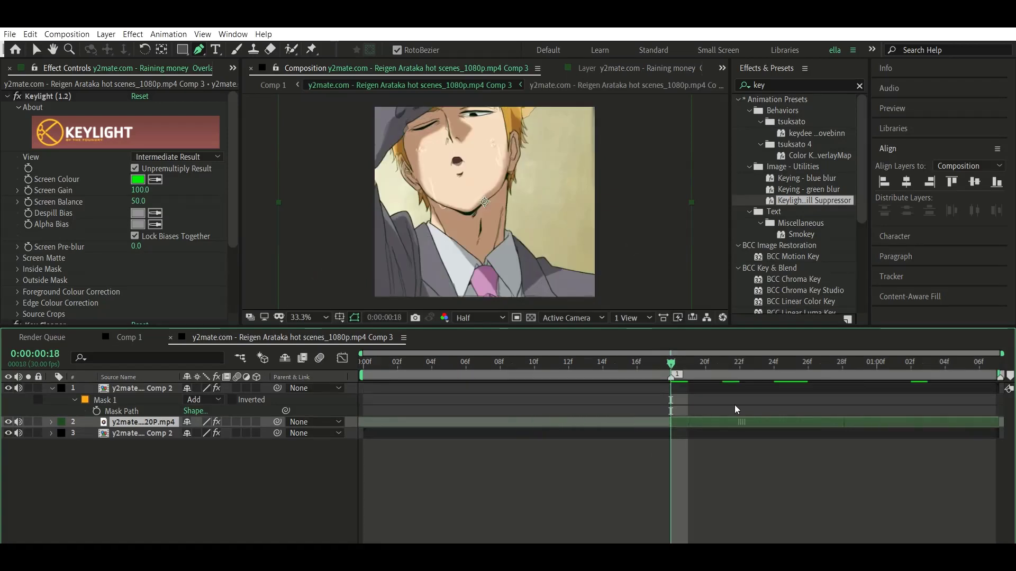
key(ctrl+Up)
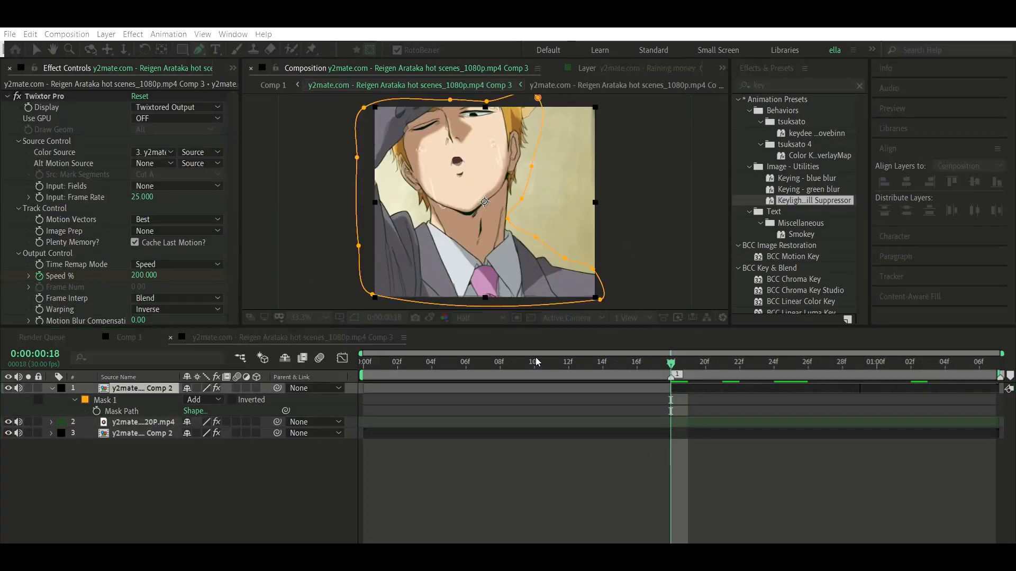
Precompose the masked character into Comp 6, undo a trial face mask, and start a new mask in Comp 6
key(ctrl+shift+c)
key(Return)
key(q)
drag(392, 131, 514, 205)
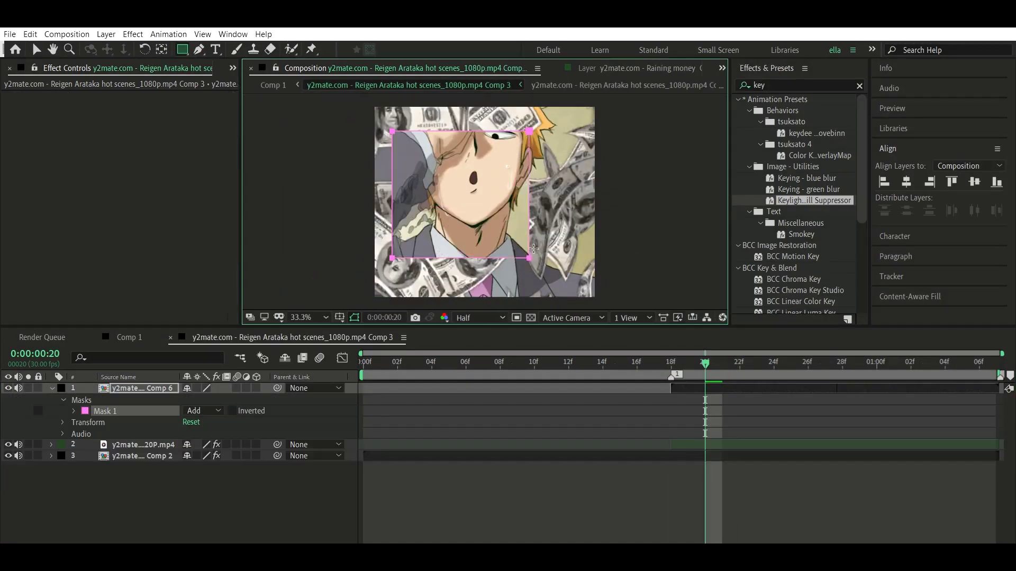
click(688, 502)
mouse_move(771, 362)
mouse_down()
mouse_move(829, 358)
mouse_move(705, 362)
mouse_up()
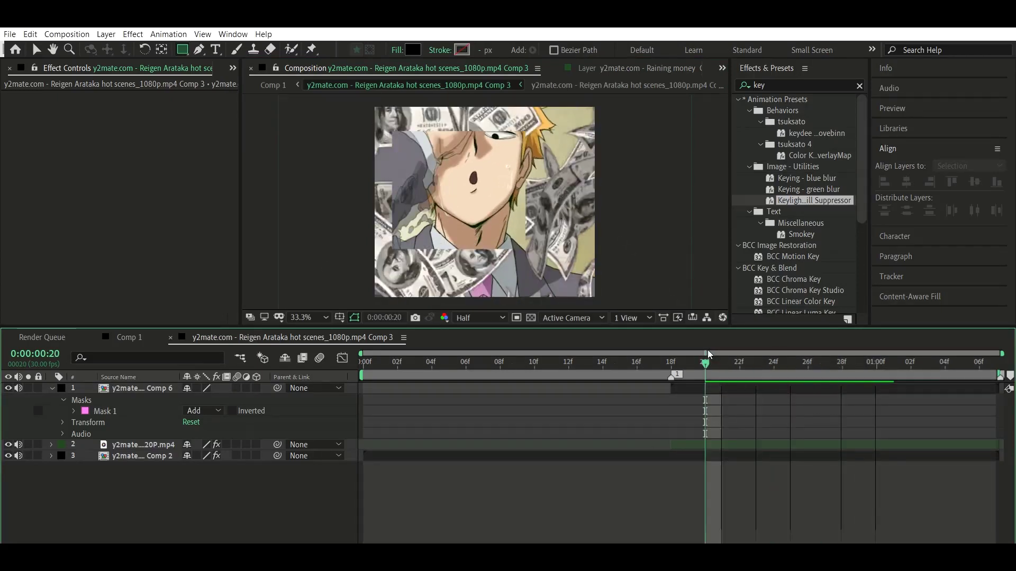
key(ctrl+z)
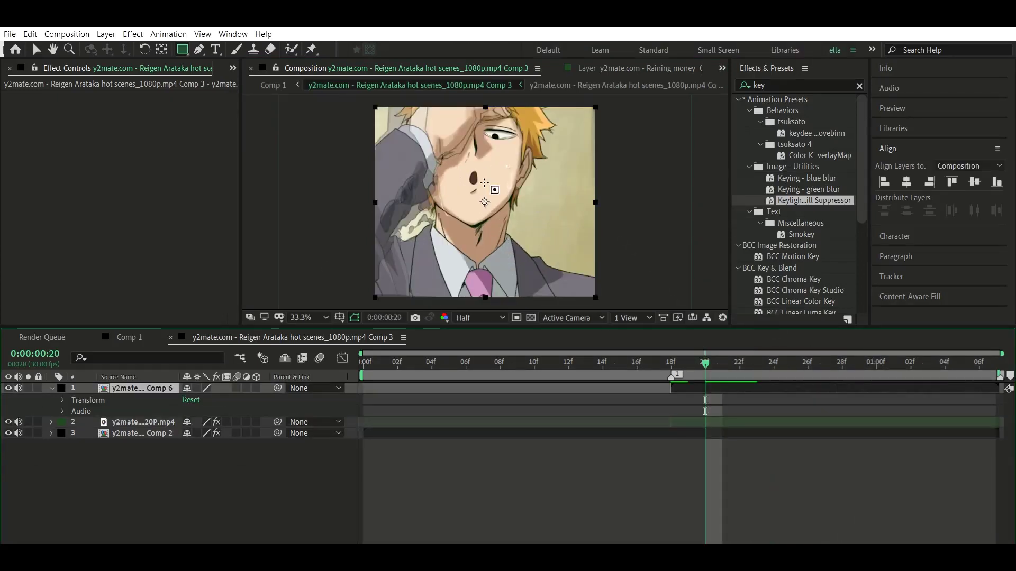
double_click(403, 394)
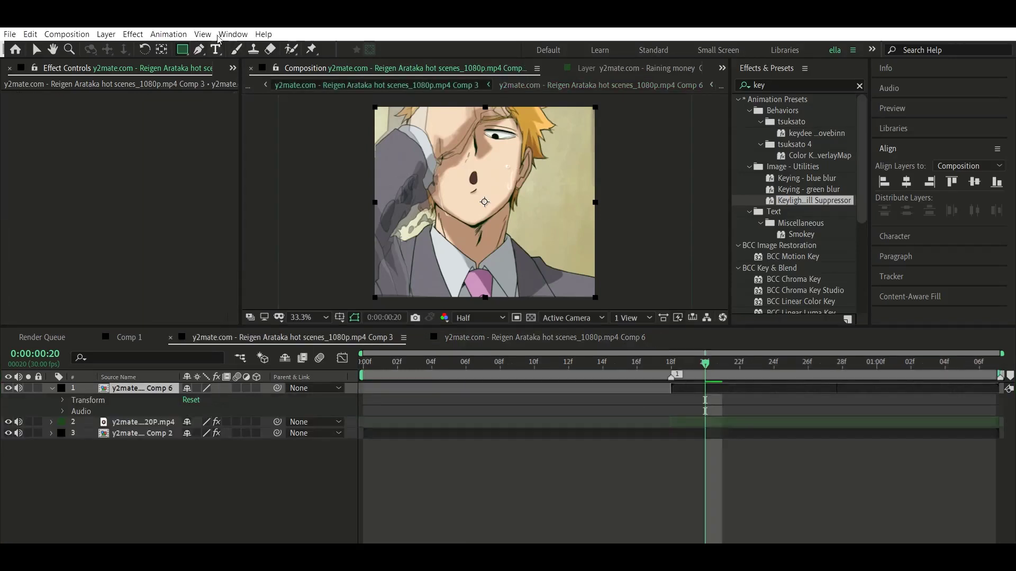
click(351, 294)
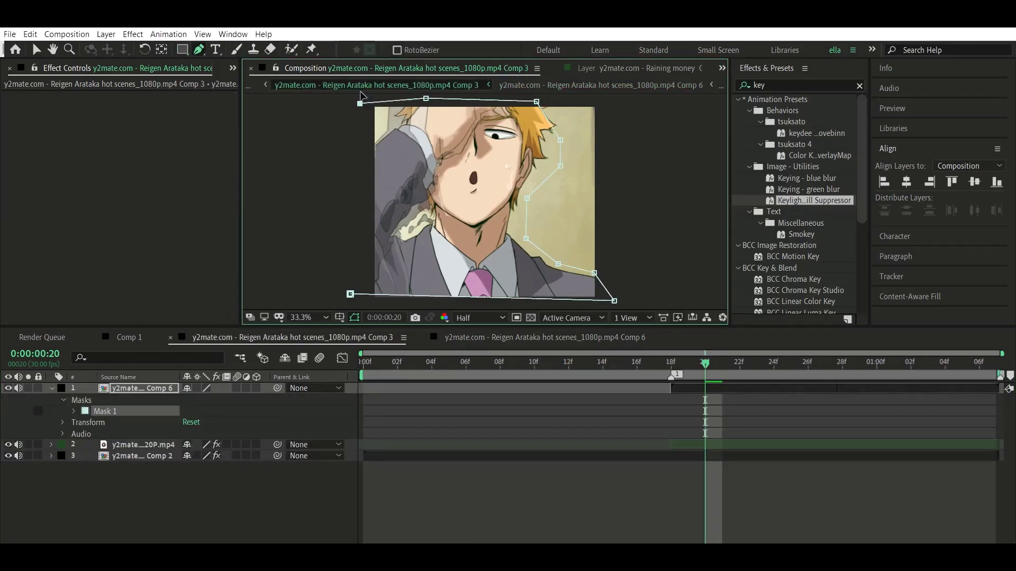
Close the Mask 1 shape on the Comp 6 layer and reveal its Mask Path
click(360, 104)
click(703, 445)
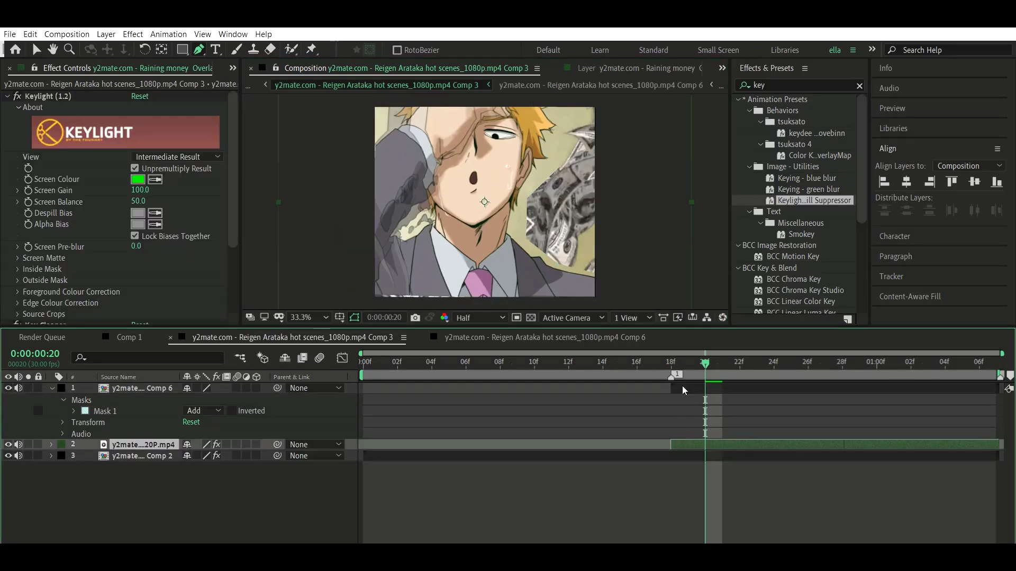
click(683, 390)
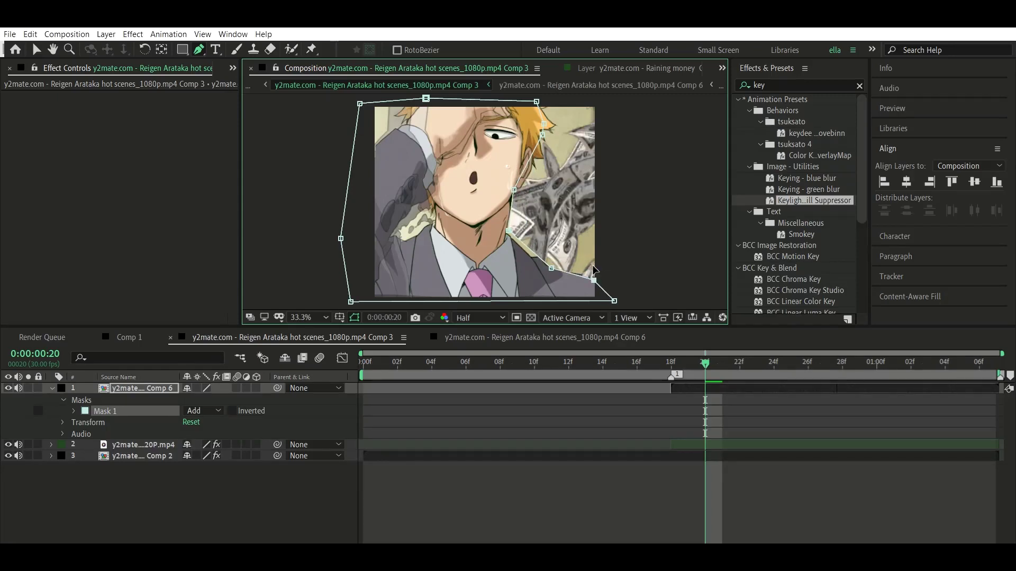
key(space)
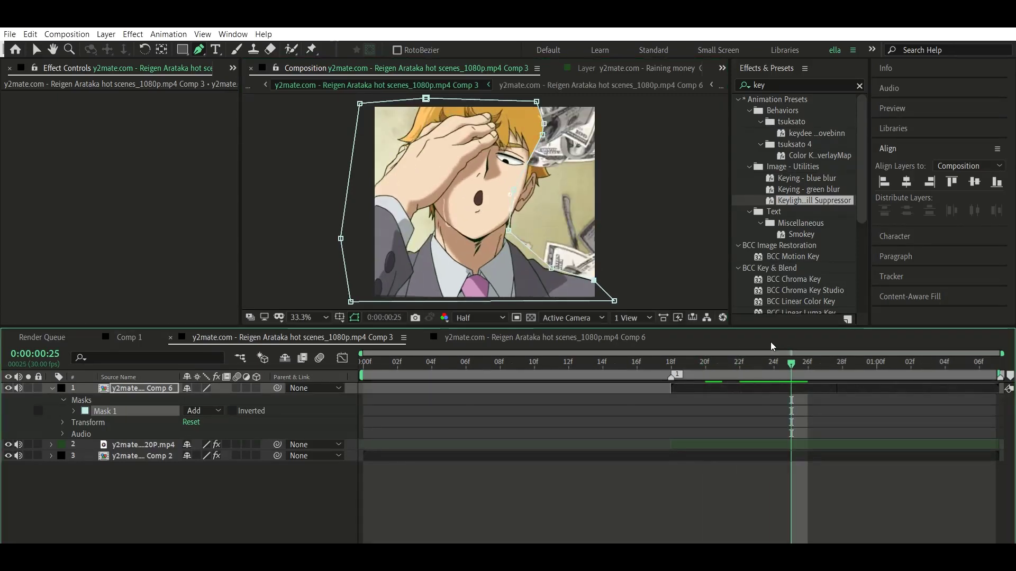
key(m)
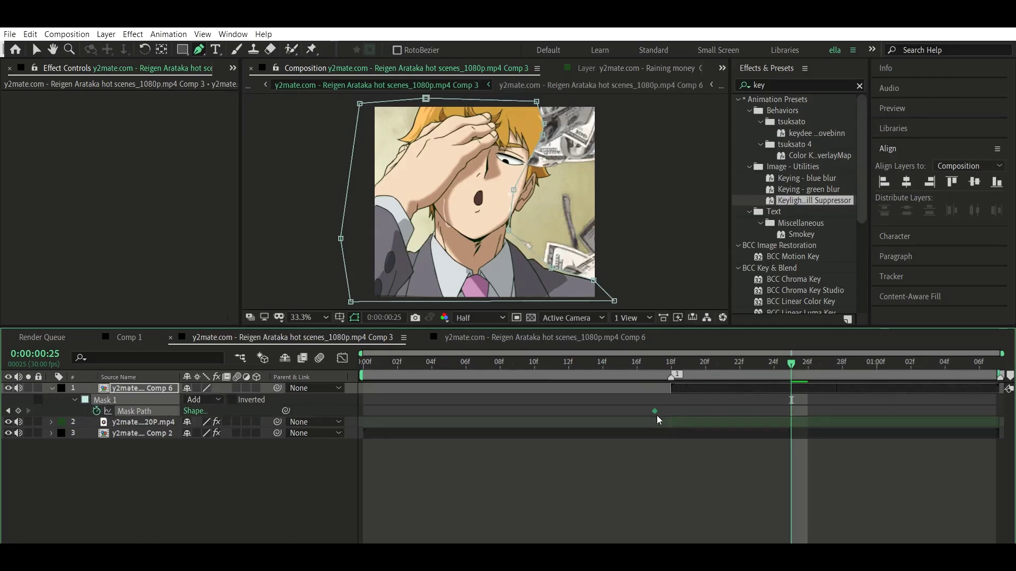
Keyframe the Mask Path by reshaping the mask to follow the face, including at 1:00
drag(508, 230, 509, 238)
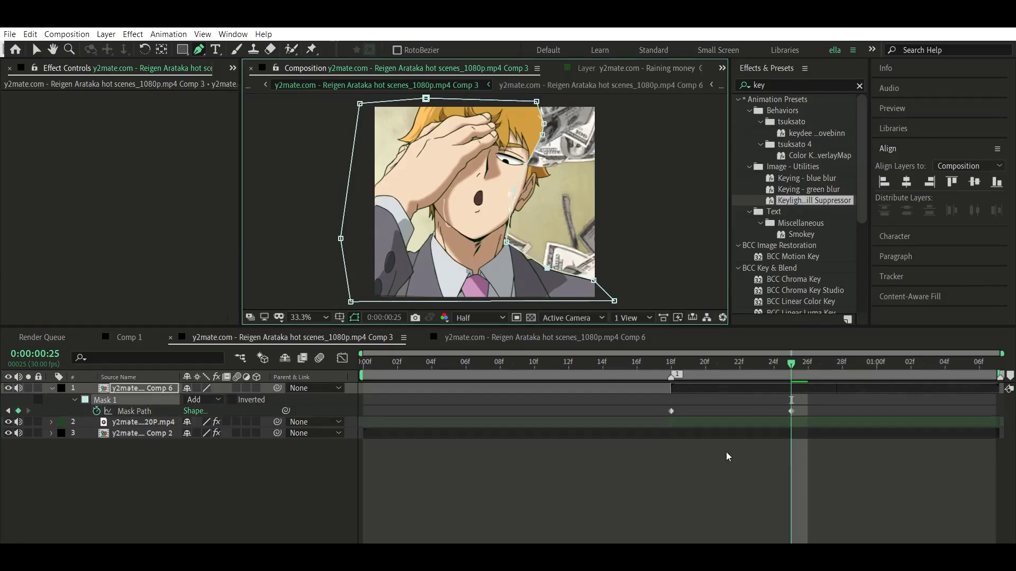
click(876, 362)
drag(506, 242, 517, 237)
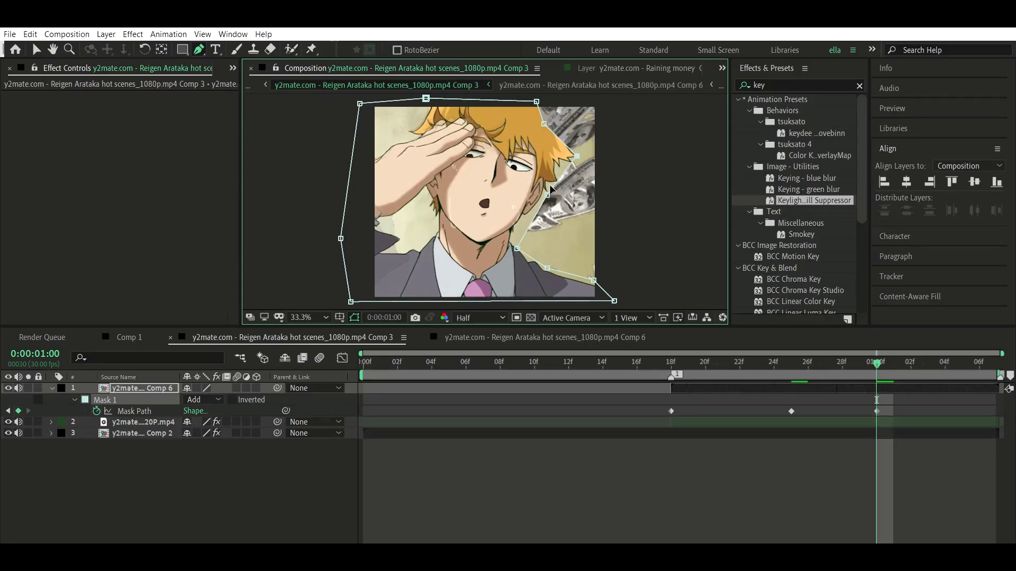
click(646, 516)
key(v)
key(space)
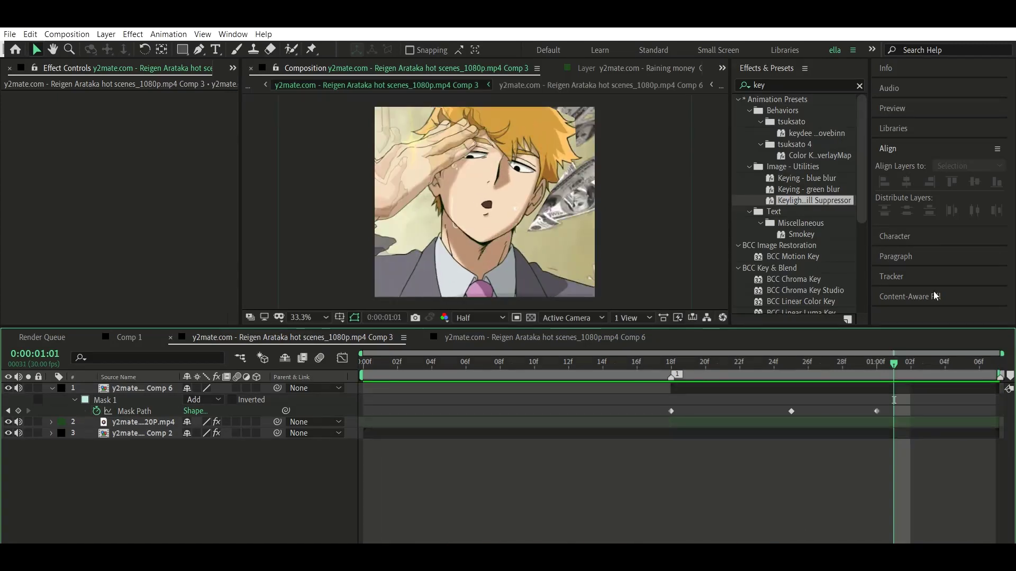
Add a Mask Path keyframe at 0:00:01:04 and preview the mask animation
click(944, 363)
click(476, 212)
drag(591, 144, 599, 142)
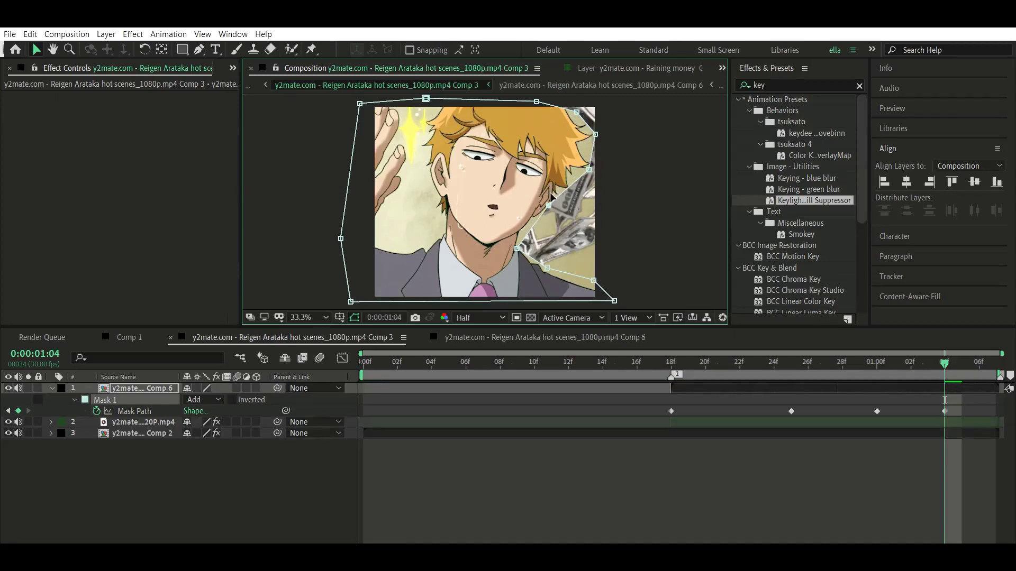
key(space)
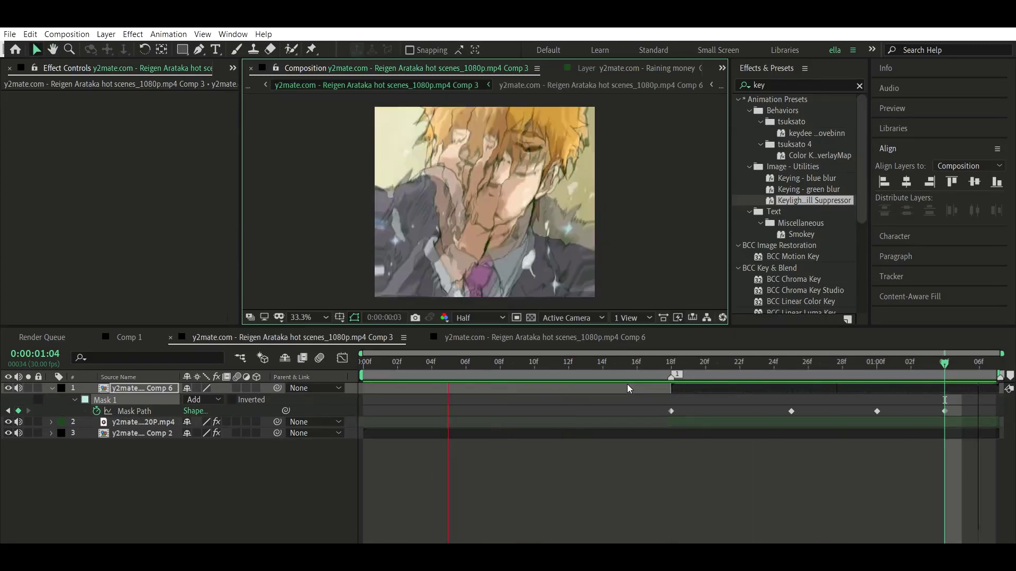
key(space)
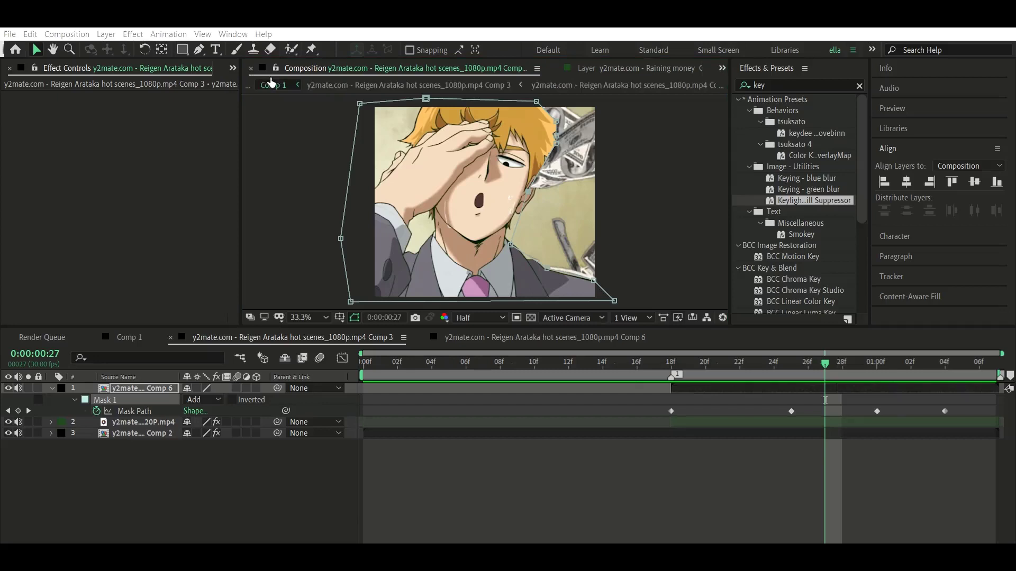
Return to Comp 1, preview from the start, and select the top anime clip layer
click(272, 83)
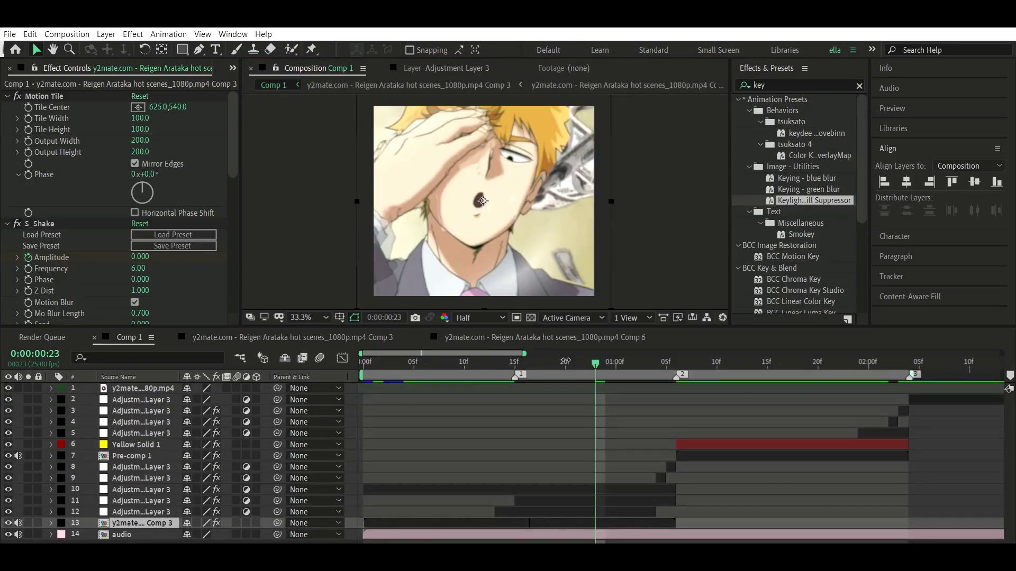
key(Home)
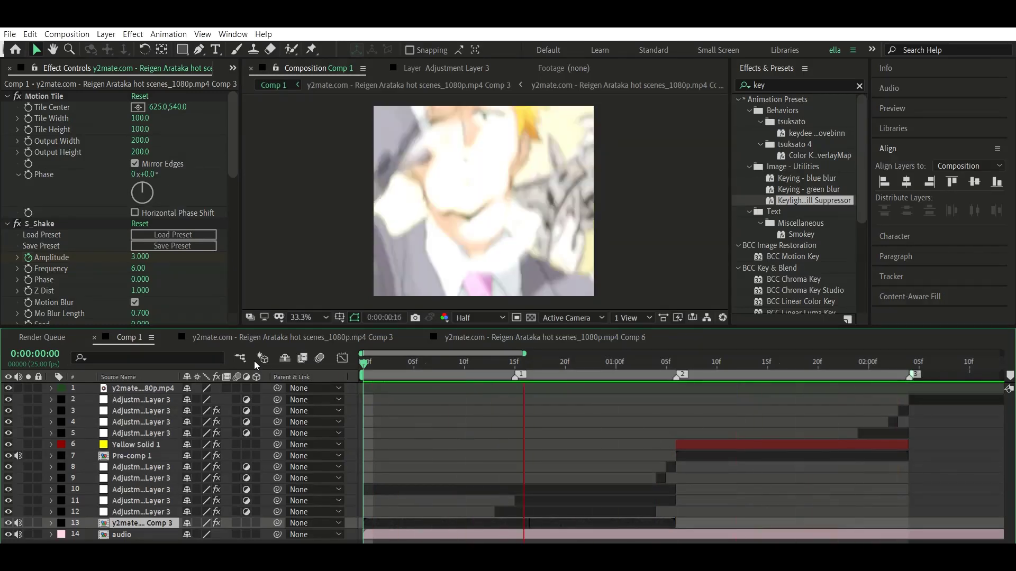
click(820, 388)
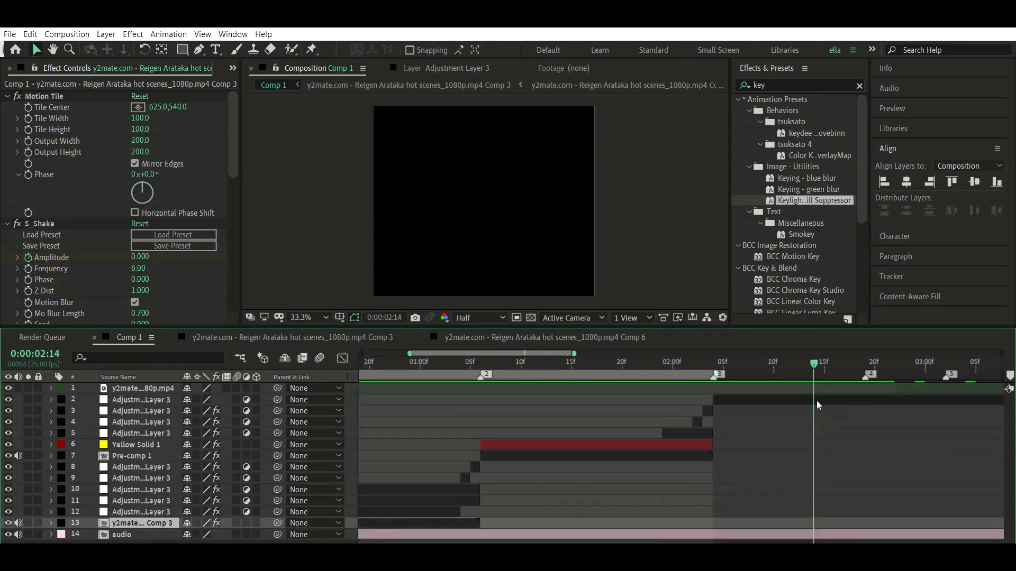
alt+scroll(525, 486, down, 2)
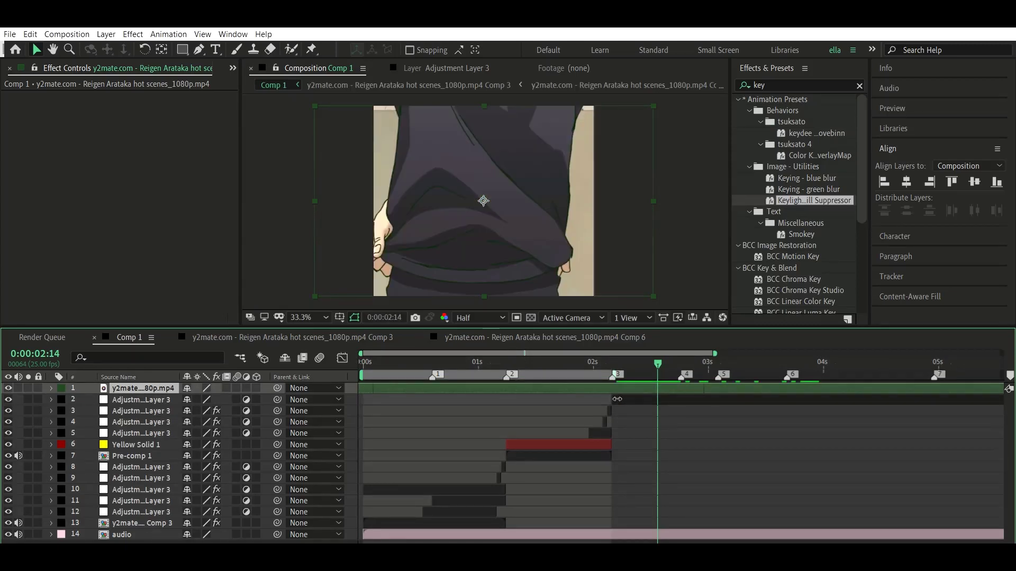
Duplicate the clip layer and slide the upper copy earlier in time
key(ctrl+d)
key(Delete)
mouse_move(634, 392)
mouse_down()
mouse_move(633, 373)
mouse_move(625, 373)
mouse_up()
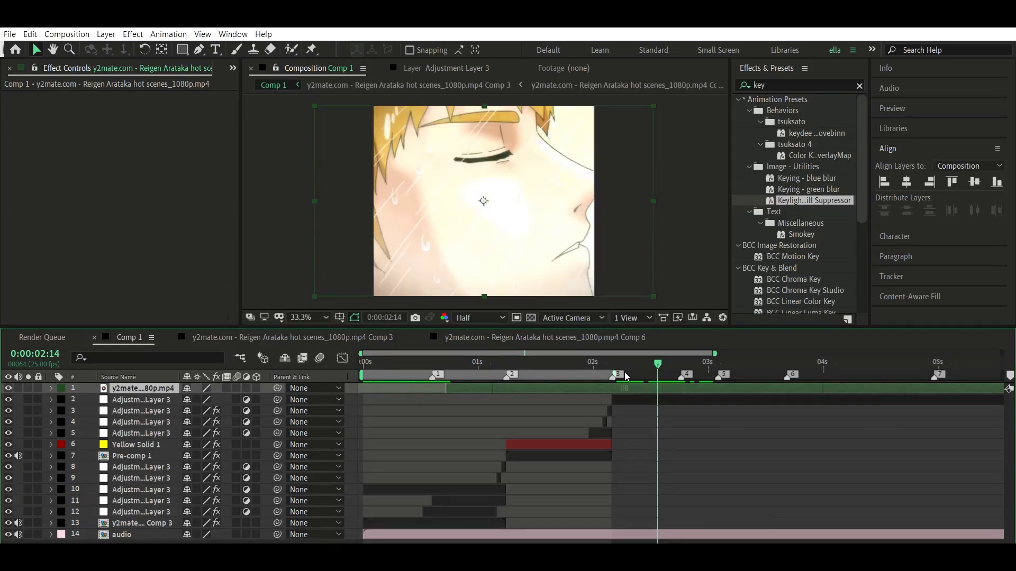
key(ctrl+d)
drag(626, 376, 579, 382)
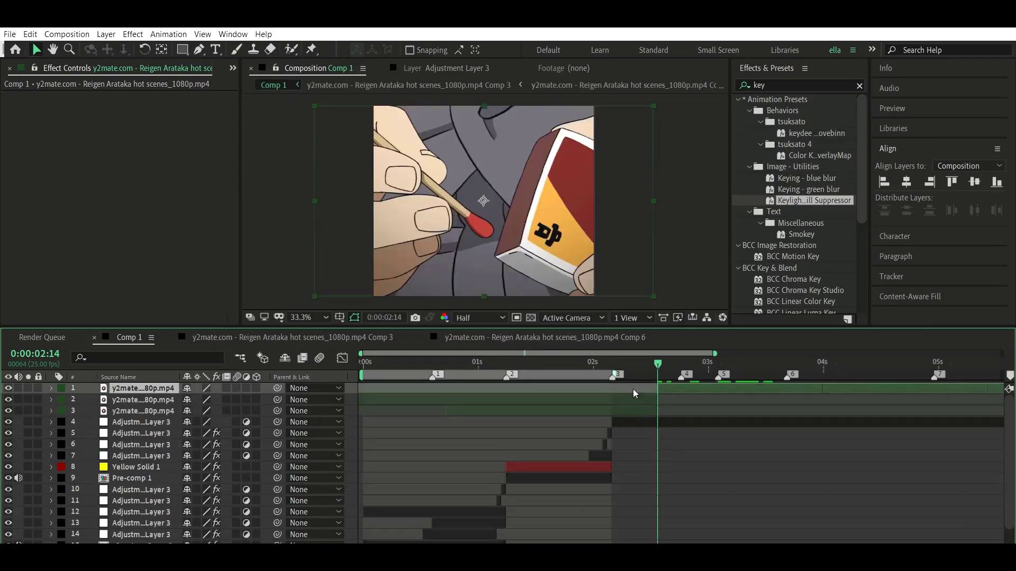
click(703, 396)
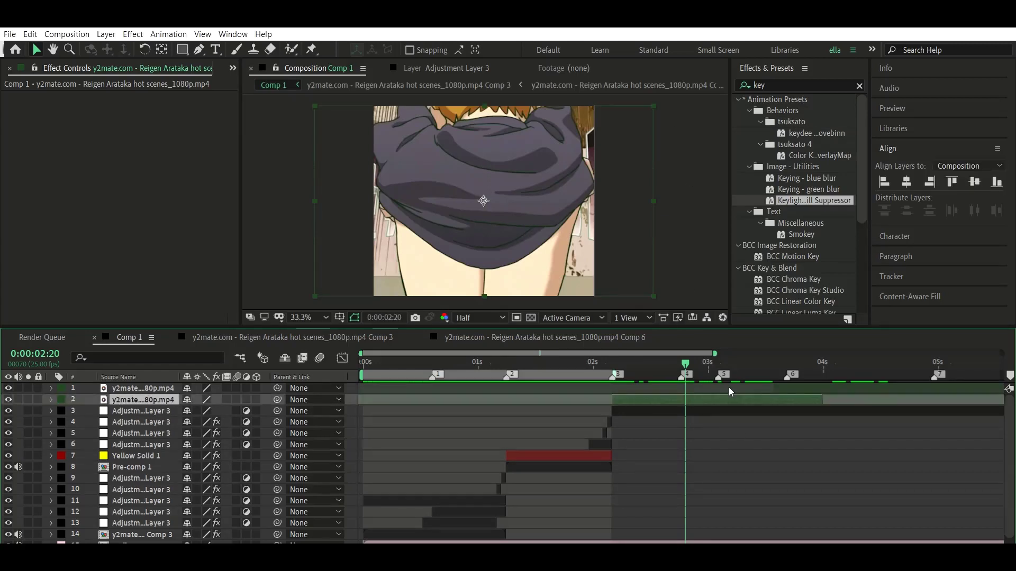
Precompose the second clip copy into Comp 7 with Time Remap and extend its last keyframe
click(550, 357)
key(Return)
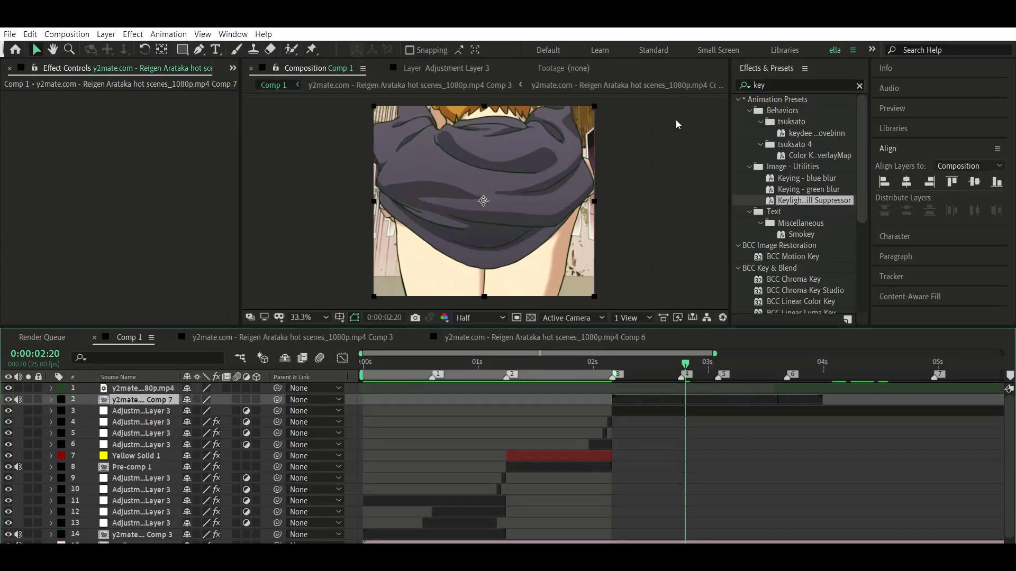
key(ctrl+alt+t)
drag(699, 408, 717, 407)
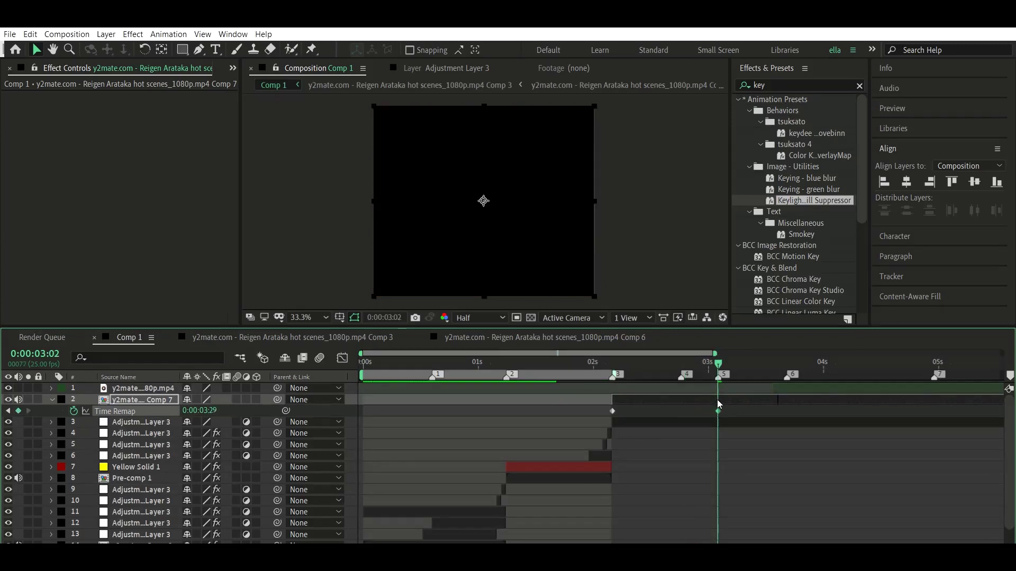
click(717, 392)
drag(718, 363, 613, 363)
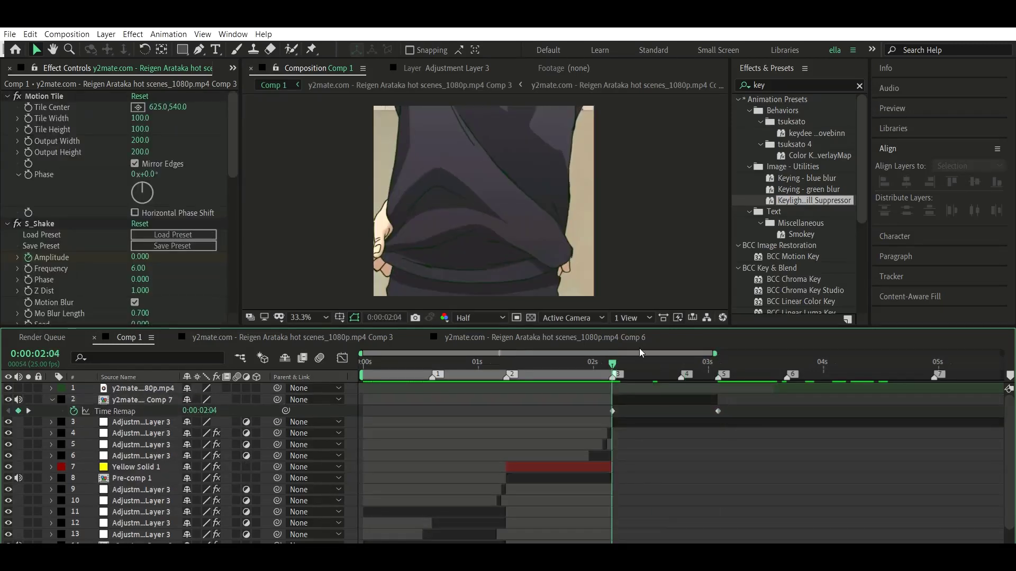
Preview Comp 7's contents, then apply Twixtor Pro to the Comp 7 layer at 0:00:02:04
double_click(554, 399)
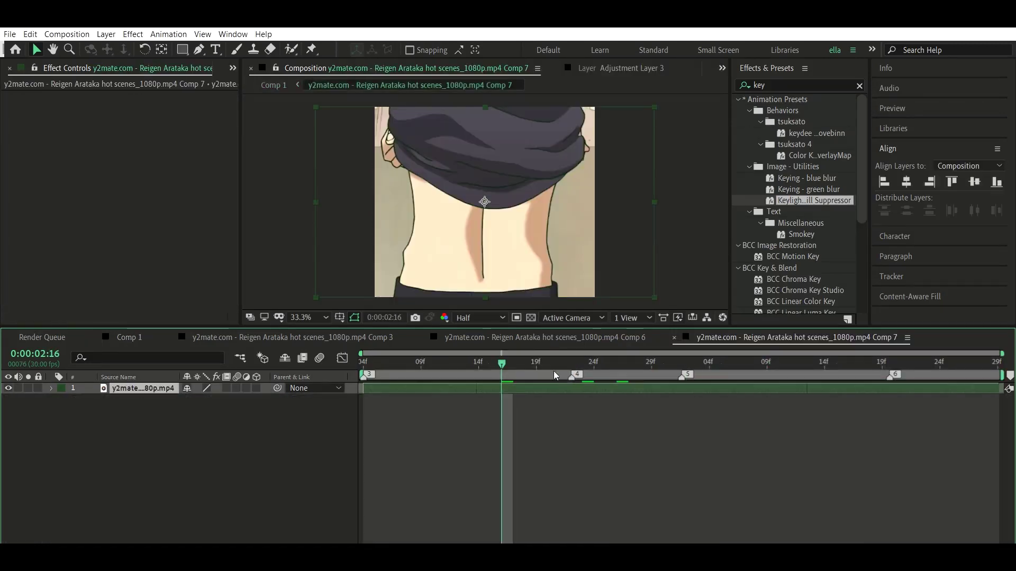
key(space)
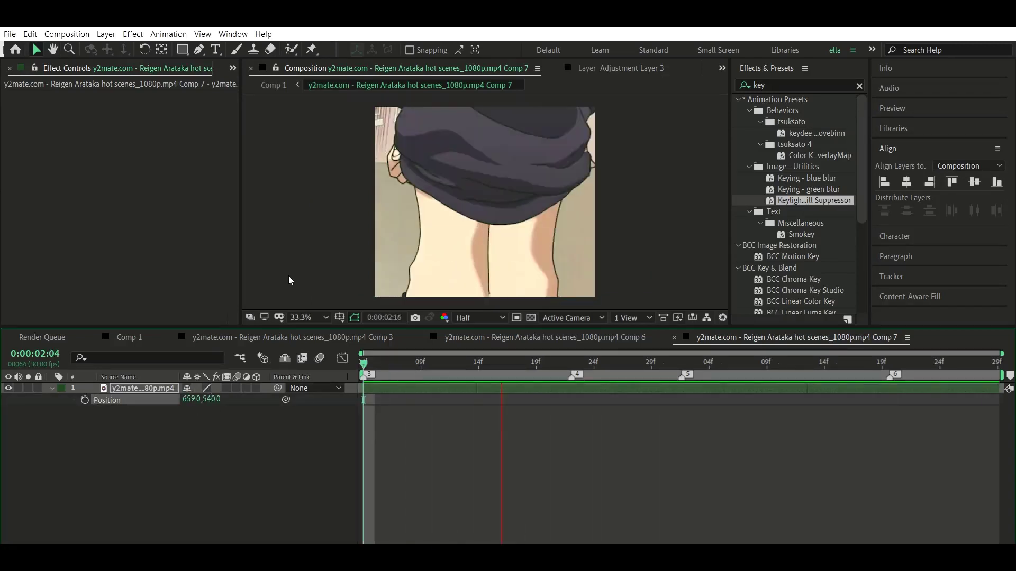
click(129, 337)
click(613, 363)
double_click(758, 85)
text(twix)
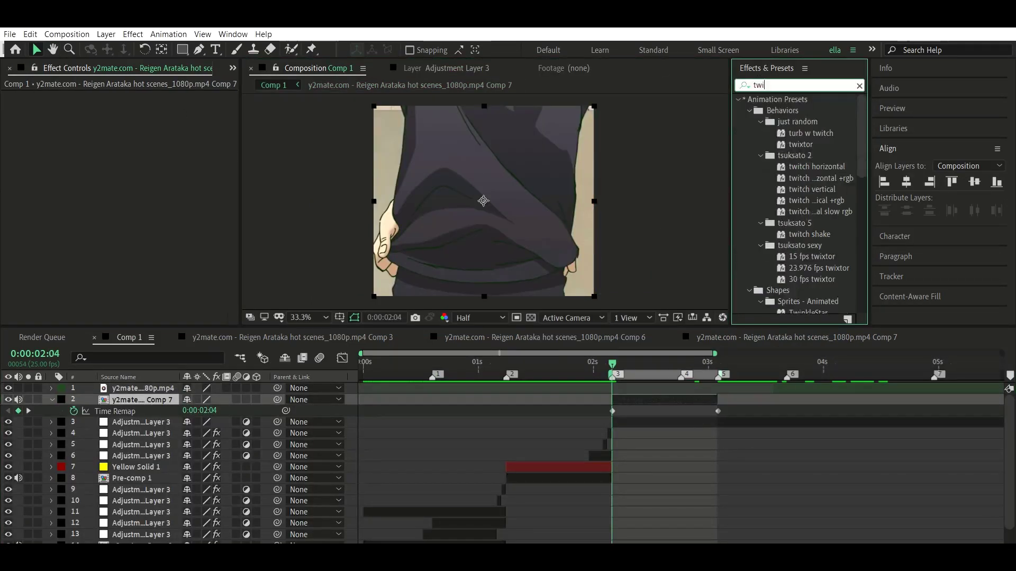
drag(659, 303, 483, 200)
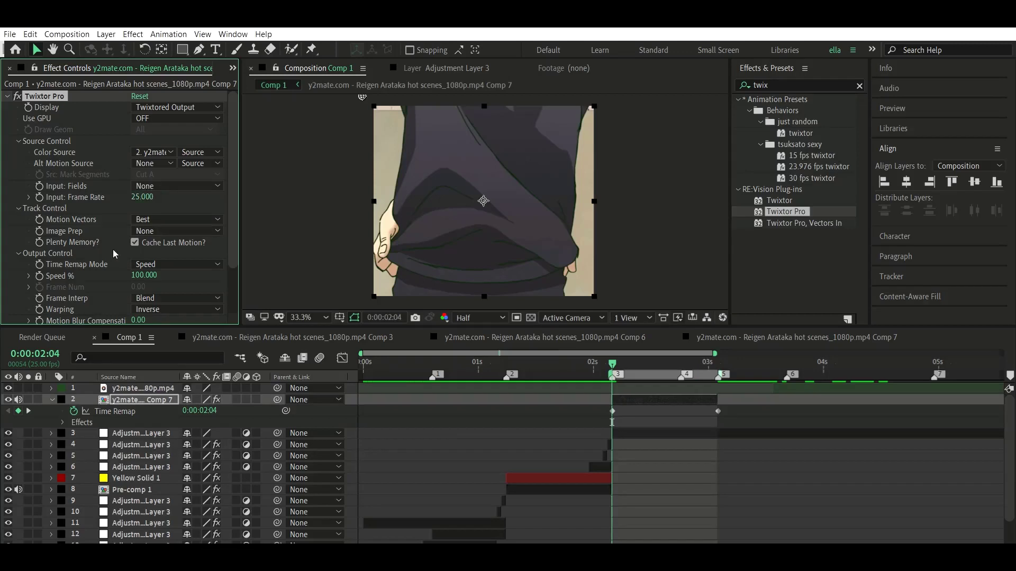
Keyframe Twixtor Speed % down to 10 at 0:00:02:14 and reveal the keyframes
click(657, 363)
click(140, 275)
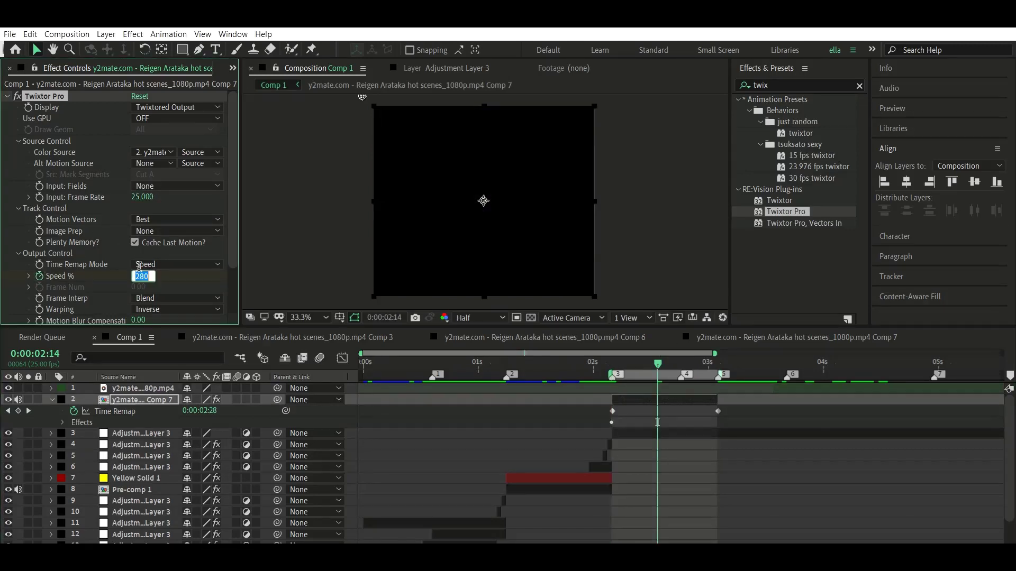
text(10)
key(Return)
click(682, 353)
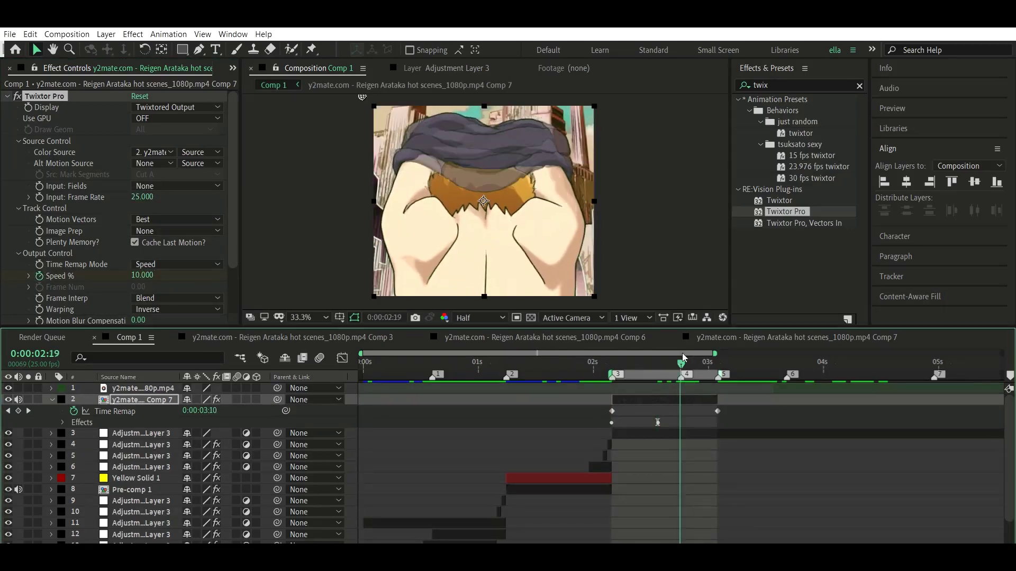
key(u)
drag(659, 434, 681, 433)
key(space)
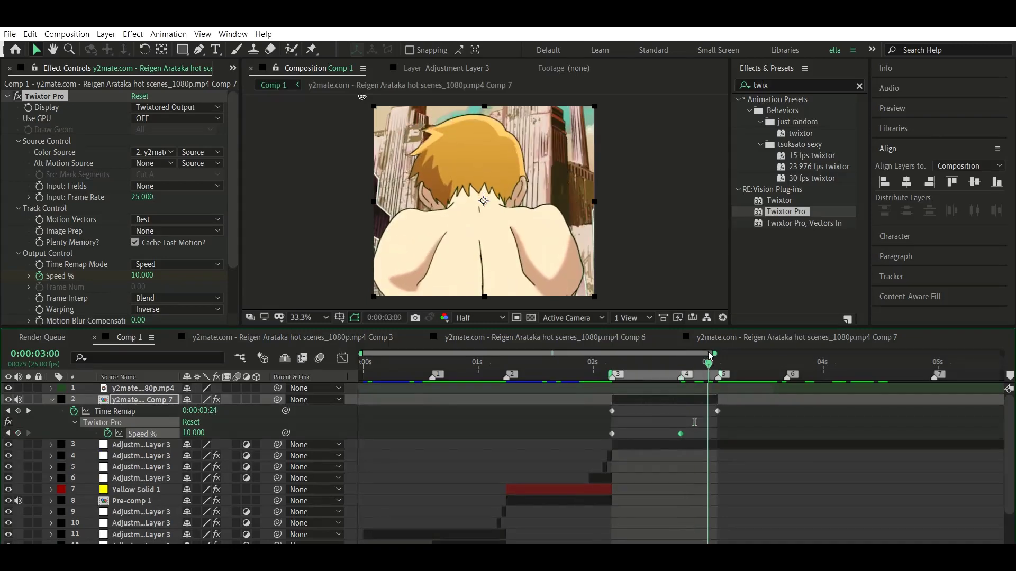
Ease out of the top Speed % keyframe and into the bottom one in the Graph Editor
click(342, 358)
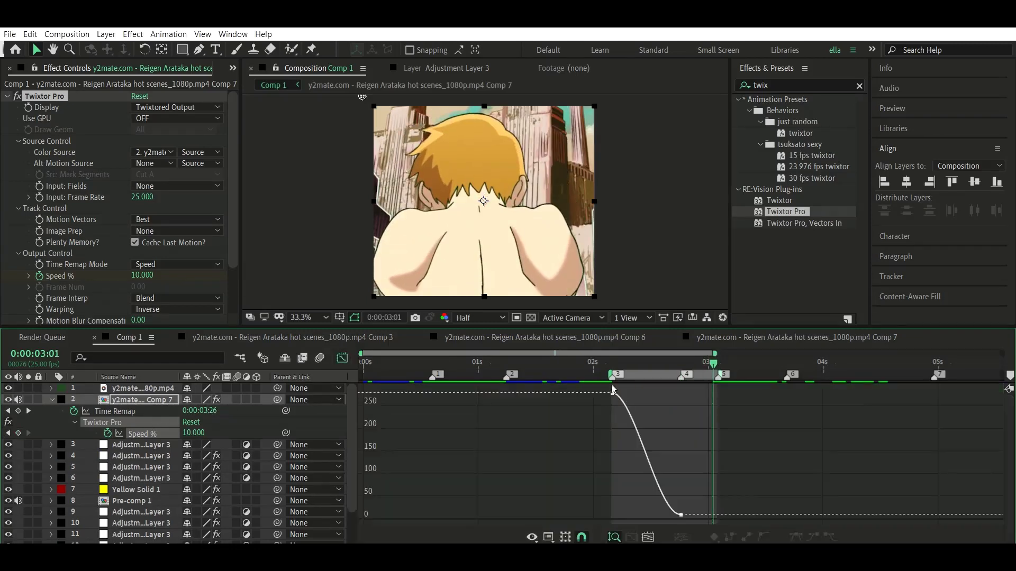
drag(635, 393, 672, 392)
drag(657, 514, 612, 513)
click(616, 362)
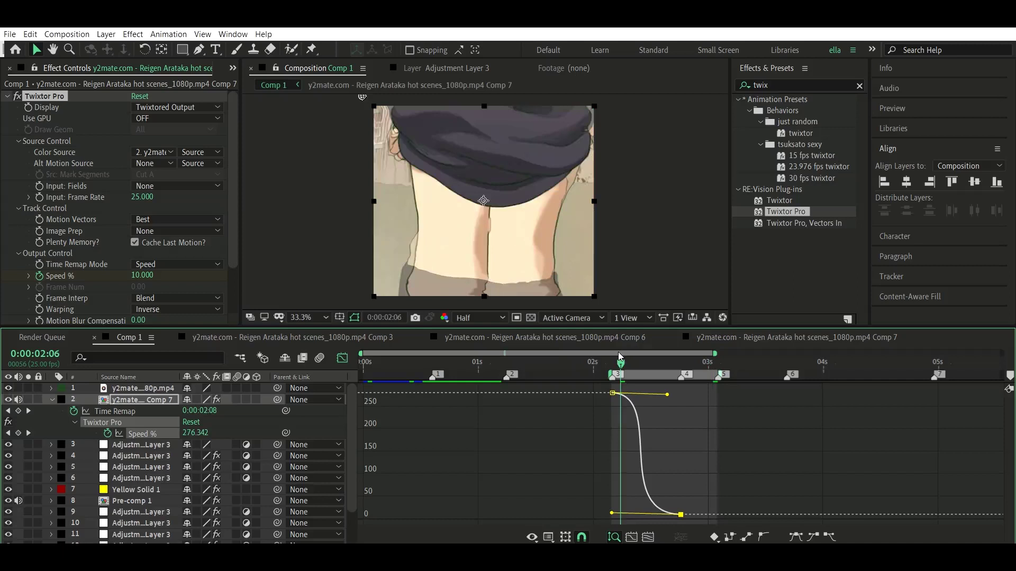
drag(617, 357, 672, 359)
drag(662, 396, 652, 410)
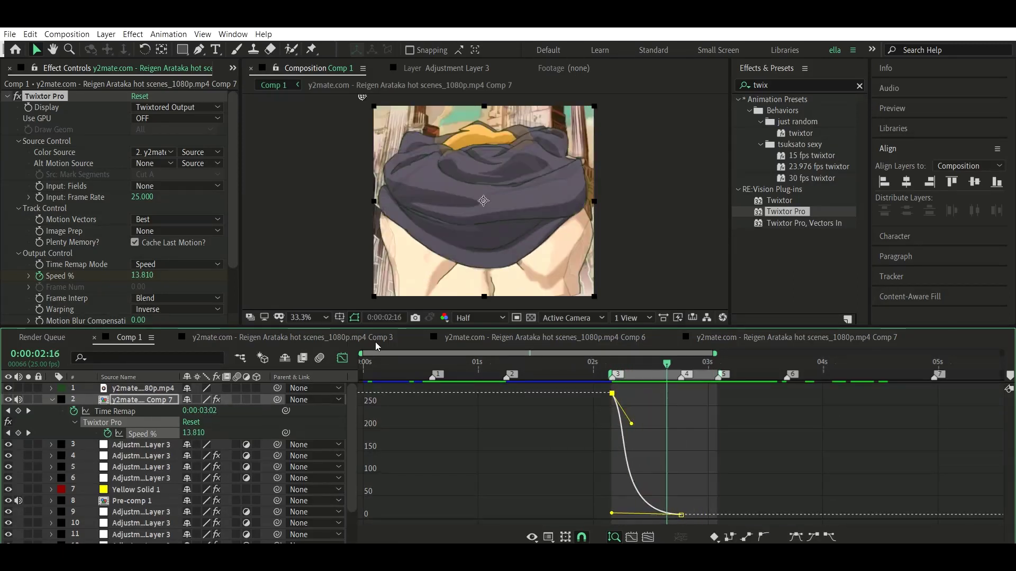
key(shift+F3)
Add a Speed % keyframe of 240 at 0:00:02:24, tighten the timing, and return to 10
click(704, 362)
click(193, 432)
text(240)
key(Return)
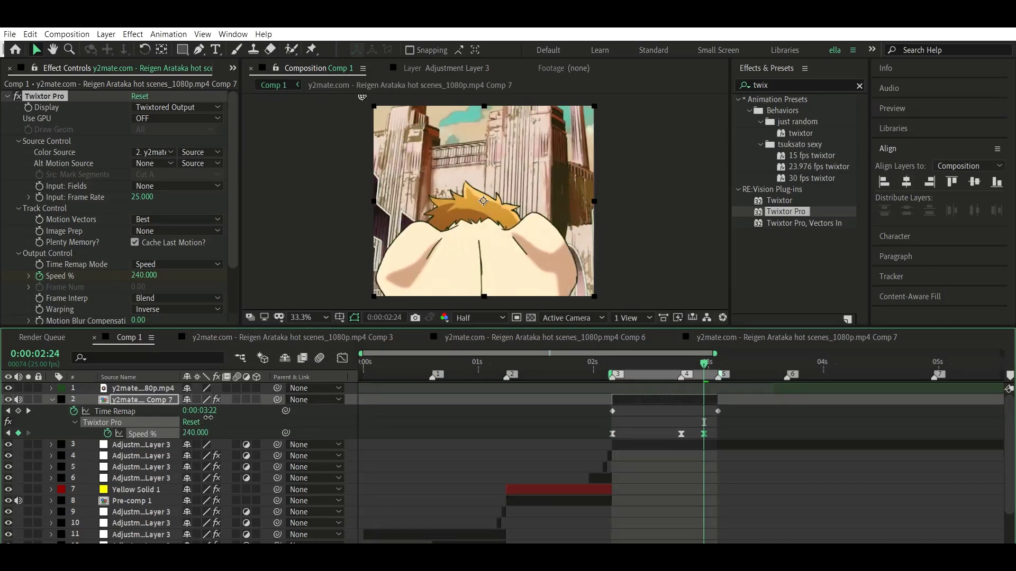
drag(703, 434, 681, 434)
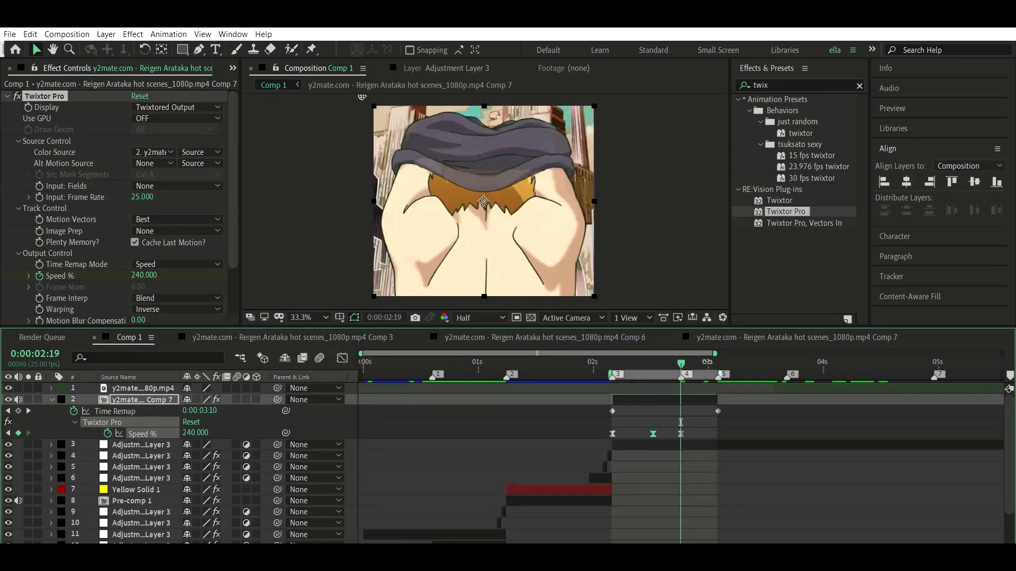
text(10)
text(37.270)
key(Return)
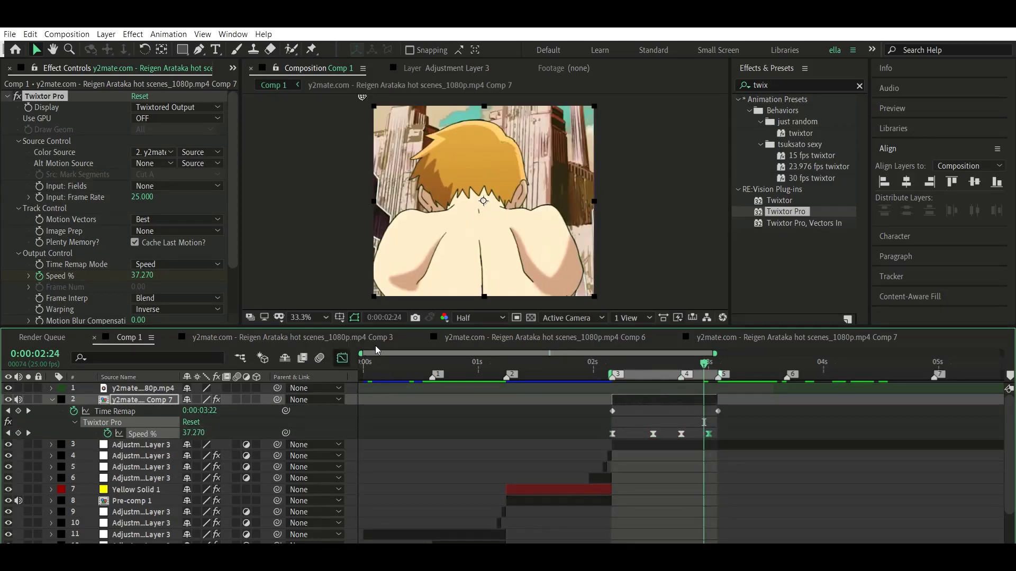
Lengthen the low keyframe's easing and steepen the speed rise toward the peak
key(shift+F3)
drag(847, 439, 855, 452)
drag(696, 514, 751, 513)
mouse_move(969, 364)
mouse_down()
mouse_move(887, 382)
mouse_move(899, 382)
mouse_up()
click(870, 454)
drag(855, 471, 895, 442)
key(Page_Down)
drag(968, 514, 835, 511)
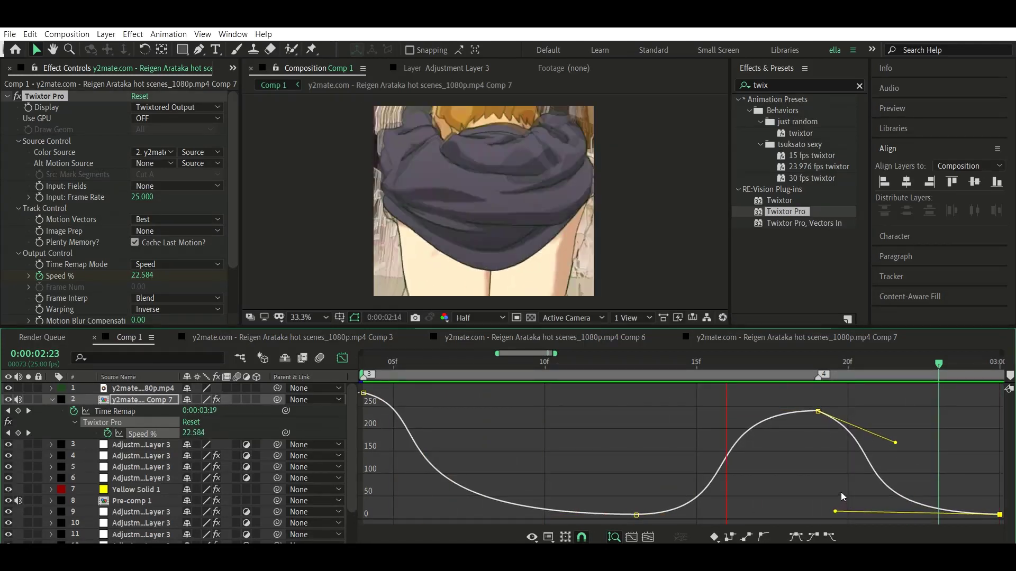
Make the speed drop sharply after the peak, preview the ramp, and precompose the clip into Comp 8
key(Page_Up)
key(Page_Up)
key(Page_Up)
click(817, 411)
drag(895, 443, 825, 500)
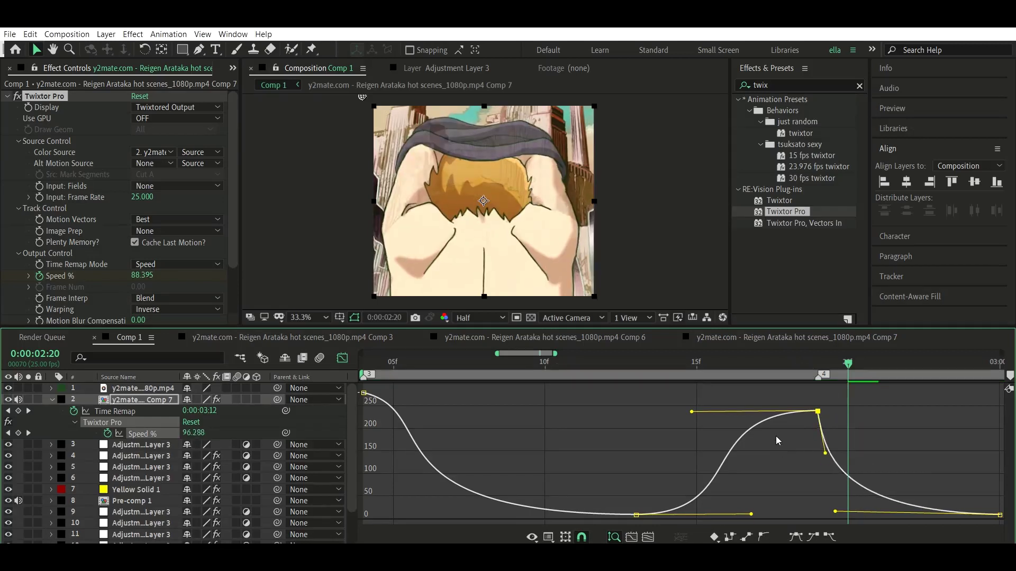
key(Page_Down)
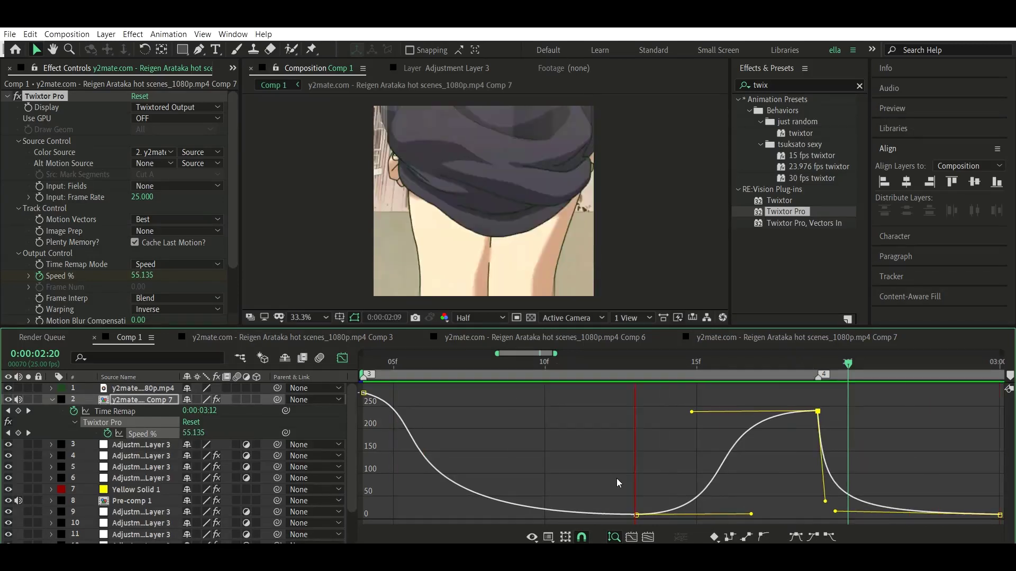
mouse_move(824, 500)
mouse_down()
mouse_move(860, 469)
mouse_move(869, 411)
mouse_up()
key(space)
key(space)
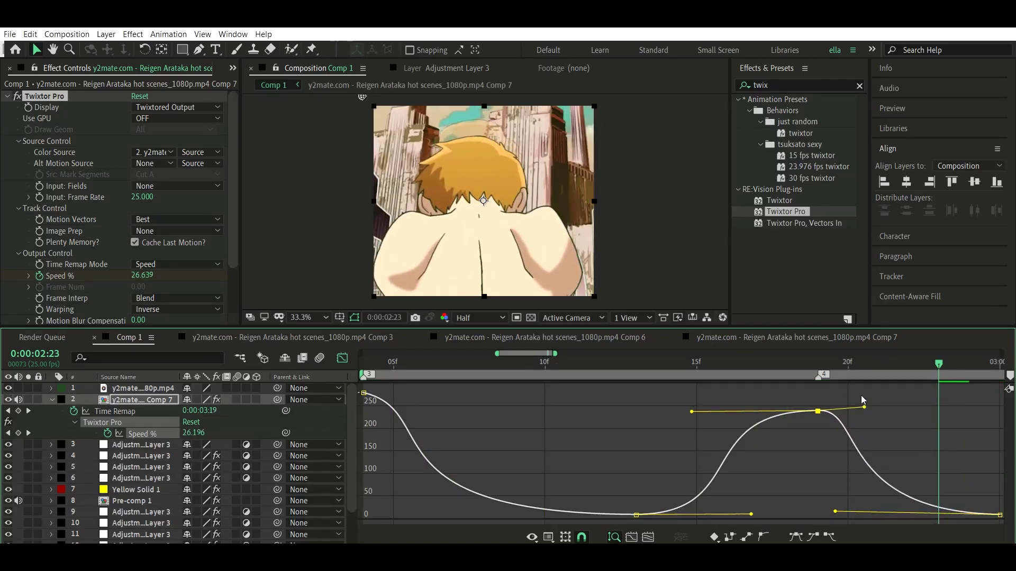
key(space)
key(space)
key(shift+F3)
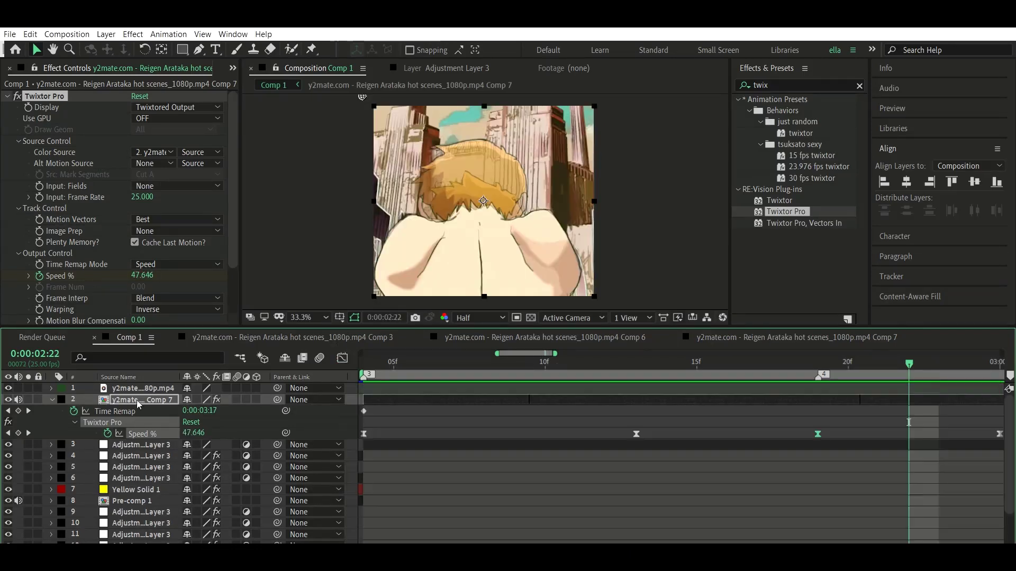
key(ctrl+shift+c)
key(Return)
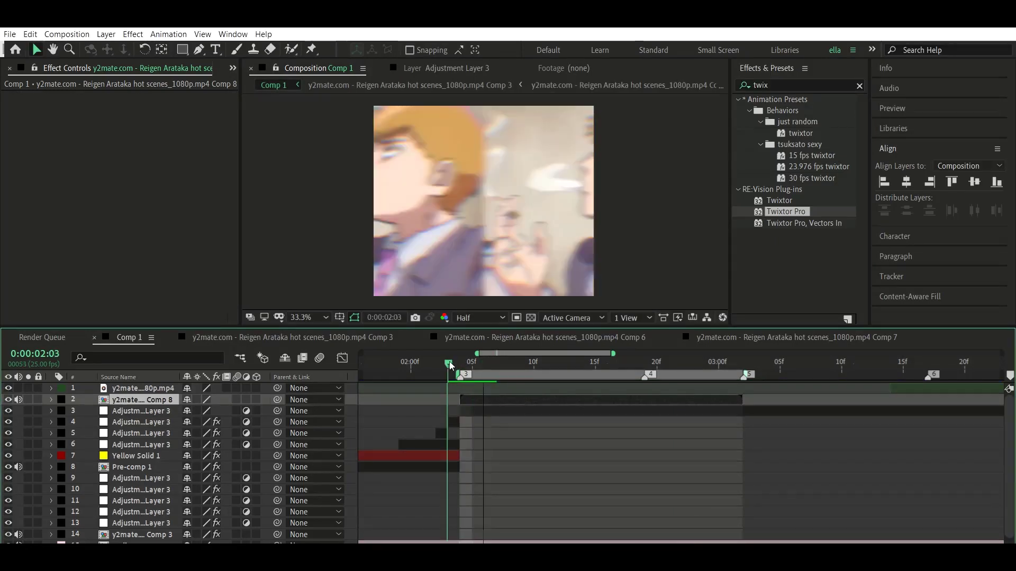
Apply the twitch horizontal and lens + bright presets to the Comp 8 clip
click(793, 85)
text(TWIT)
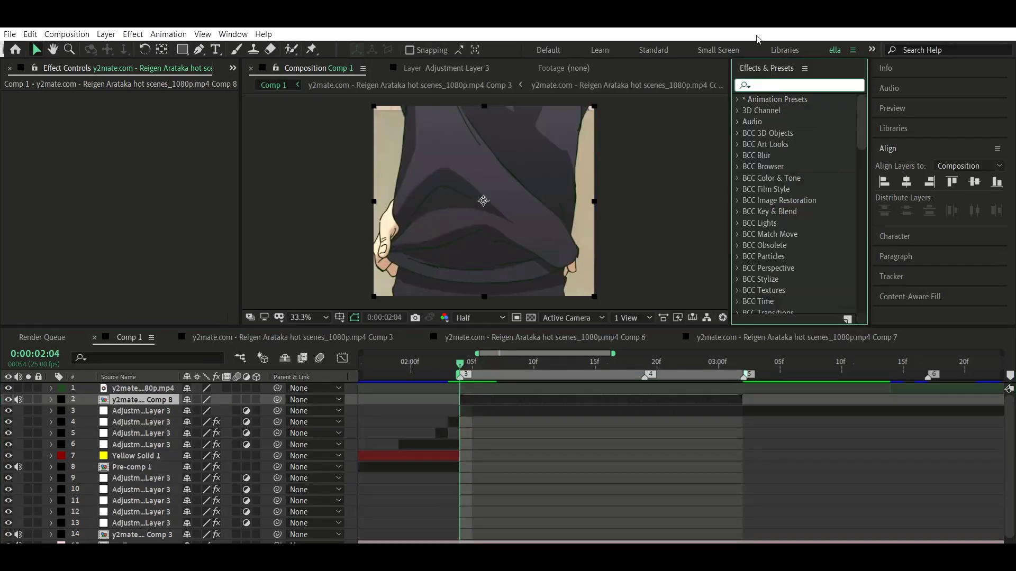
double_click(824, 154)
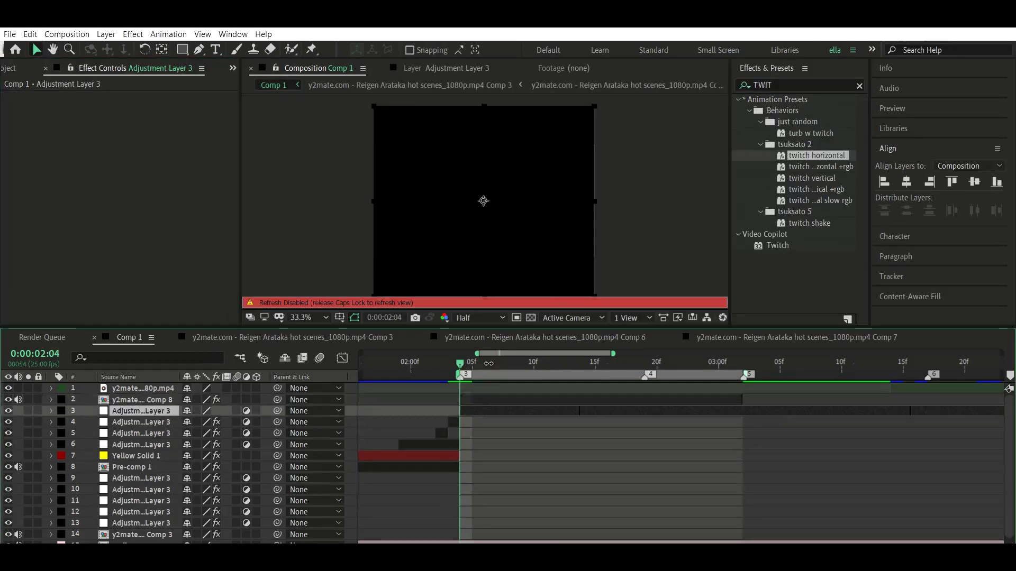
click(794, 86)
text(len)
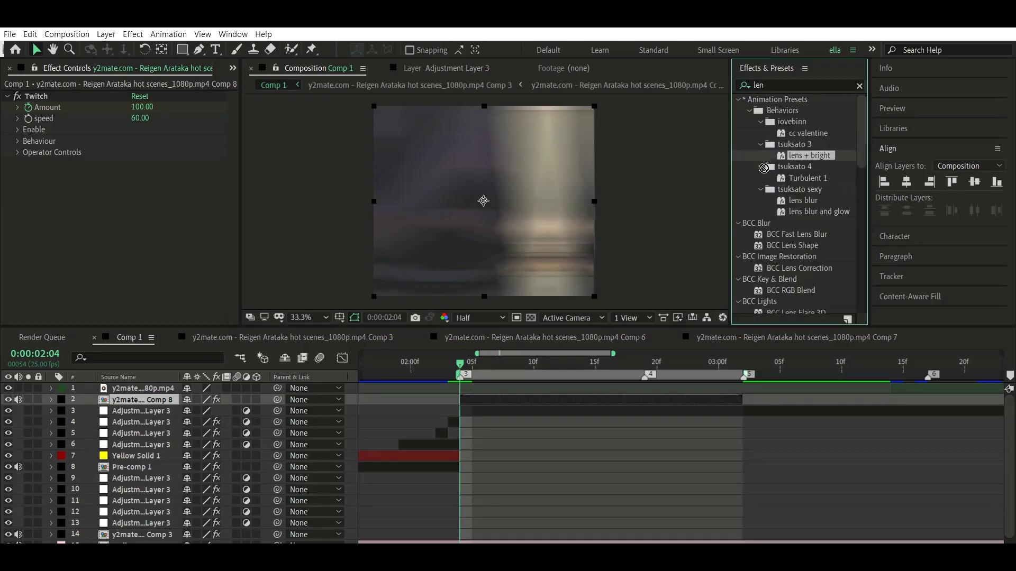
double_click(809, 155)
Place an adjustment layer above Comp 8 trimmed to start at 2:19, duplicate it, and add lens + bright
click(478, 357)
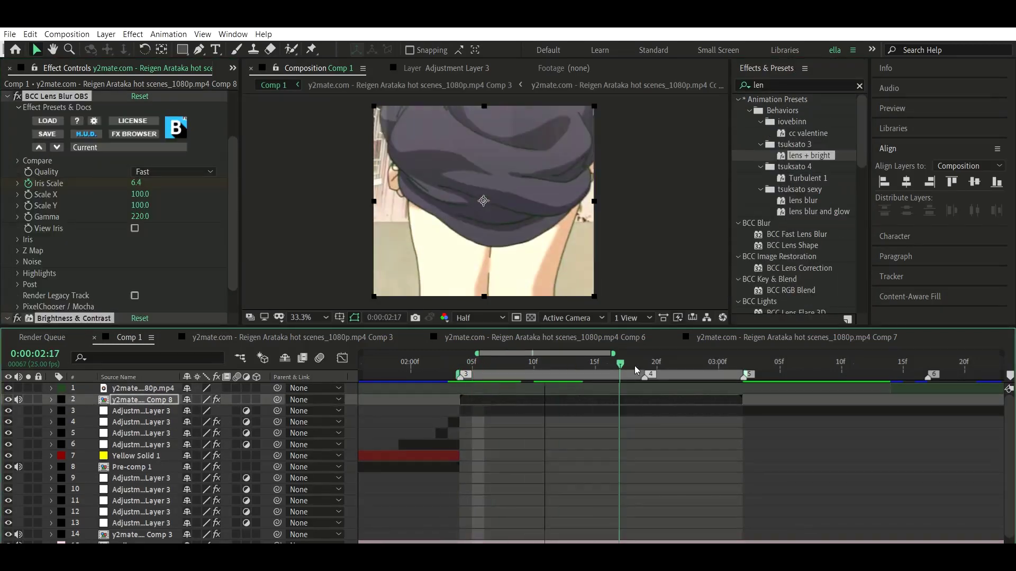
drag(477, 357, 644, 362)
drag(141, 411, 169, 388)
key(alt+bracketleft)
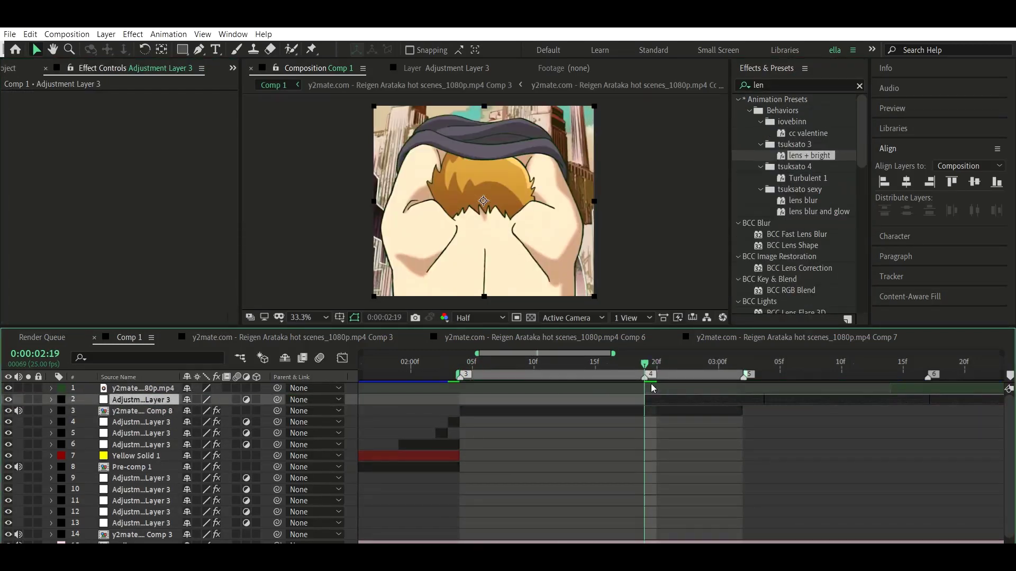
key(ctrl+d)
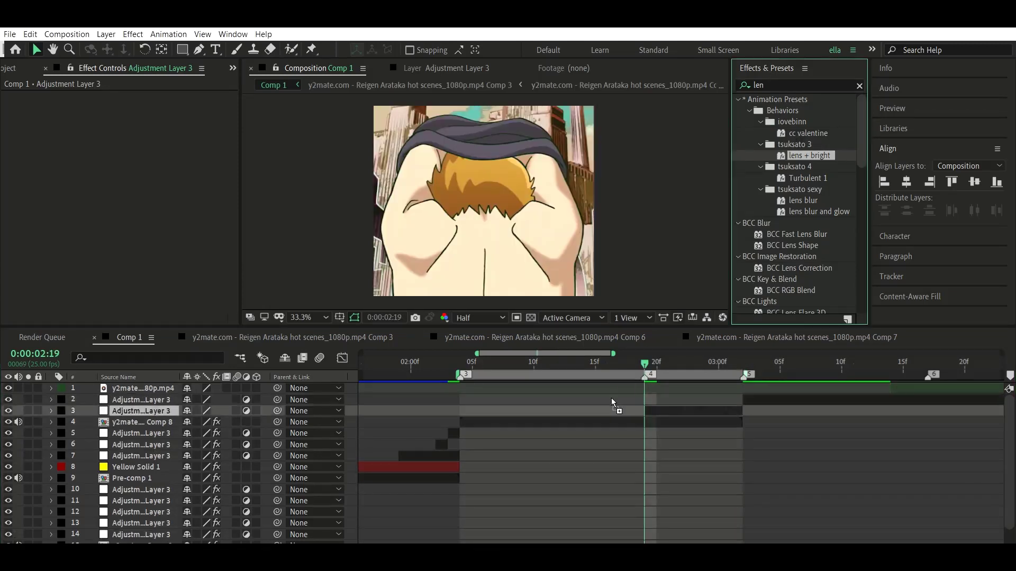
drag(611, 397, 613, 402)
Add the twitch vertical preset to the adjustment layer, preview the glitches, and add a black solid
double_click(799, 85)
text(twit)
drag(811, 178, 601, 408)
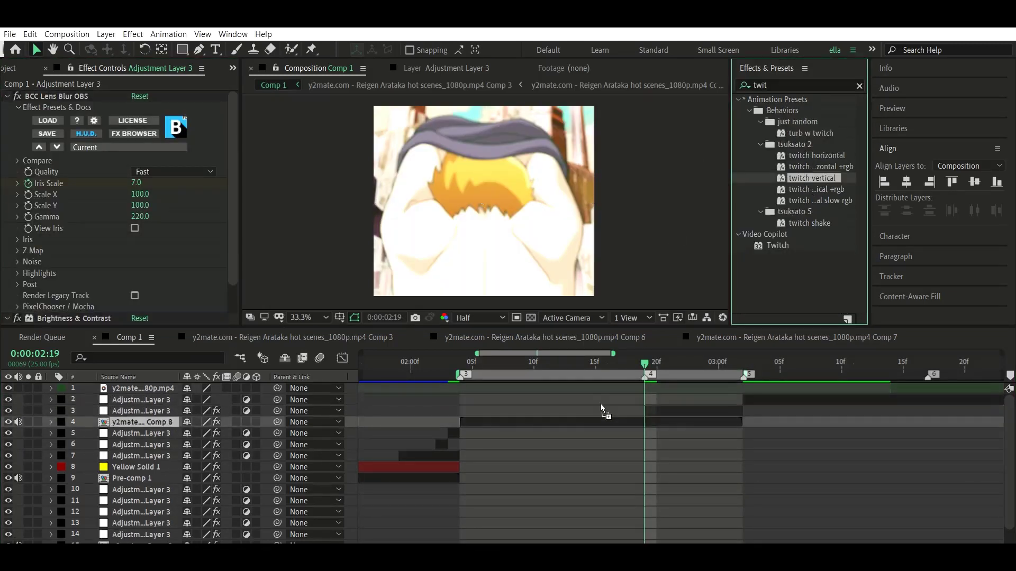
key(space)
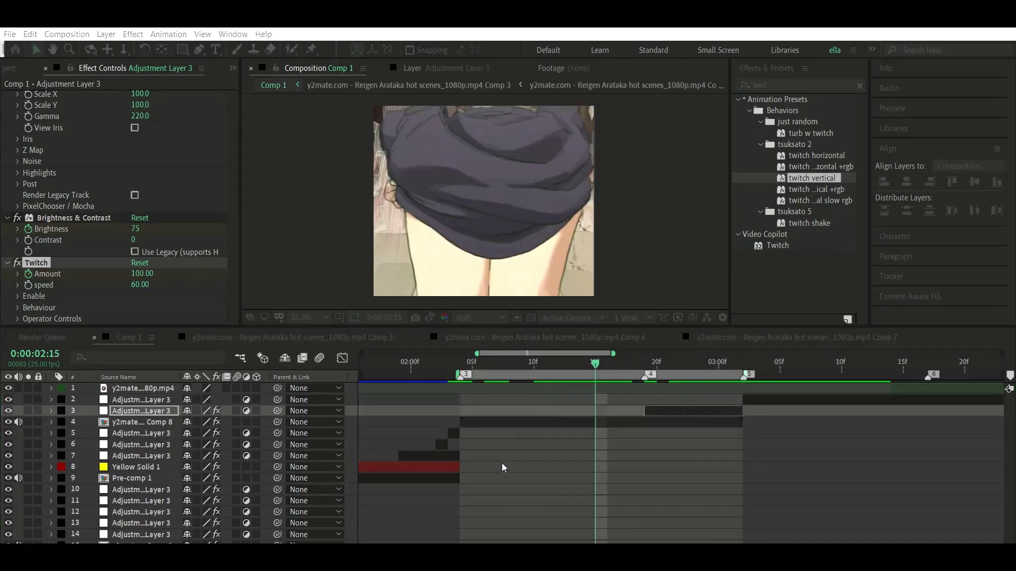
key(Return)
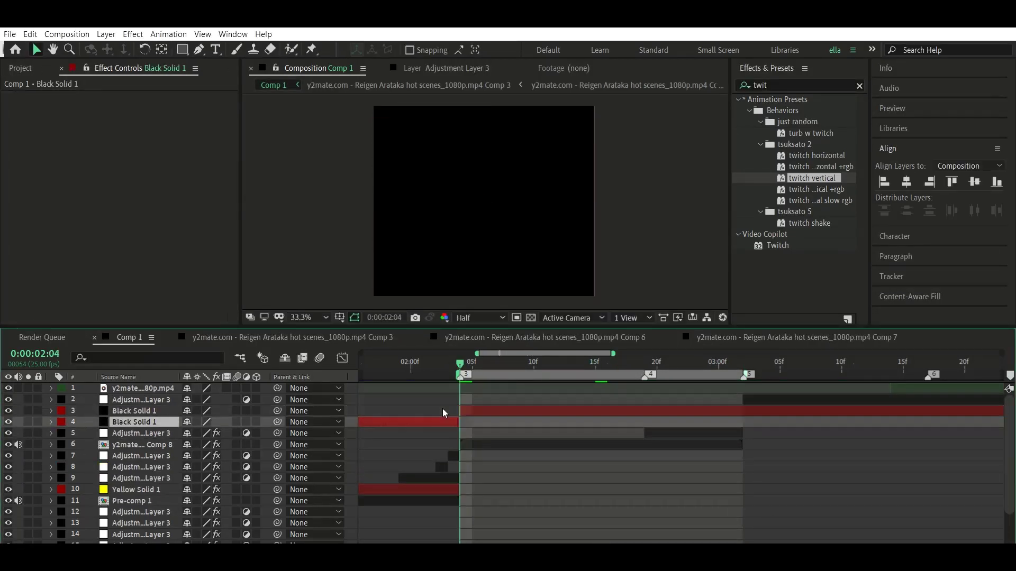
Apply CC Jaws to Black Solid 1 and set its Direction to 90°
click(762, 85)
text(swi)
click(451, 408)
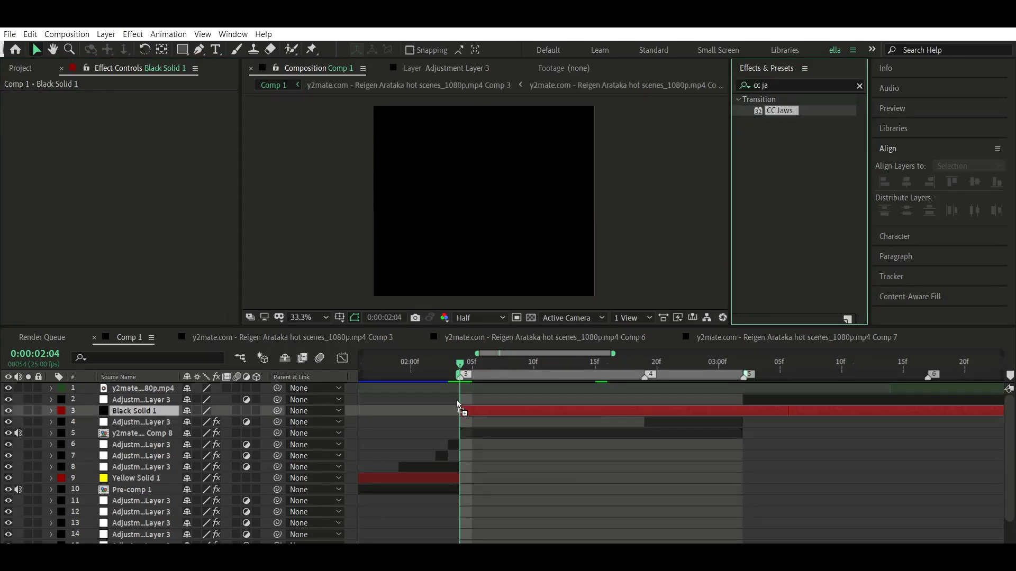
drag(779, 110, 138, 410)
click(139, 167)
text(0)
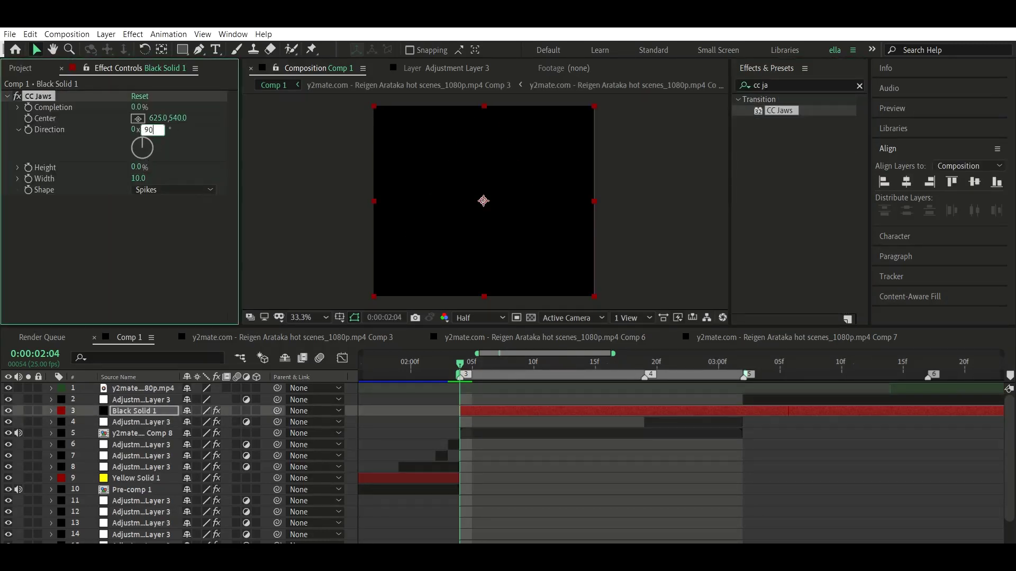
Keyframe the jaws Completion: 100% at 2:04, 76% at 2:19, and back to 100% at 3:00
click(28, 108)
drag(139, 107, 151, 107)
click(584, 361)
click(620, 362)
click(627, 351)
key(u)
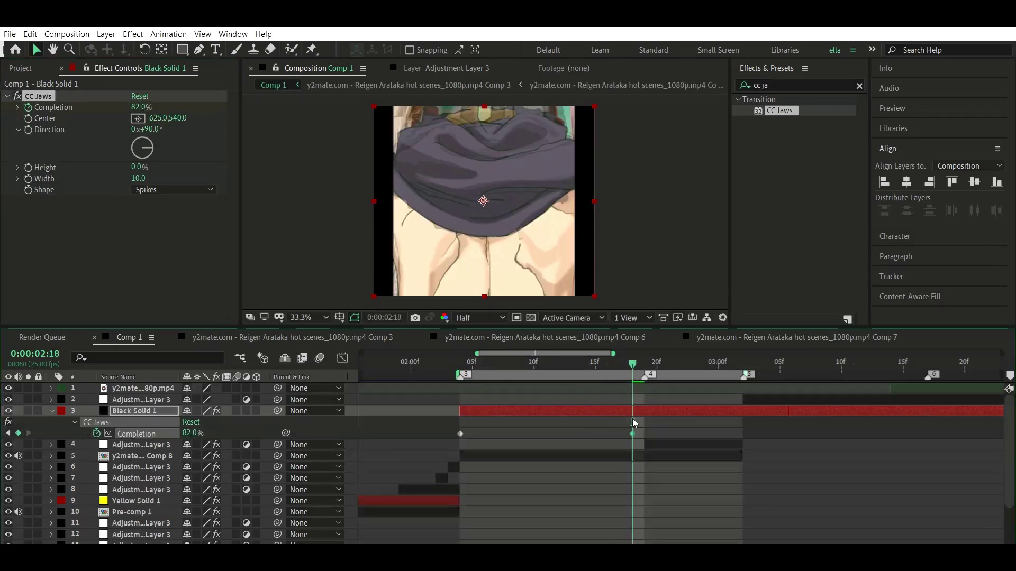
drag(591, 434, 644, 433)
click(718, 361)
drag(139, 107, 159, 107)
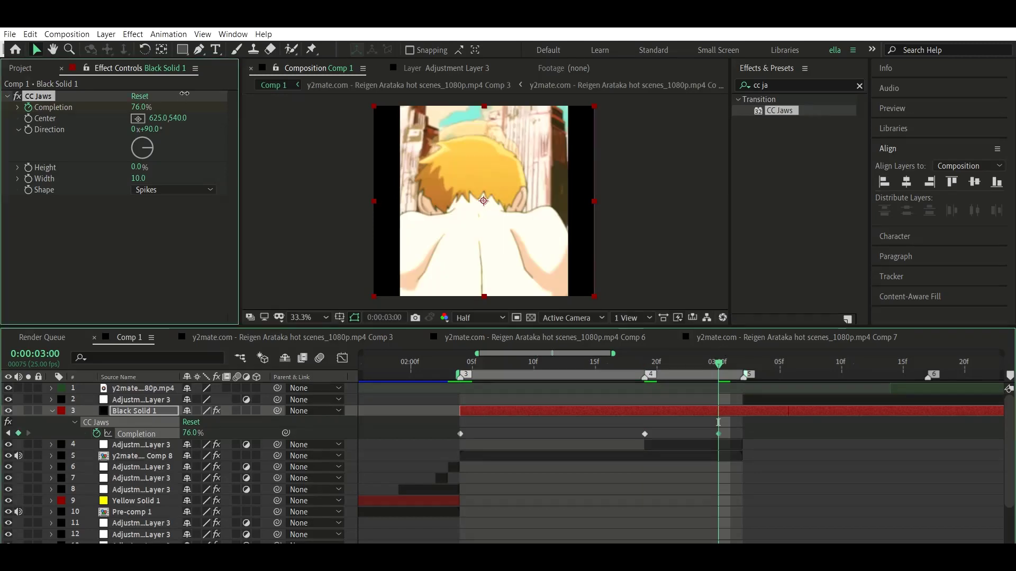
drag(718, 434, 730, 433)
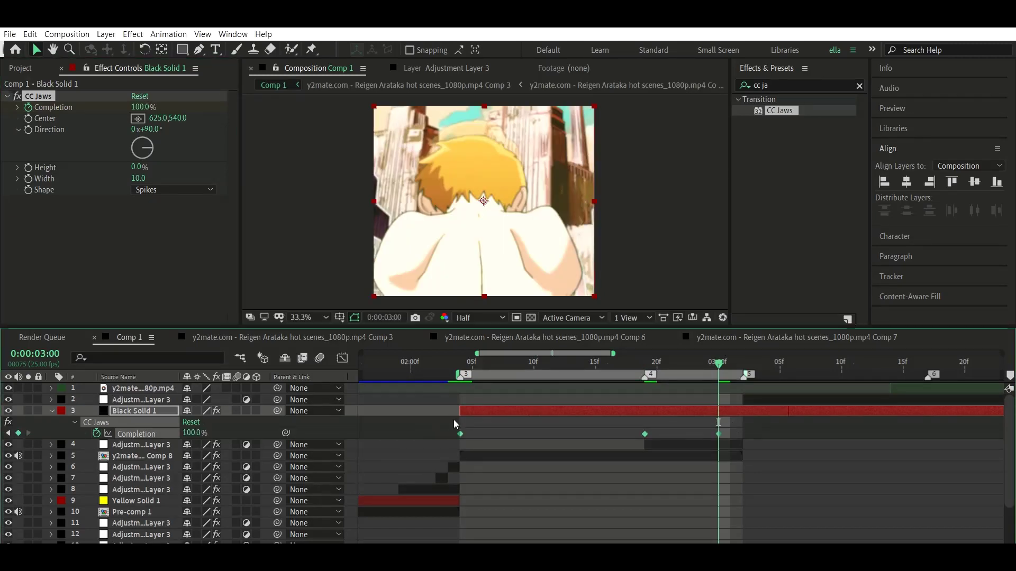
Easy Ease the Completion keyframes, preview the transition, and end the solid at 3:02
key(shift+F3)
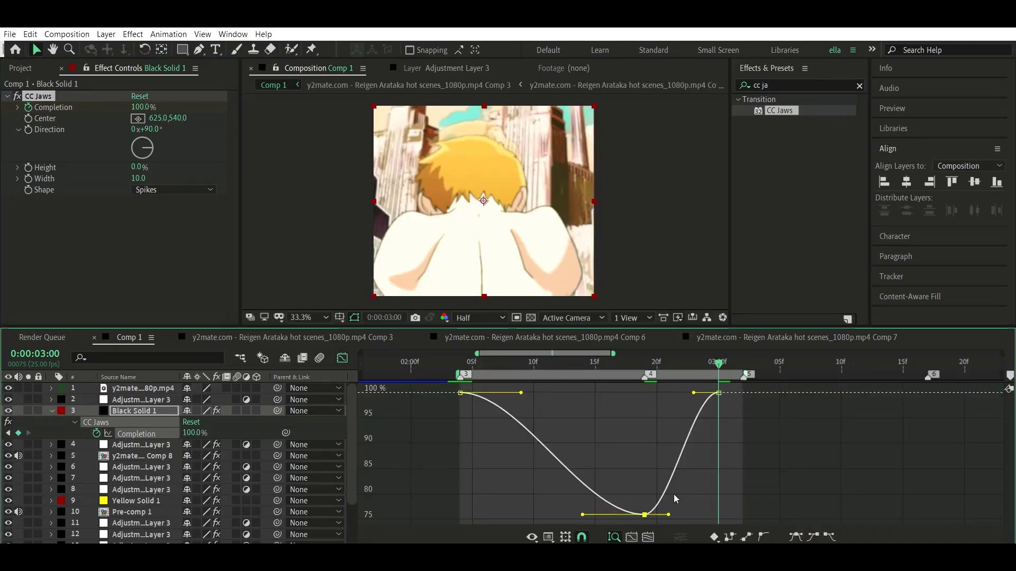
key(space)
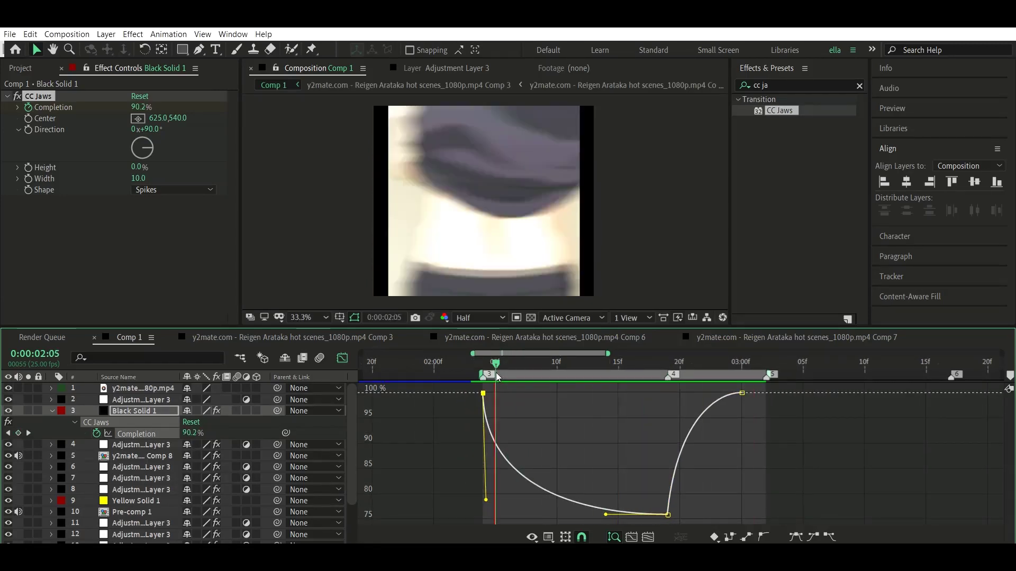
key(shift+F3)
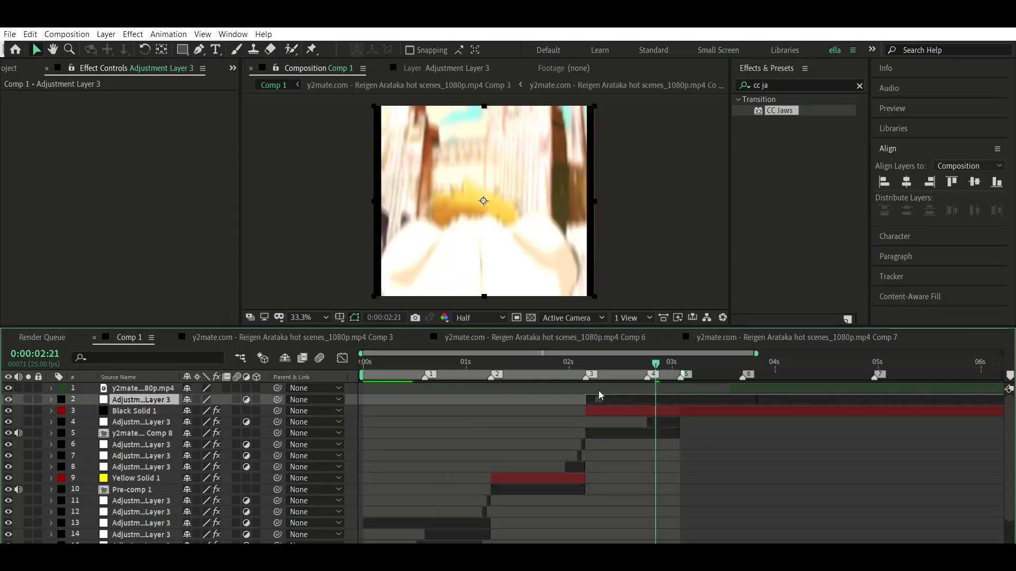
key(space)
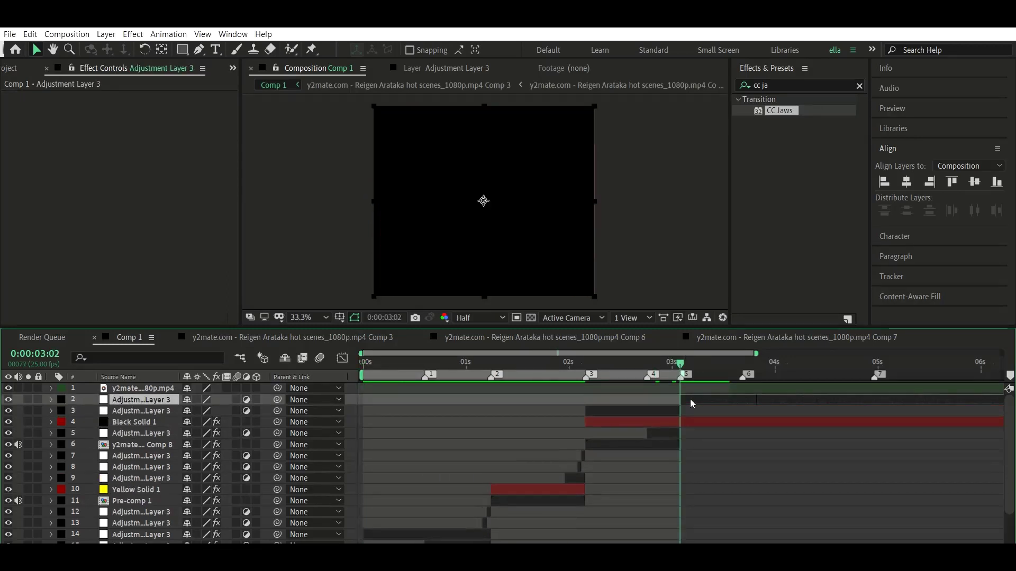
Apply the Signal VHS preset to Adjustment Layer 3 at 2:13 and preview the glitch
click(622, 363)
click(783, 85)
text(signa)
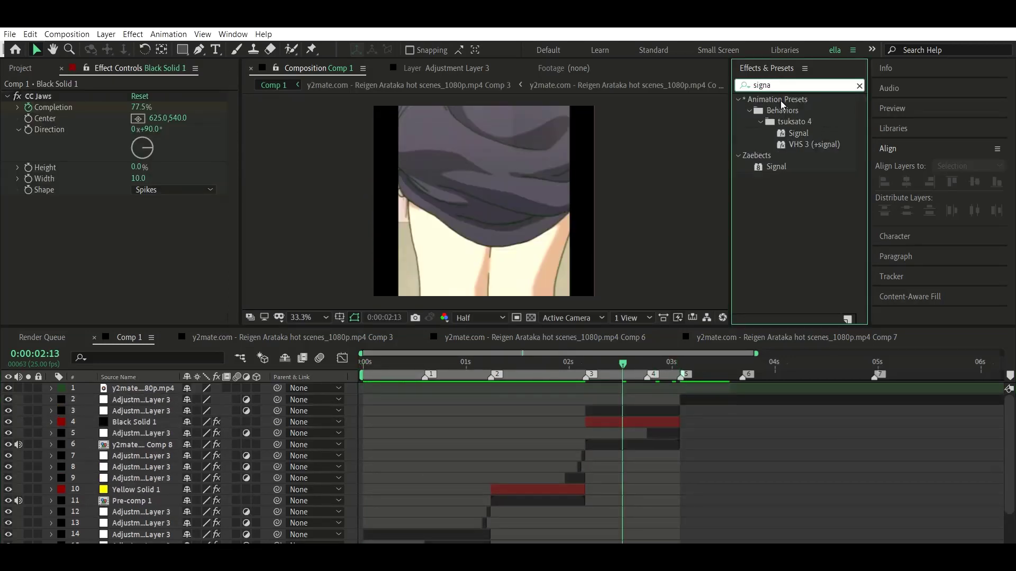
drag(625, 400, 608, 398)
key(space)
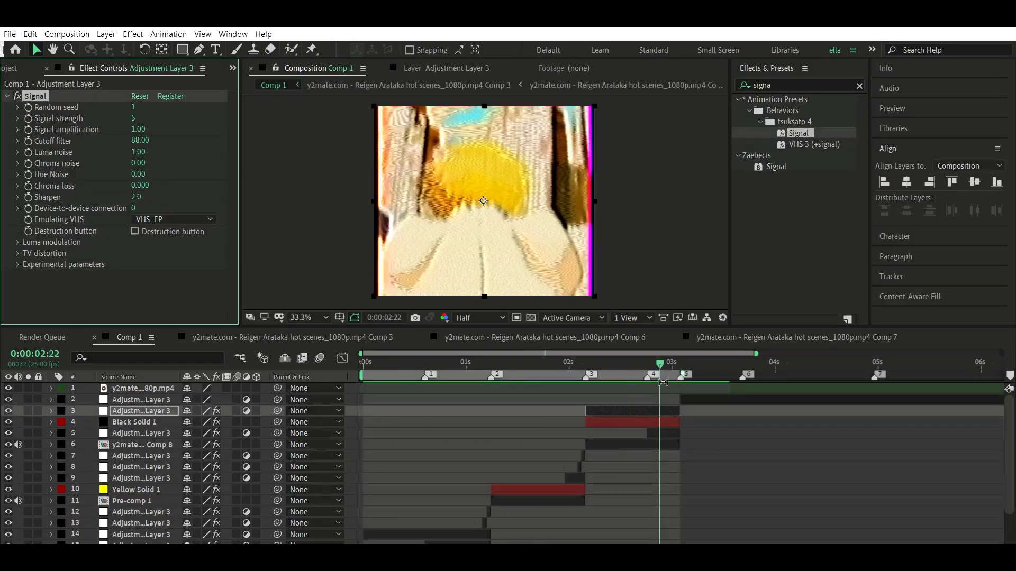
click(619, 363)
Lower Adjustment Layer 3's opacity to 39% and preview the composition
key(t)
drag(191, 422, 151, 425)
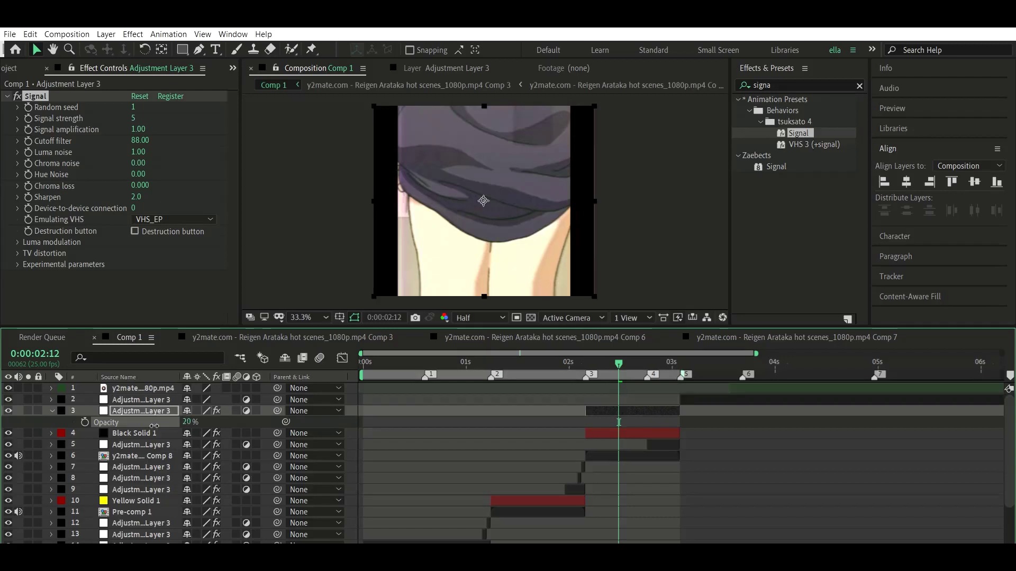
key(ctrl+j)
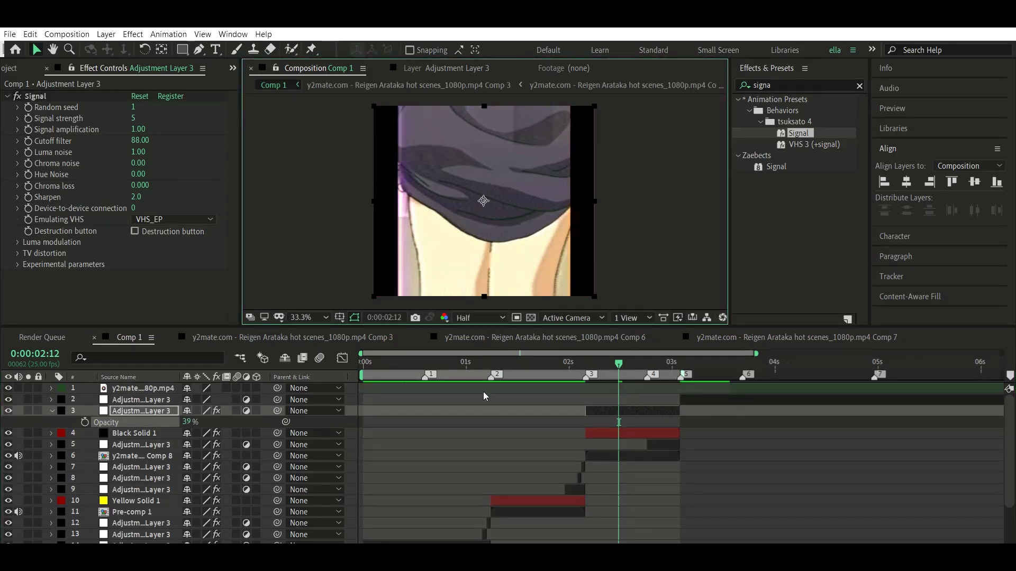
key(space)
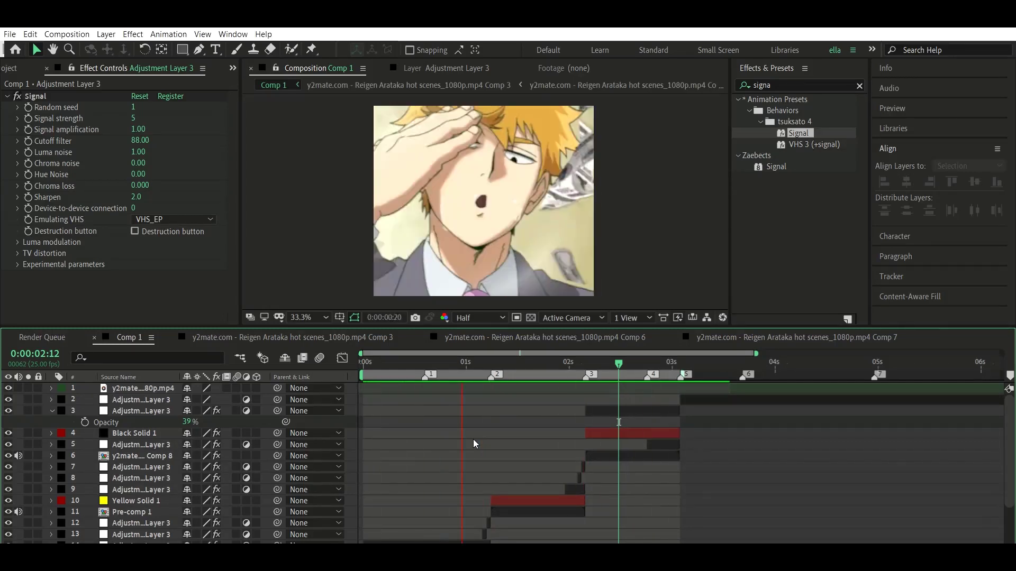
key(space)
Open Comp 3 from the timeline to edit its contents
scroll(483, 439, down, 3)
double_click(449, 513)
click(660, 469)
key(q)
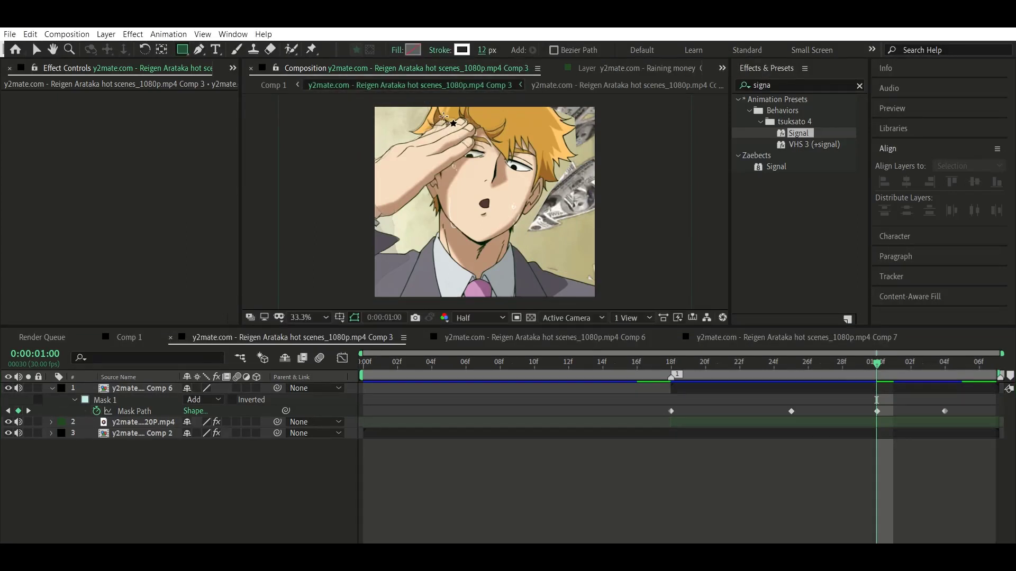
Draw a rectangle over the character's face, start it at 18f, and nudge it into place
drag(443, 125, 563, 243)
mouse_move(691, 388)
mouse_down()
mouse_move(671, 388)
mouse_move(807, 361)
mouse_up()
key(v)
drag(466, 145, 449, 142)
Duplicate the rectangle layer, split it at 19f and 21f, and trim the end at 23f
key(i)
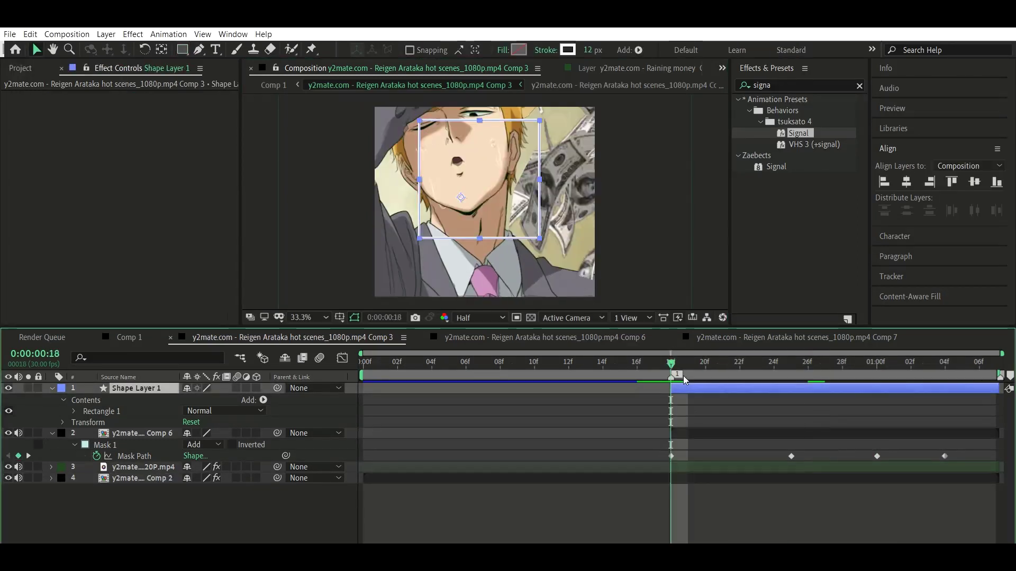
key(ctrl+d)
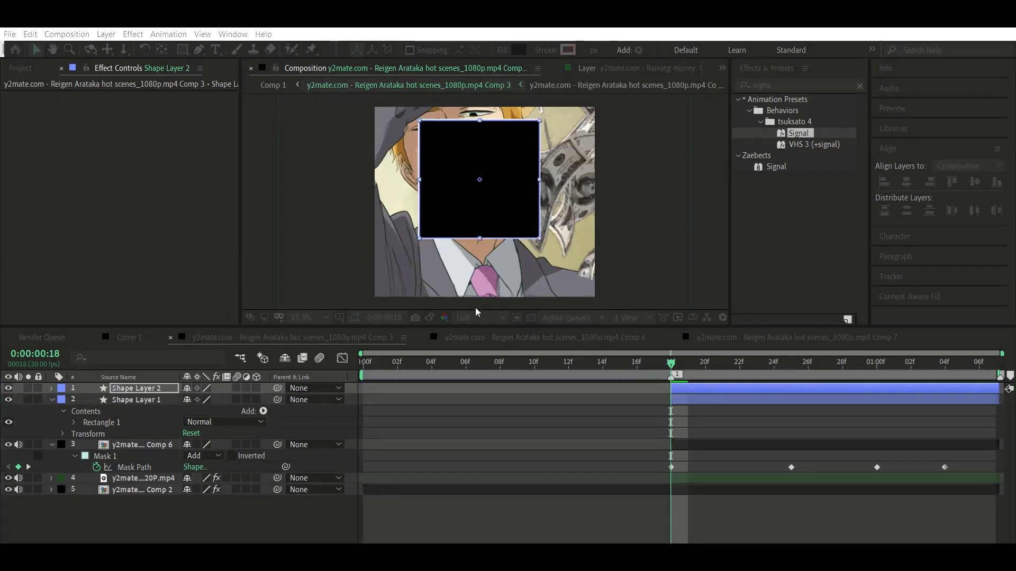
key(Page_Down)
key(ctrl+shift+d)
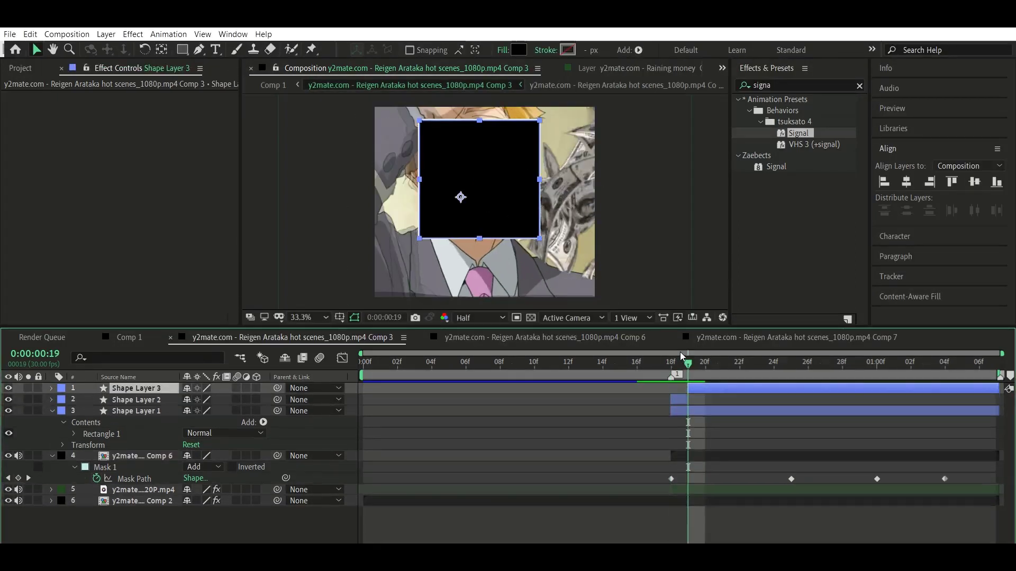
key(Page_Down)
key(Page_Down)
key(ctrl+shift+d)
click(753, 363)
key(alt+])
key(ctrl+shift+a)
key(ctrl+t)
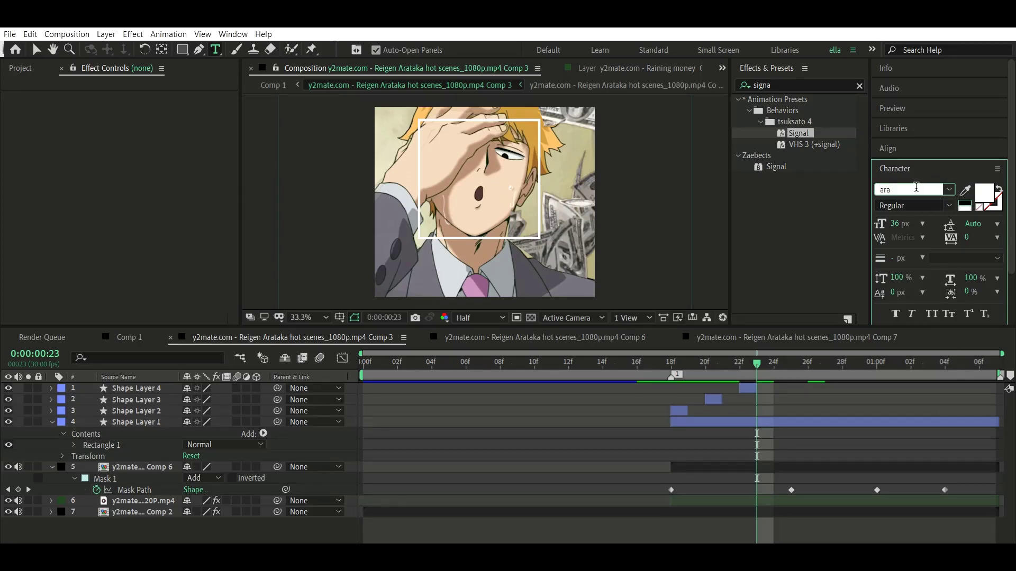
Add a text layer reading 'Reigen Arataka' in Comp 3
click(512, 247)
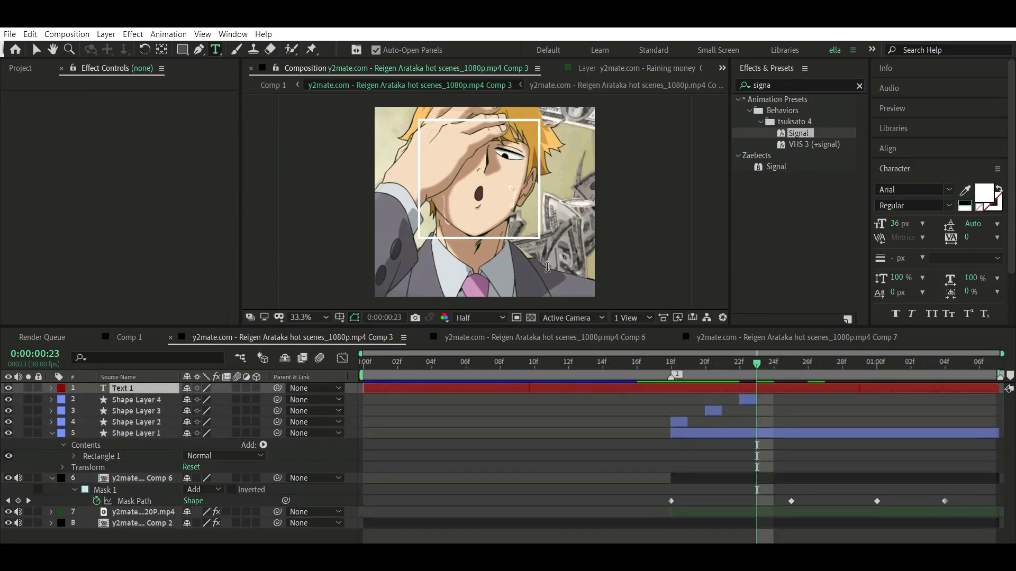
text(Reigen Arataka)
key(KP_Enter)
Apply the Typewriter preset to the title, preview it, and shift the frame shapes two frames later
key(alt+[)
text(type)
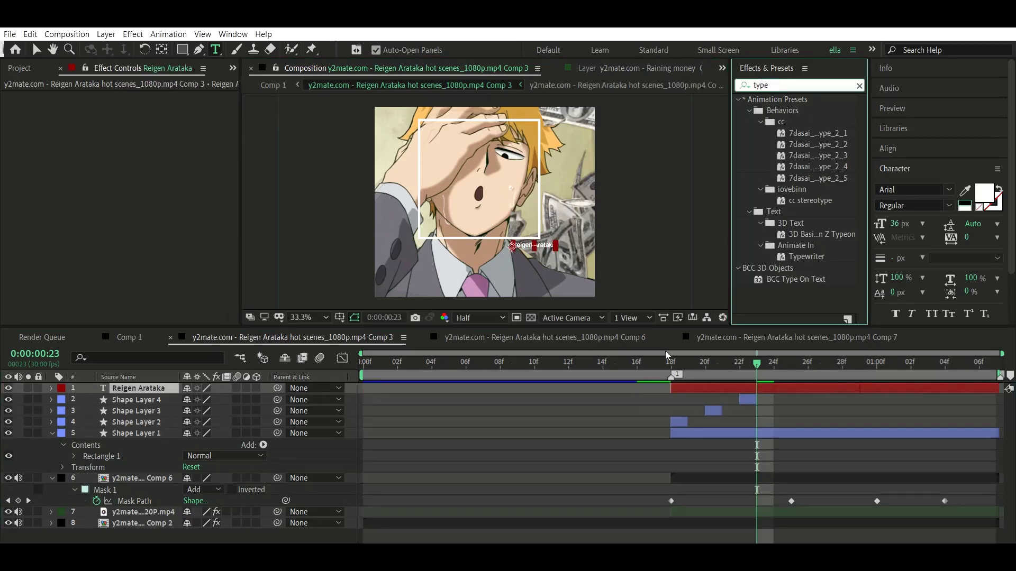
double_click(806, 257)
click(798, 359)
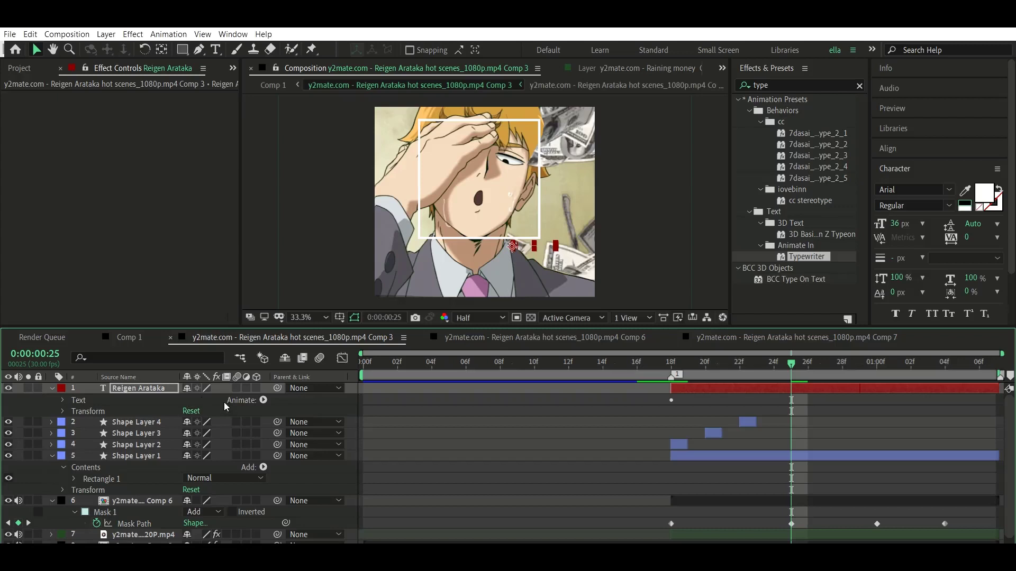
key(space)
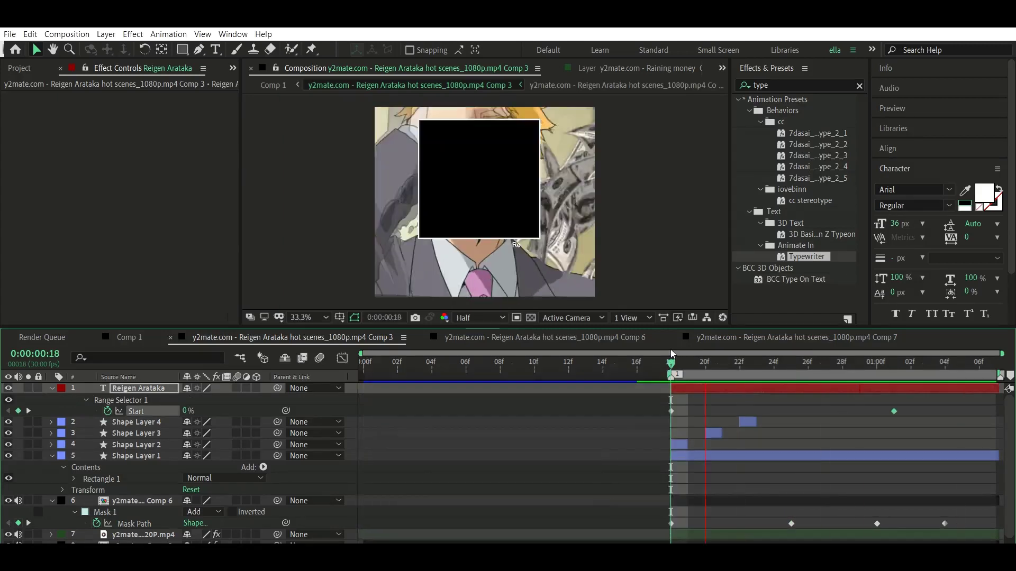
mouse_move(688, 427)
mouse_down()
mouse_move(688, 394)
mouse_move(715, 421)
mouse_up()
click(129, 336)
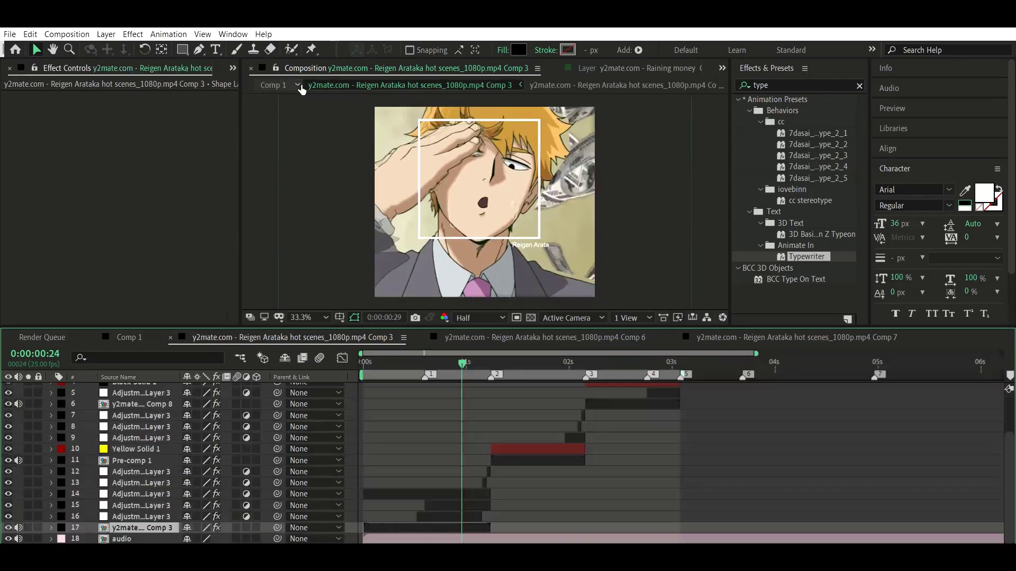
drag(470, 354, 475, 354)
click(436, 494)
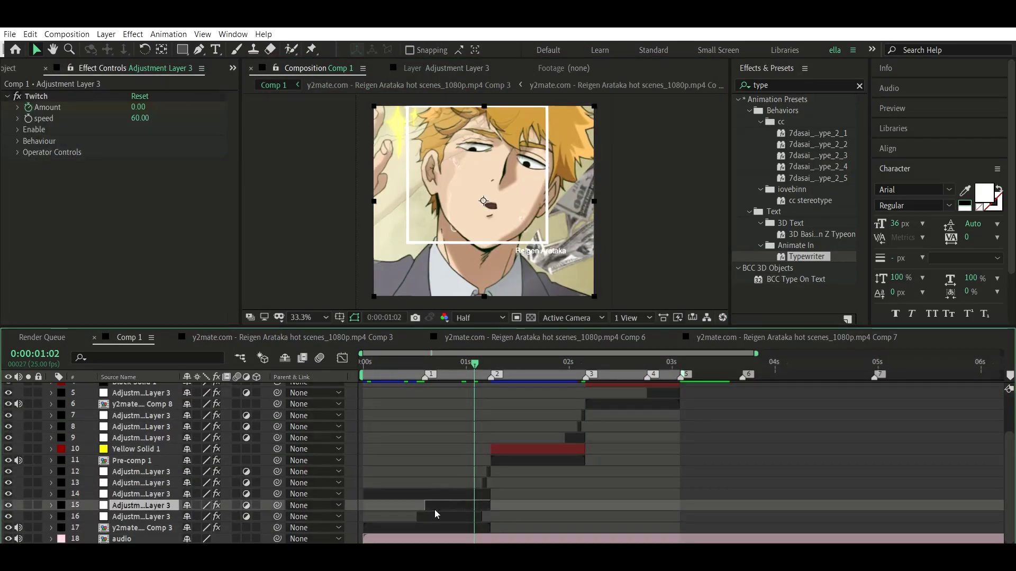
double_click(434, 510)
click(693, 430)
drag(693, 425, 691, 386)
key(s)
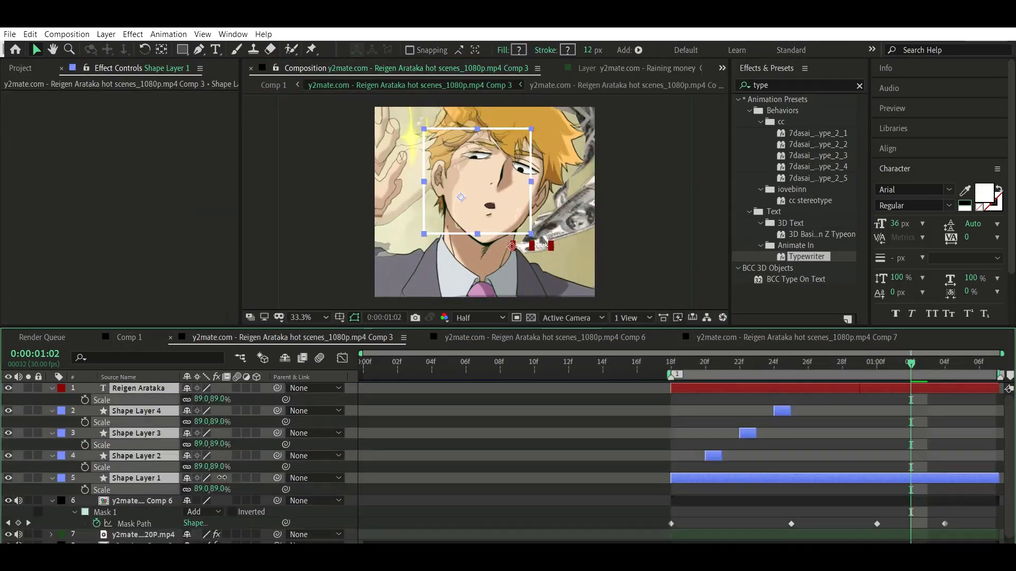
drag(911, 363, 791, 363)
click(217, 389)
key(p)
click(129, 337)
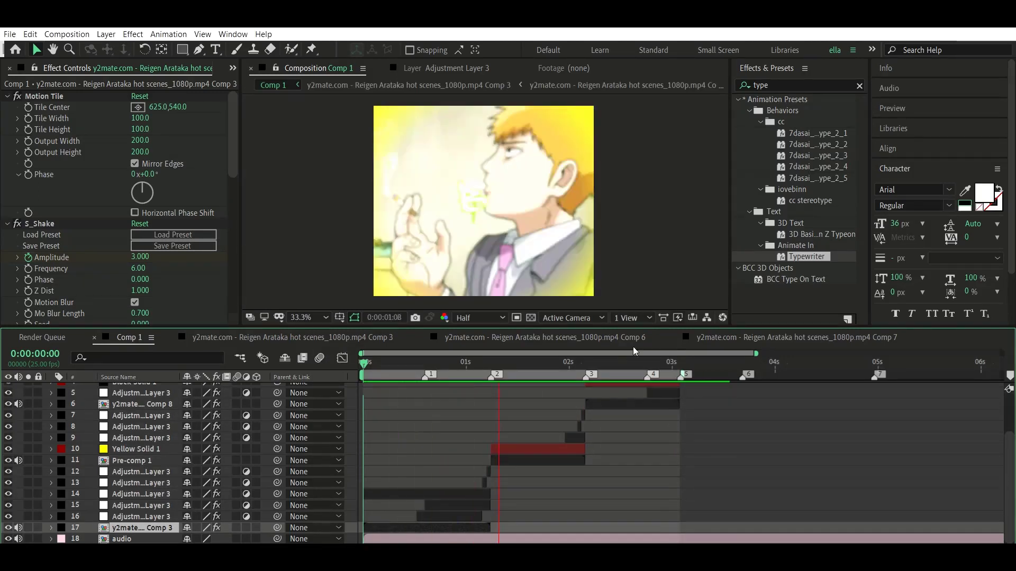
key(space)
click(52, 411)
click(141, 400)
key(space)
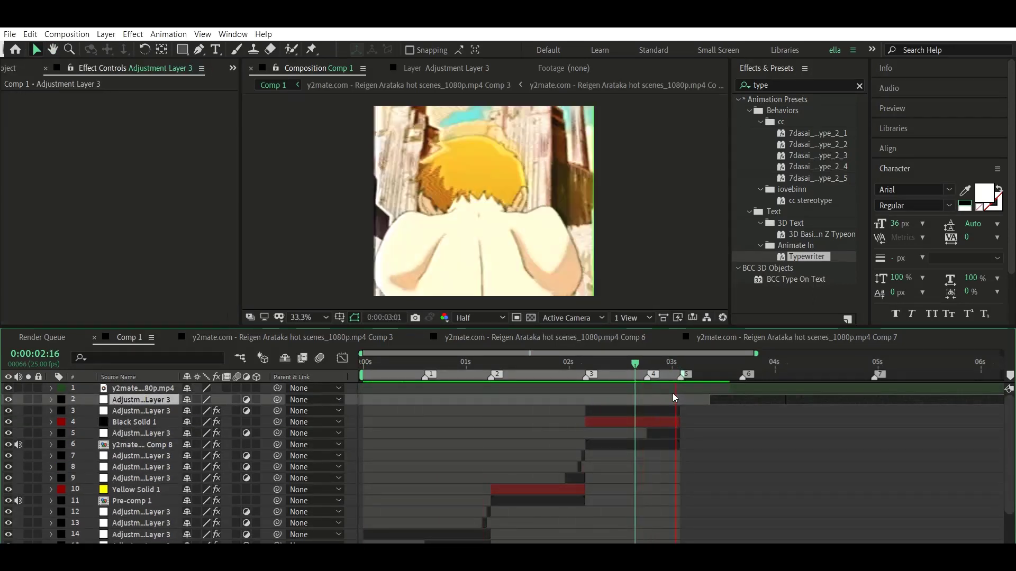
Split the adjustment layer at 3:00 into one-frame pieces
key(equal)
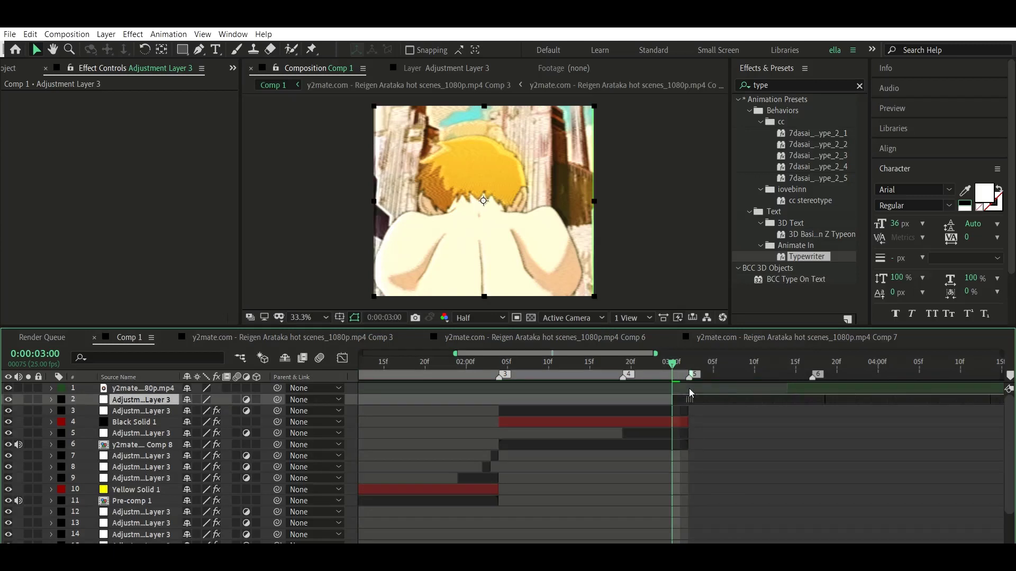
click(681, 358)
key(ctrl+shift+d)
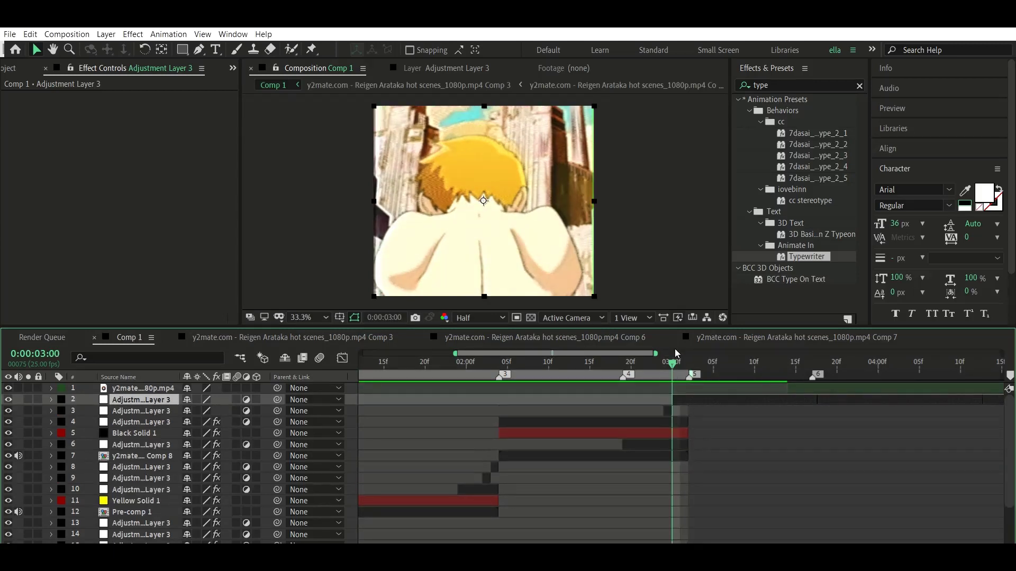
key(ctrl+shift+d)
key(ctrl+shift+d)
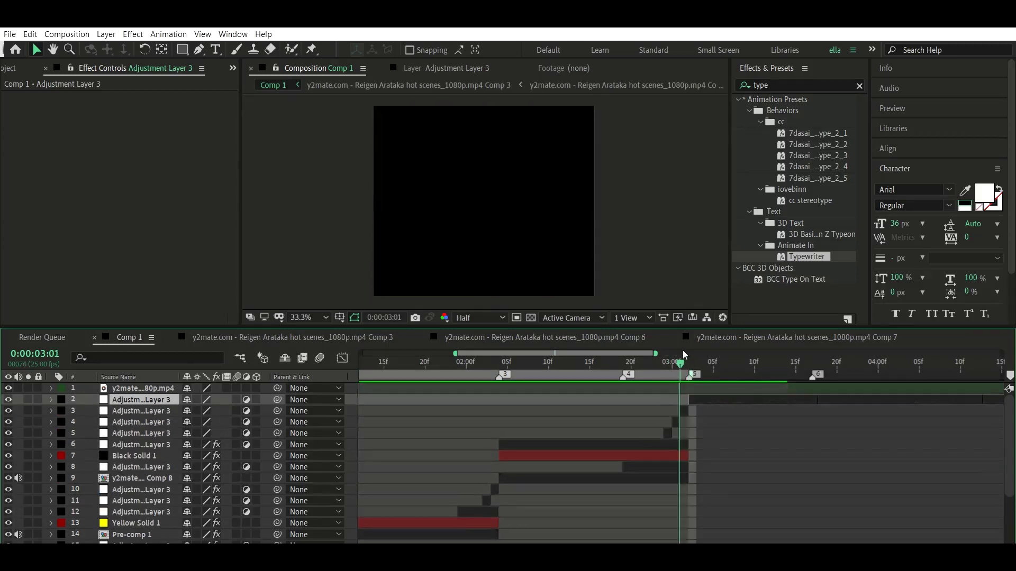
Try the ec presets on layer 5, undo them, and apply the fx1 LED preset instead
click(784, 84)
key(BackSpace)
text(ec)
drag(795, 168, 755, 211)
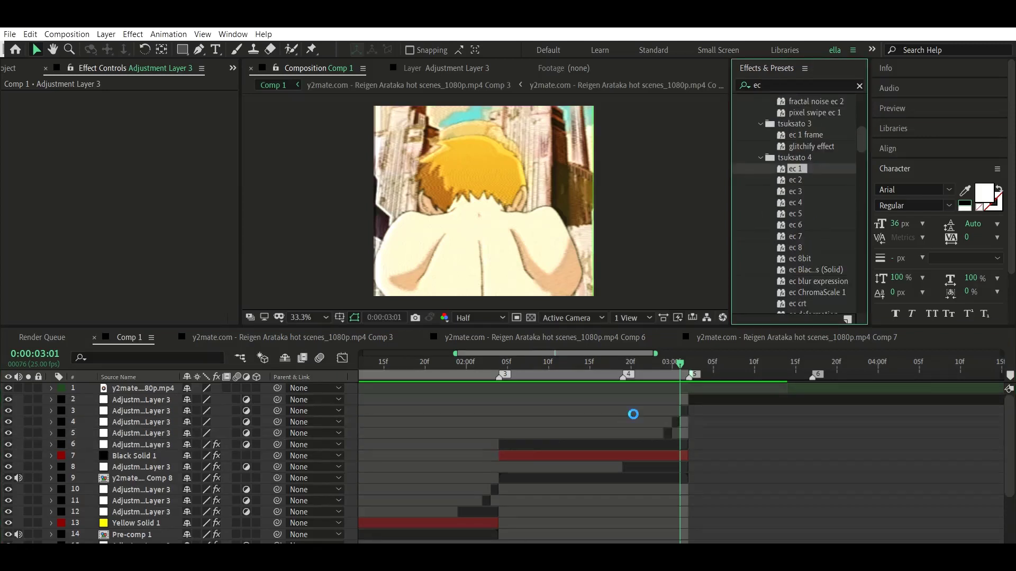
drag(634, 414, 646, 434)
key(Page_Up)
key(Page_Up)
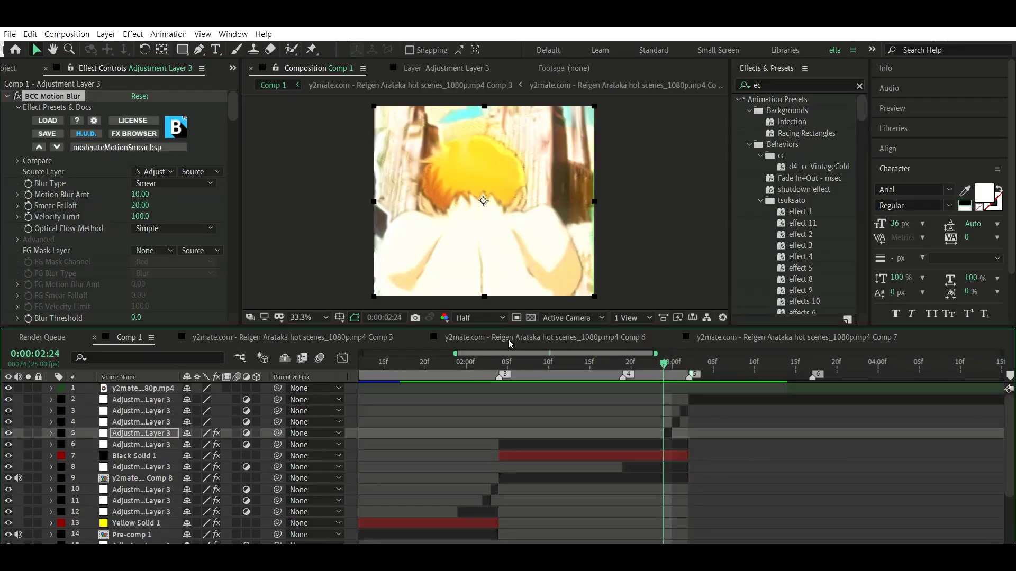
key(ctrl+z)
key(ctrl+z)
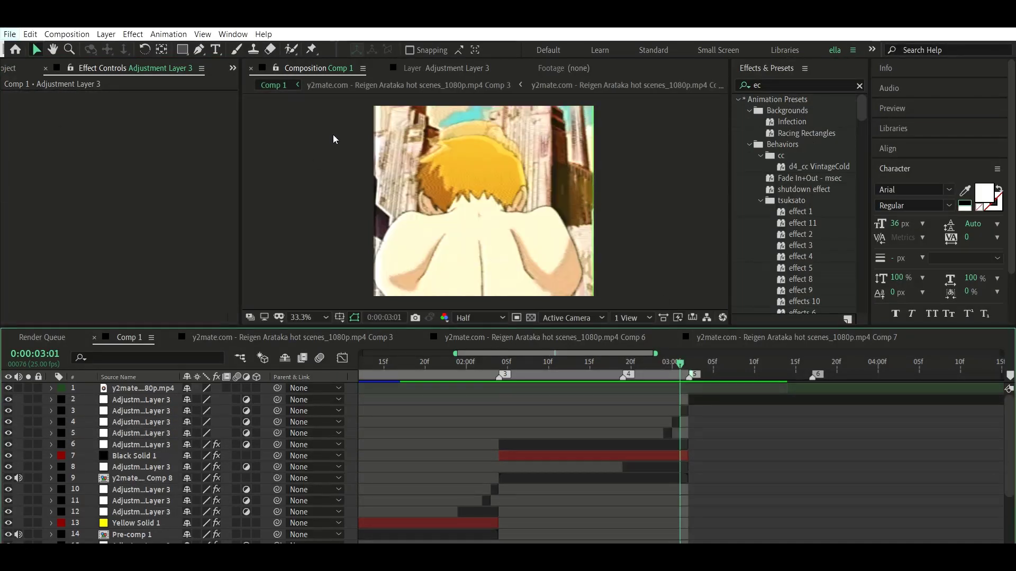
scroll(808, 222, down, 10)
drag(799, 259, 637, 433)
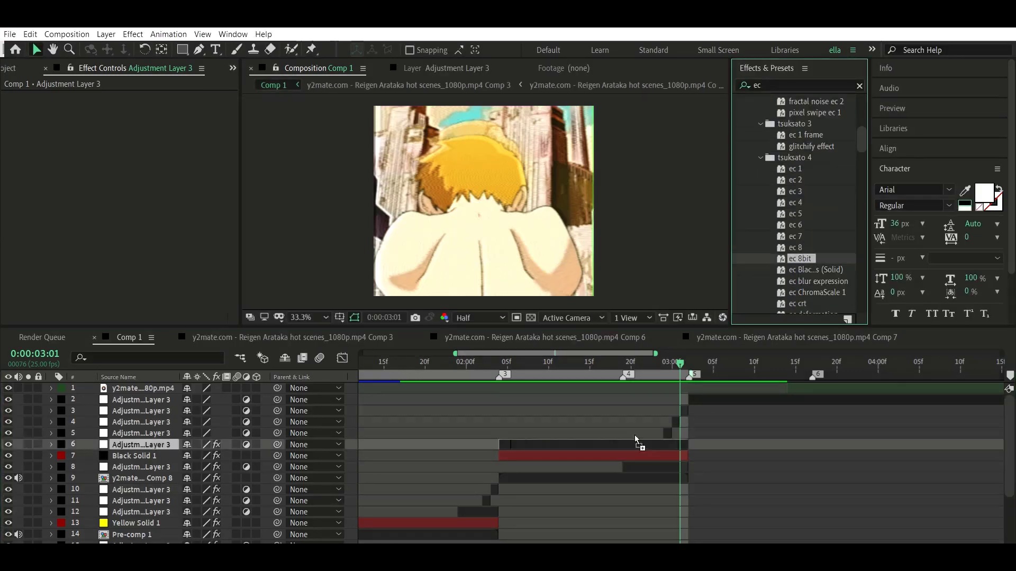
key(ctrl+z)
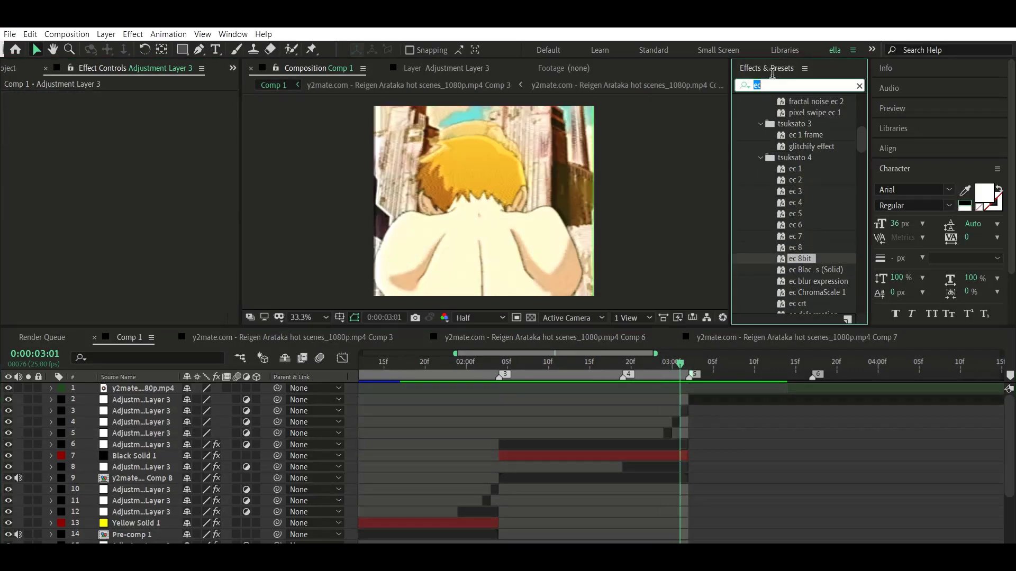
text(fx)
click(661, 360)
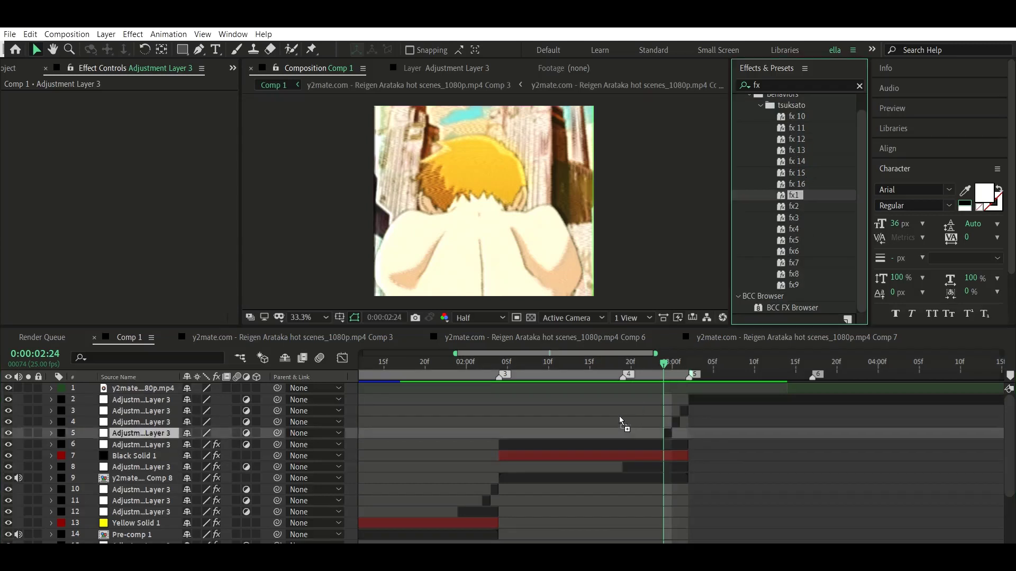
drag(793, 195, 622, 433)
Apply the frame 1 damage preset to layer 4 at 3:00
click(670, 359)
double_click(756, 85)
text(ec)
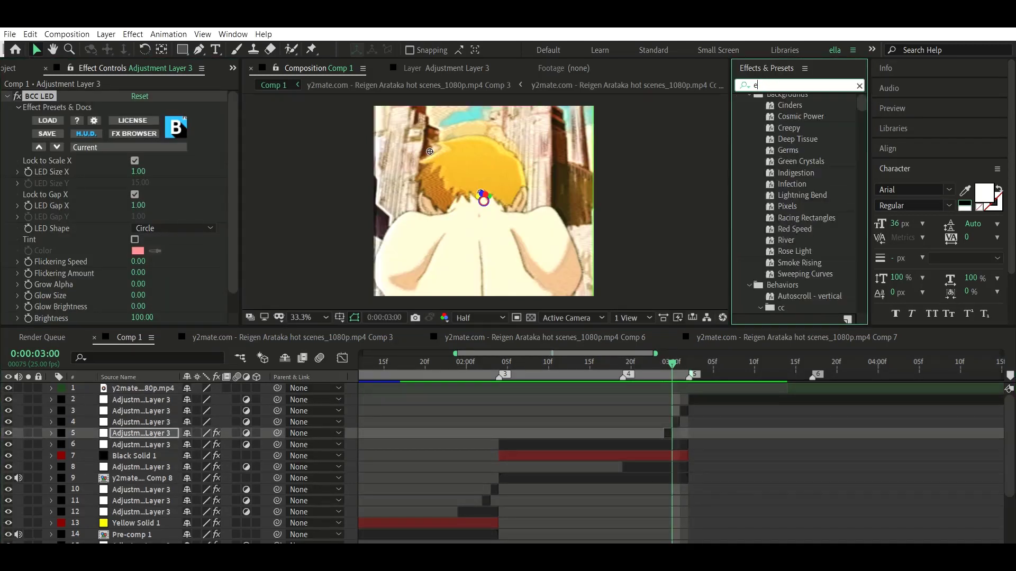
scroll(828, 221, down, 5)
scroll(825, 219, down, 3)
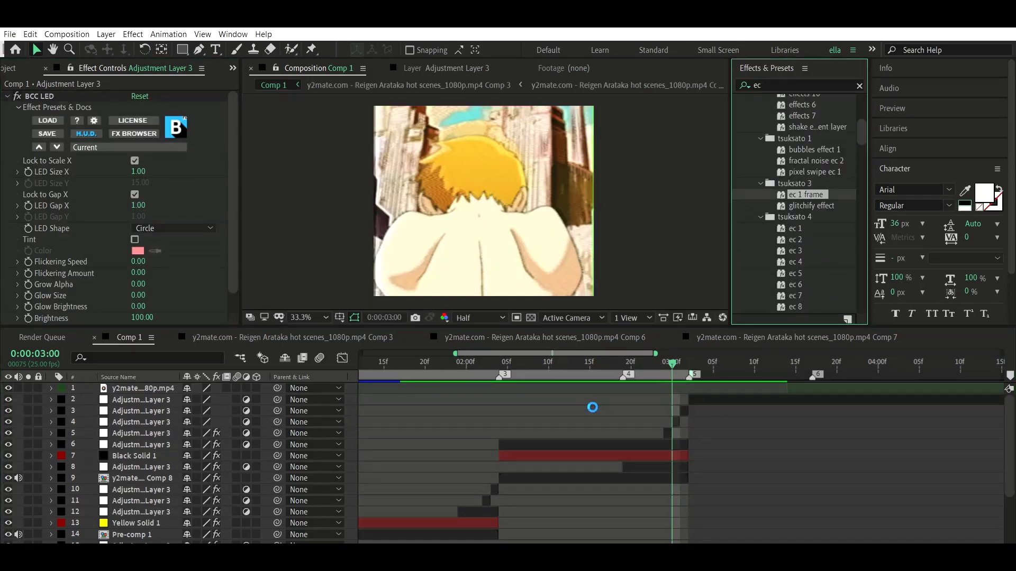
drag(804, 194, 592, 421)
double_click(756, 85)
text(fram)
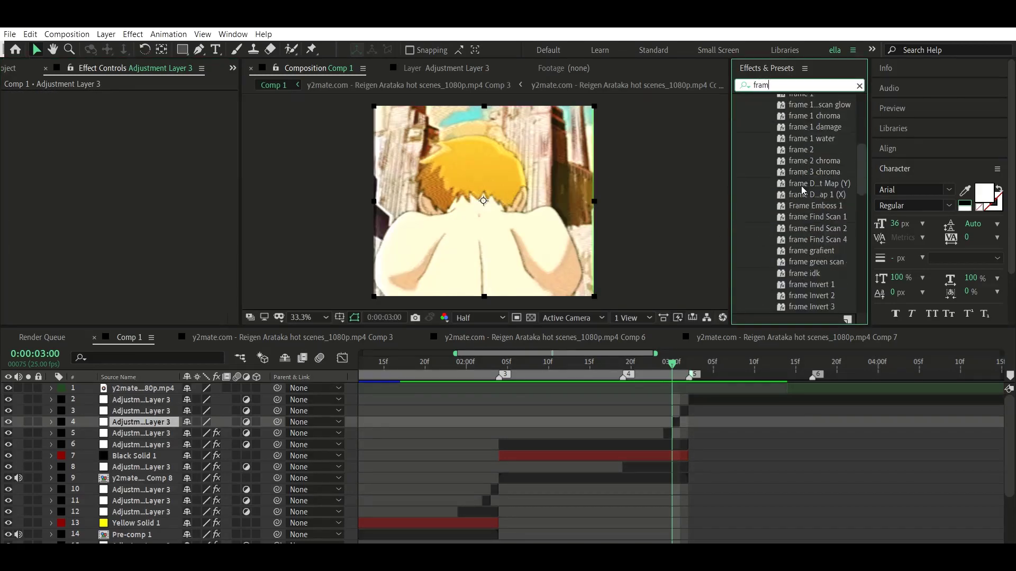
drag(813, 127, 659, 405)
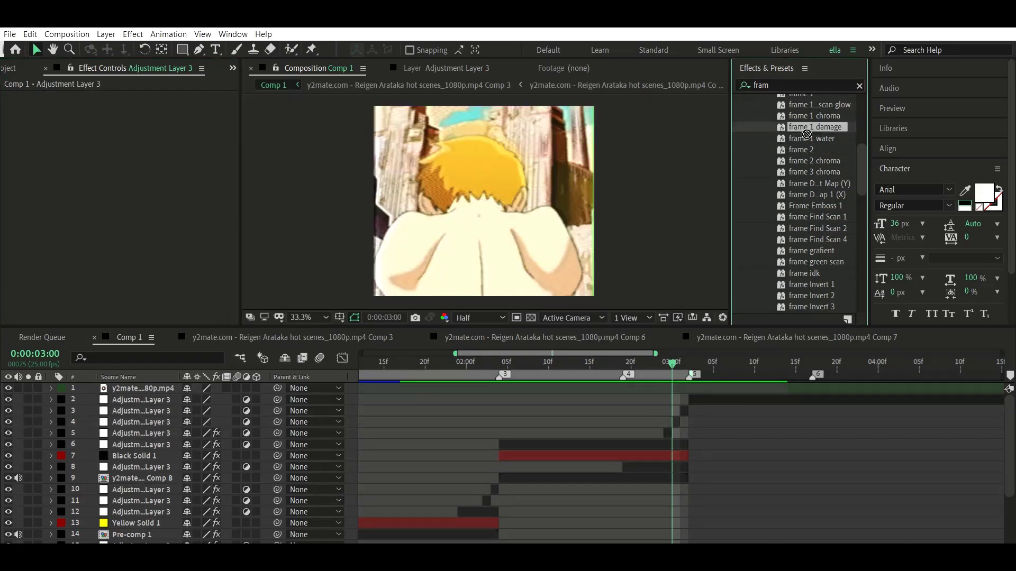
Replace layer 3's Find Edges and Curves with the frame 1 cartoon preset and preview the flash frames
click(663, 357)
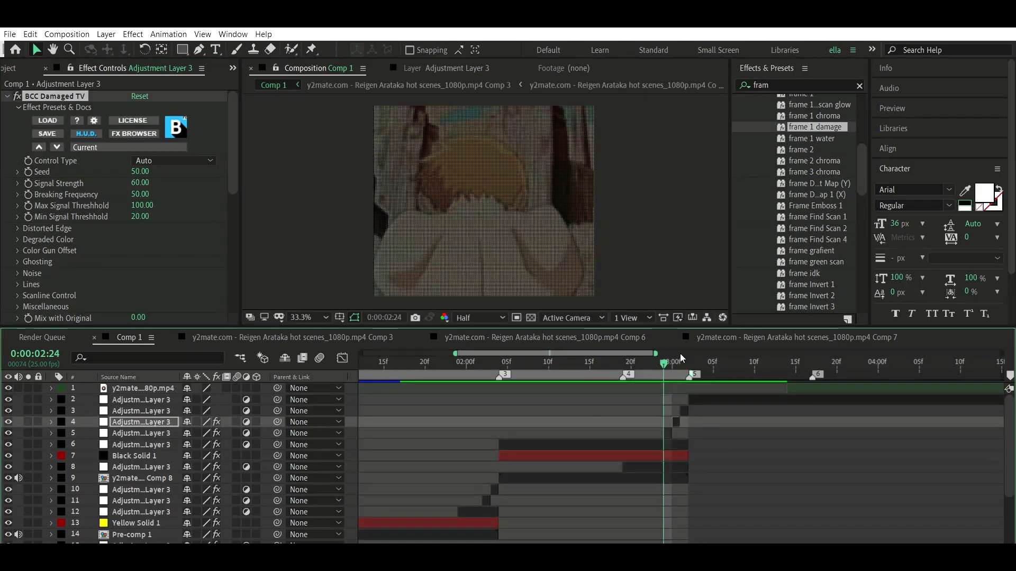
click(682, 359)
click(643, 411)
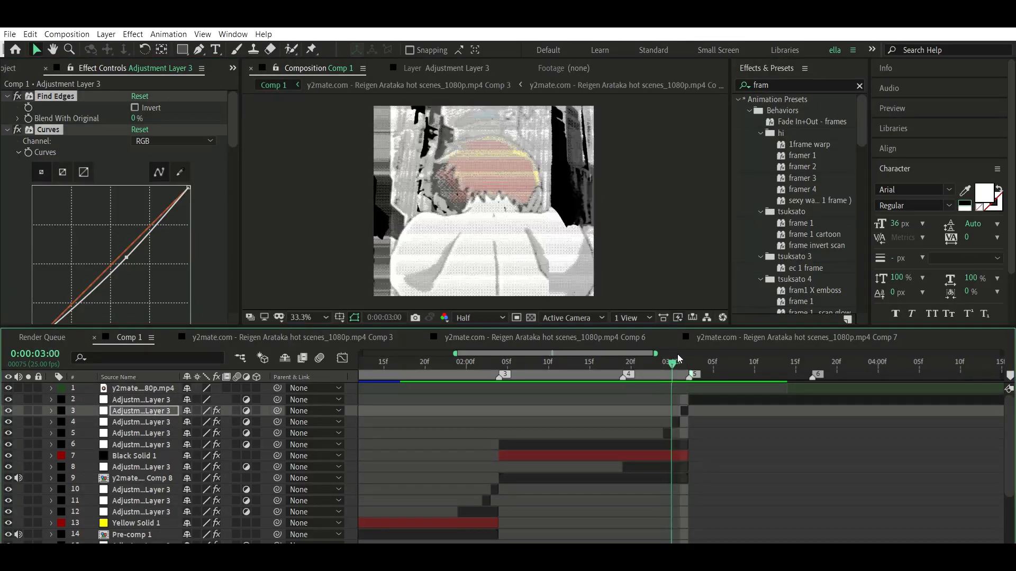
key(ctrl+shift+e)
drag(813, 232, 353, 412)
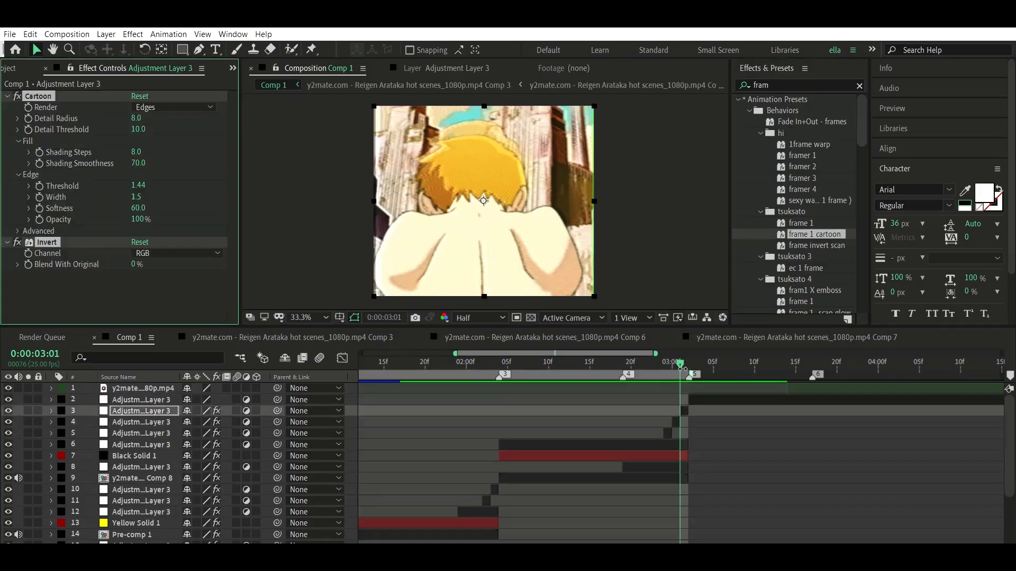
key(space)
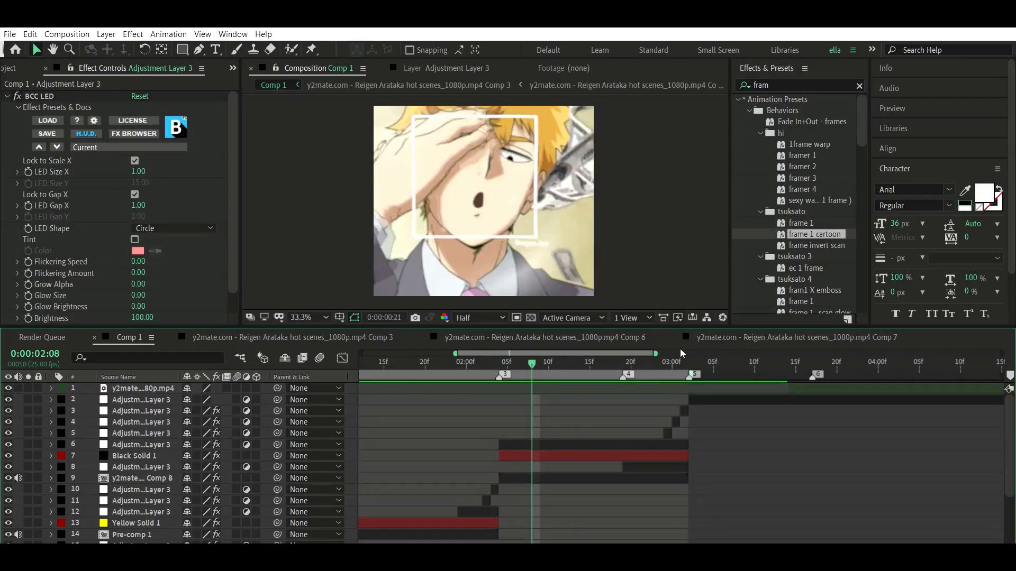
Move the footage layer down to row 2 and preview it
click(764, 388)
key(i)
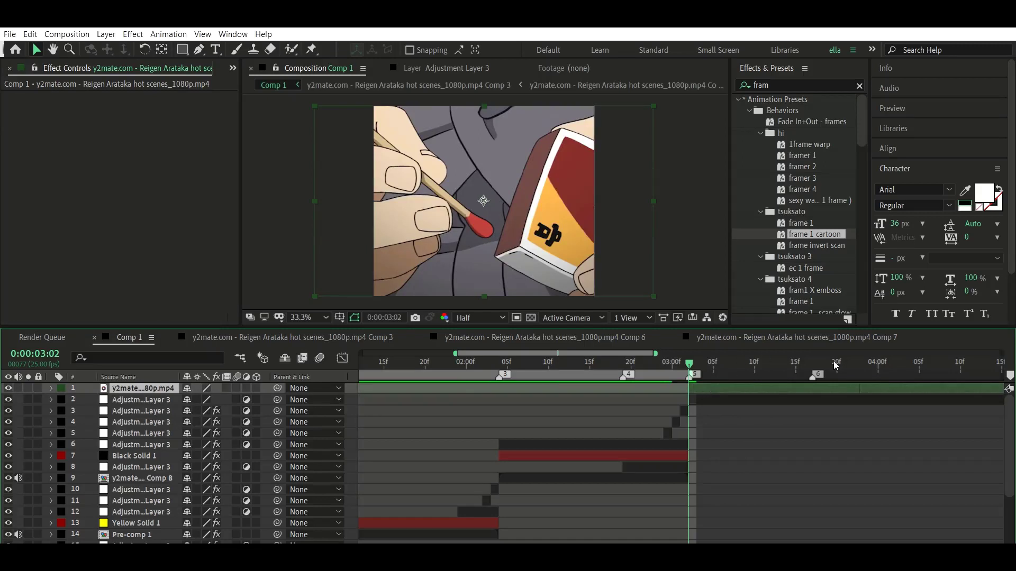
key(minus)
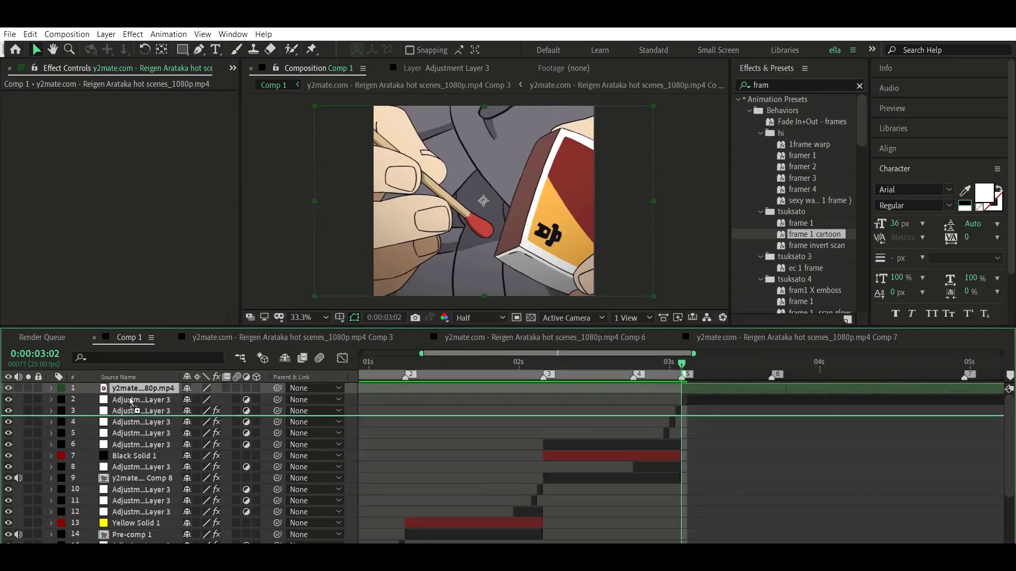
drag(131, 404, 131, 400)
key(space)
key(minus)
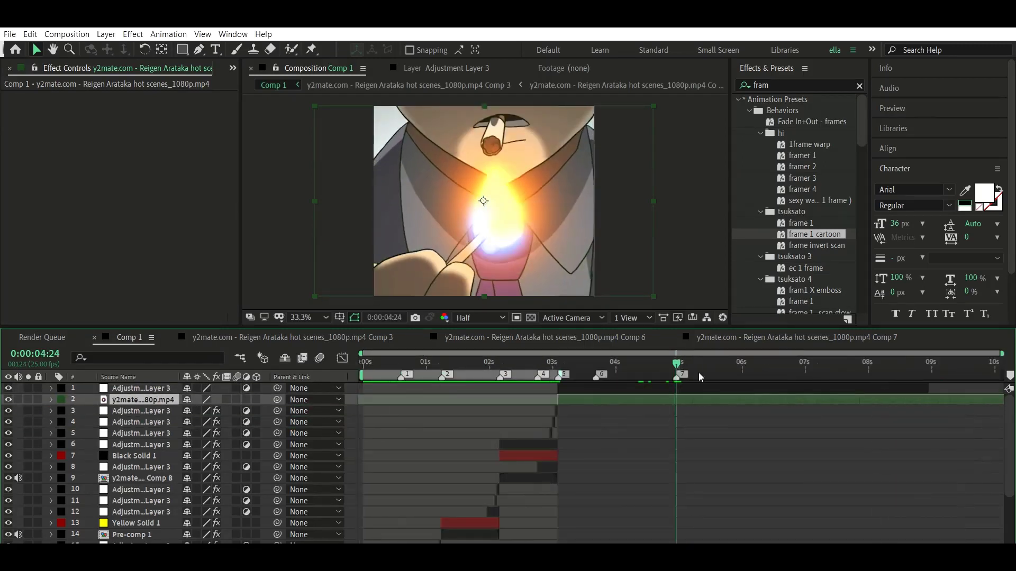
Enable time remapping on the footage and remap 4:24 to 0:00:42:14
click(709, 363)
click(669, 362)
key(ctrl+alt+t)
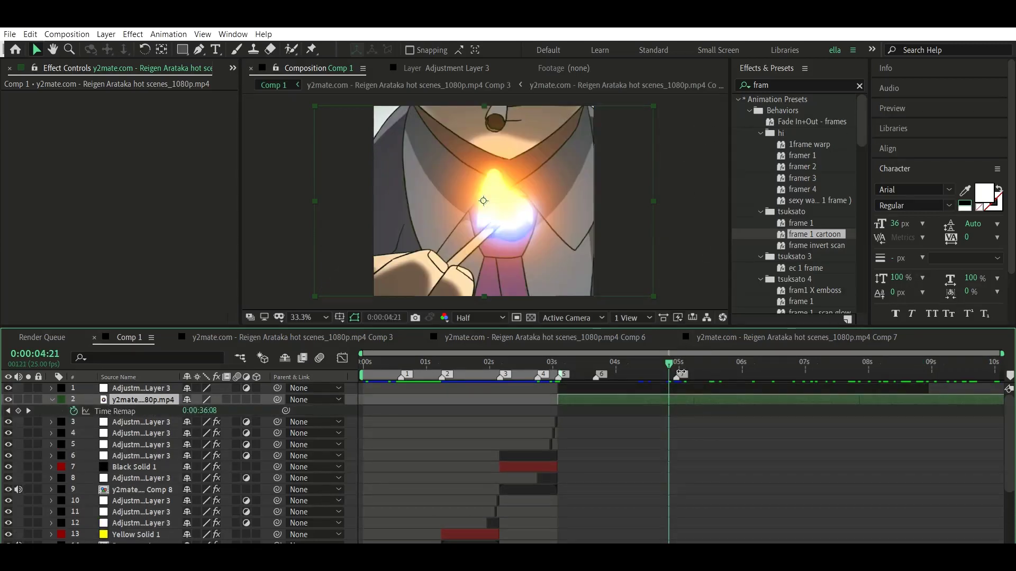
click(681, 373)
drag(199, 411, 343, 376)
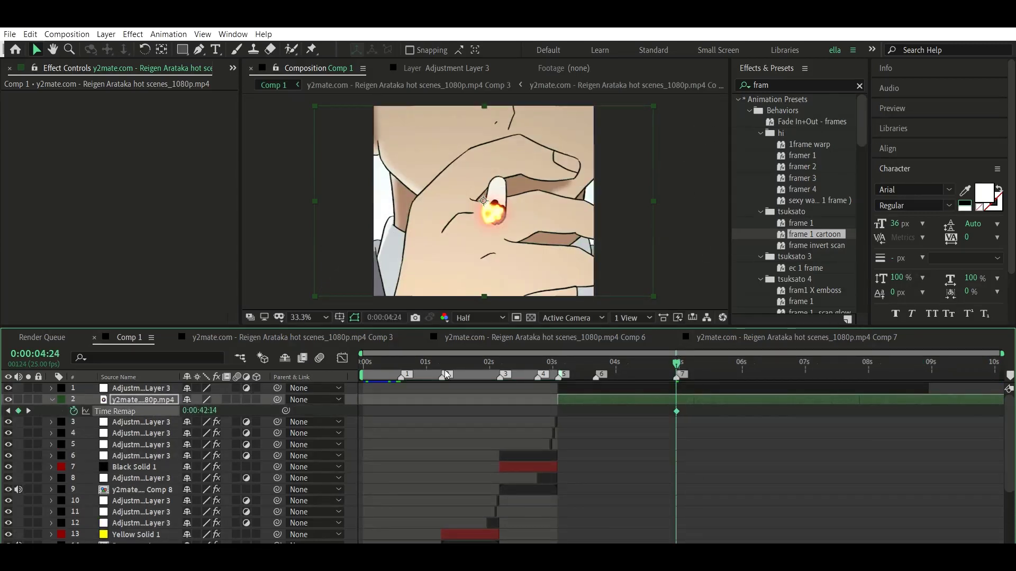
Pre-compose the remapped footage into Comp 9 and search the effects for 'twixt'
key(ctrl+shift+c)
key(Return)
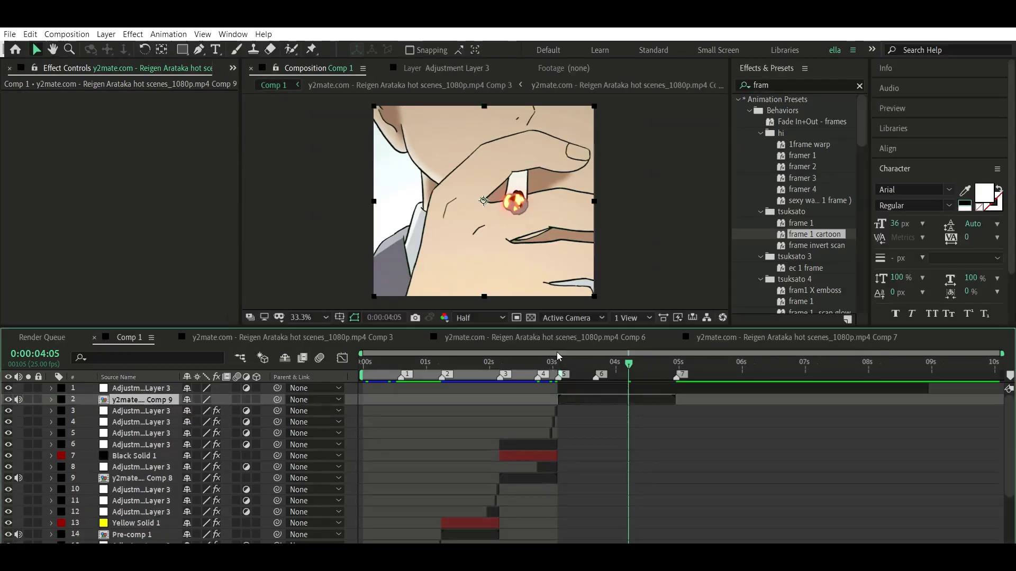
click(558, 361)
click(859, 85)
text(twi)
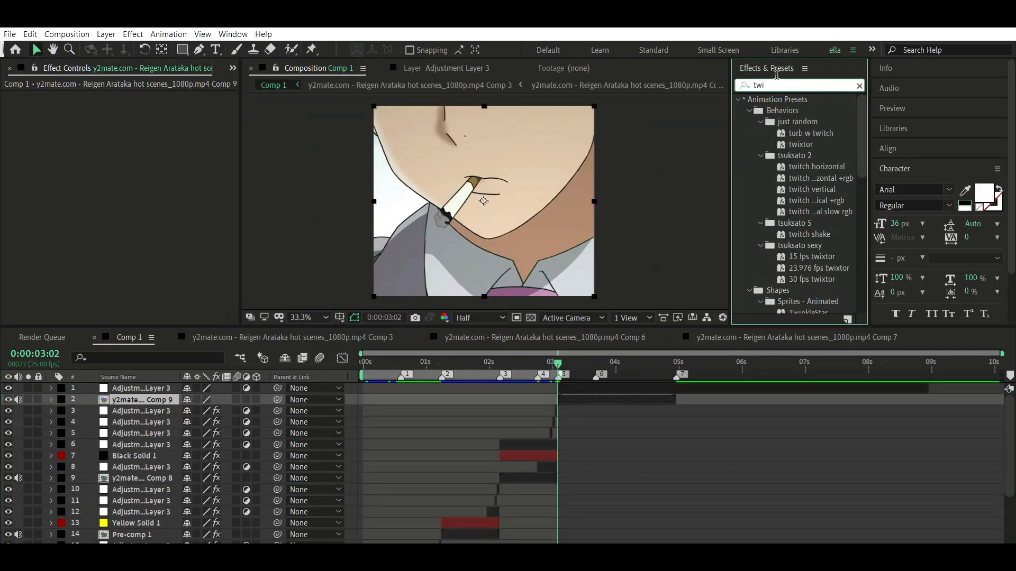
text(xt)
Apply Twixtor Pro to the Comp 9 layer and keyframe Speed % at 10 at 3:13
drag(785, 212, 614, 398)
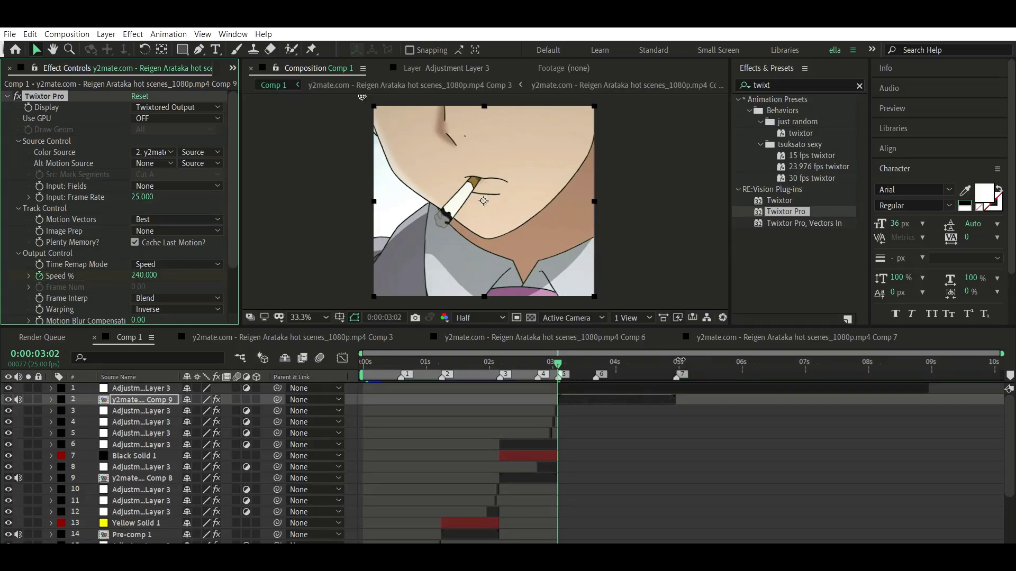
click(586, 362)
click(144, 275)
text(10)
key(Return)
key(semicolon)
Keyframe Speed % at 250 at 3:17 and 10 at 4:05, then preview the ramp
key(Page_Down)
key(Page_Down)
key(Page_Down)
click(144, 275)
text(250)
key(Return)
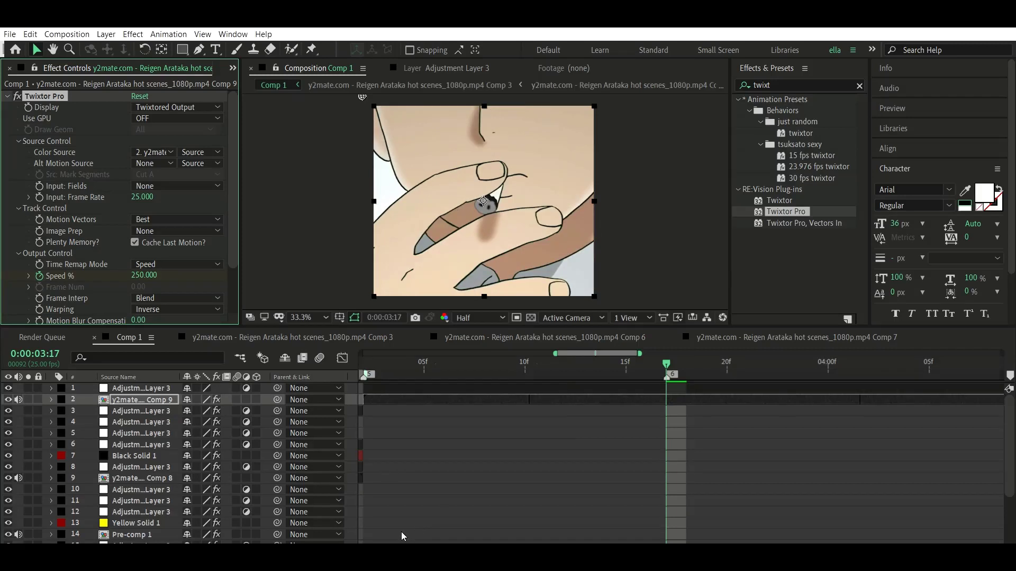
key(semicolon)
click(787, 362)
click(144, 275)
text(10)
key(Return)
key(u)
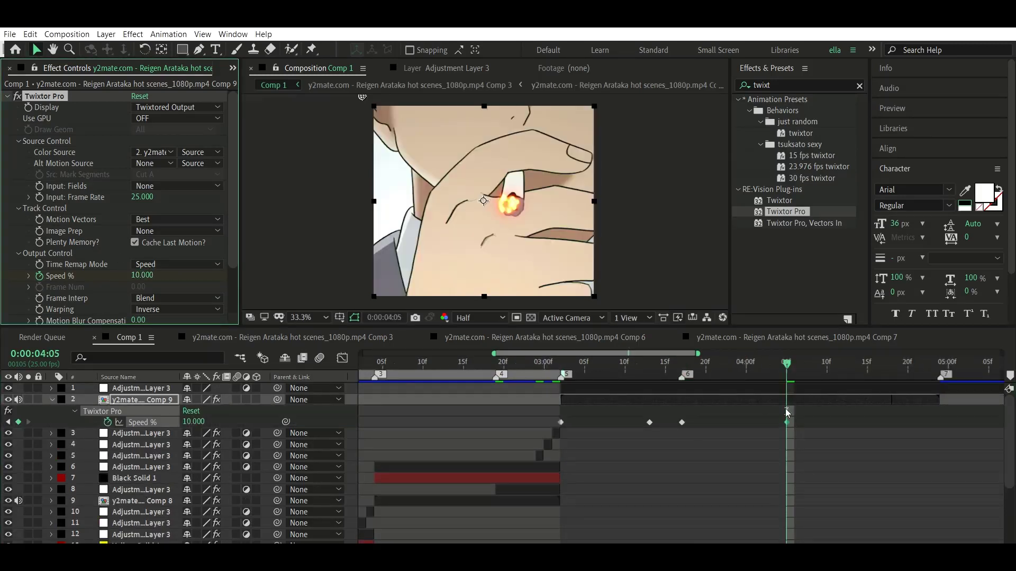
key(space)
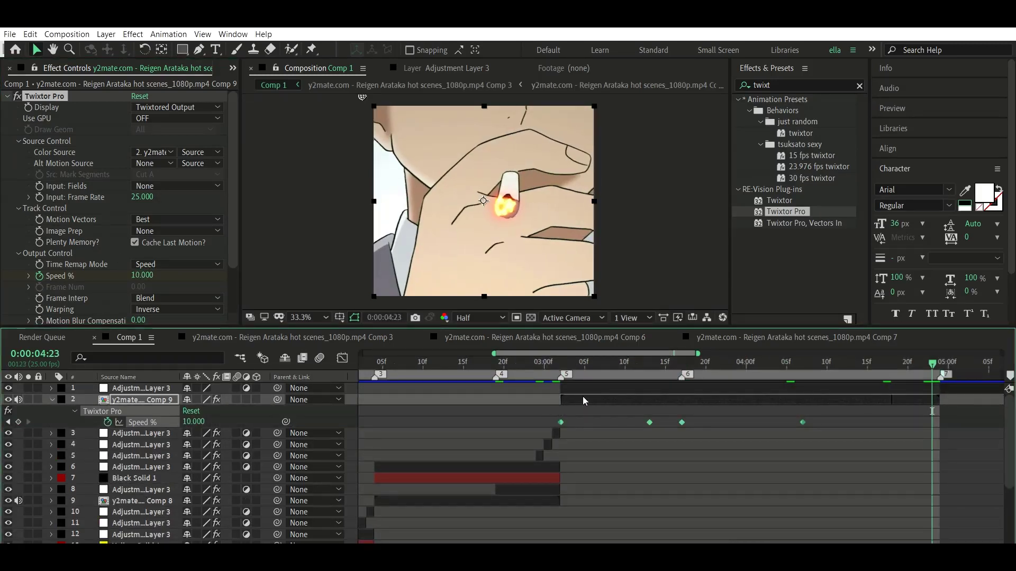
Retime the footage inside Comp 9 to the match and matchbox frame
click(342, 358)
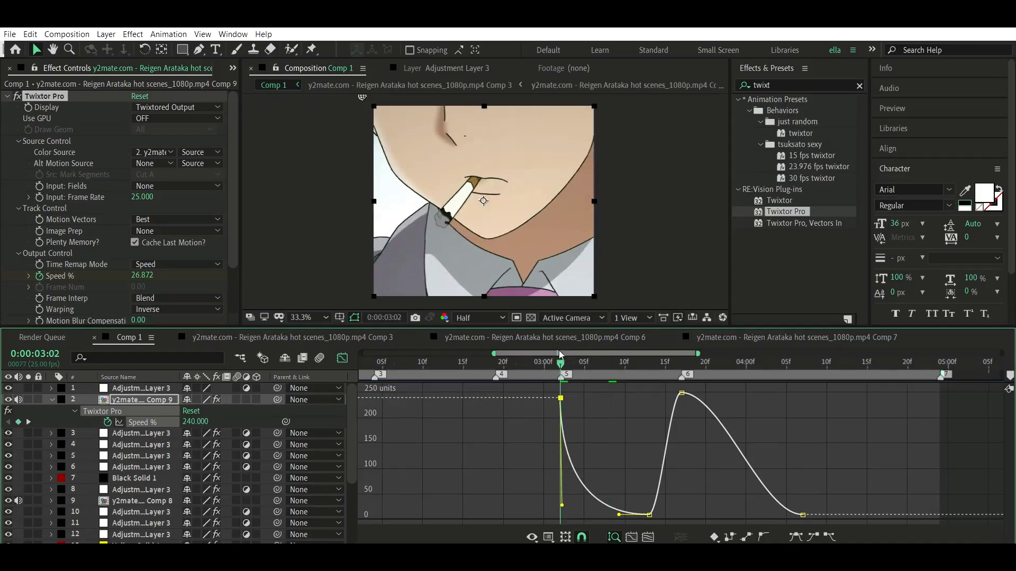
click(342, 357)
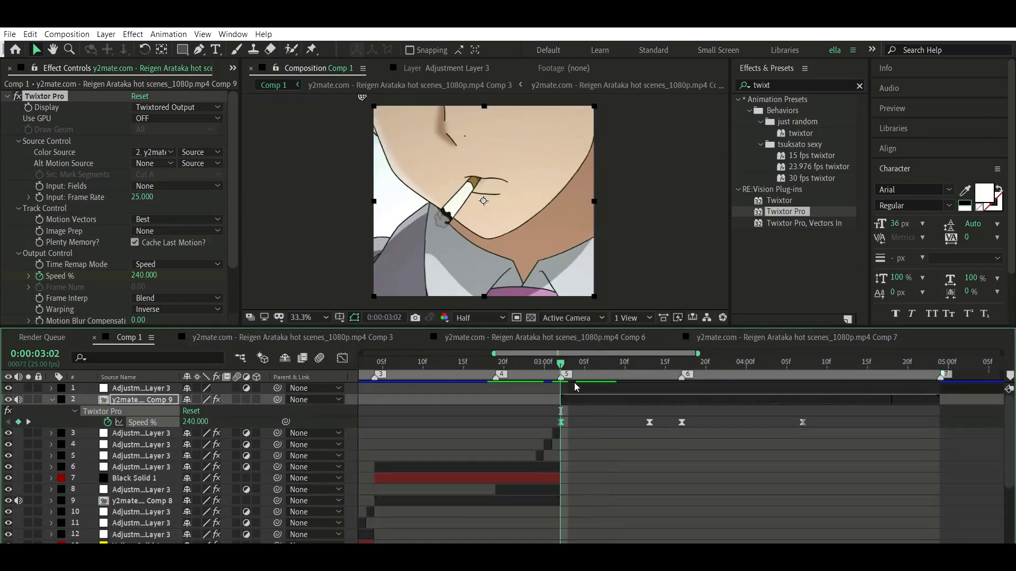
double_click(568, 399)
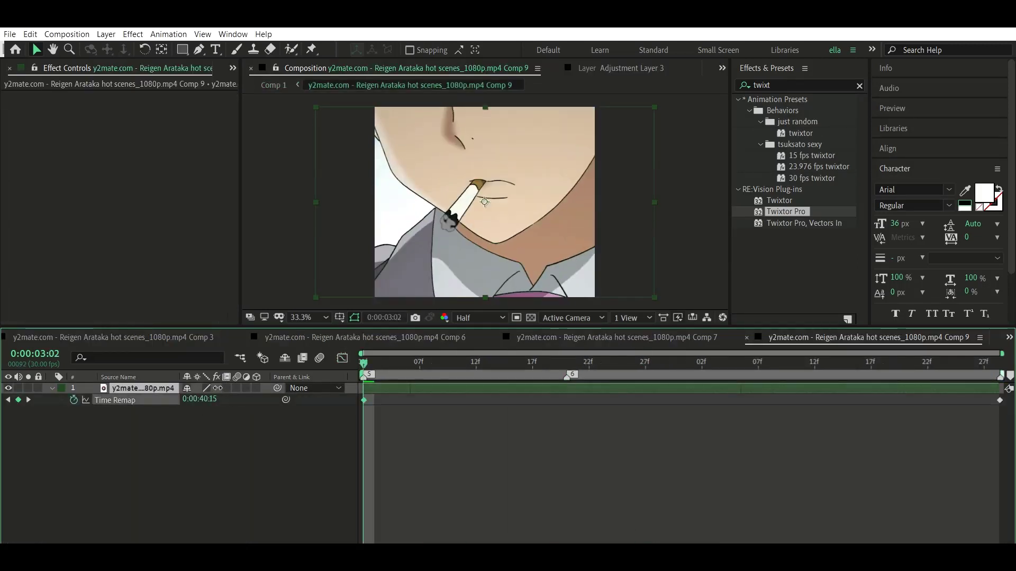
drag(199, 399, 159, 398)
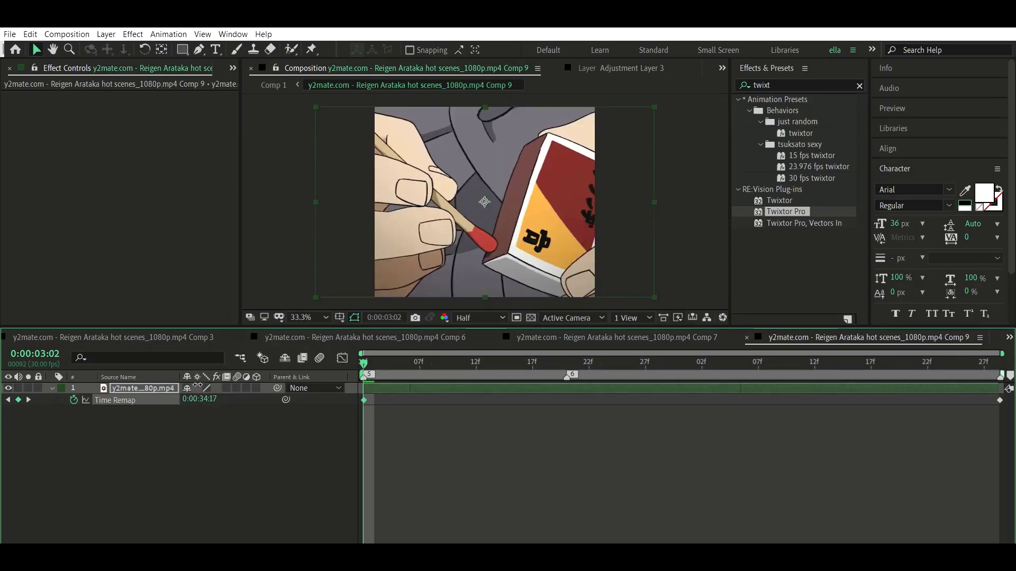
click(271, 86)
drag(562, 362, 640, 360)
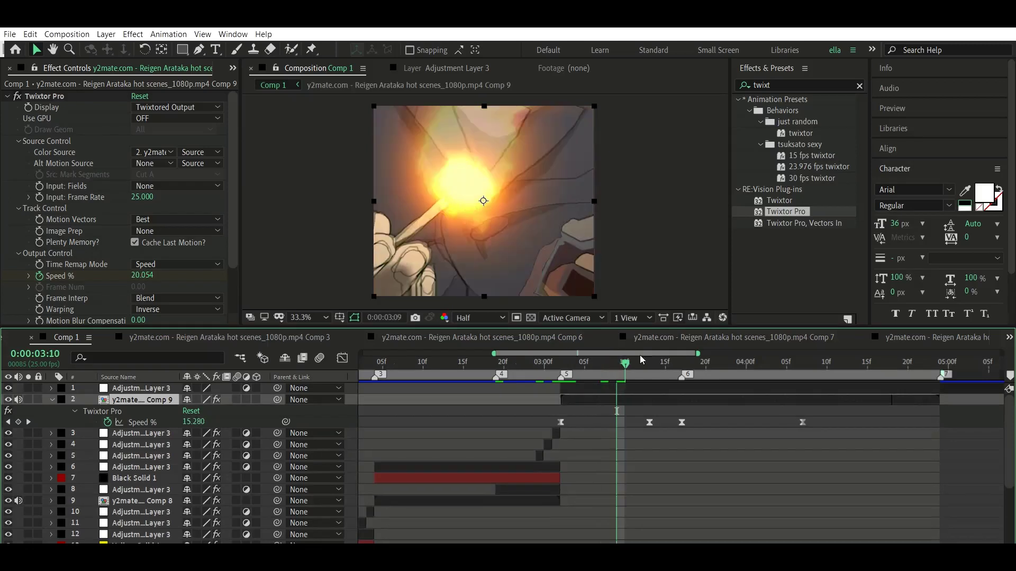
Easy Ease all Speed % keyframes and reshape the curve for a sharper second peak
drag(702, 362, 706, 362)
click(682, 423)
key(shift+F3)
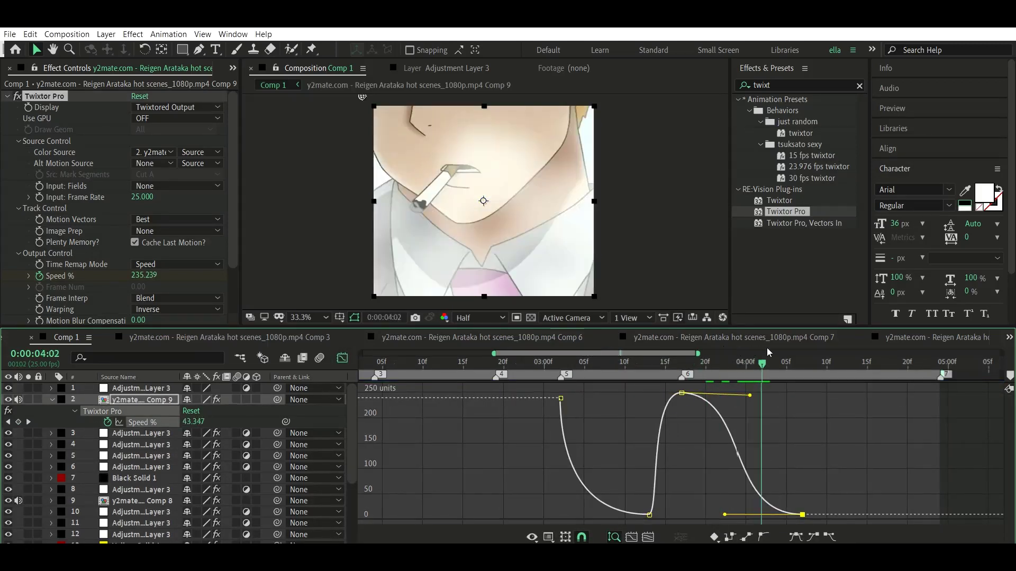
key(space)
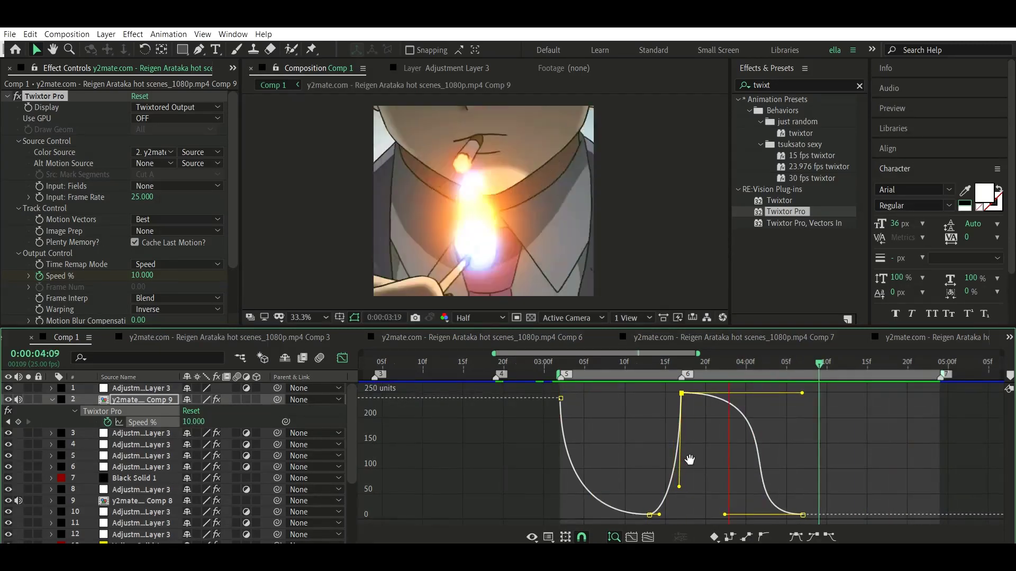
drag(679, 472, 730, 400)
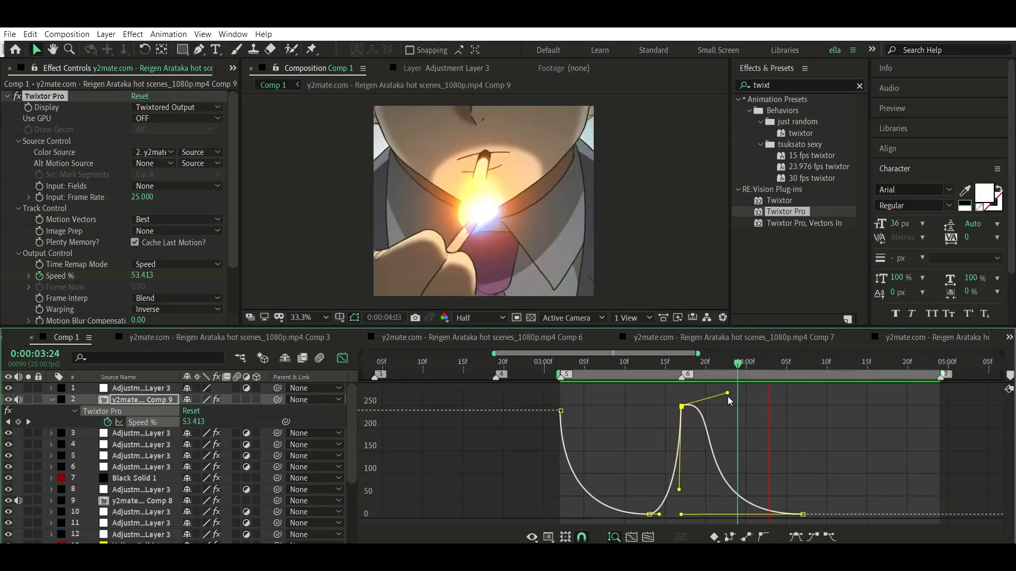
drag(726, 393, 707, 365)
key(space)
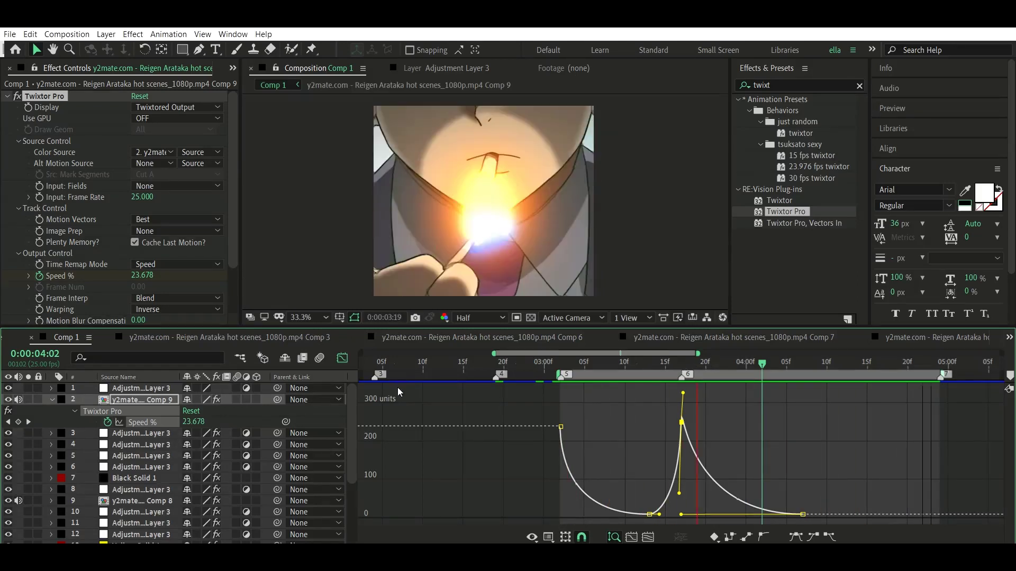
key(space)
key(shift+F3)
Split the adjustment layer frame by frame into one-frame flash layers around 3:02
click(570, 359)
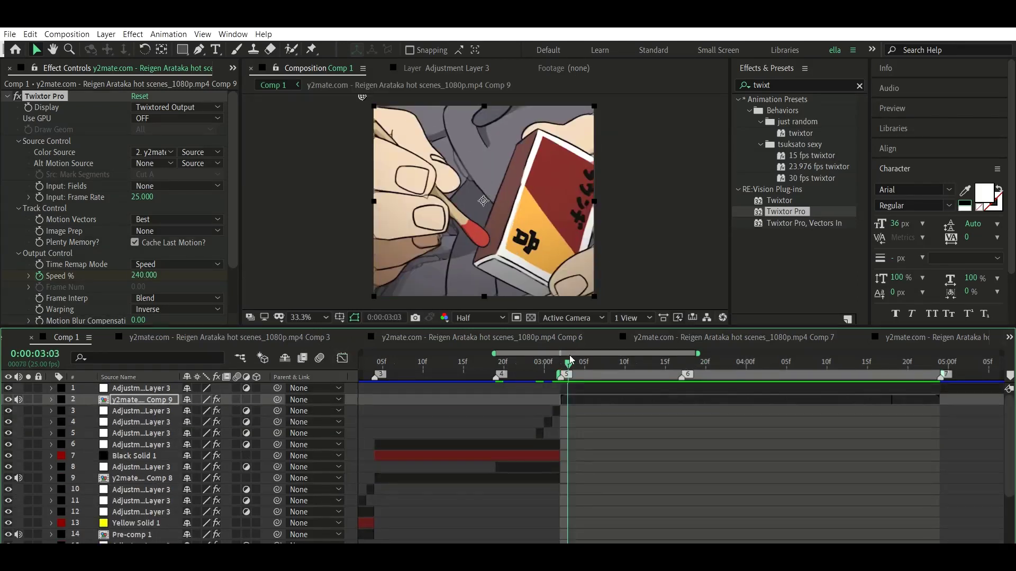
key(ctrl+shift+d)
click(580, 359)
key(ctrl+shift+d)
click(582, 360)
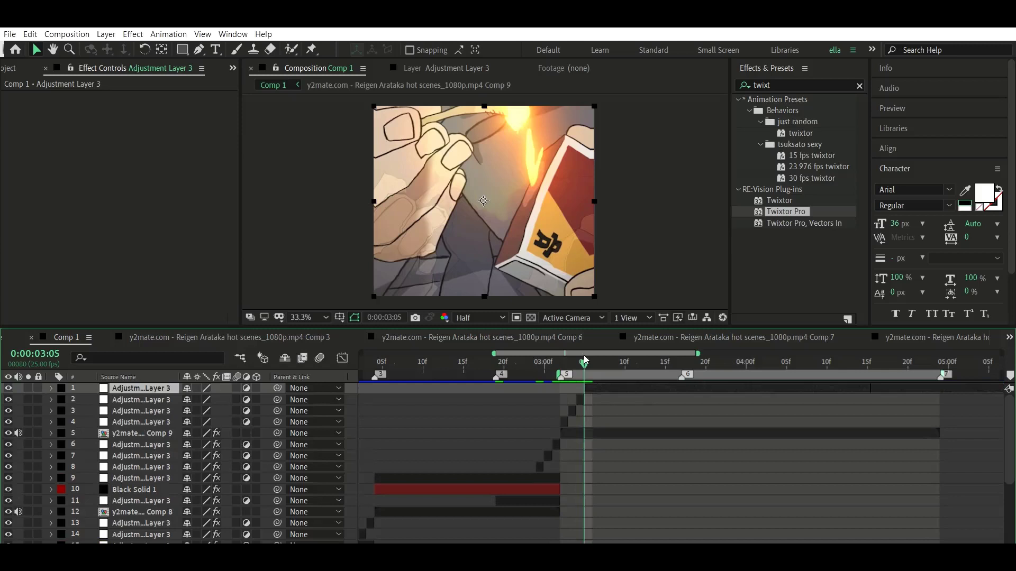
key(ctrl+shift+d)
click(560, 360)
Try 'ec' presets (displacement wiggle, distort chroma) on the flash layers, undoing distort chroma
click(618, 423)
key(ctrl+5)
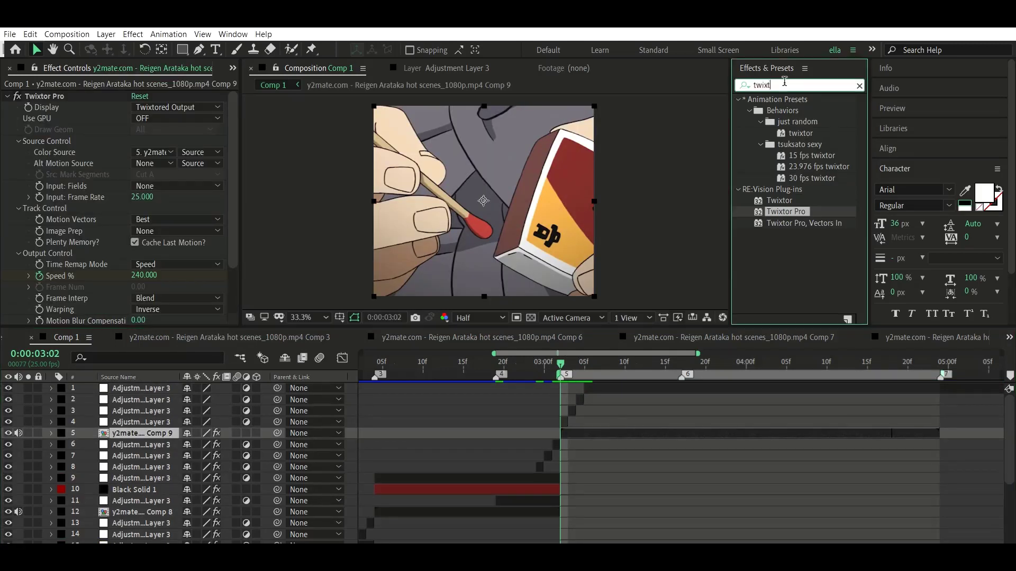
text(ec)
scroll(794, 238, down, 4)
double_click(818, 228)
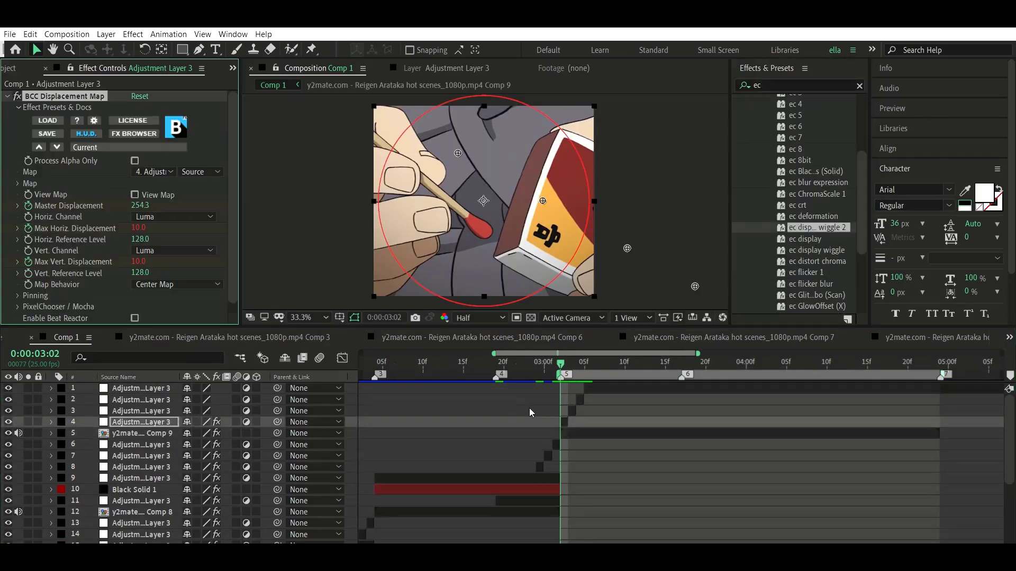
click(529, 408)
drag(817, 261, 571, 420)
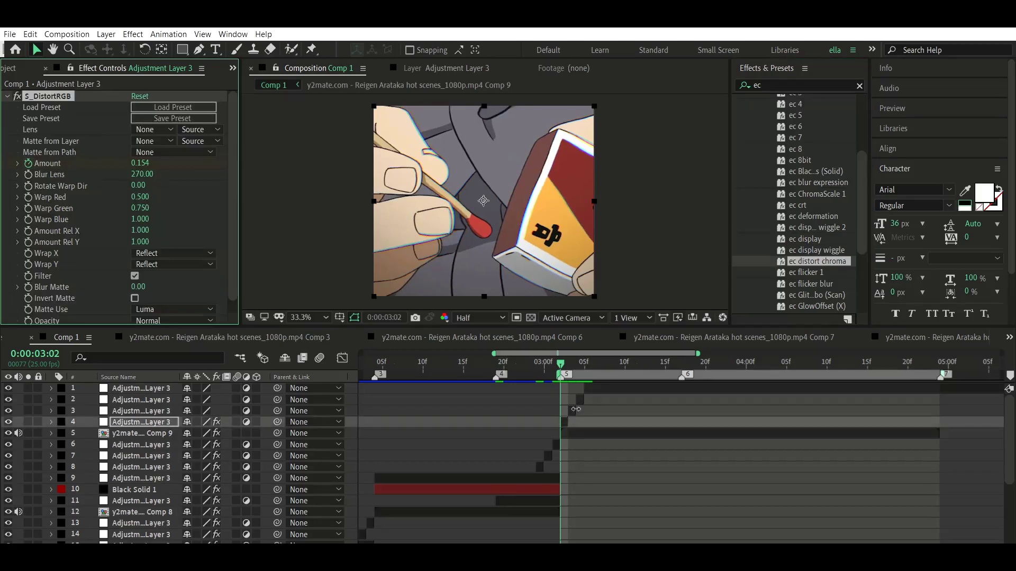
key(ctrl+z)
Search 'frame' presets and try a glow frame preset on layer 4, then undo it
key(ctrl+5)
text(rame\\\\\\\\\\\\\\)
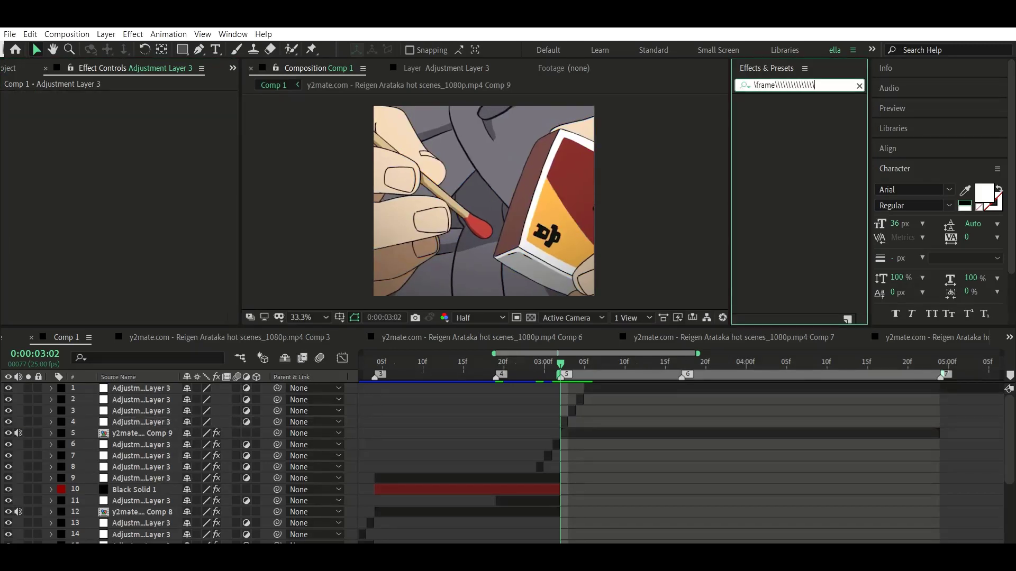
key(ctrl+a)
text(frame)
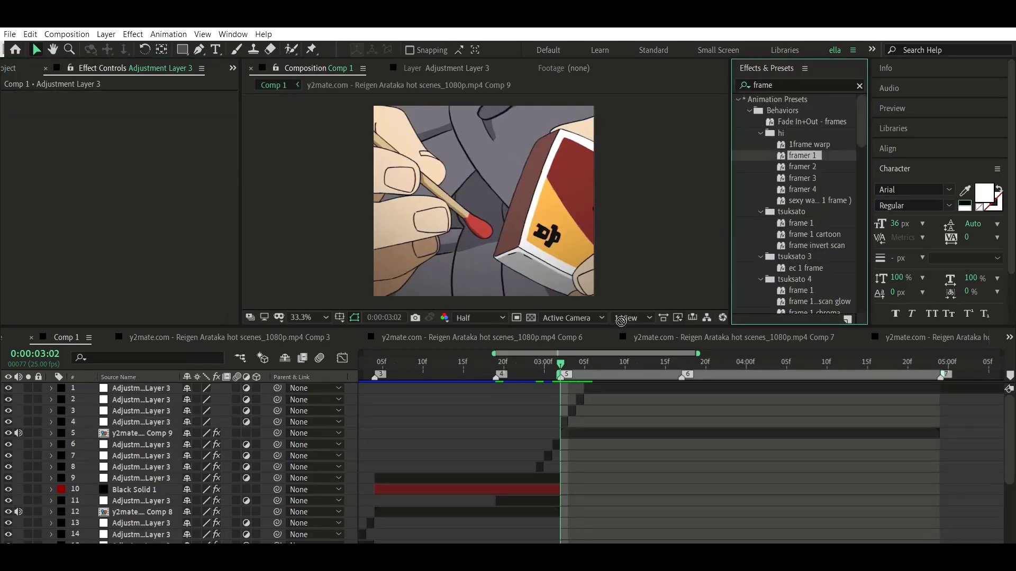
drag(807, 155, 572, 422)
key(Page_Down)
scroll(831, 153, down, 3)
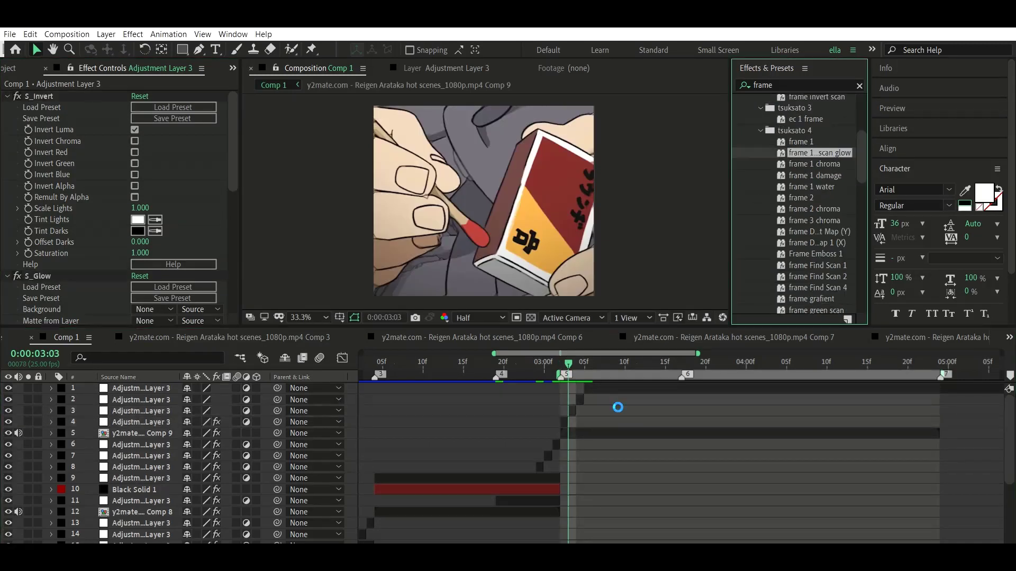
key(ctrl+z)
Test frame 3 chroma and frame green scan, then keep 'frame idk' on layer 2
drag(813, 220, 578, 403)
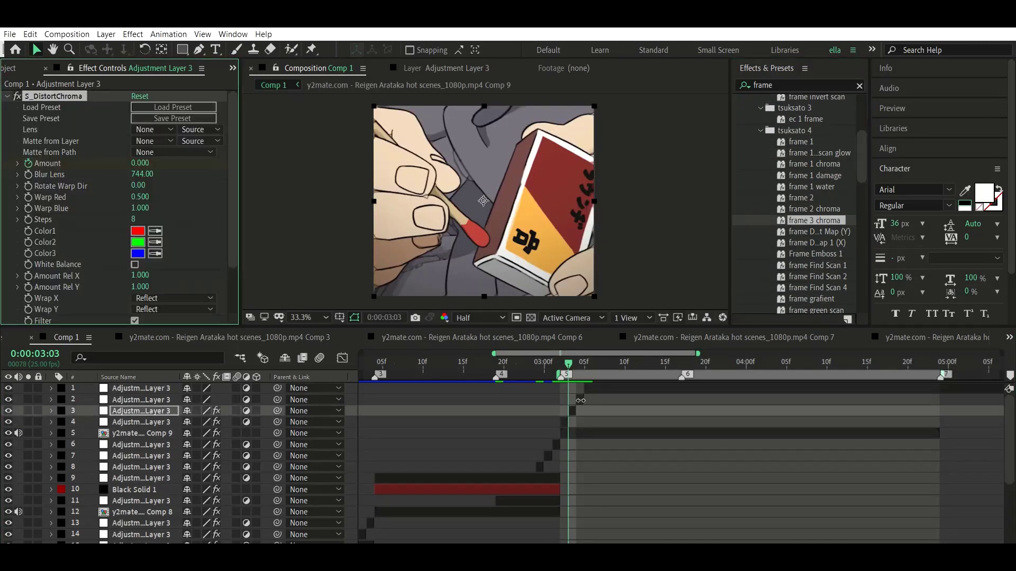
key(ctrl+z)
scroll(815, 211, down, 3)
drag(815, 251, 593, 398)
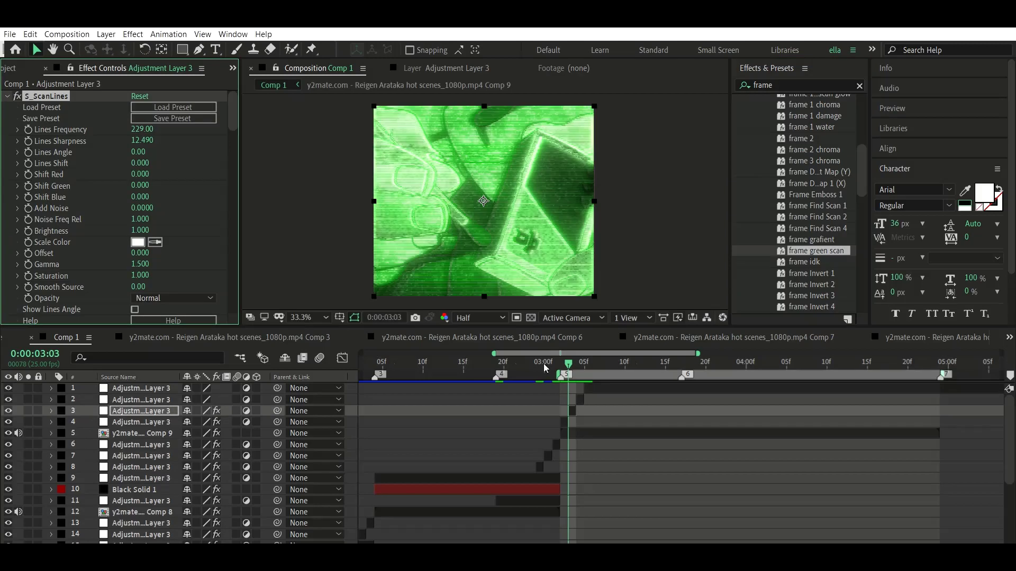
key(Page_Down)
key(ctrl+z)
double_click(804, 261)
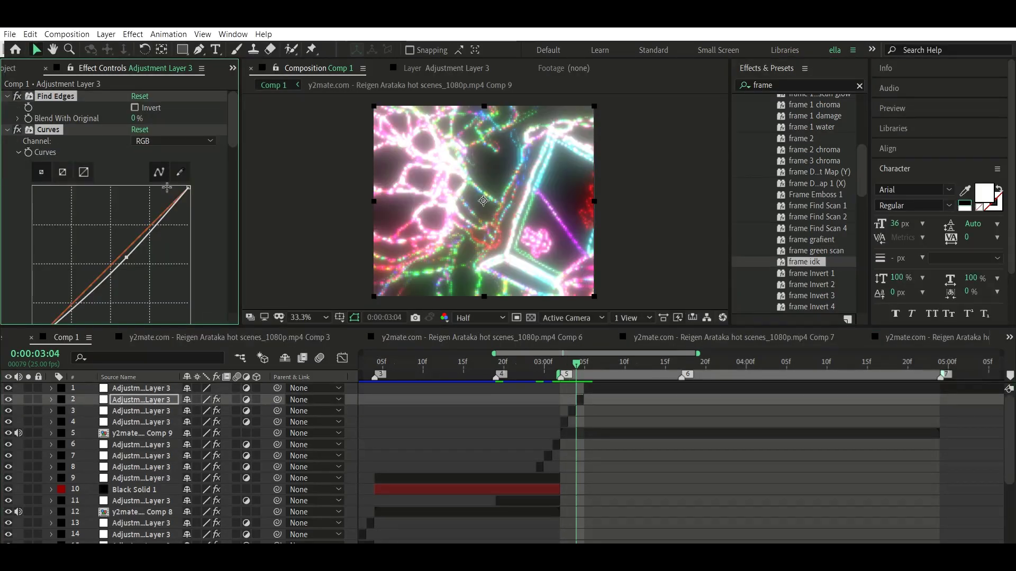
Scrub from 2:18 across the ramp to review the flash frames
scroll(161, 189, down, 10)
scroll(94, 139, down, 5)
click(487, 364)
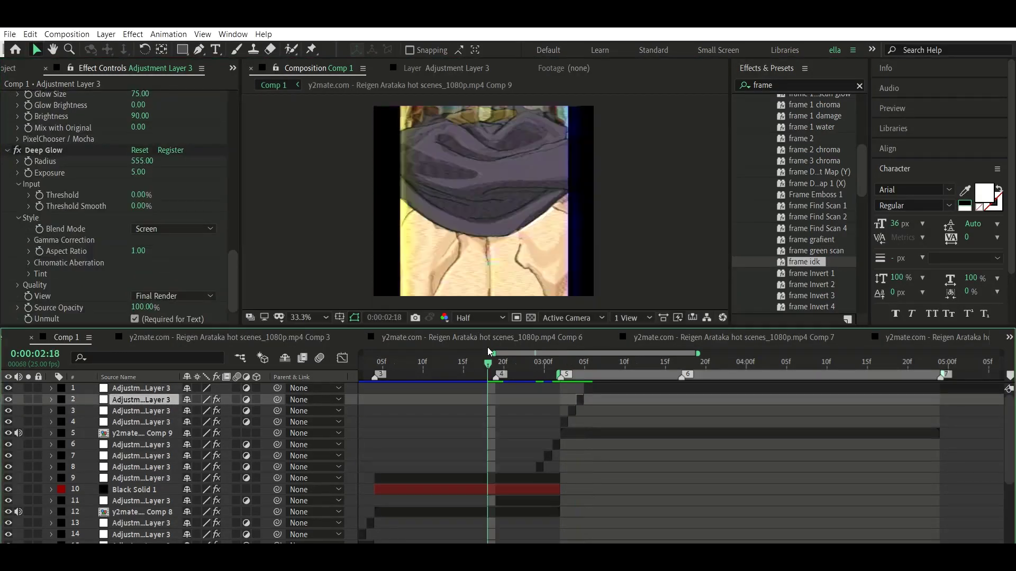
drag(604, 365, 942, 361)
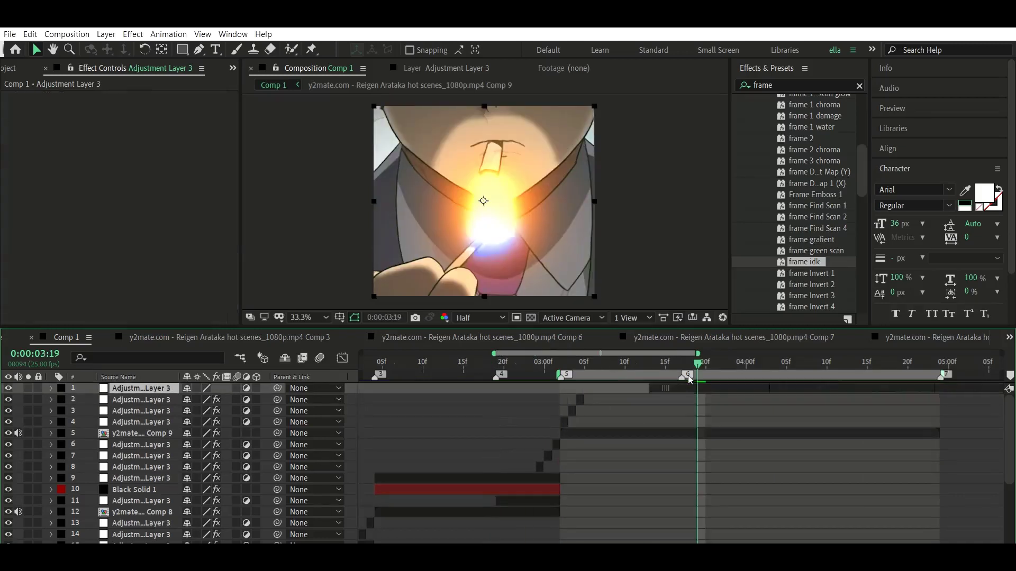
Duplicate the top adjustment layer and apply the twitch vertical preset from 3:17
key(ctrl+d)
key(i)
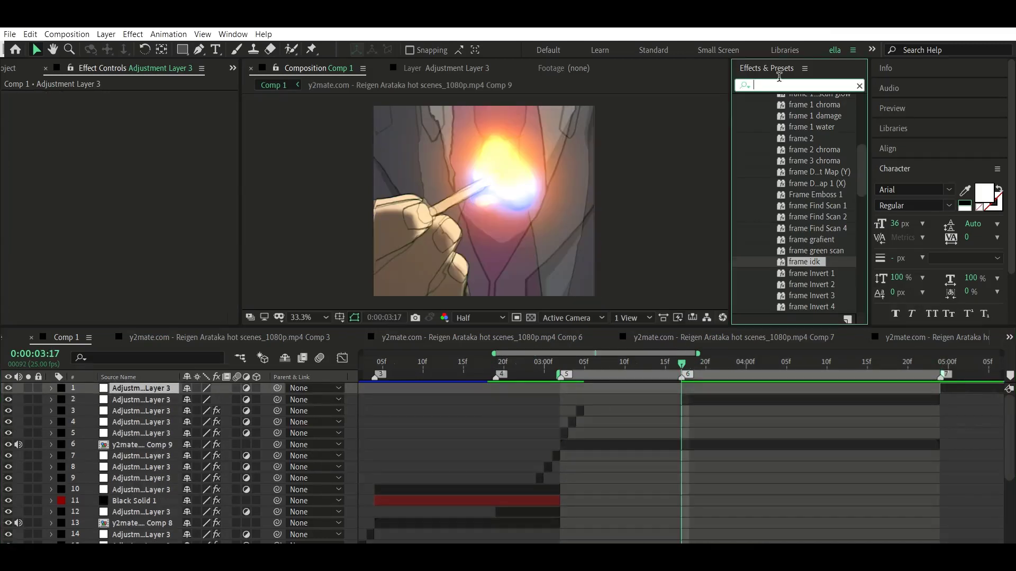
click(794, 85)
text(twit)
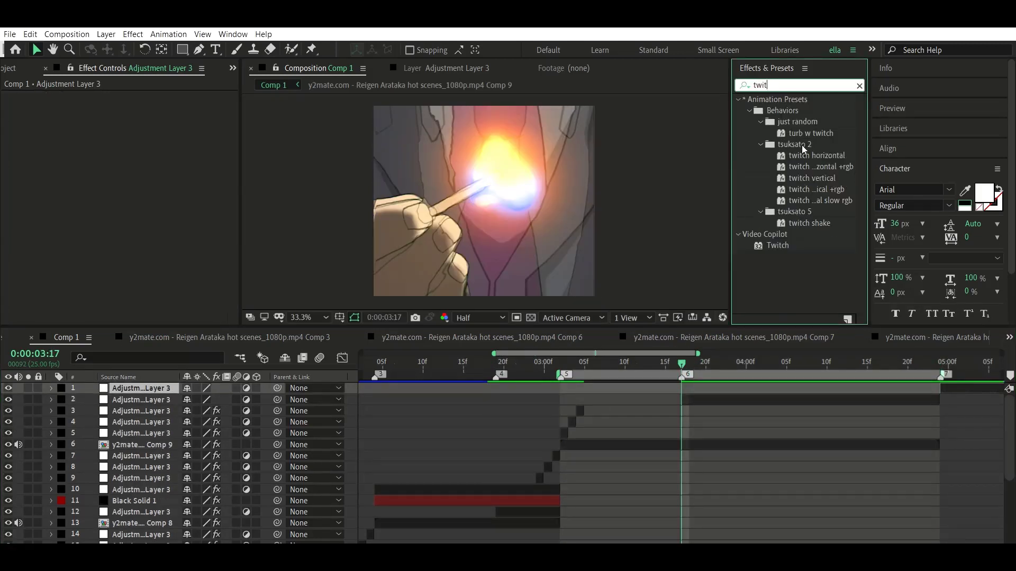
drag(777, 245, 667, 399)
double_click(760, 86)
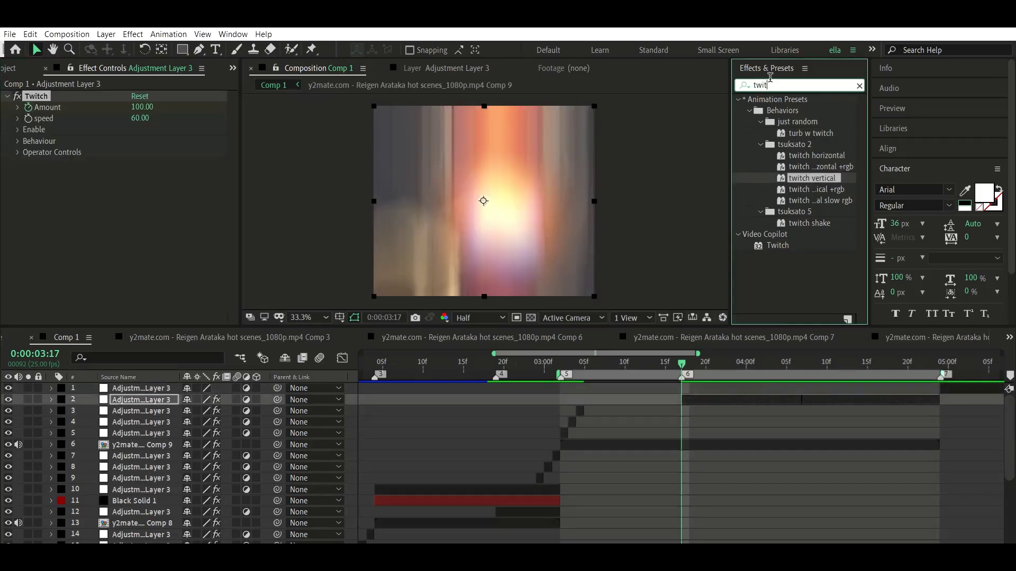
Apply the 'lens + bright' preset to the Comp 9 clip and preview the glow
text(len)
mouse_move(809, 156)
mouse_down()
mouse_move(812, 166)
mouse_move(574, 443)
mouse_up()
key(i)
key(space)
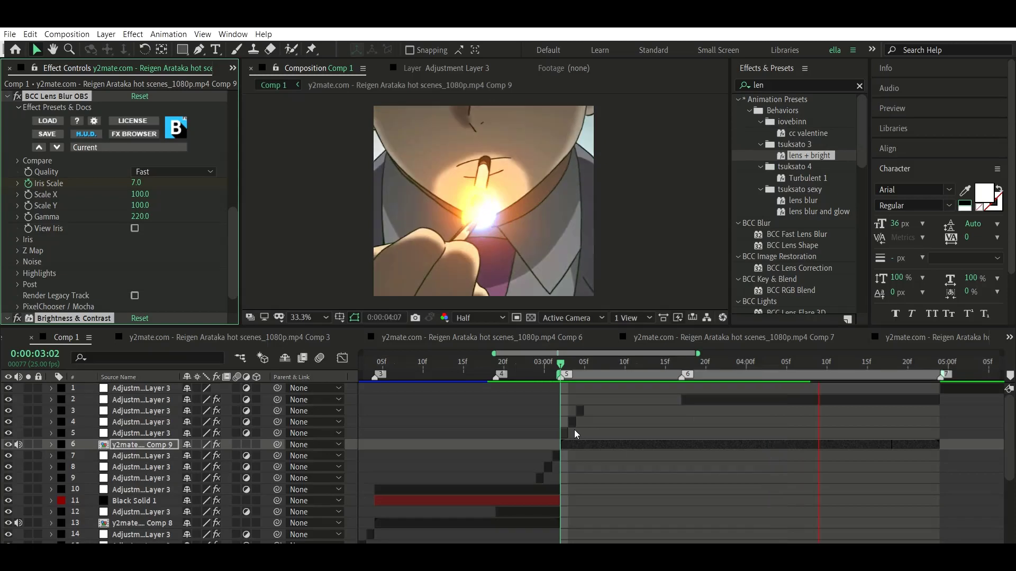
key(space)
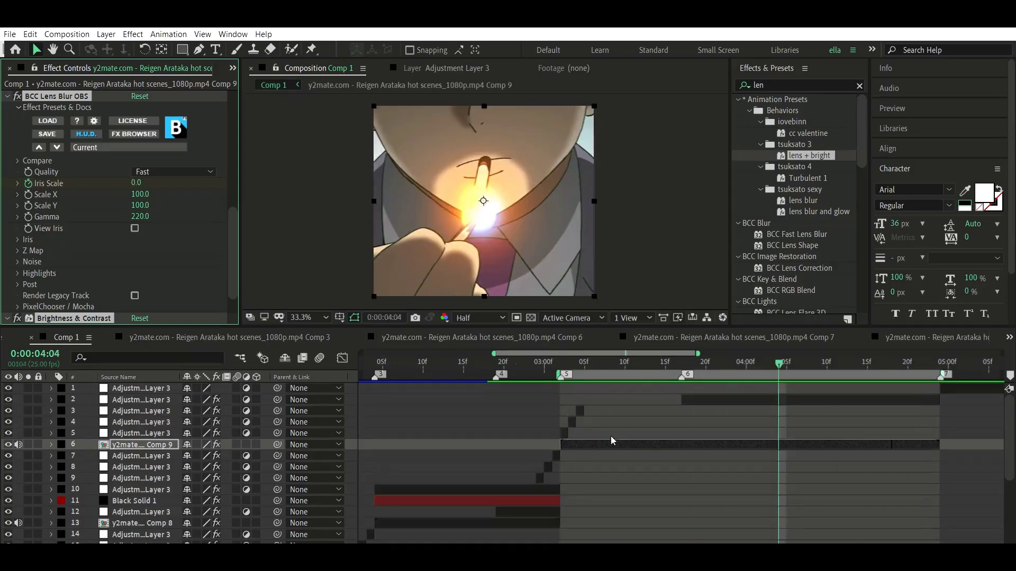
Duplicate the top adjustment layer twice at 0:00:04:24
click(971, 376)
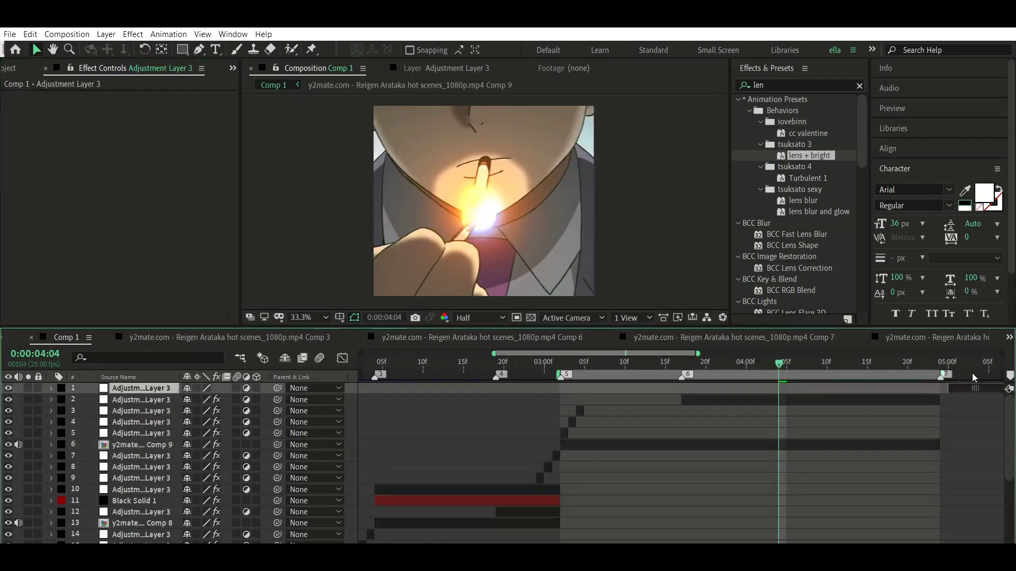
click(917, 361)
key(ctrl+d)
key(ctrl+d)
Apply the 1frame warp and twist warp 'frame' presets to the newest adjustment layer
click(940, 361)
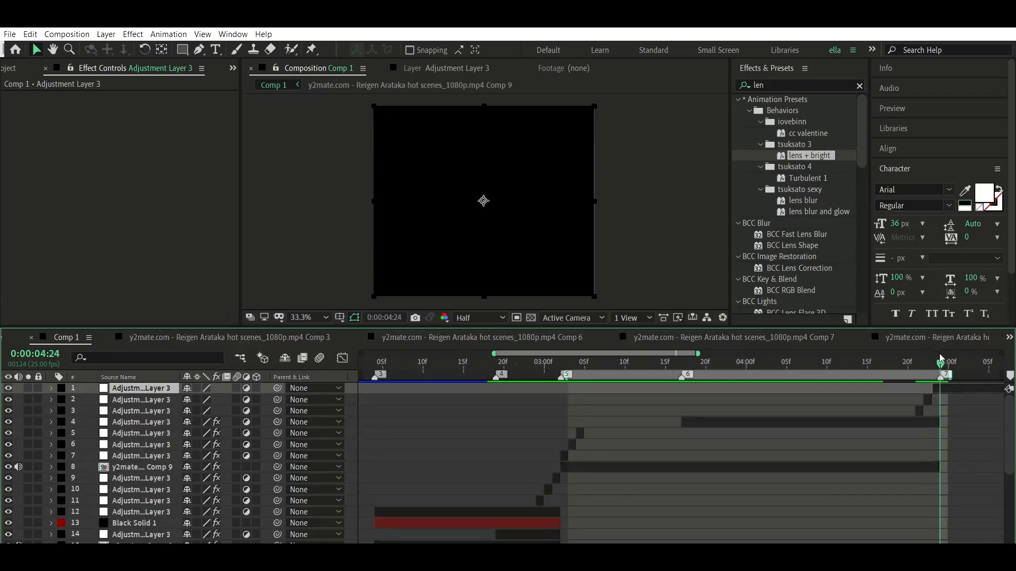
key(ctrl+d)
key(Page_Up)
click(859, 85)
text(frame)
double_click(809, 144)
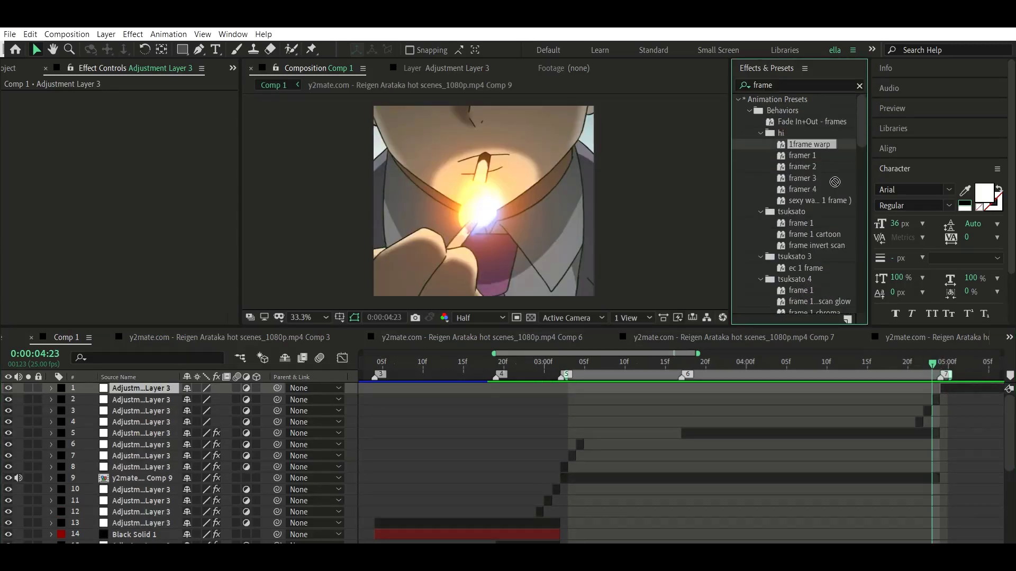
click(819, 200)
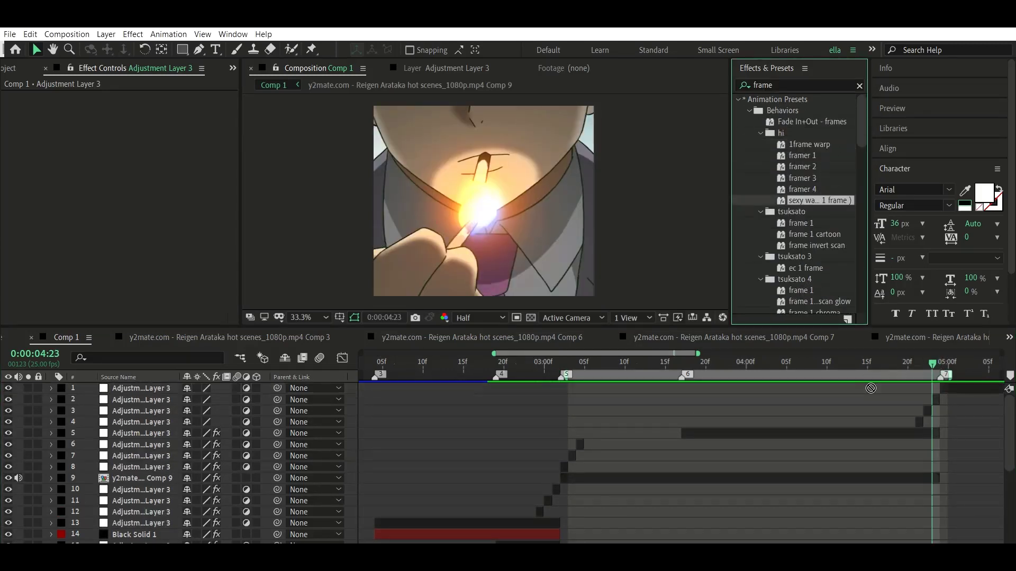
Give layer 3 the frame JPG 3 preset and layer 4 a JPEG damage flash
click(927, 355)
click(805, 386)
click(805, 268)
scroll(828, 266, down, 3)
scroll(828, 265, down, 3)
mouse_move(808, 304)
mouse_down()
mouse_move(815, 409)
mouse_move(829, 422)
mouse_up()
key(Page_Up)
click(935, 349)
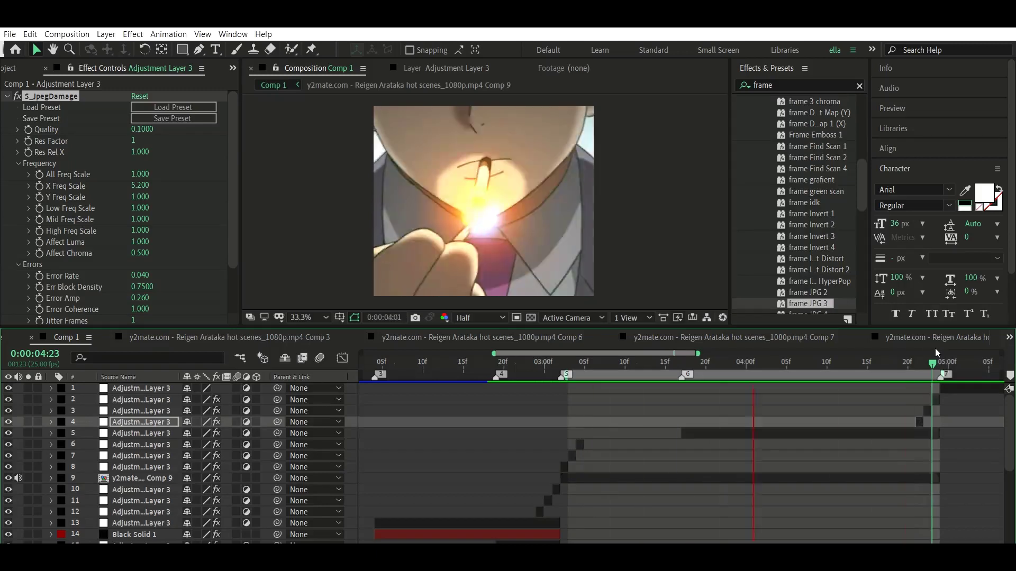
scroll(385, 399, down, 5)
Preview the edit from the start, stopping at 0:00:03:23
key(Home)
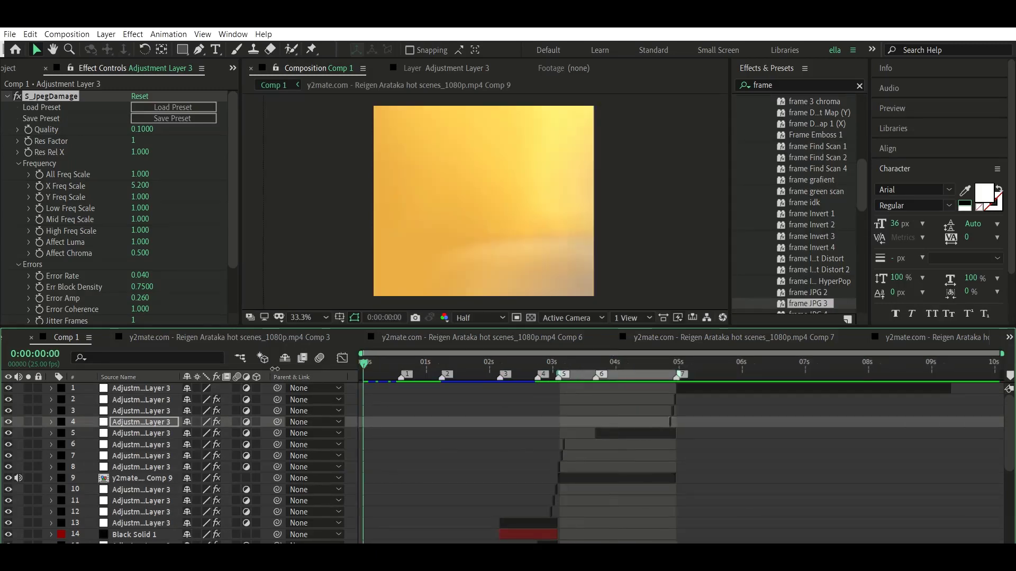
key(space)
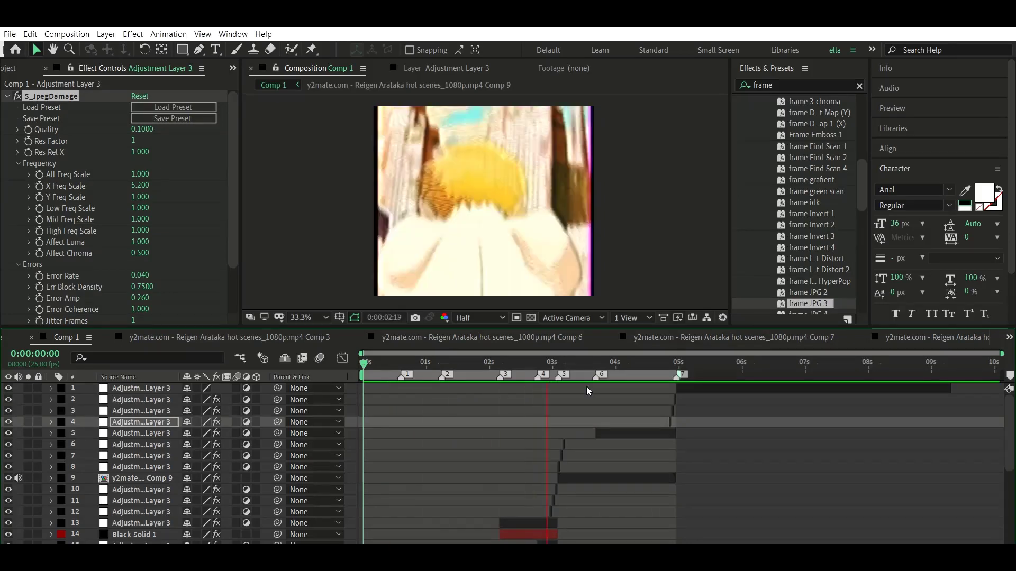
click(575, 351)
click(609, 352)
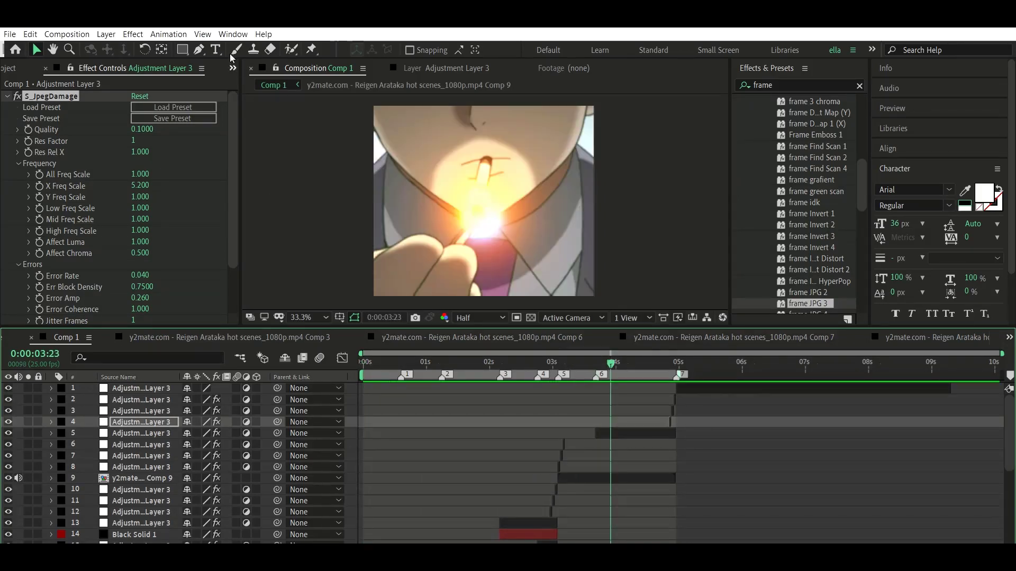
key(ctrl+t)
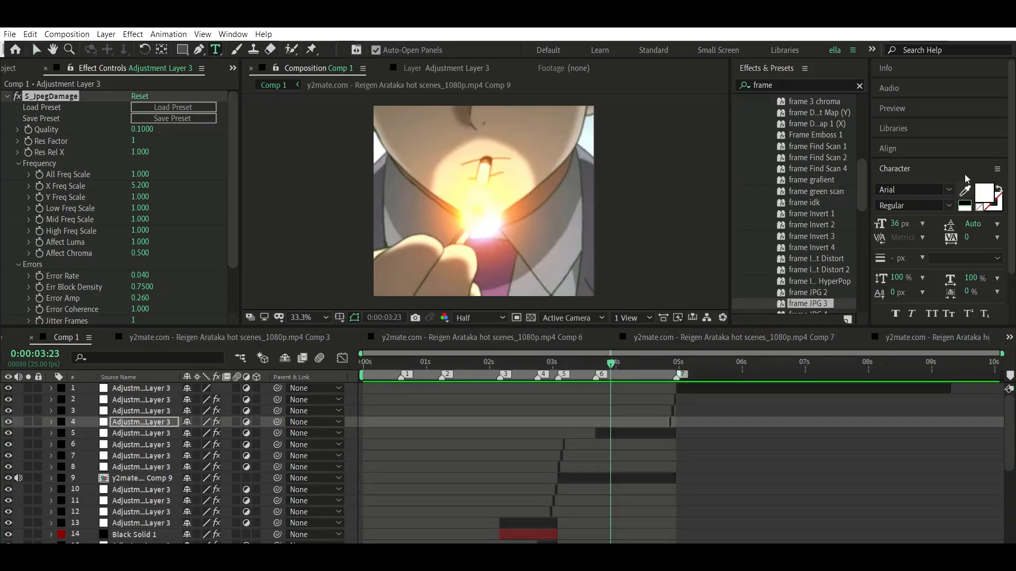
Type 'and baby i want you so bad......' and trim it to 3:17–4:24
click(459, 188)
text(and baby i want you so bad......)
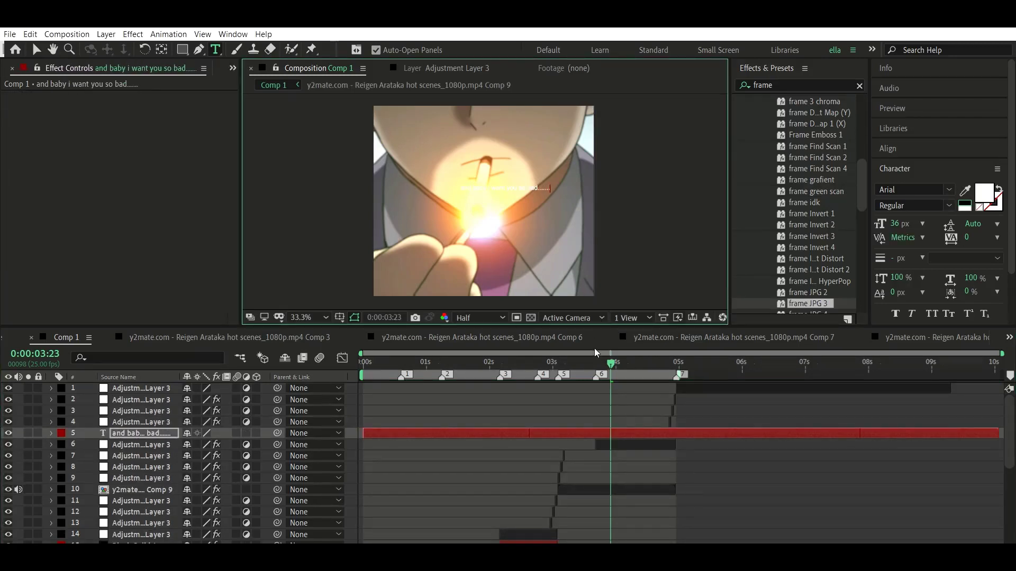
click(595, 352)
key(alt+[)
click(556, 428)
click(679, 354)
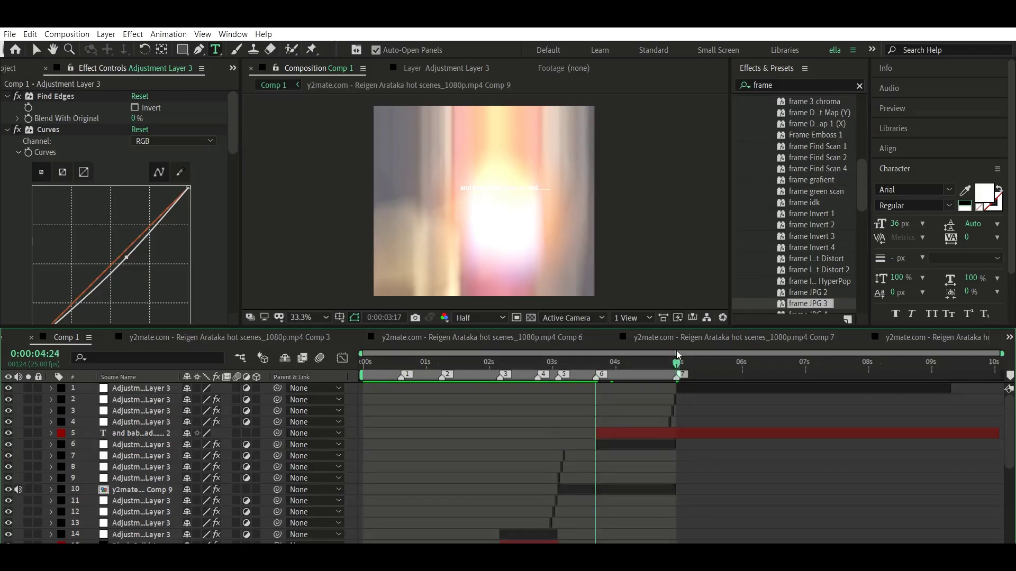
click(662, 433)
key(alt+])
Centre the lyric text horizontally and vertically and colour it orange-red
click(638, 361)
click(624, 433)
click(888, 149)
click(907, 182)
click(974, 182)
click(894, 236)
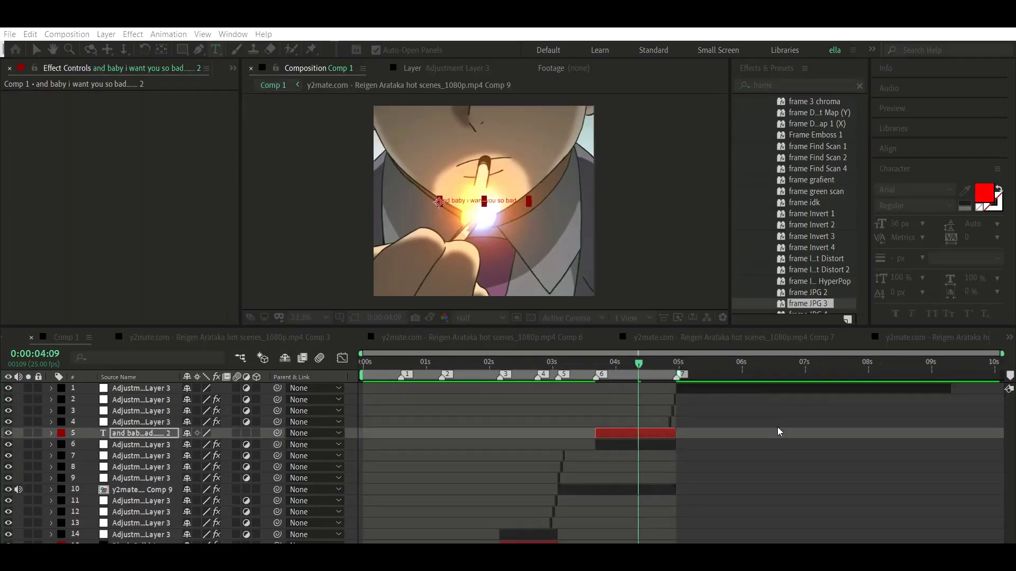
key(Return)
key(space)
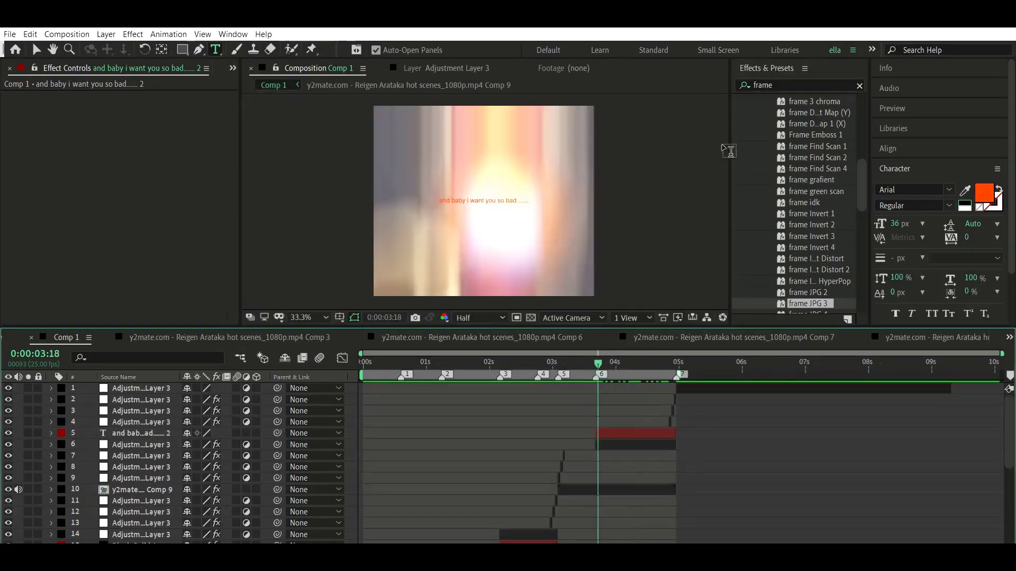
Apply the Typewriter preset to the lyric text and preview the typing animation
double_click(794, 86)
text(type)
drag(806, 257, 634, 433)
key(v)
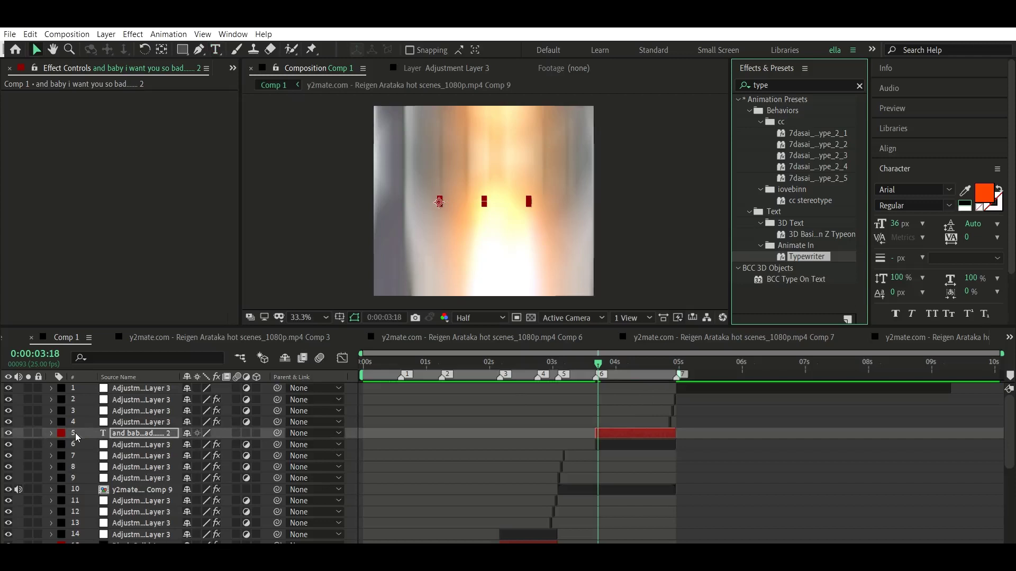
key(u)
key(space)
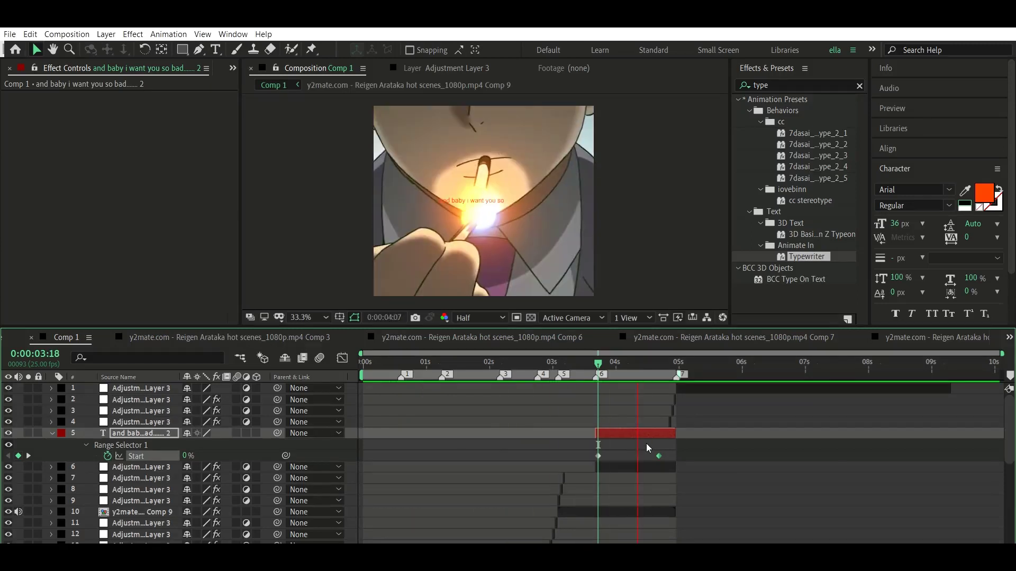
click(51, 433)
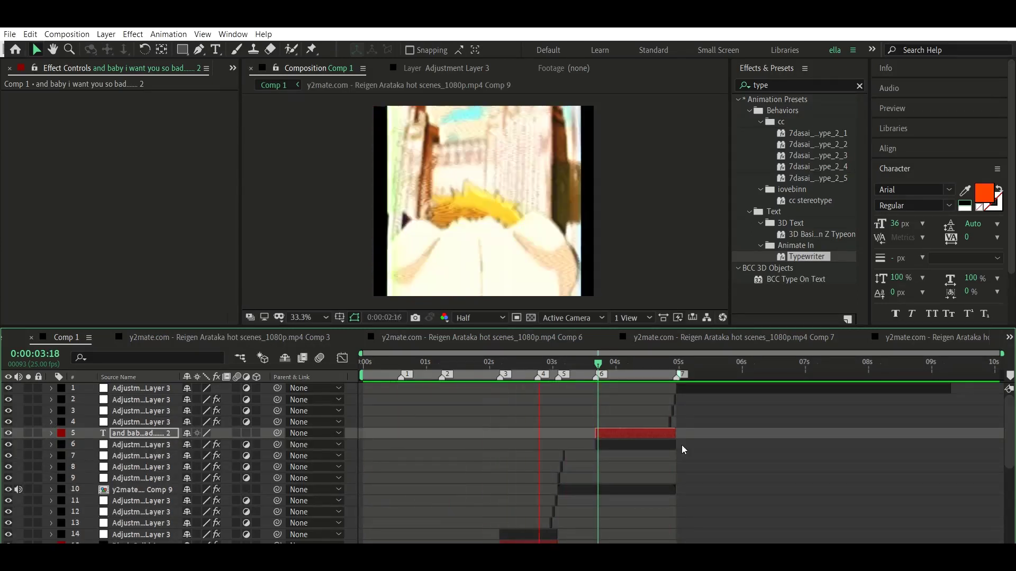
Pre-compose the stacked clip and effect layers into Pre-comp 2
scroll(567, 462, down, 3)
click(568, 462)
scroll(315, 385, up, 3)
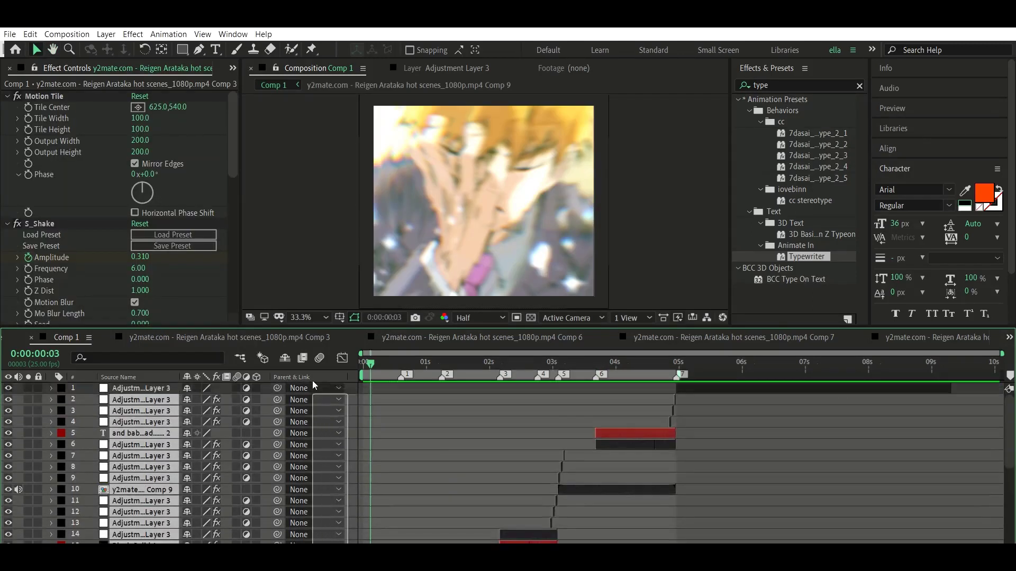
key(ctrl+z)
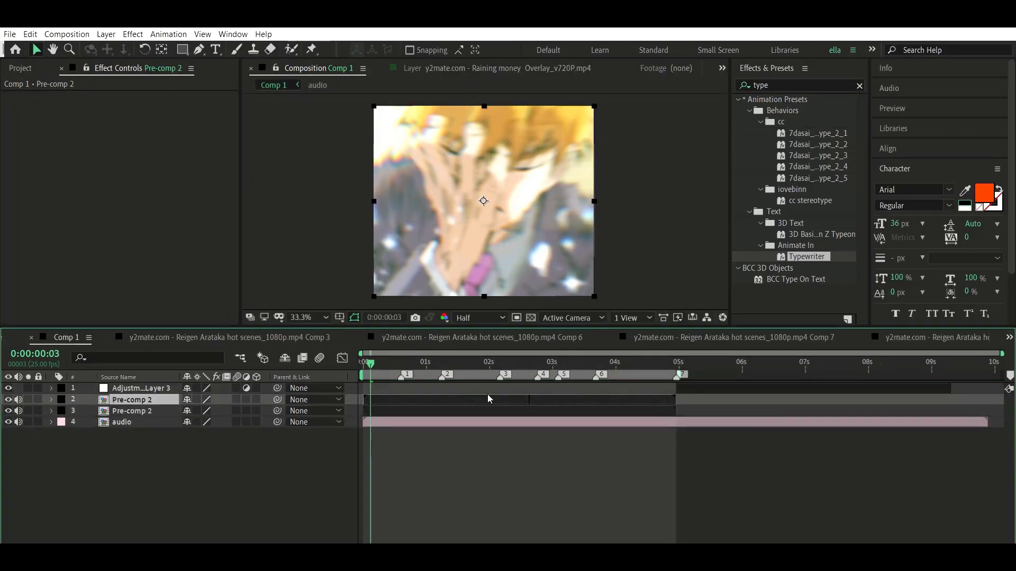
Move Pre-comp 2 to start at 0:00:05:00 and check the composition's last frame
drag(488, 399, 711, 406)
drag(674, 363, 678, 363)
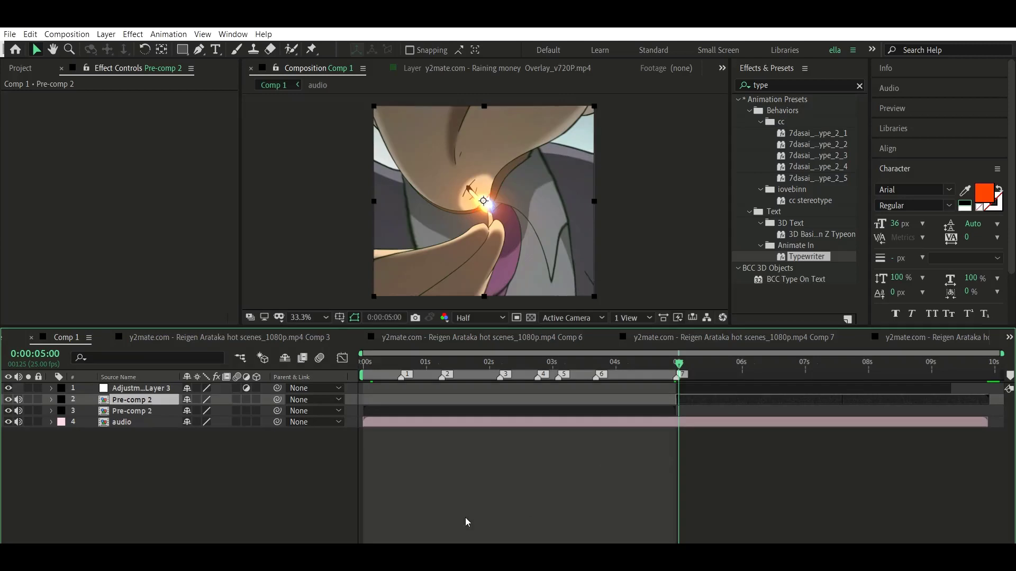
key(End)
key(semicolon)
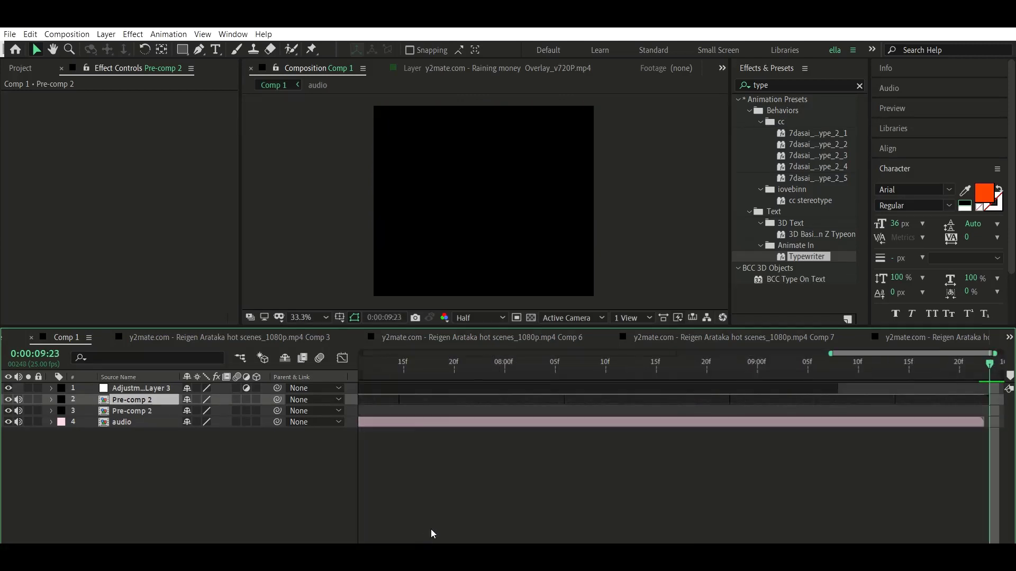
key(Page_Up)
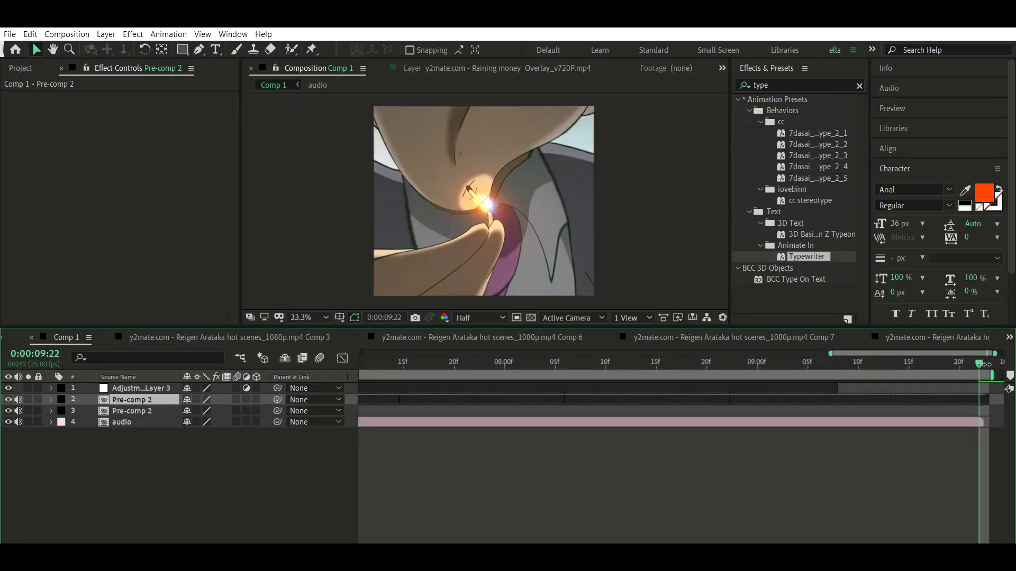
key(semicolon)
key(space)
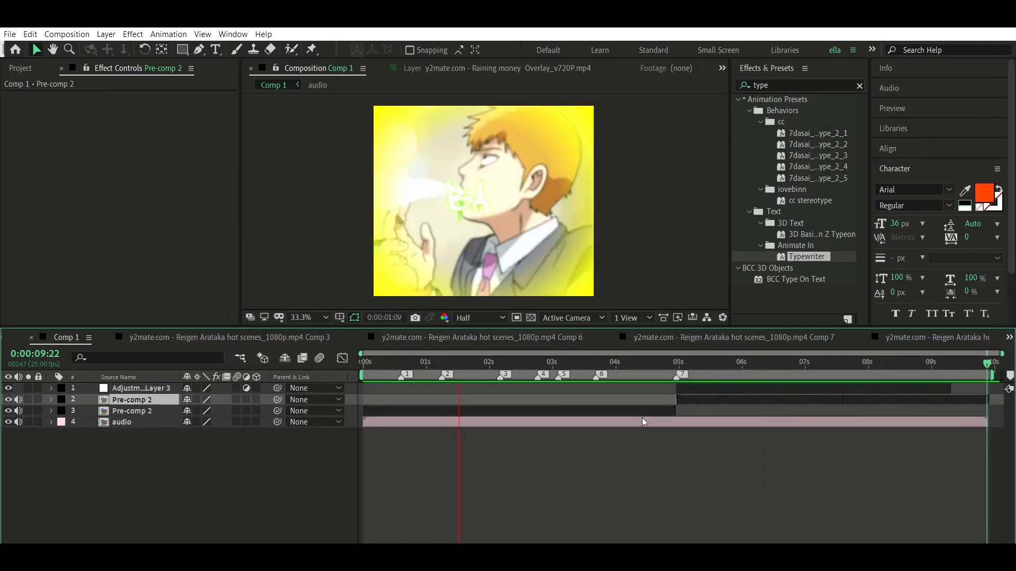
click(686, 362)
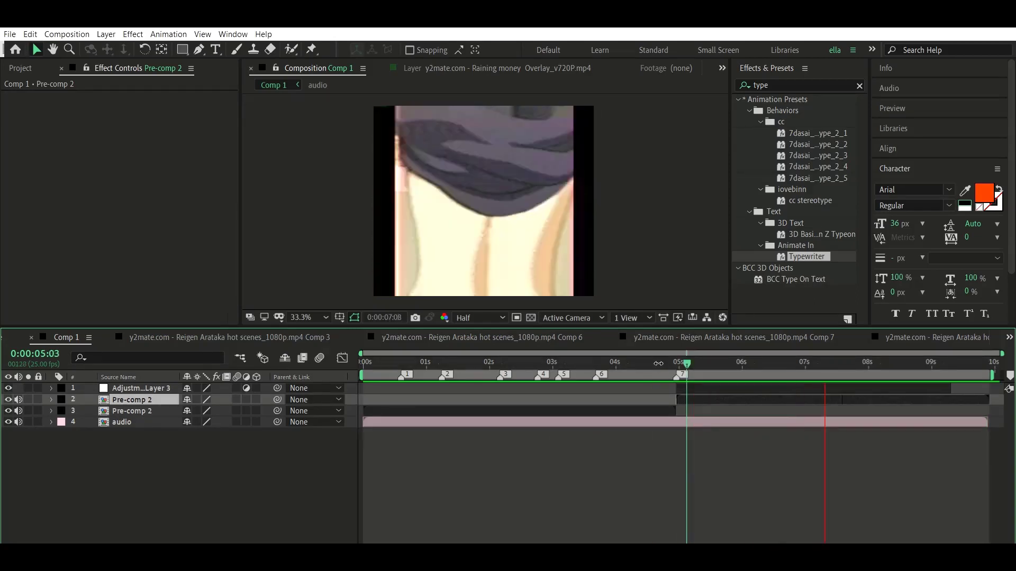